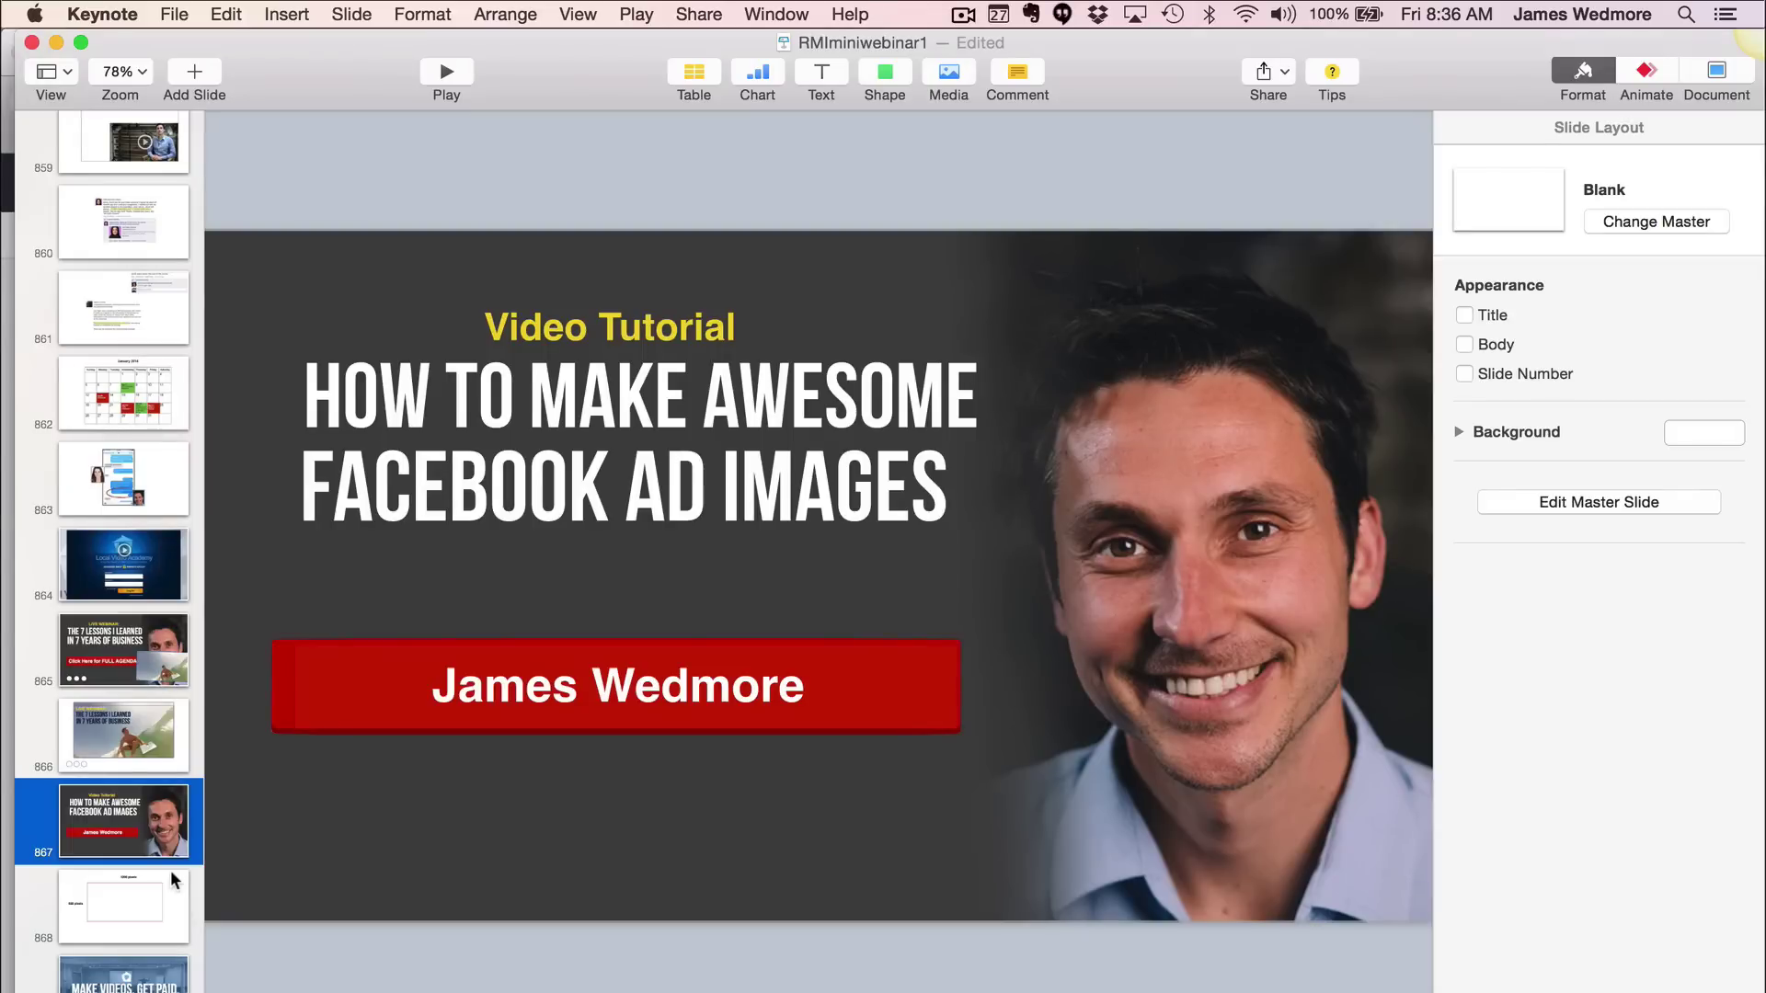
# - Show slide 868, the blank diagram outlining the 1200 by 628 pixel ad area
pyautogui.scroll(10, 158, 471)
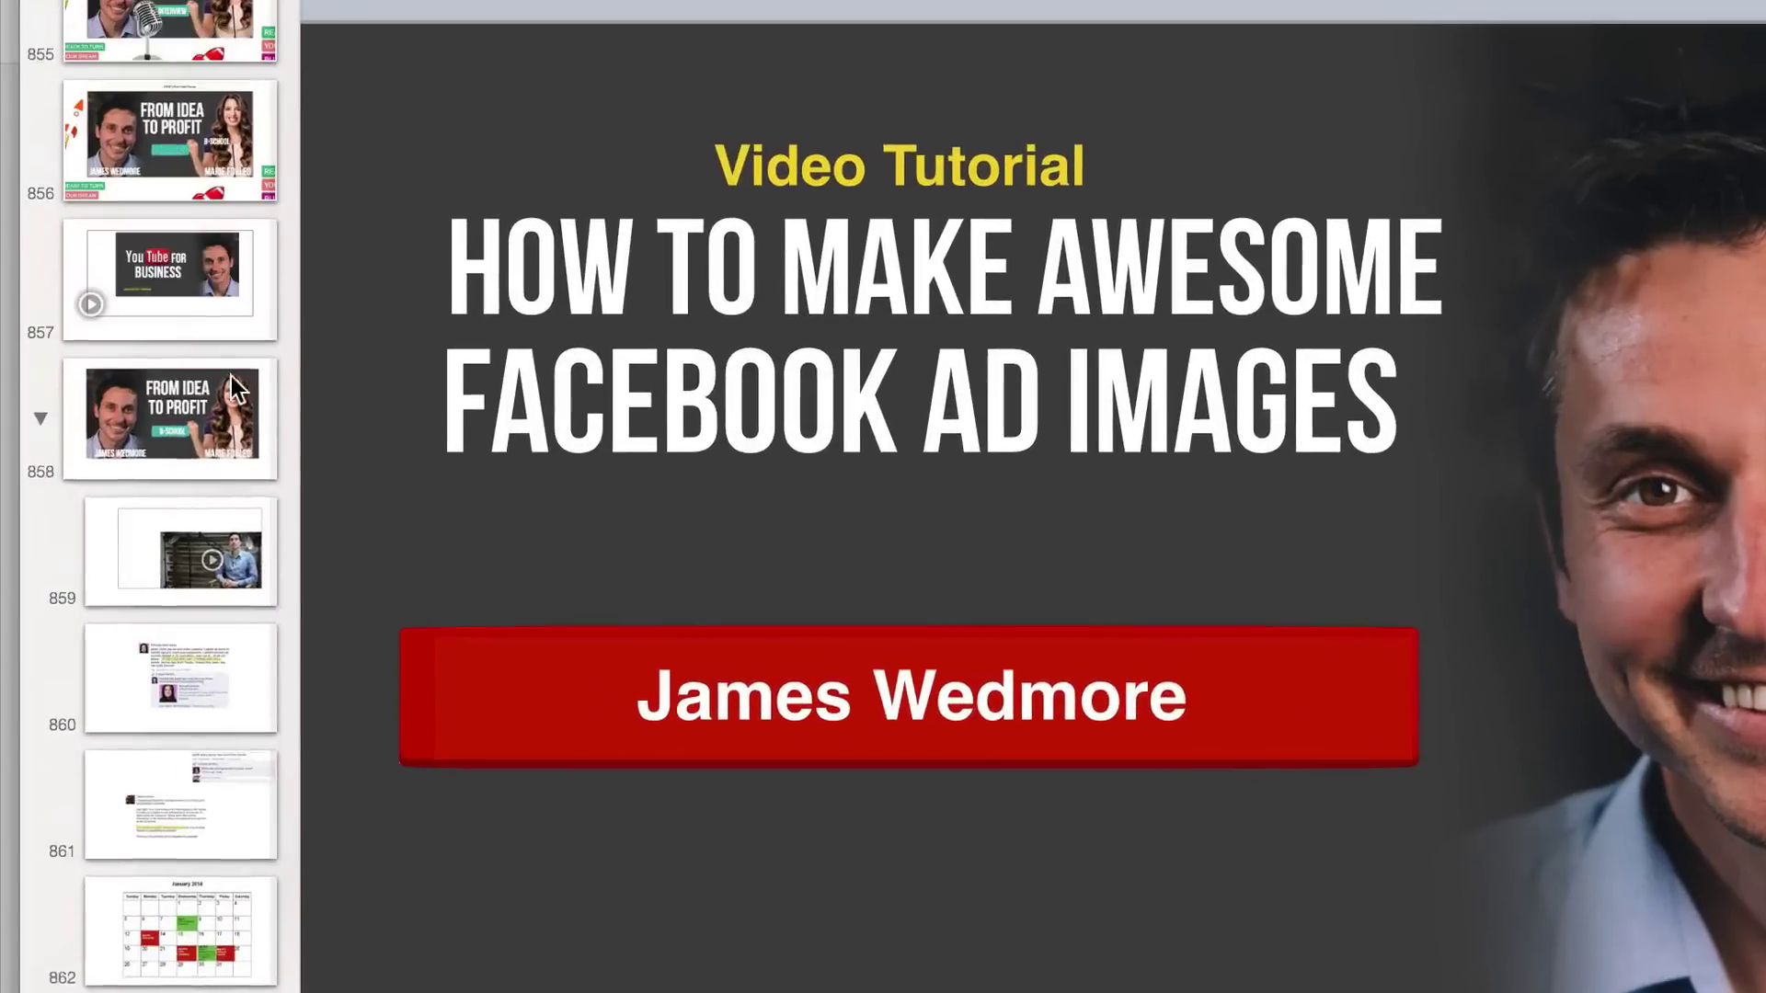
pyautogui.scroll(5, 230, 377)
pyautogui.scroll(-15, 230, 377)
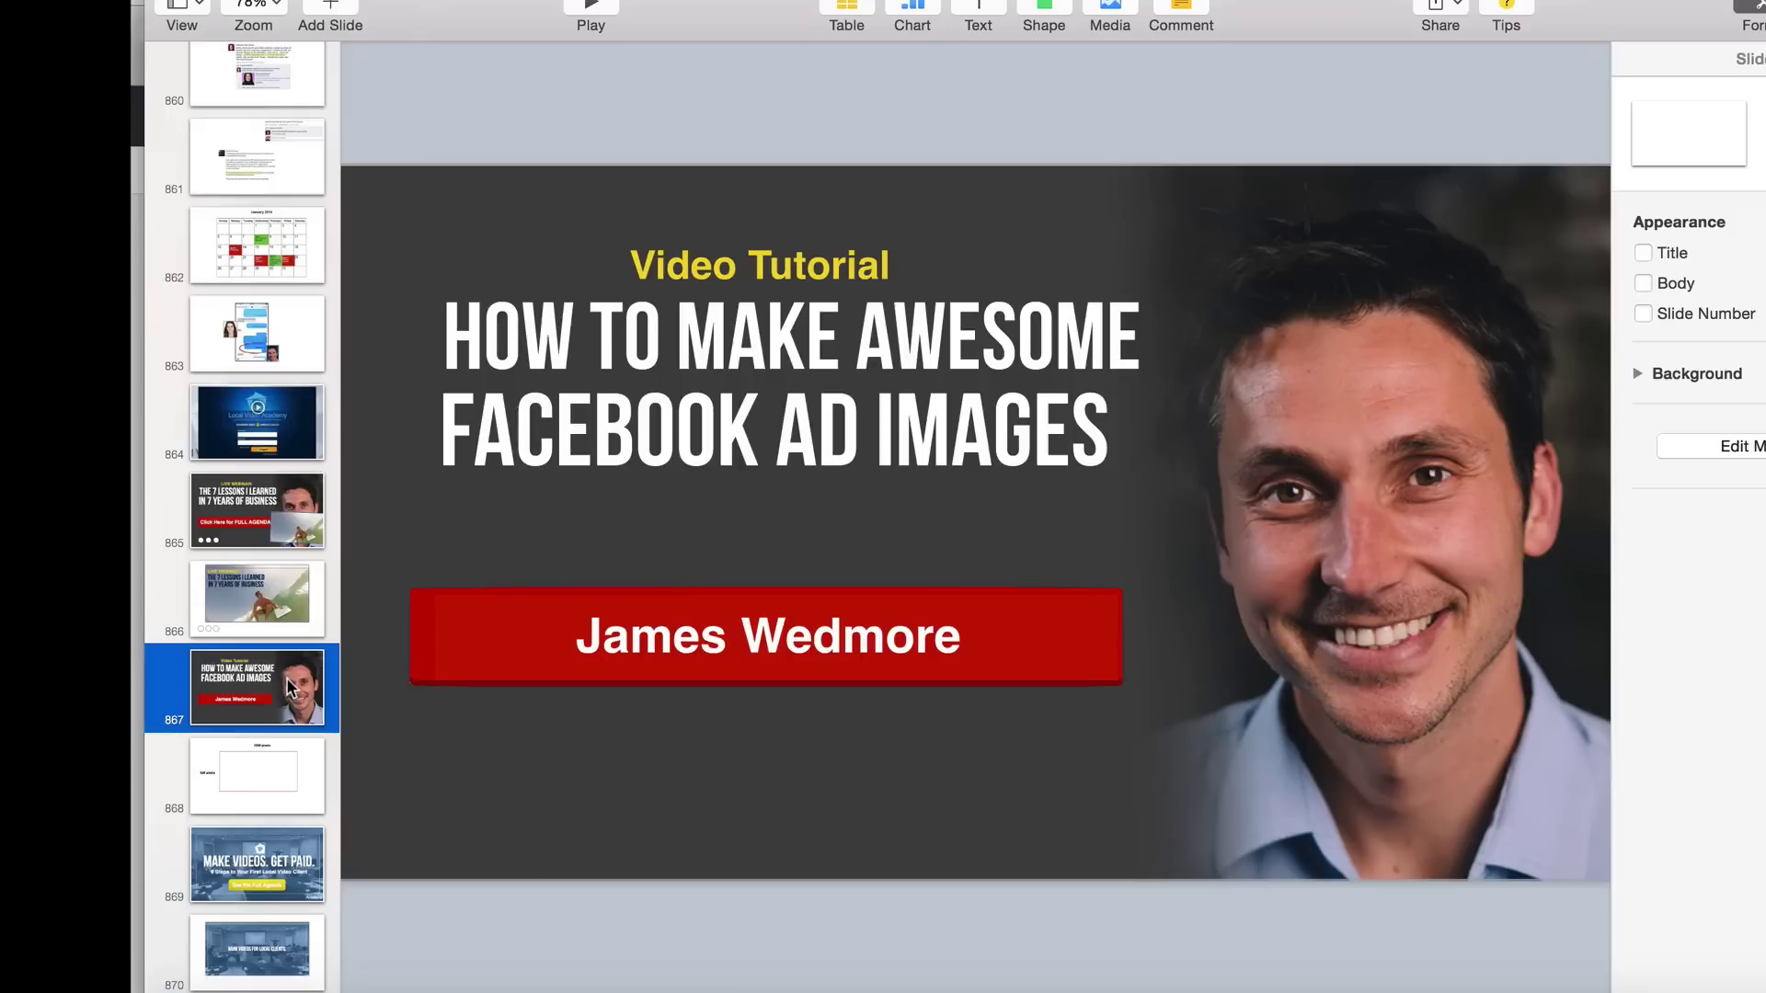
pyautogui.click(294, 758)
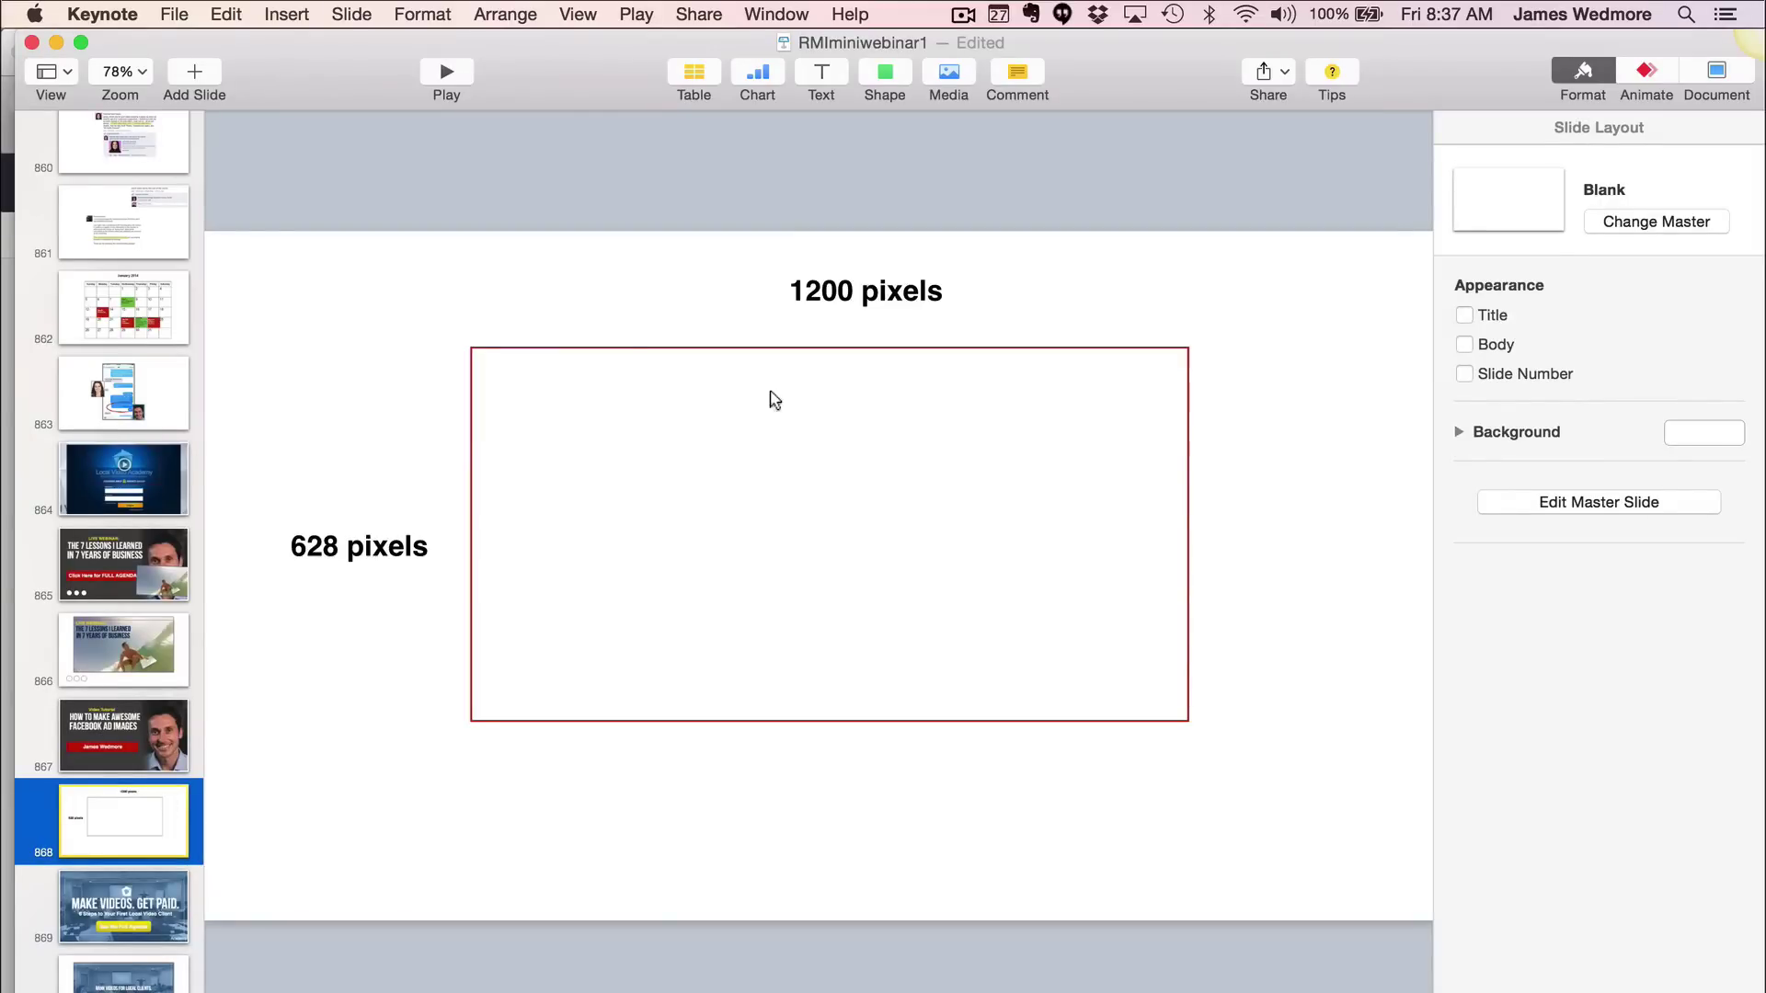
# - Set the red-bordered box's size to width 1200 and height 628
pyautogui.click(622, 346)
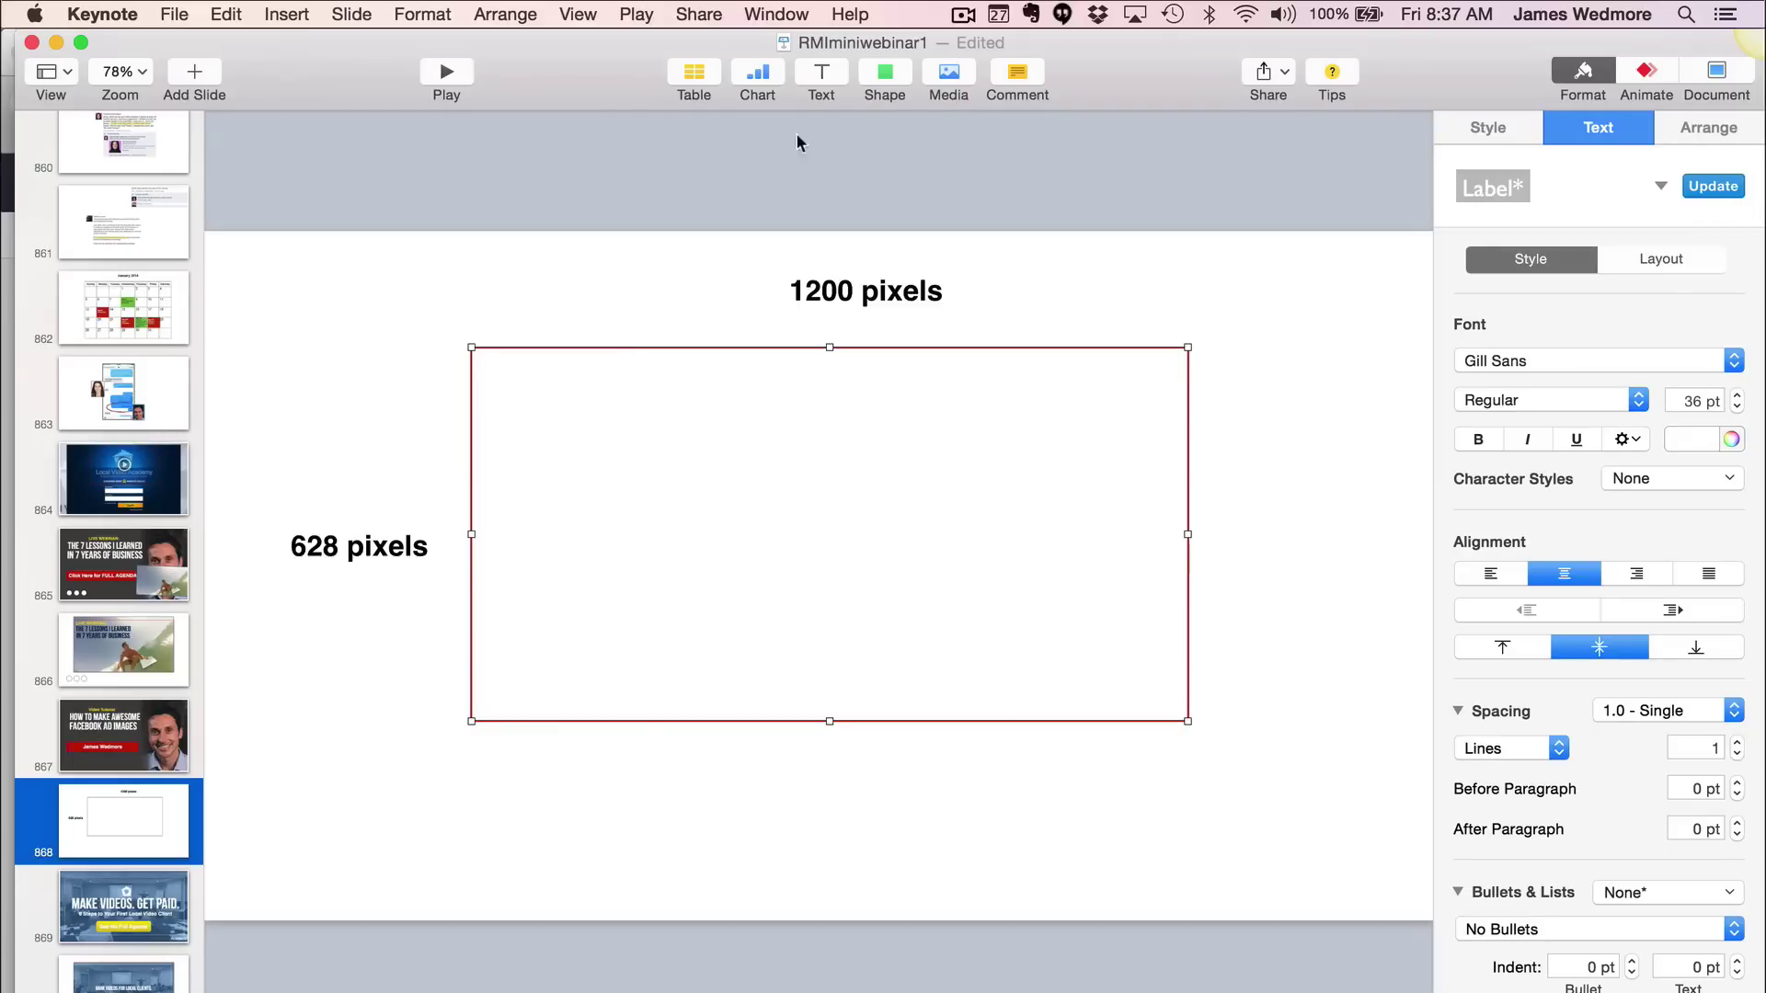
pyautogui.click(897, 72)
pyautogui.click(1145, 239)
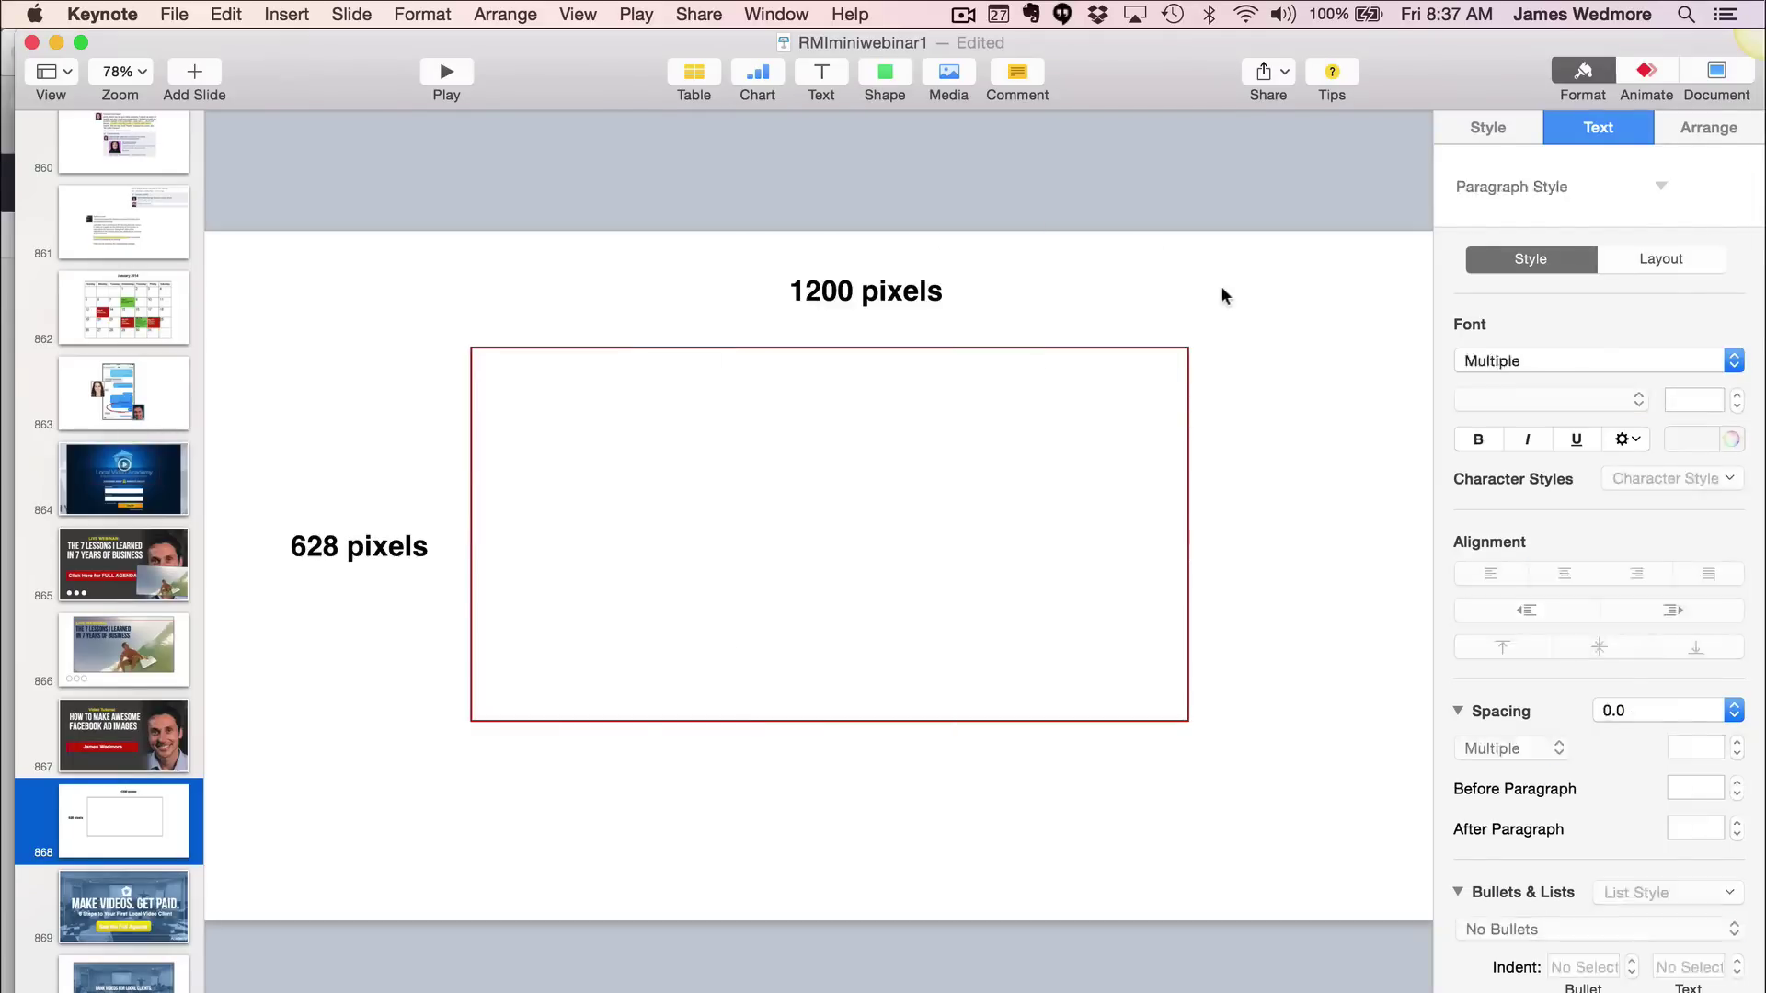
pyautogui.click(1095, 349)
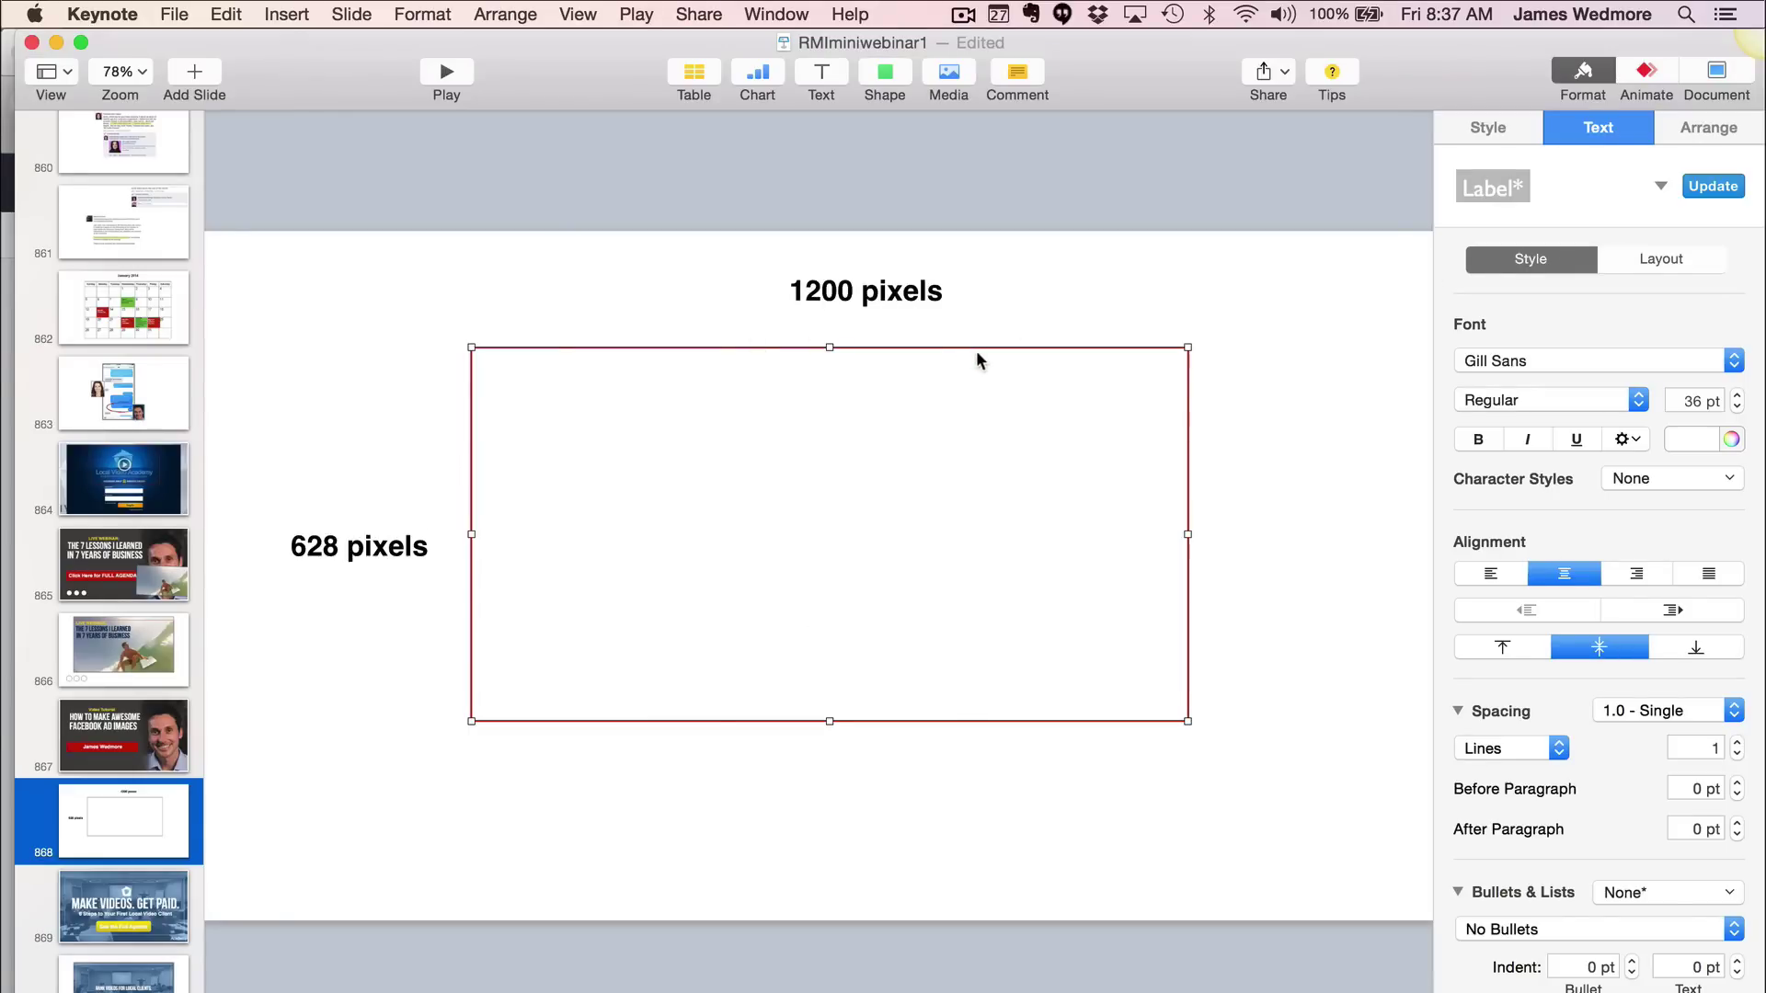
pyautogui.click(1699, 127)
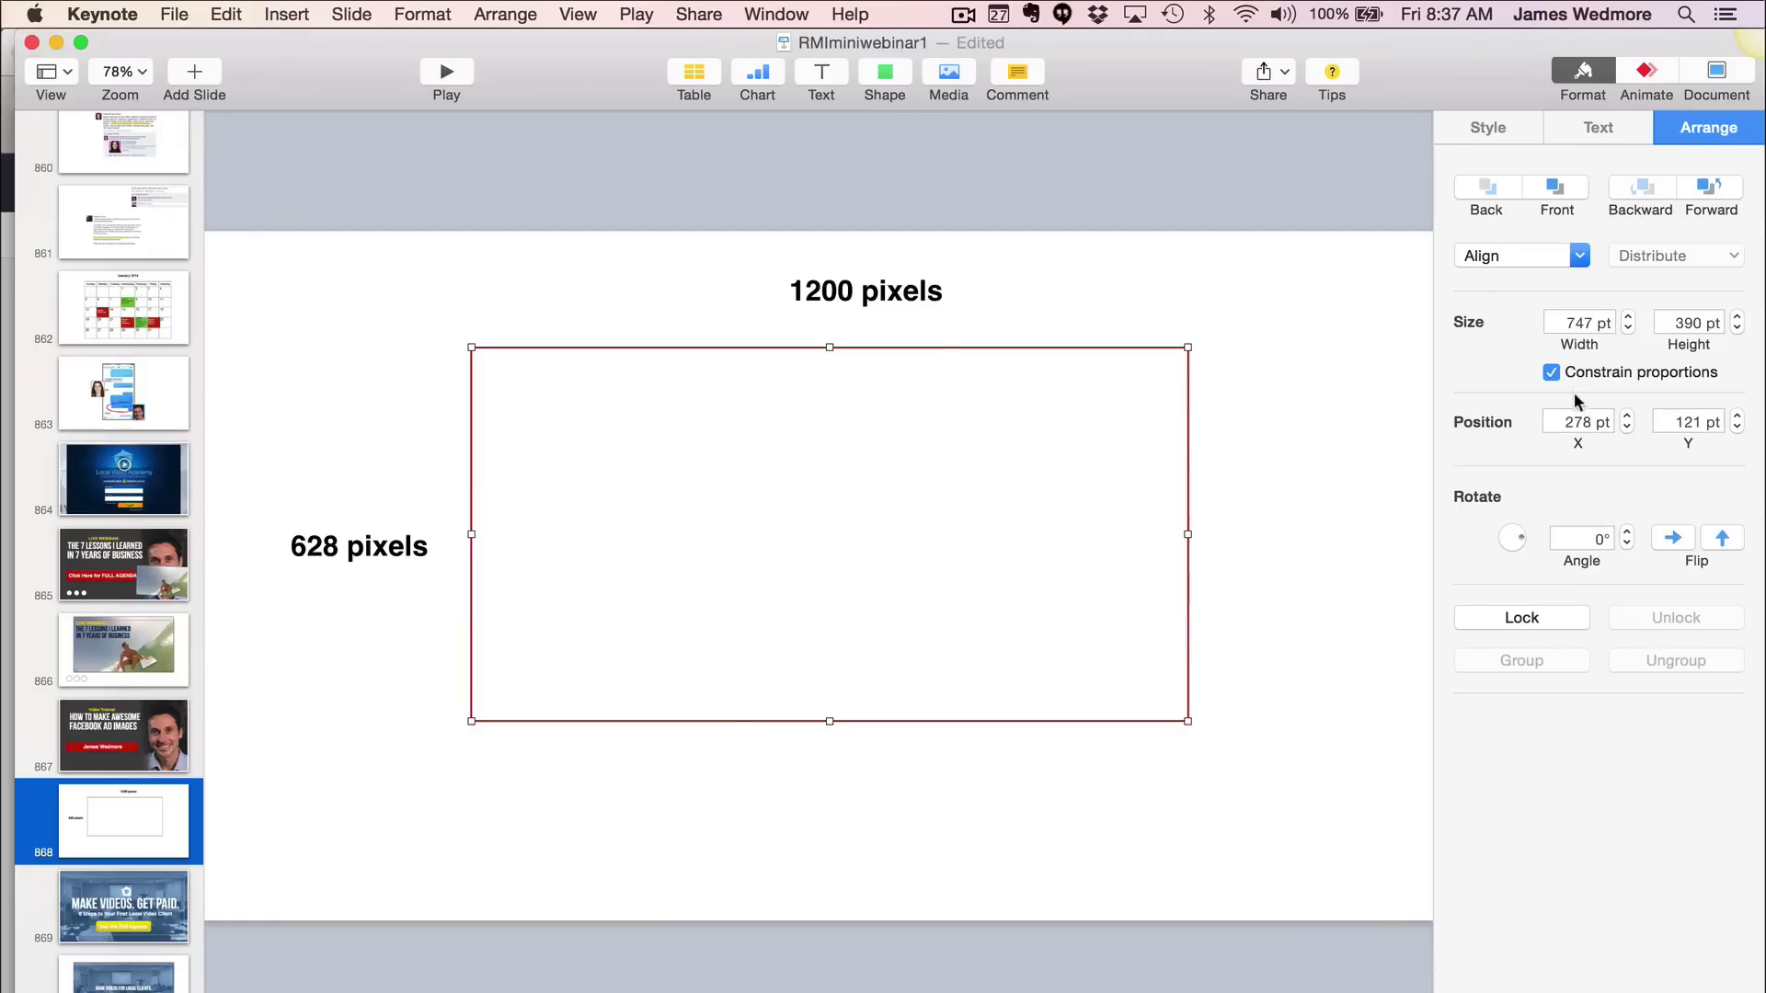
pyautogui.doubleClick(1578, 323)
pyautogui.write('1200')
pyautogui.press('Tab')
pyautogui.write('628')
pyautogui.press('Return')
# - Shrink the box proportionally to about 793 by 415 and centre it under the 1200 pixels label
pyautogui.click(1348, 316)
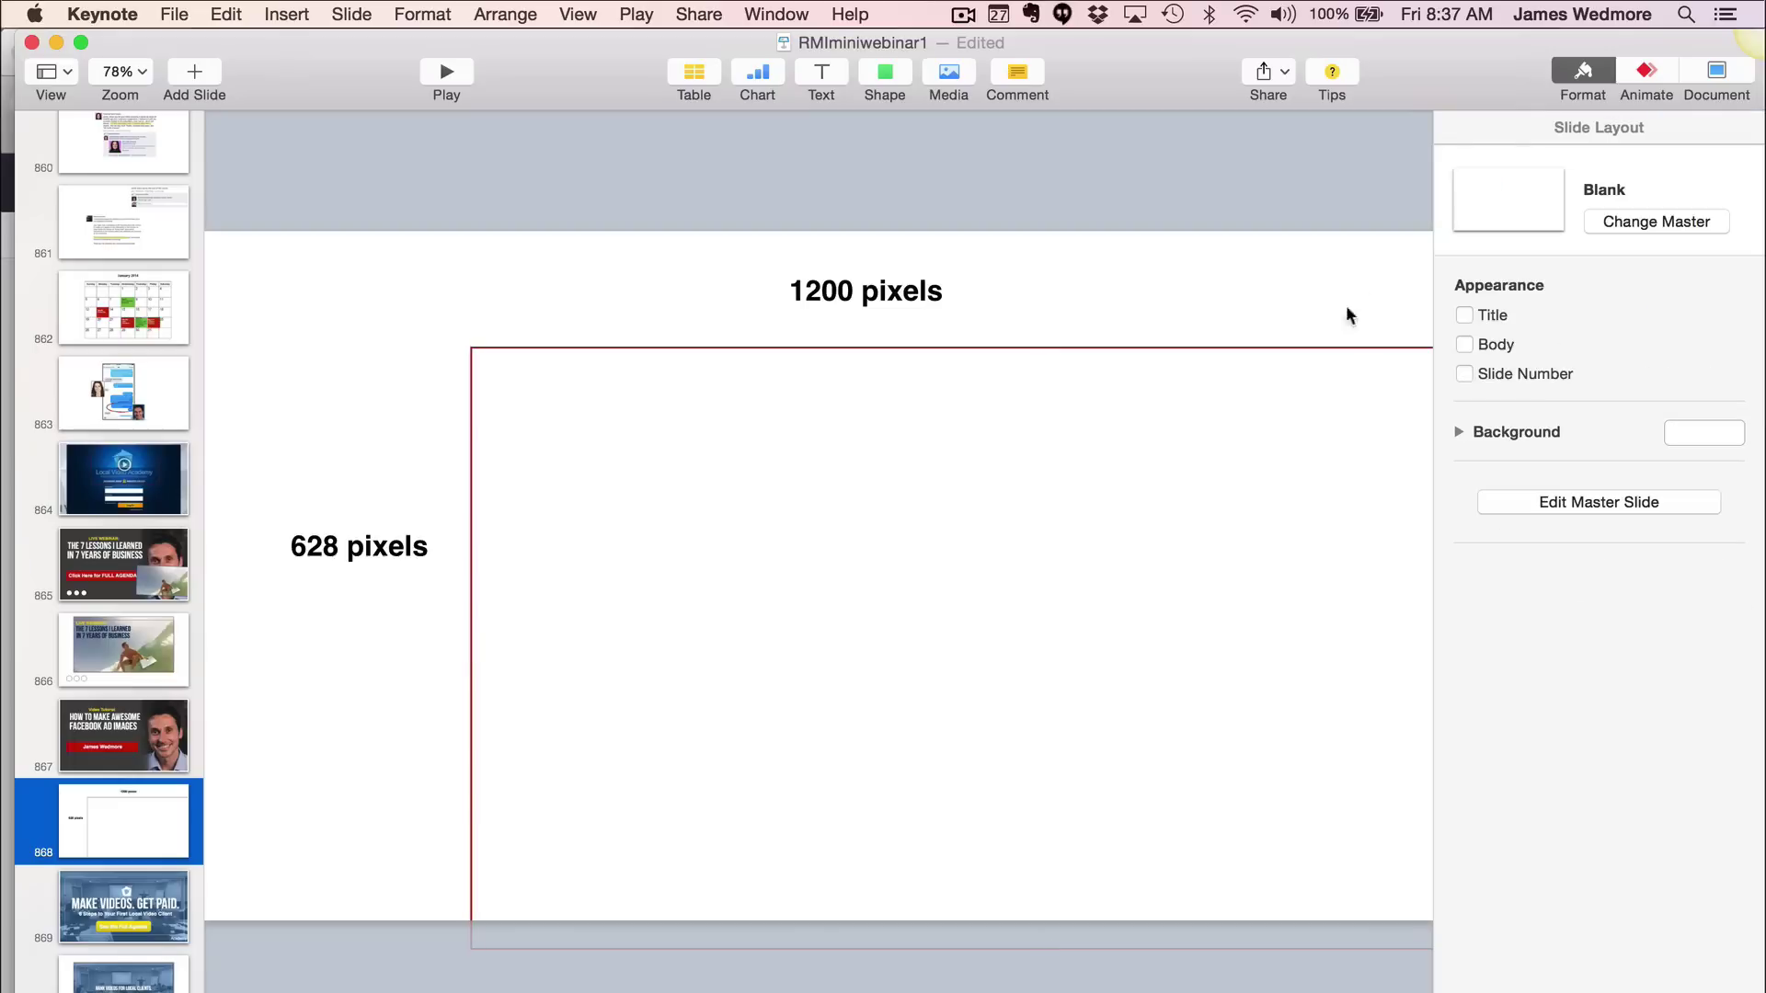
pyautogui.moveTo(1281, 347); pyautogui.dragTo(1057, 263)
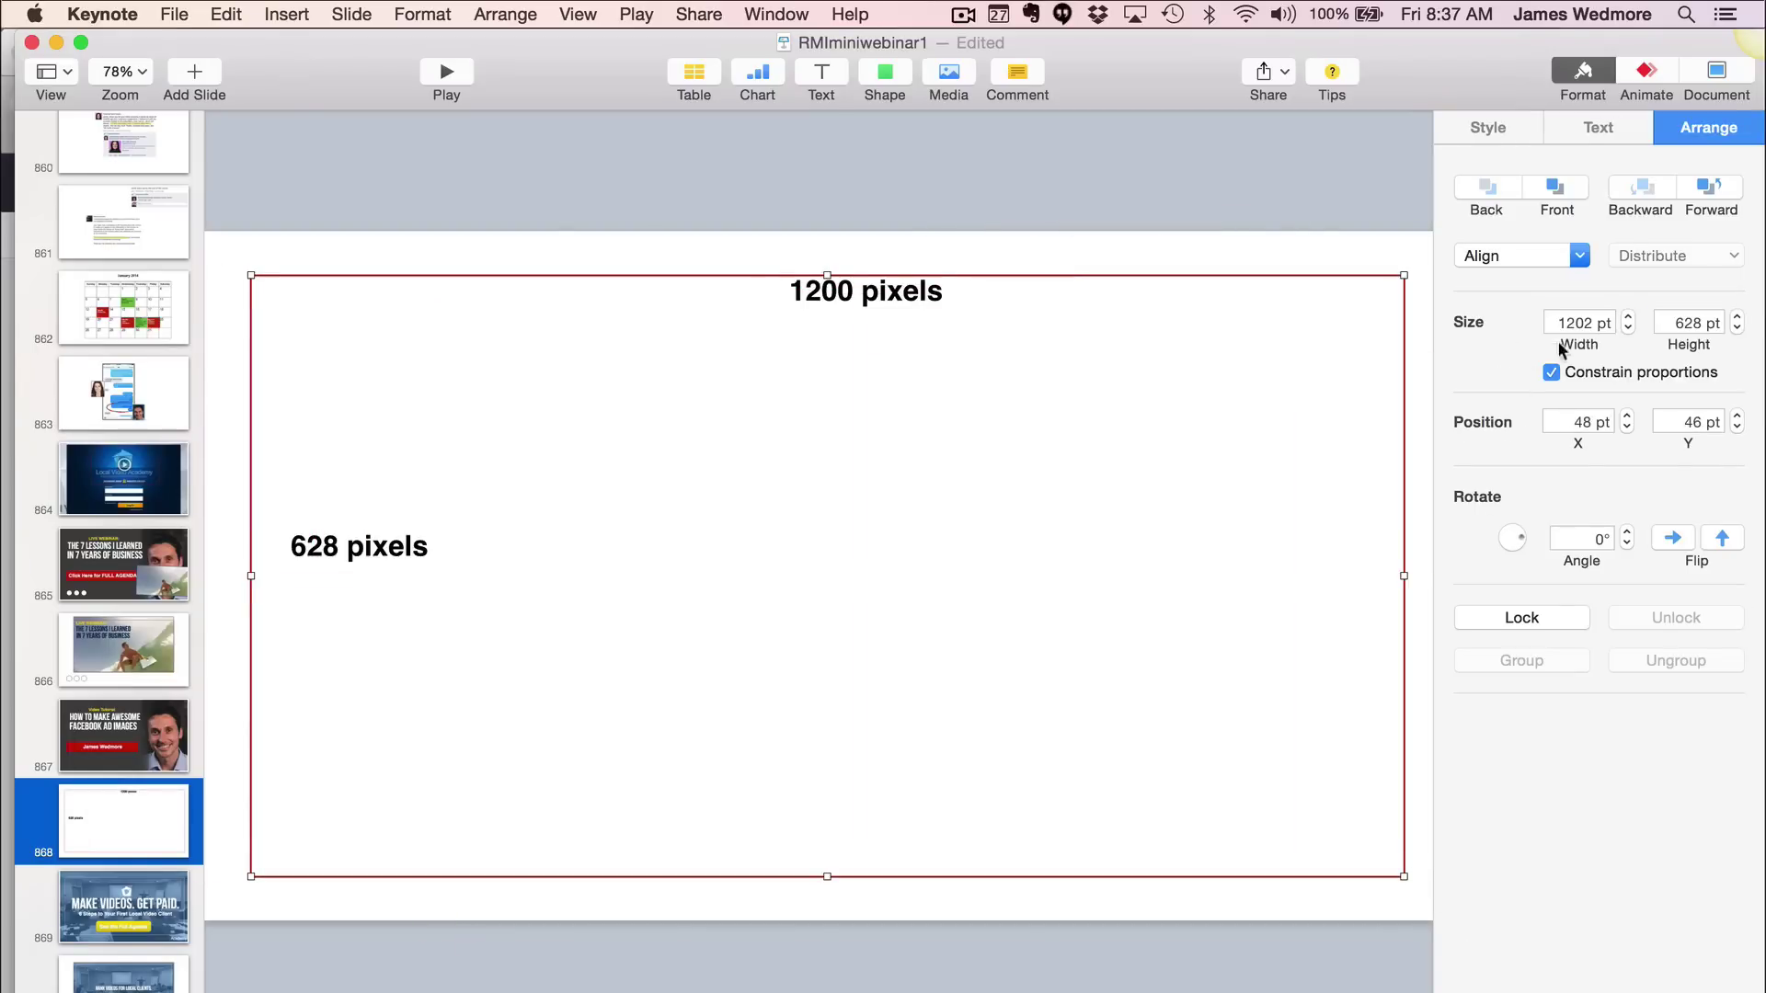
pyautogui.moveTo(1399, 877); pyautogui.dragTo(1170, 754)
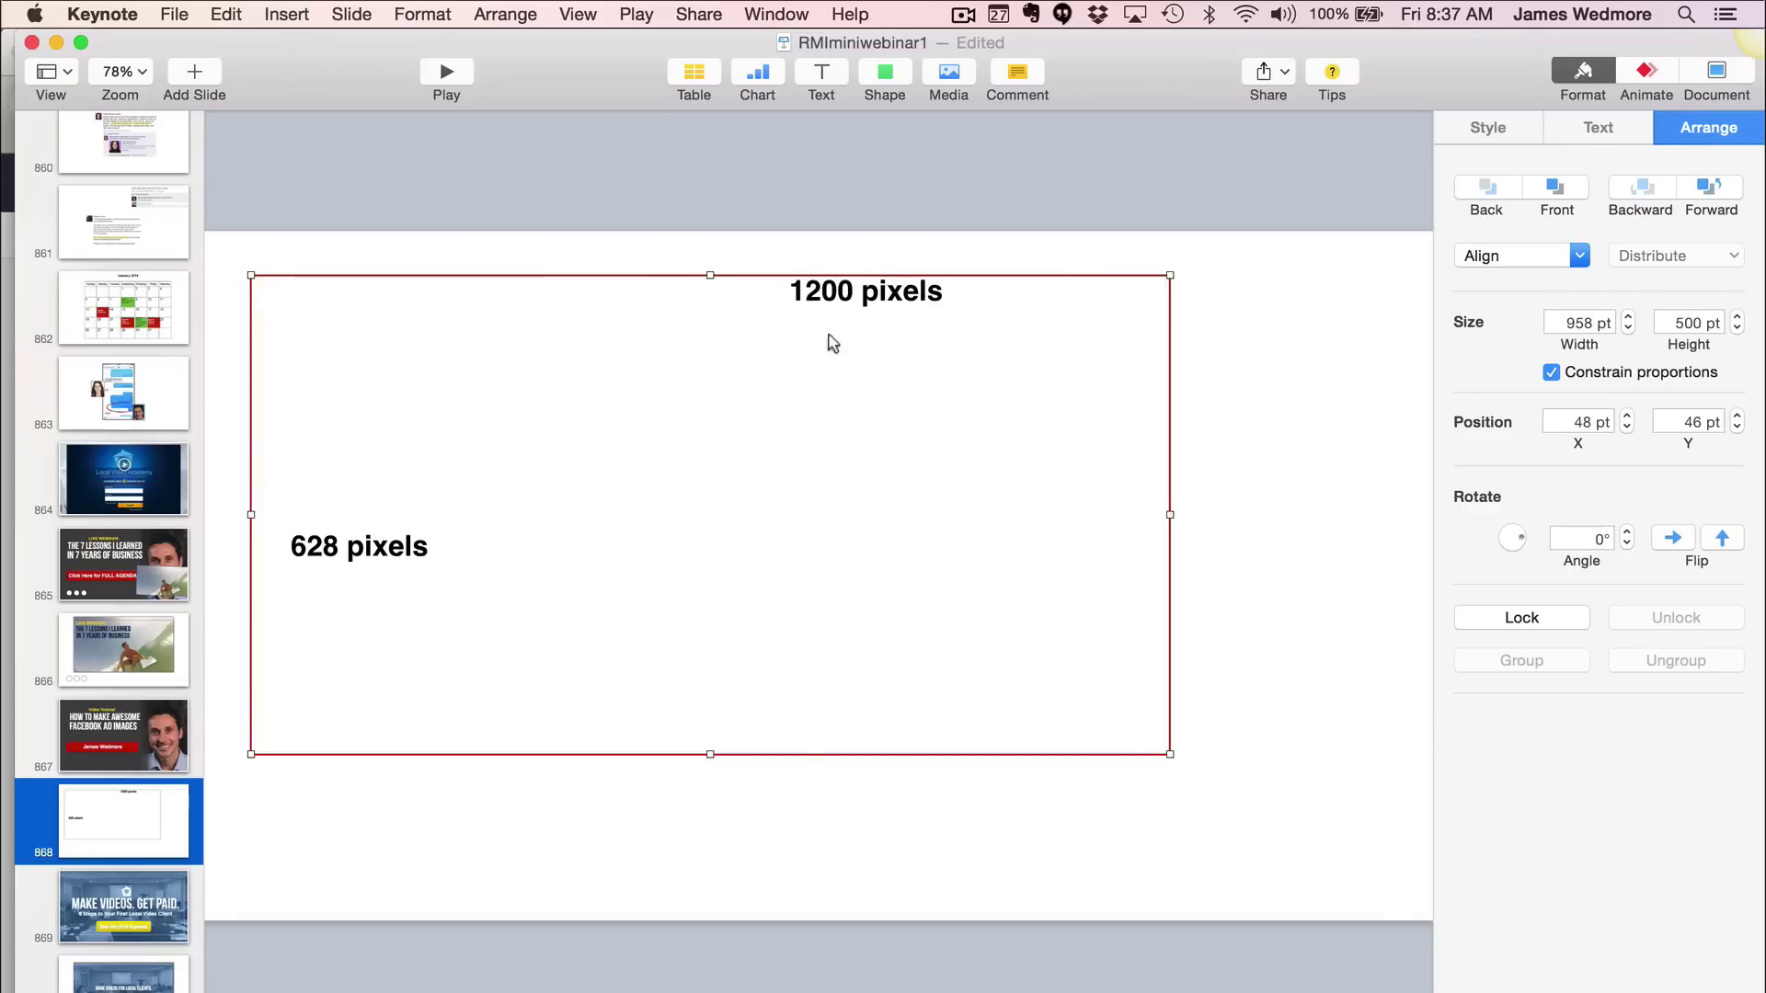
pyautogui.moveTo(777, 279); pyautogui.dragTo(979, 367)
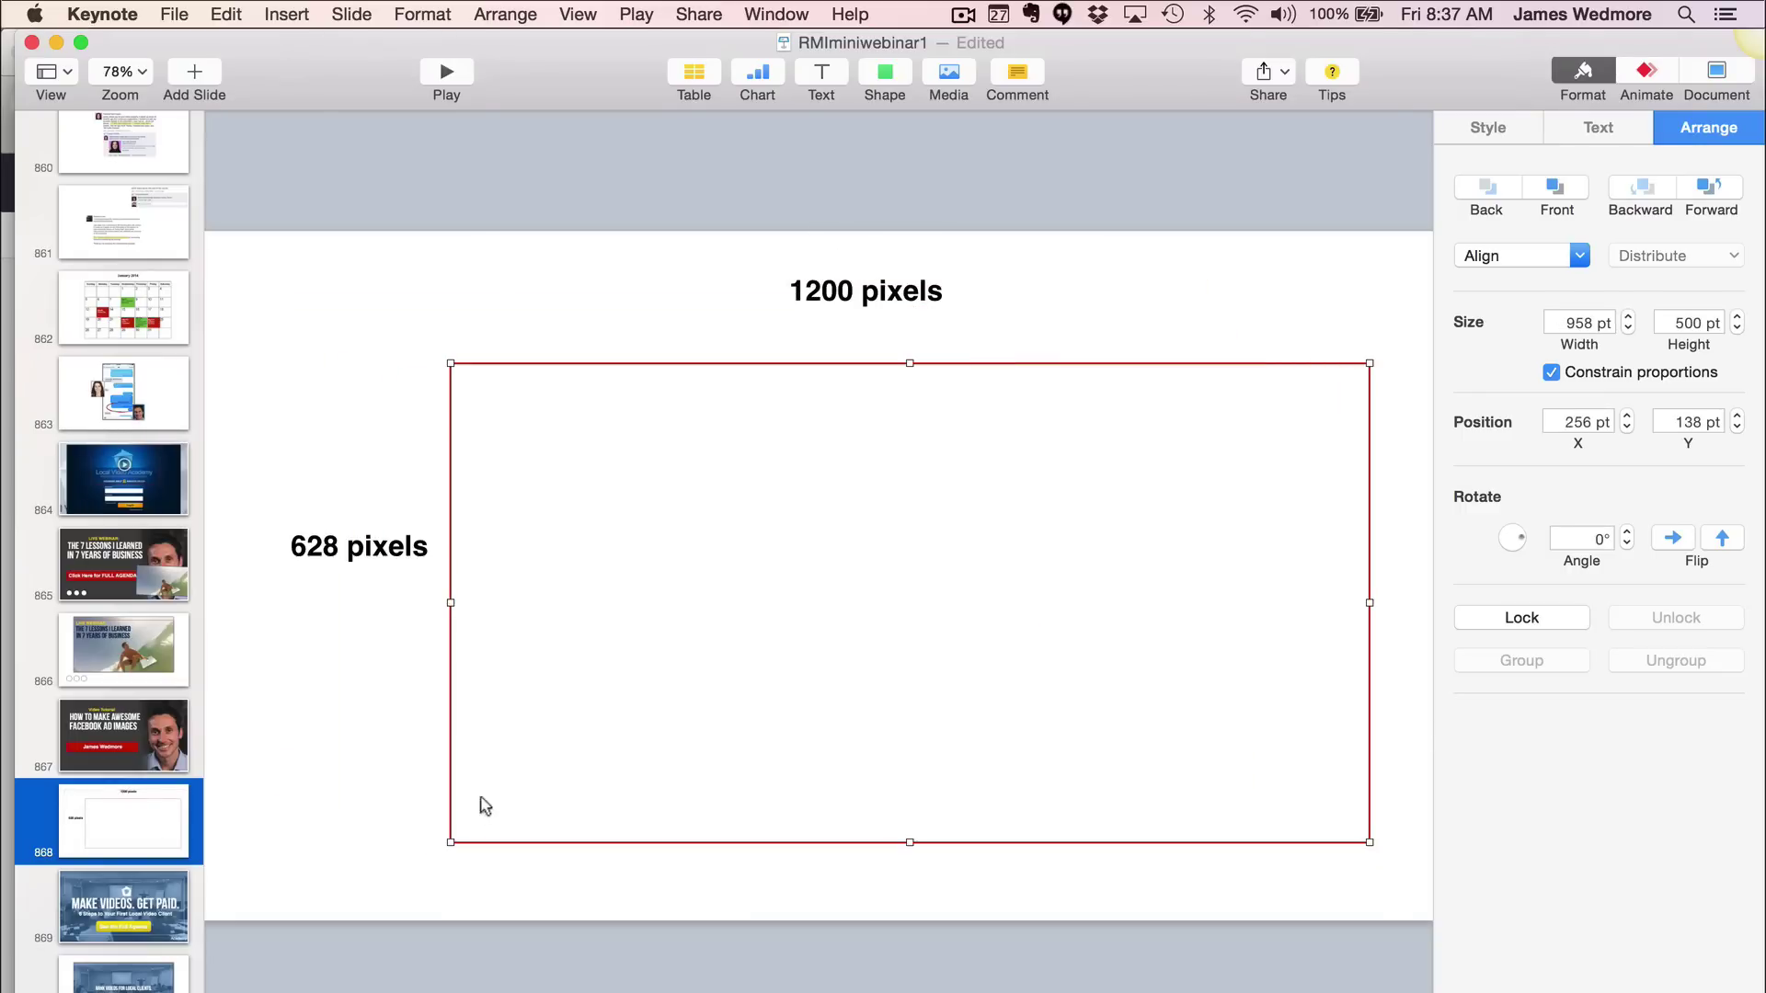
pyautogui.moveTo(451, 841); pyautogui.dragTo(622, 698)
pyautogui.moveTo(813, 375); pyautogui.dragTo(697, 350)
pyautogui.click(513, 274)
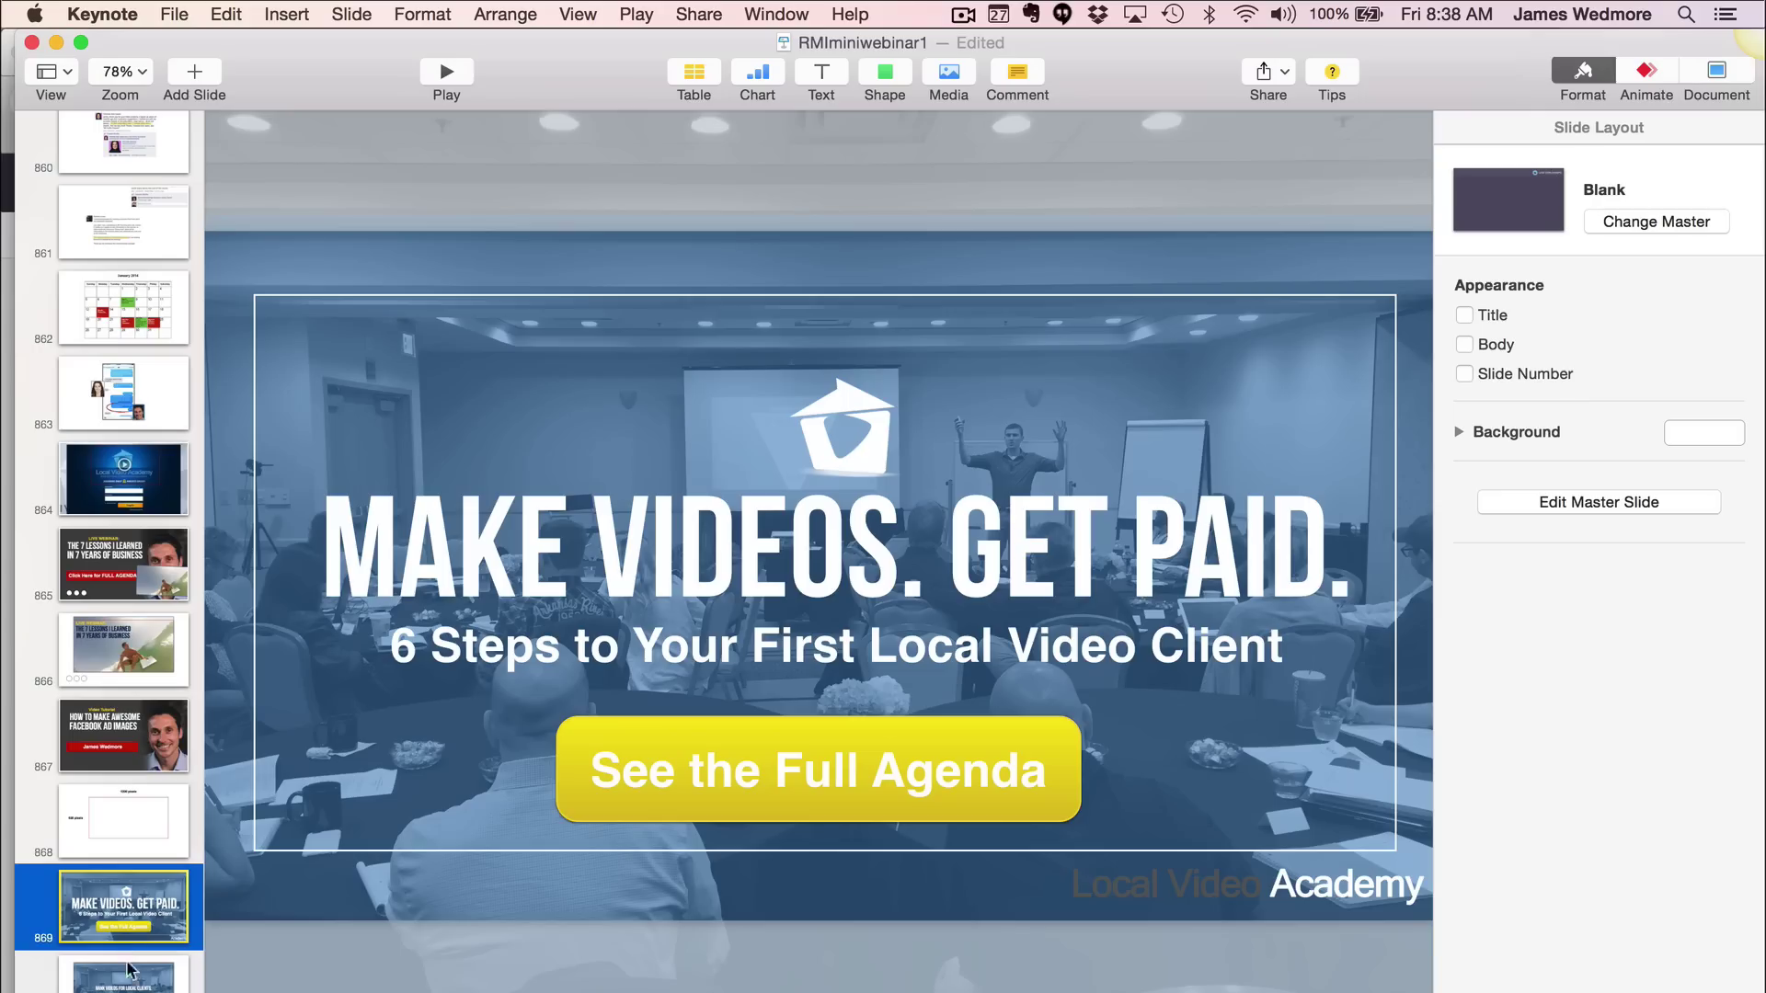
# - Review example slides, then paste the conference-room photo IMG_8328.JPG onto slide 868
pyautogui.click(131, 975)
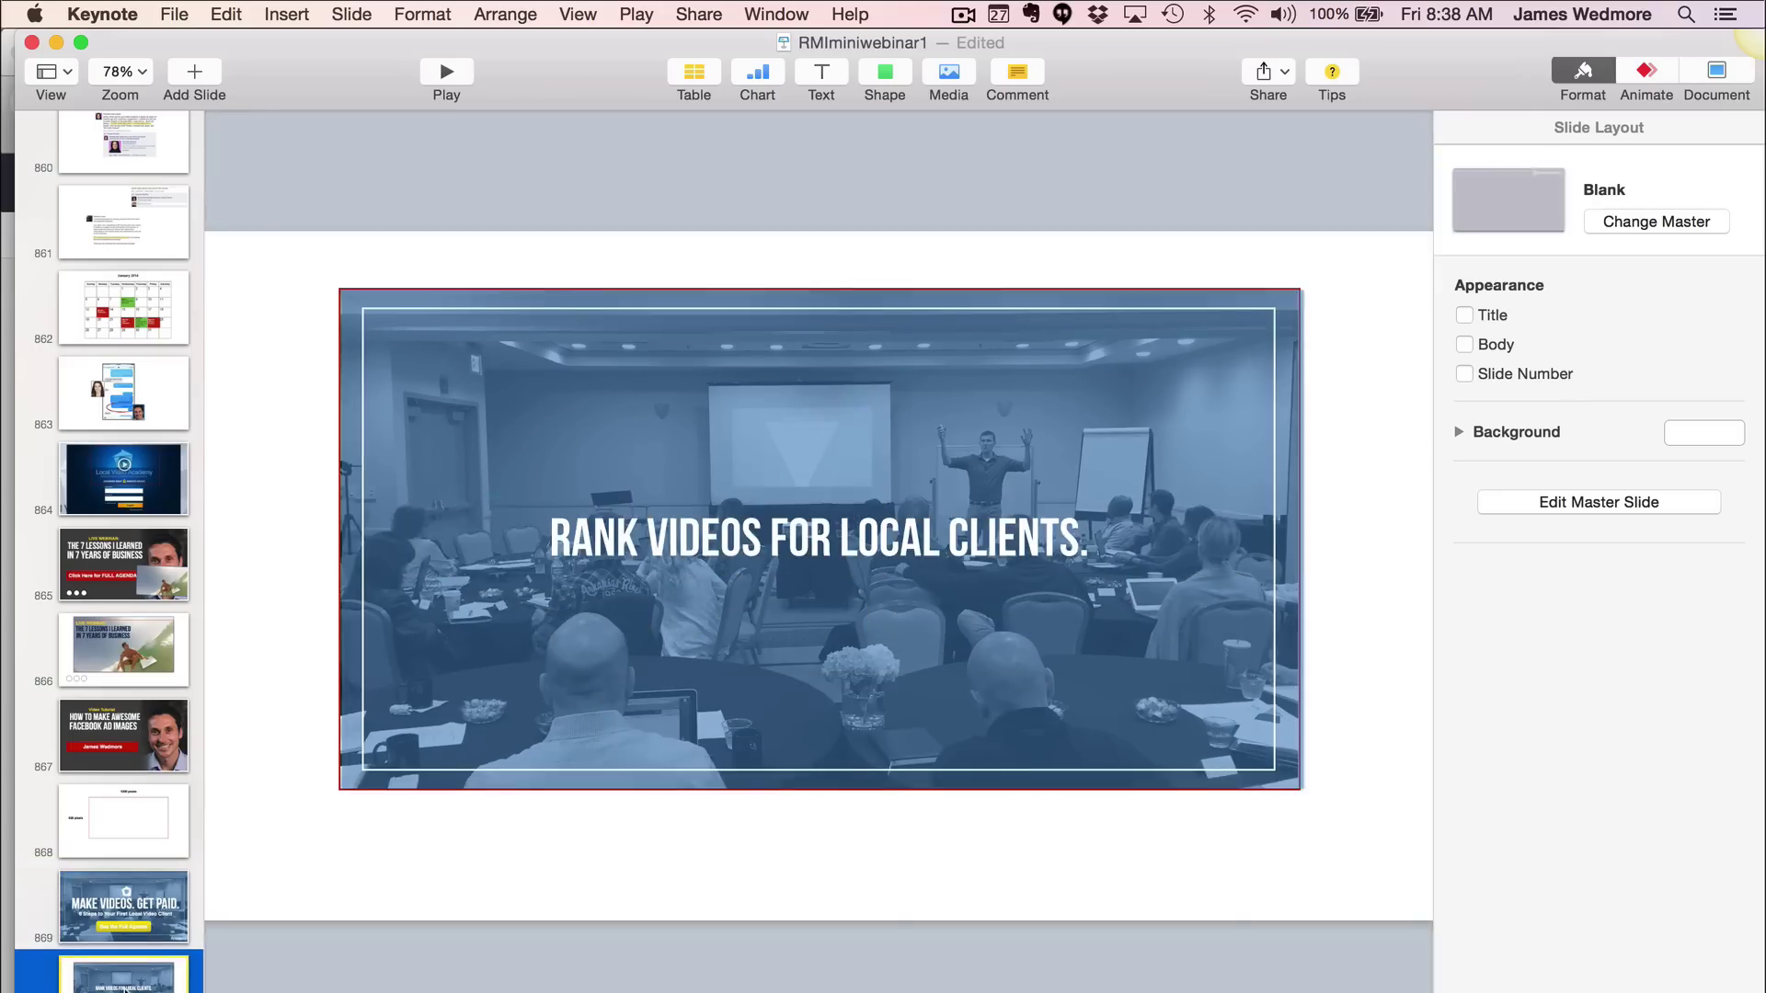
pyautogui.click(165, 888)
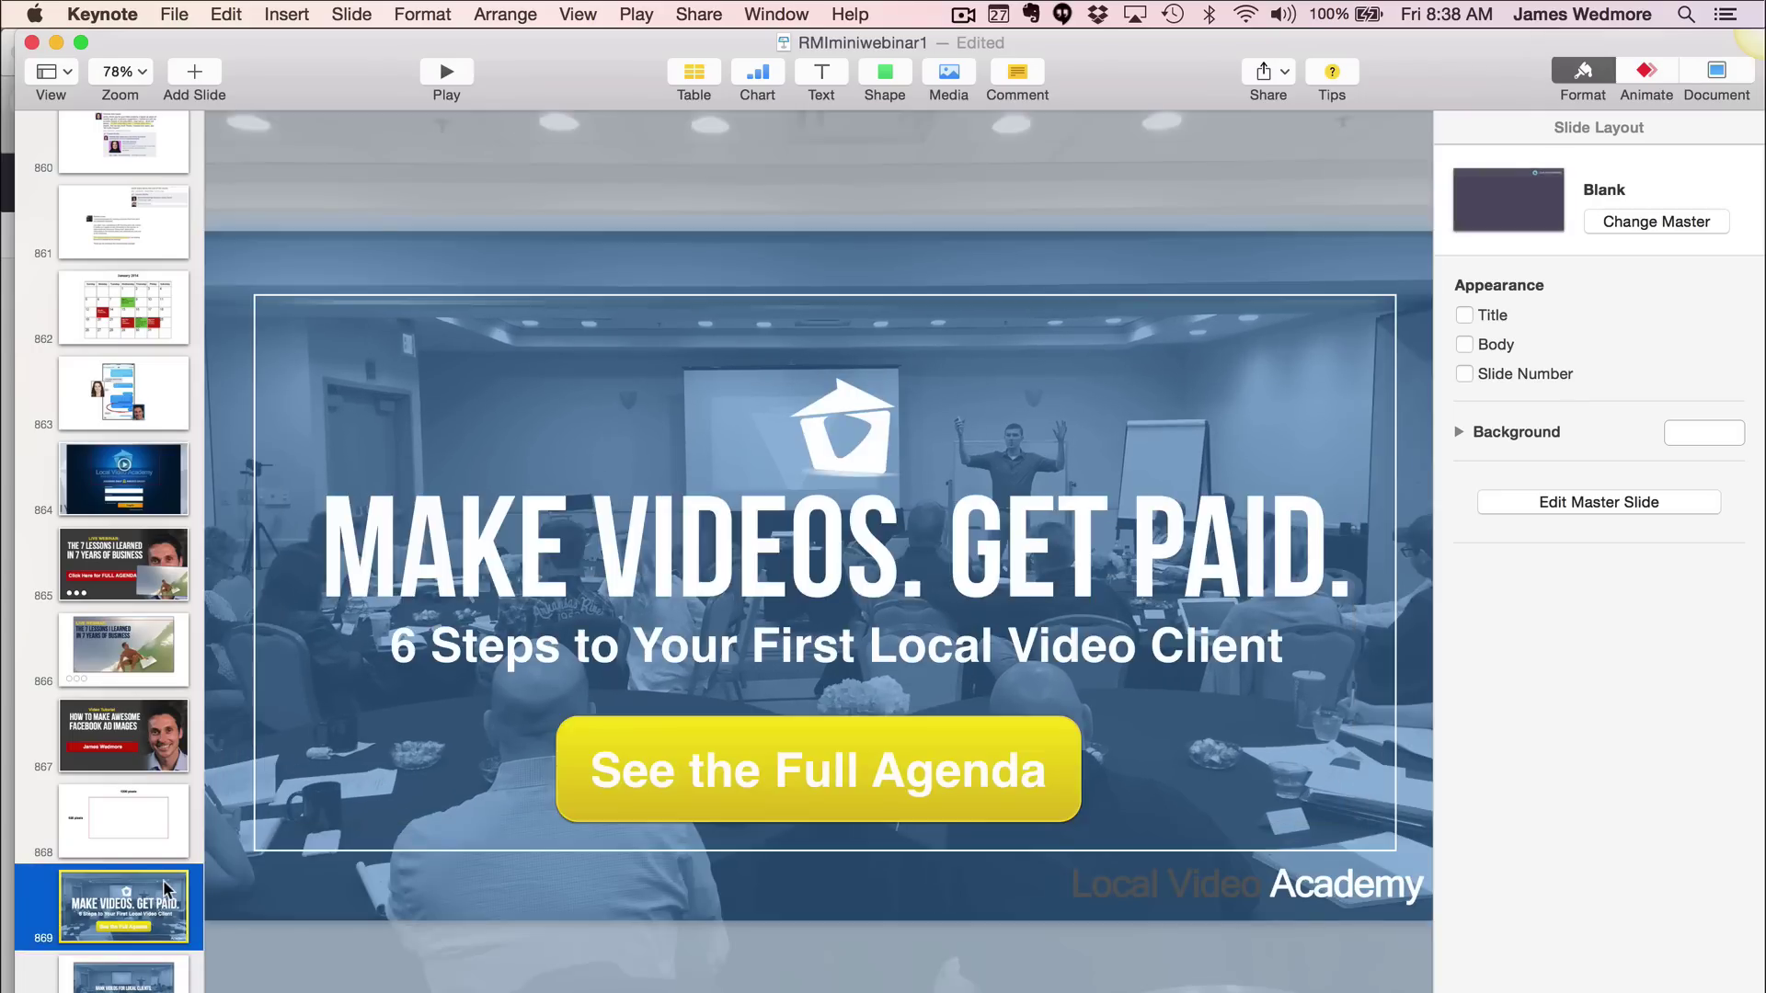
pyautogui.click(147, 984)
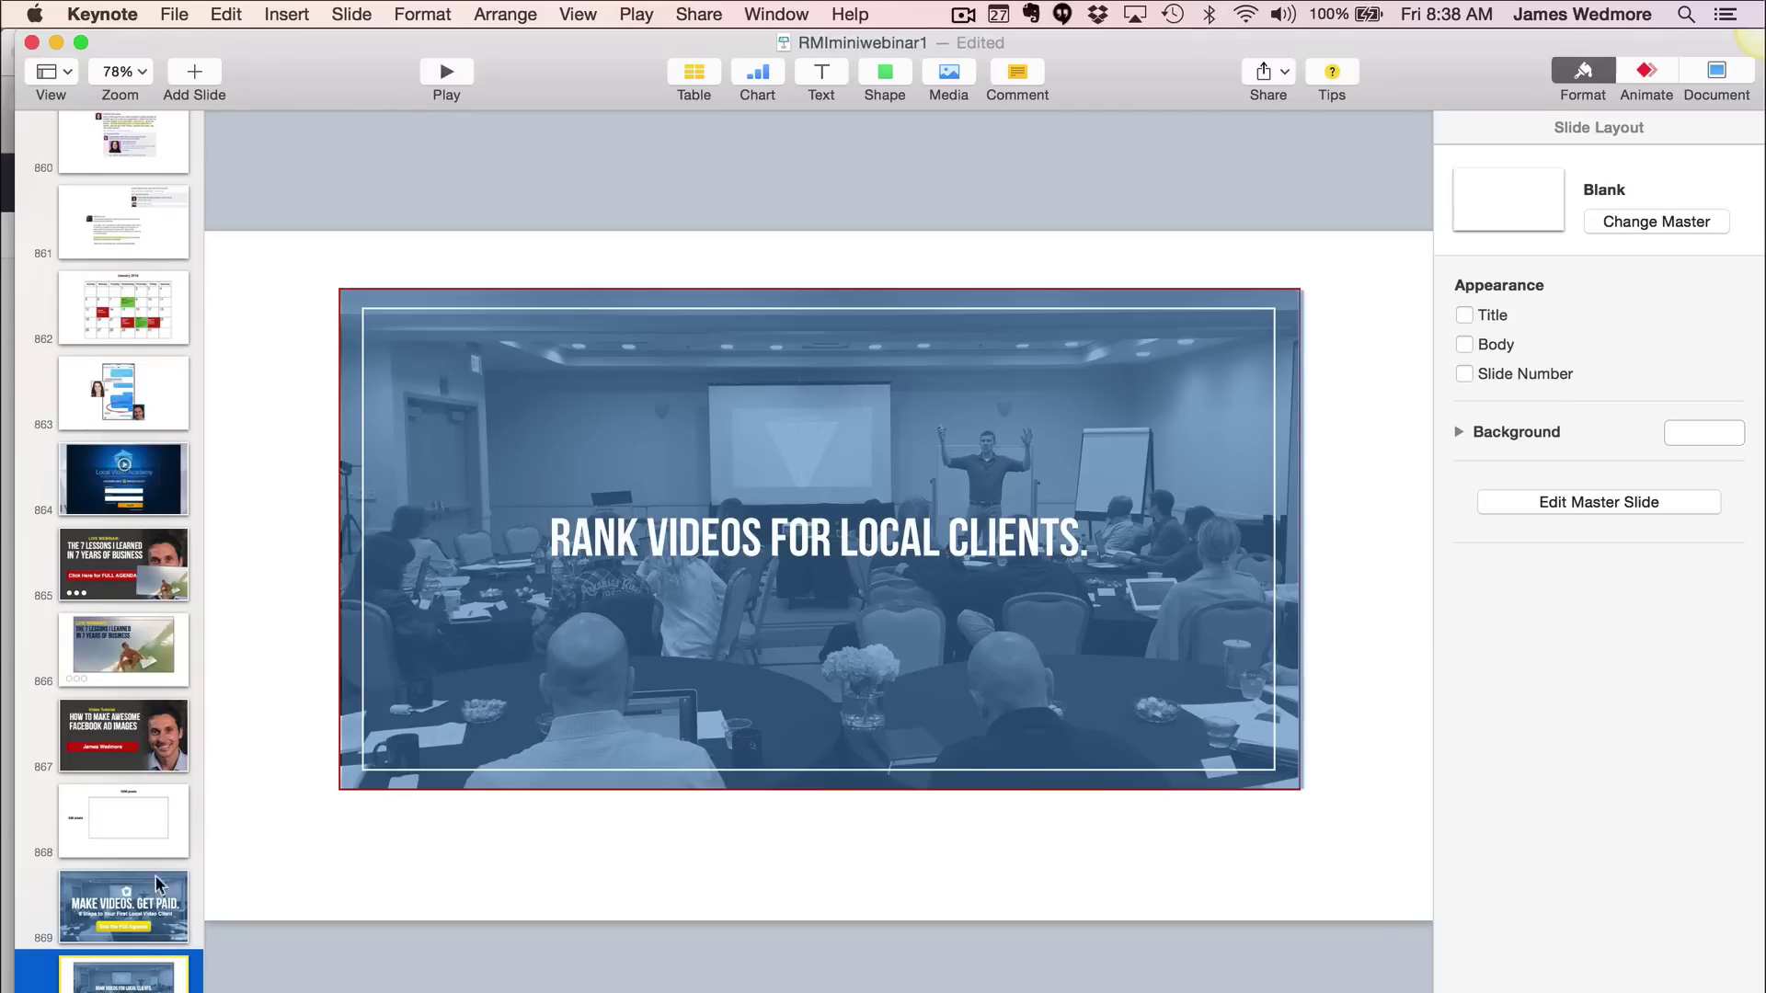
pyautogui.click(160, 850)
pyautogui.press('cmd+v')
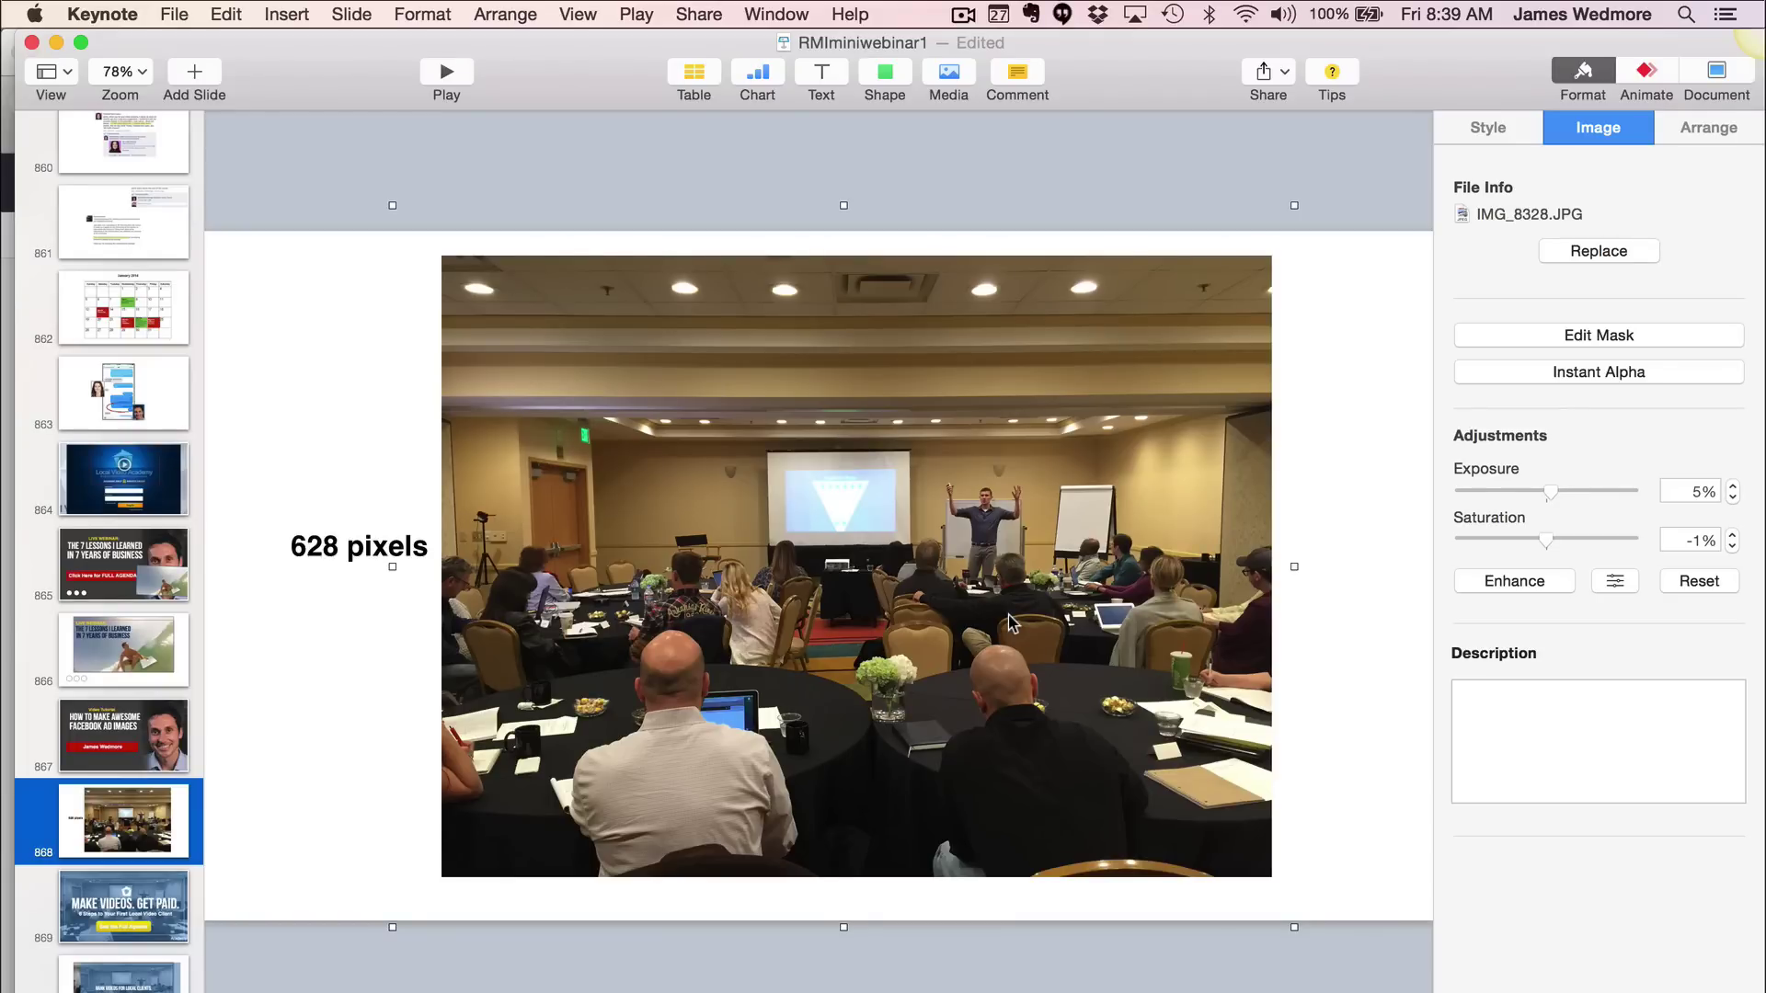
# - Position the photo over the frame and send it to the back behind the labels
pyautogui.click(278, 17)
pyautogui.click(313, 524)
pyautogui.click(1398, 677)
pyautogui.moveTo(920, 633); pyautogui.dragTo(903, 598)
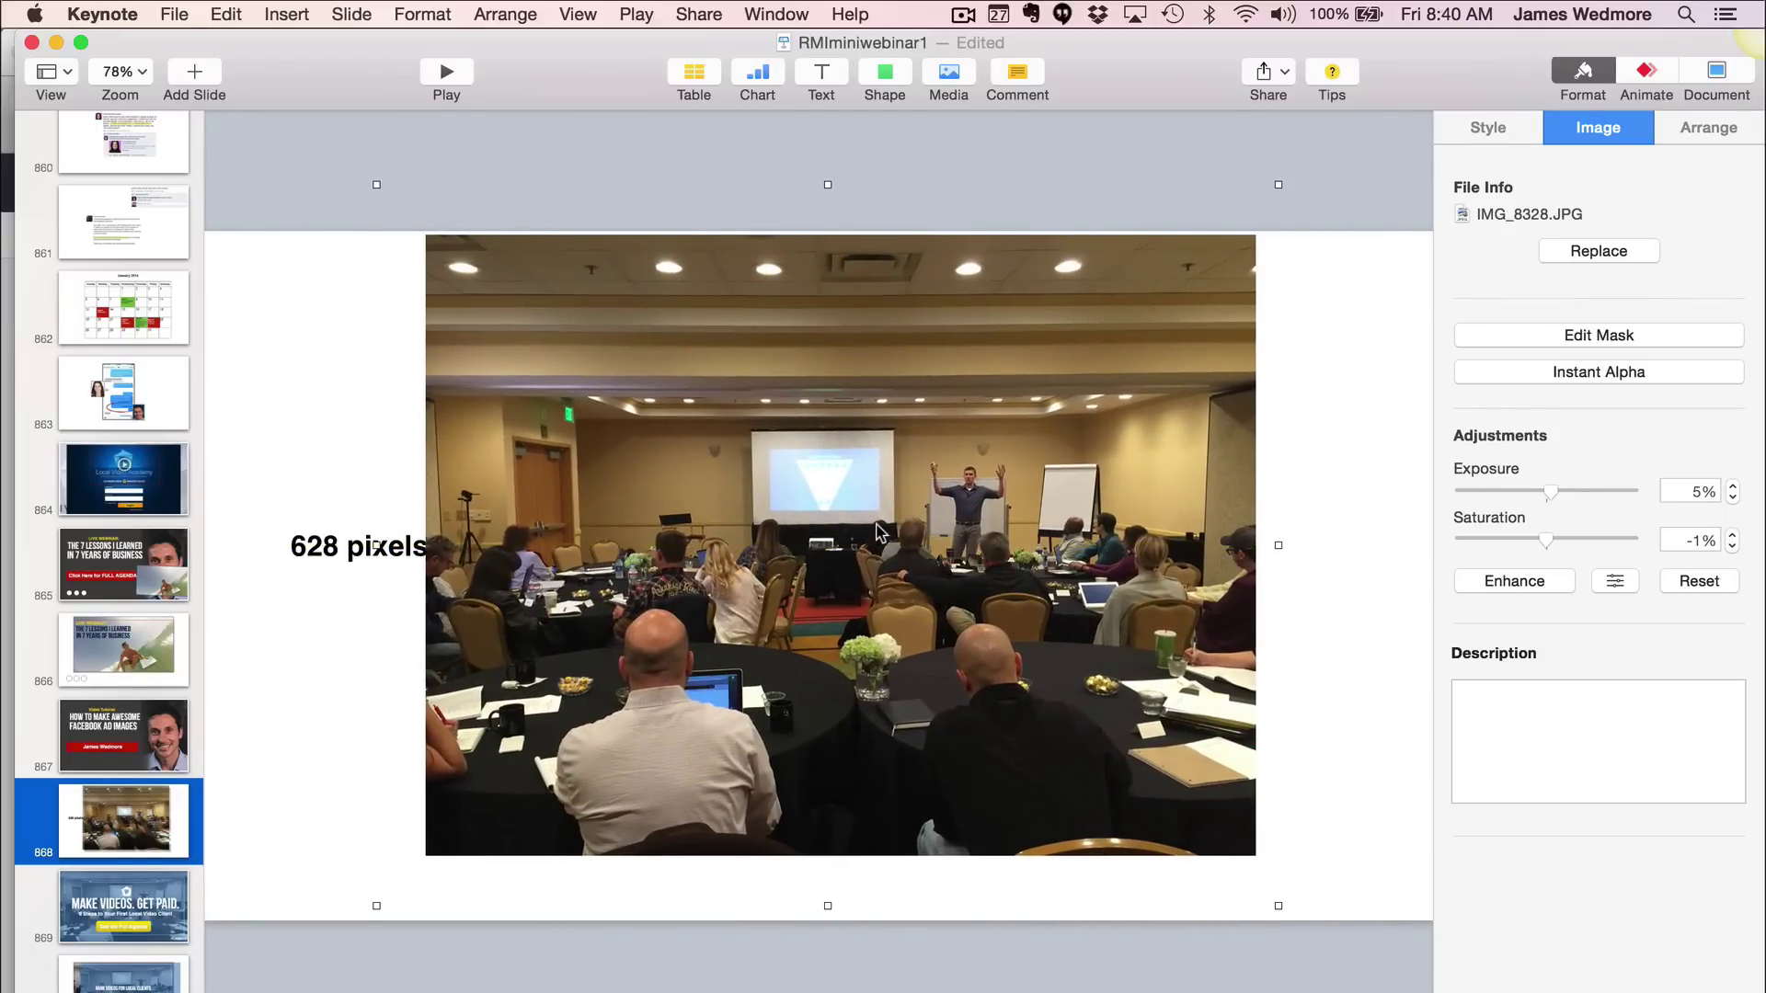
pyautogui.rightClick(879, 531)
pyautogui.click(883, 556)
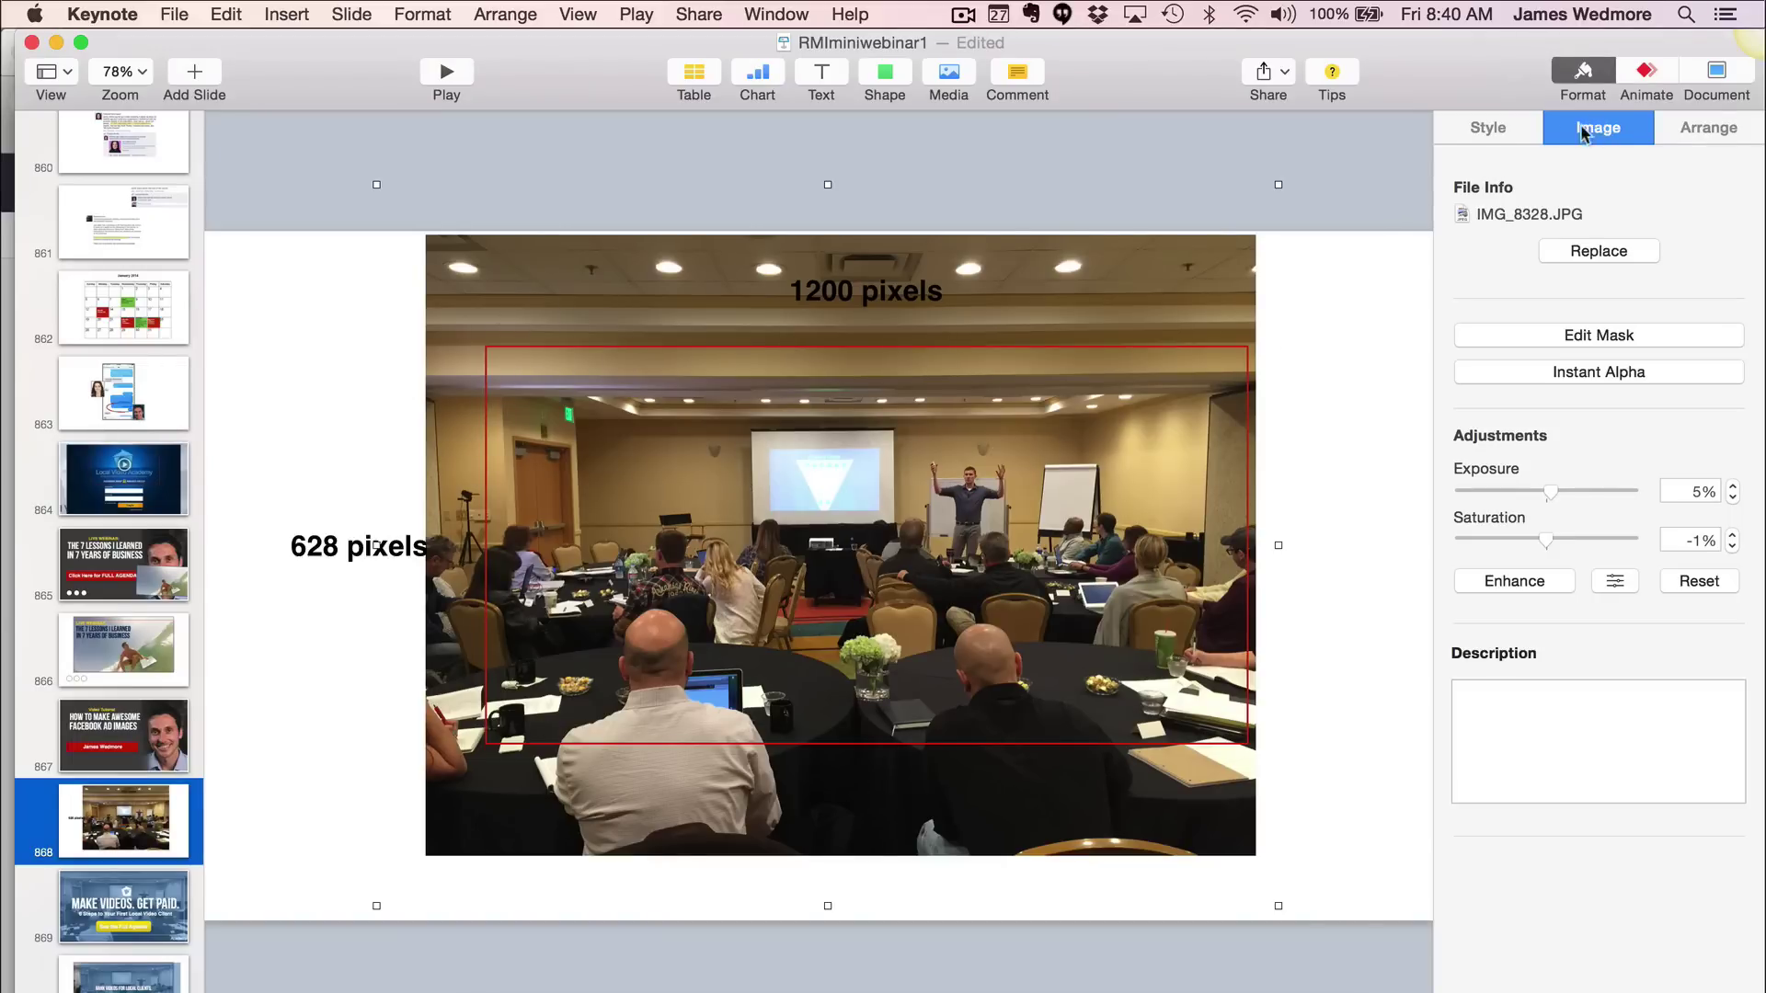
# - Mask-crop the photo so it exactly fills the red frame
pyautogui.click(1502, 134)
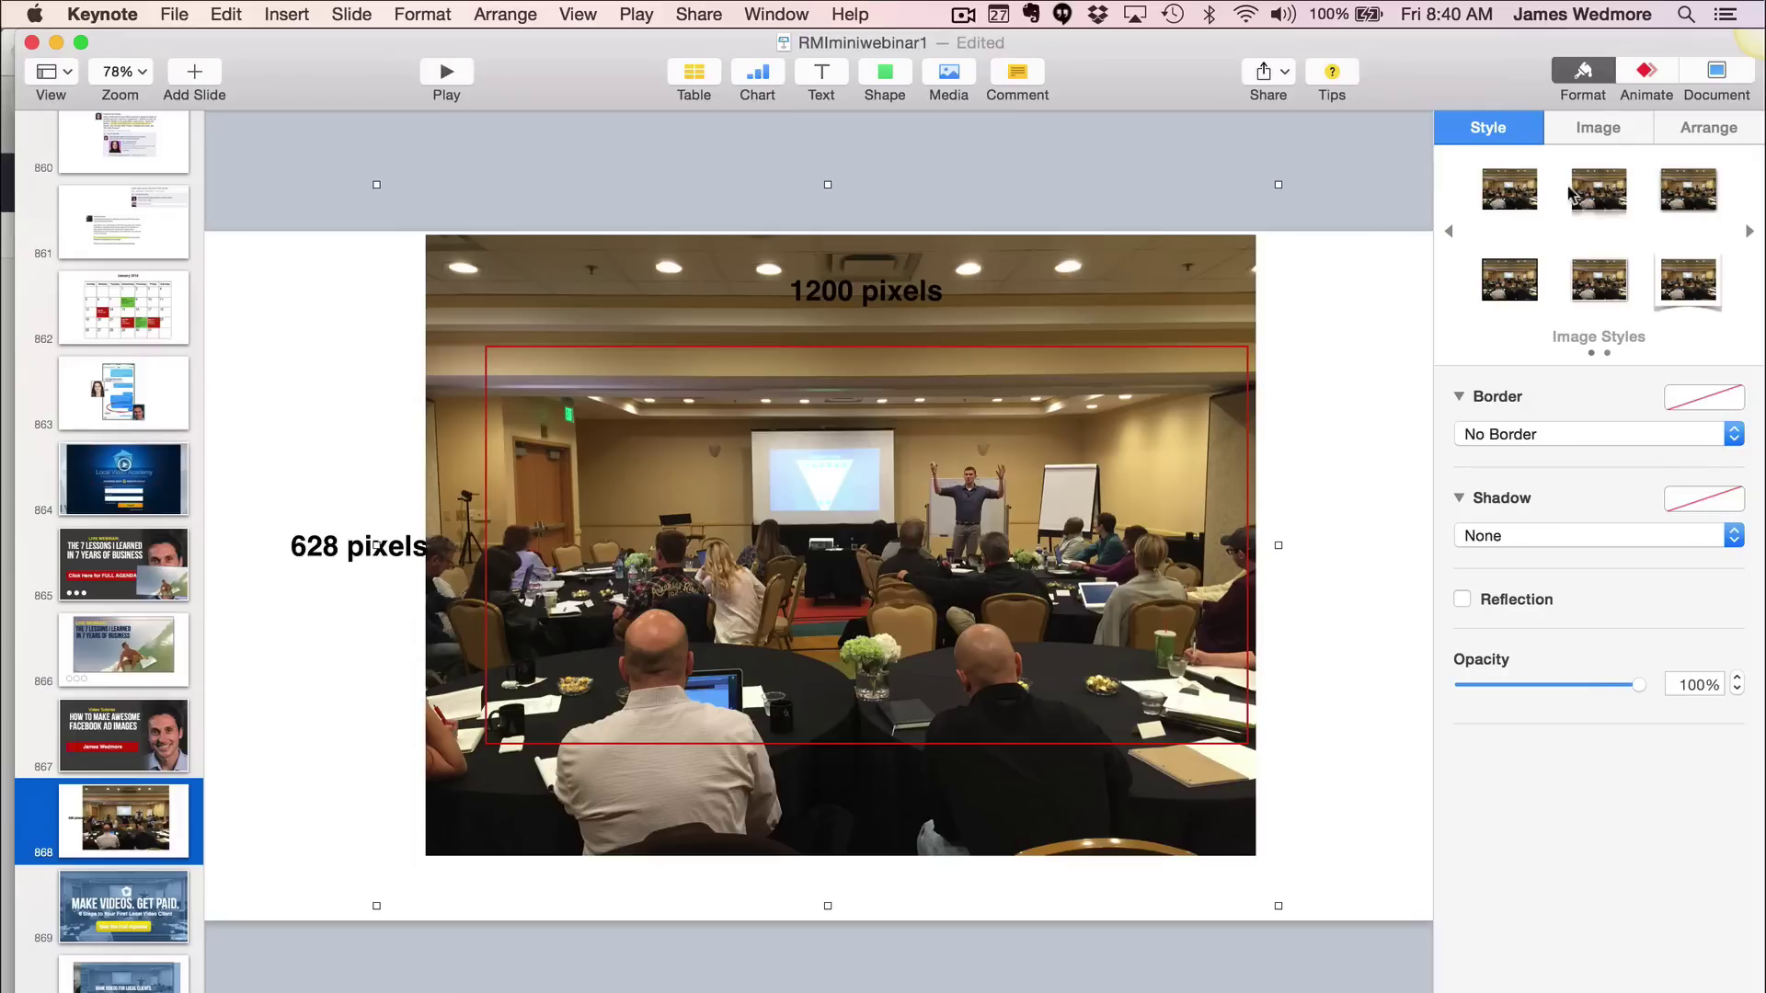
pyautogui.click(1597, 126)
pyautogui.click(1610, 337)
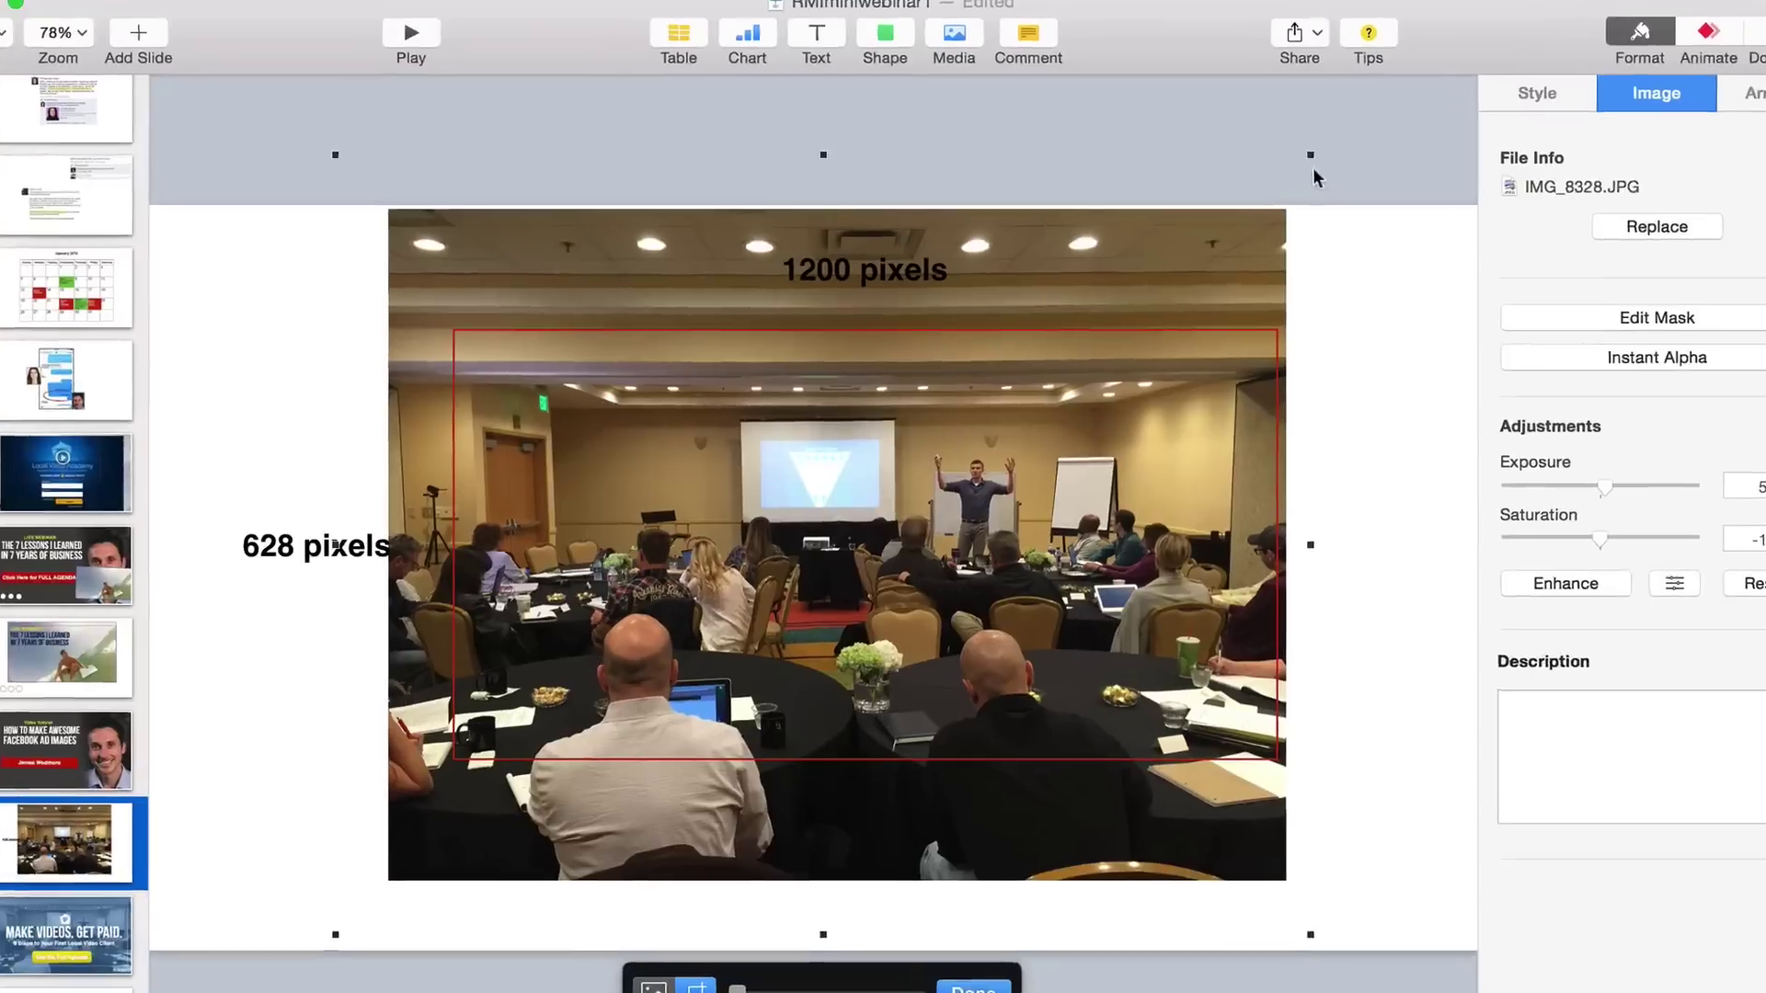
pyautogui.moveTo(1311, 155); pyautogui.dragTo(1323, 301)
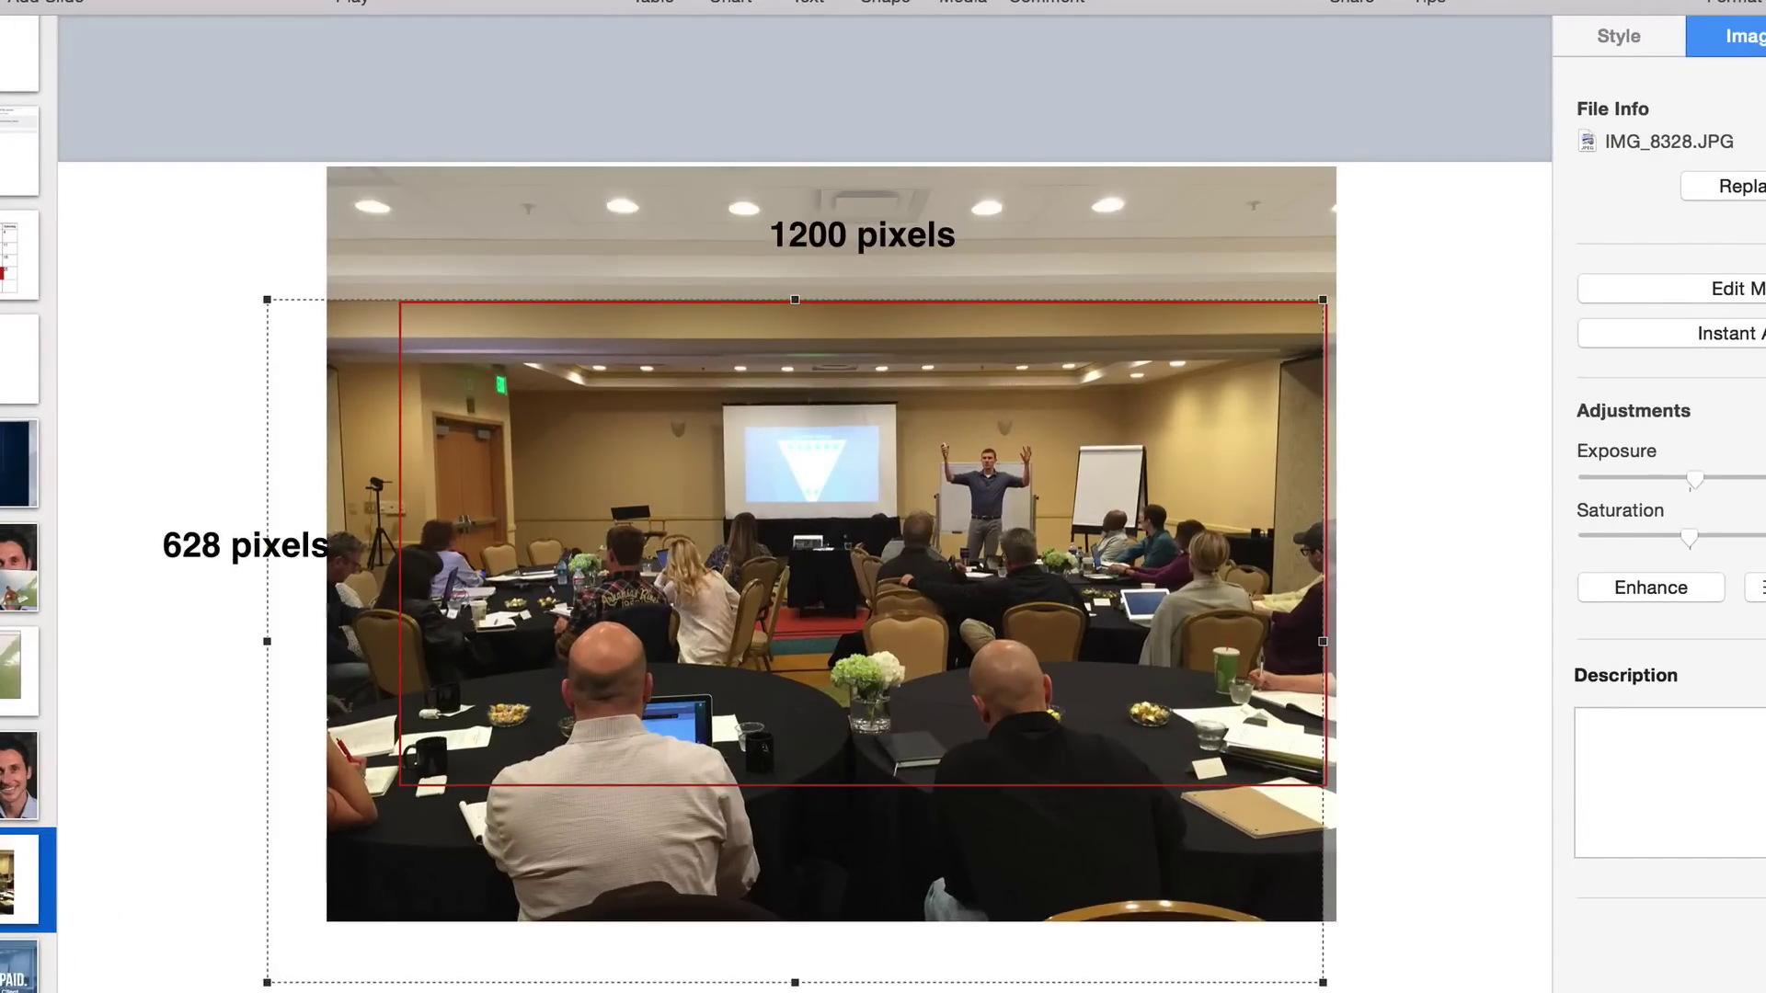
pyautogui.moveTo(266, 982); pyautogui.dragTo(398, 780)
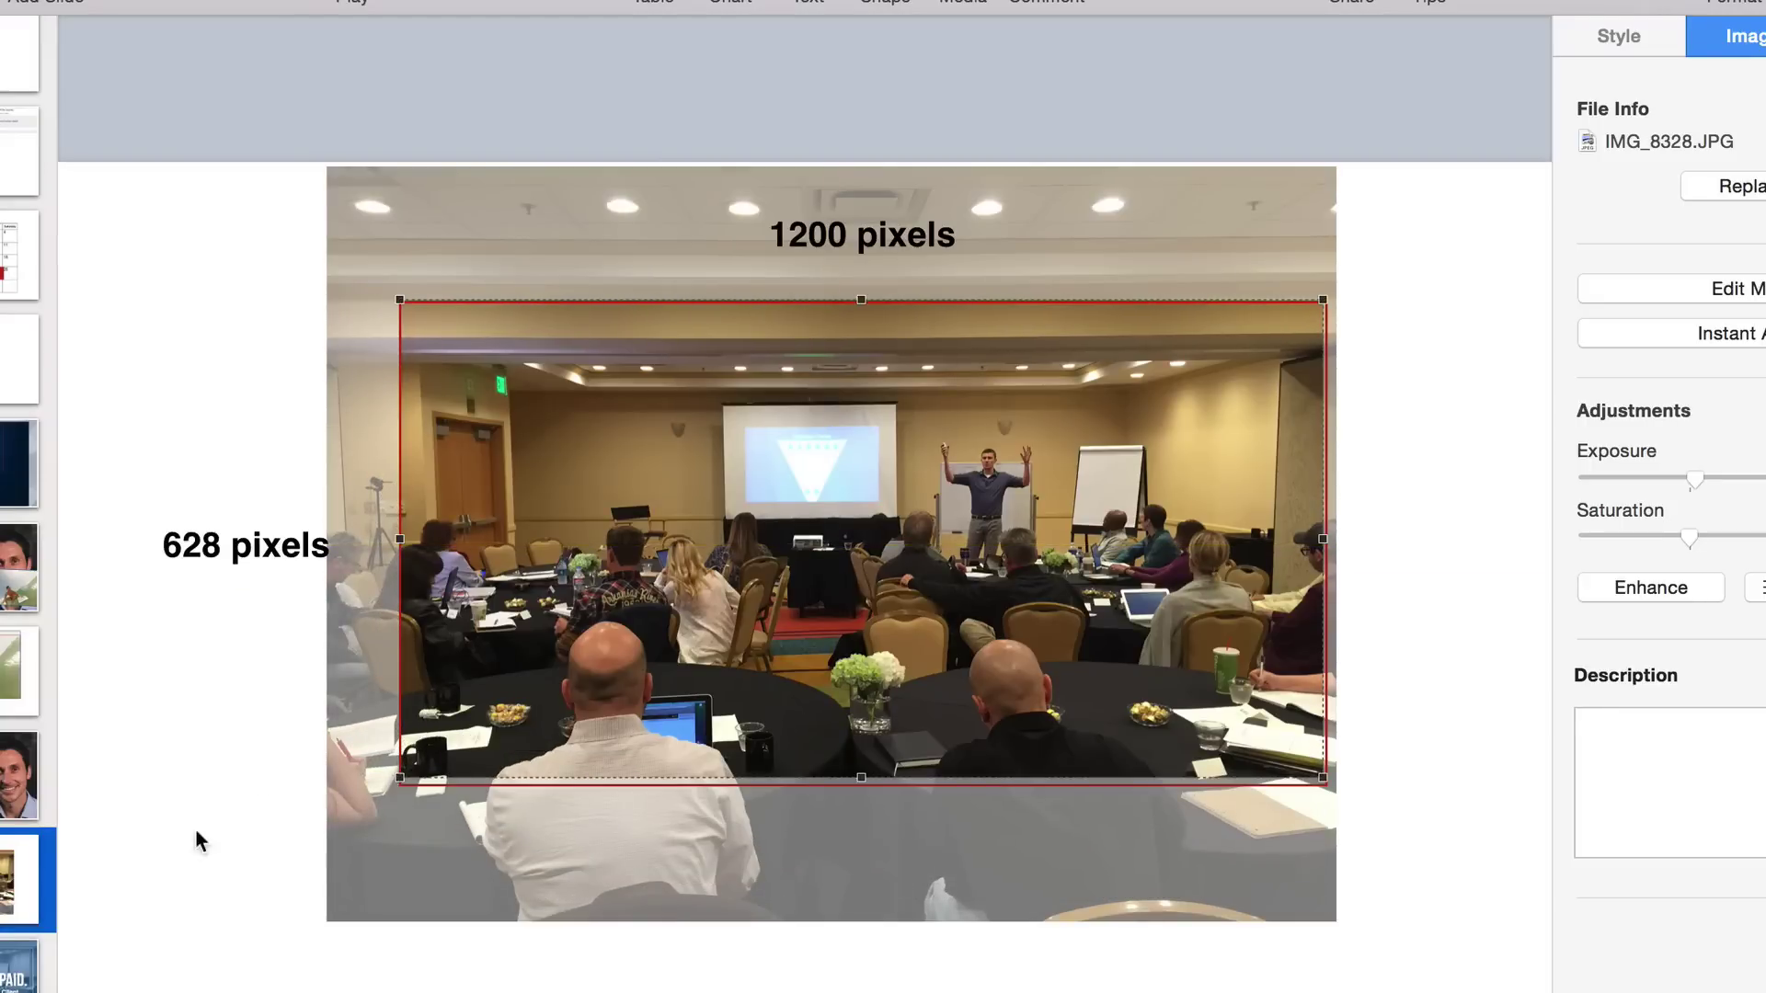
pyautogui.click(195, 840)
pyautogui.click(856, 655)
pyautogui.click(1684, 290)
pyautogui.moveTo(852, 780); pyautogui.dragTo(854, 786)
pyautogui.click(1482, 596)
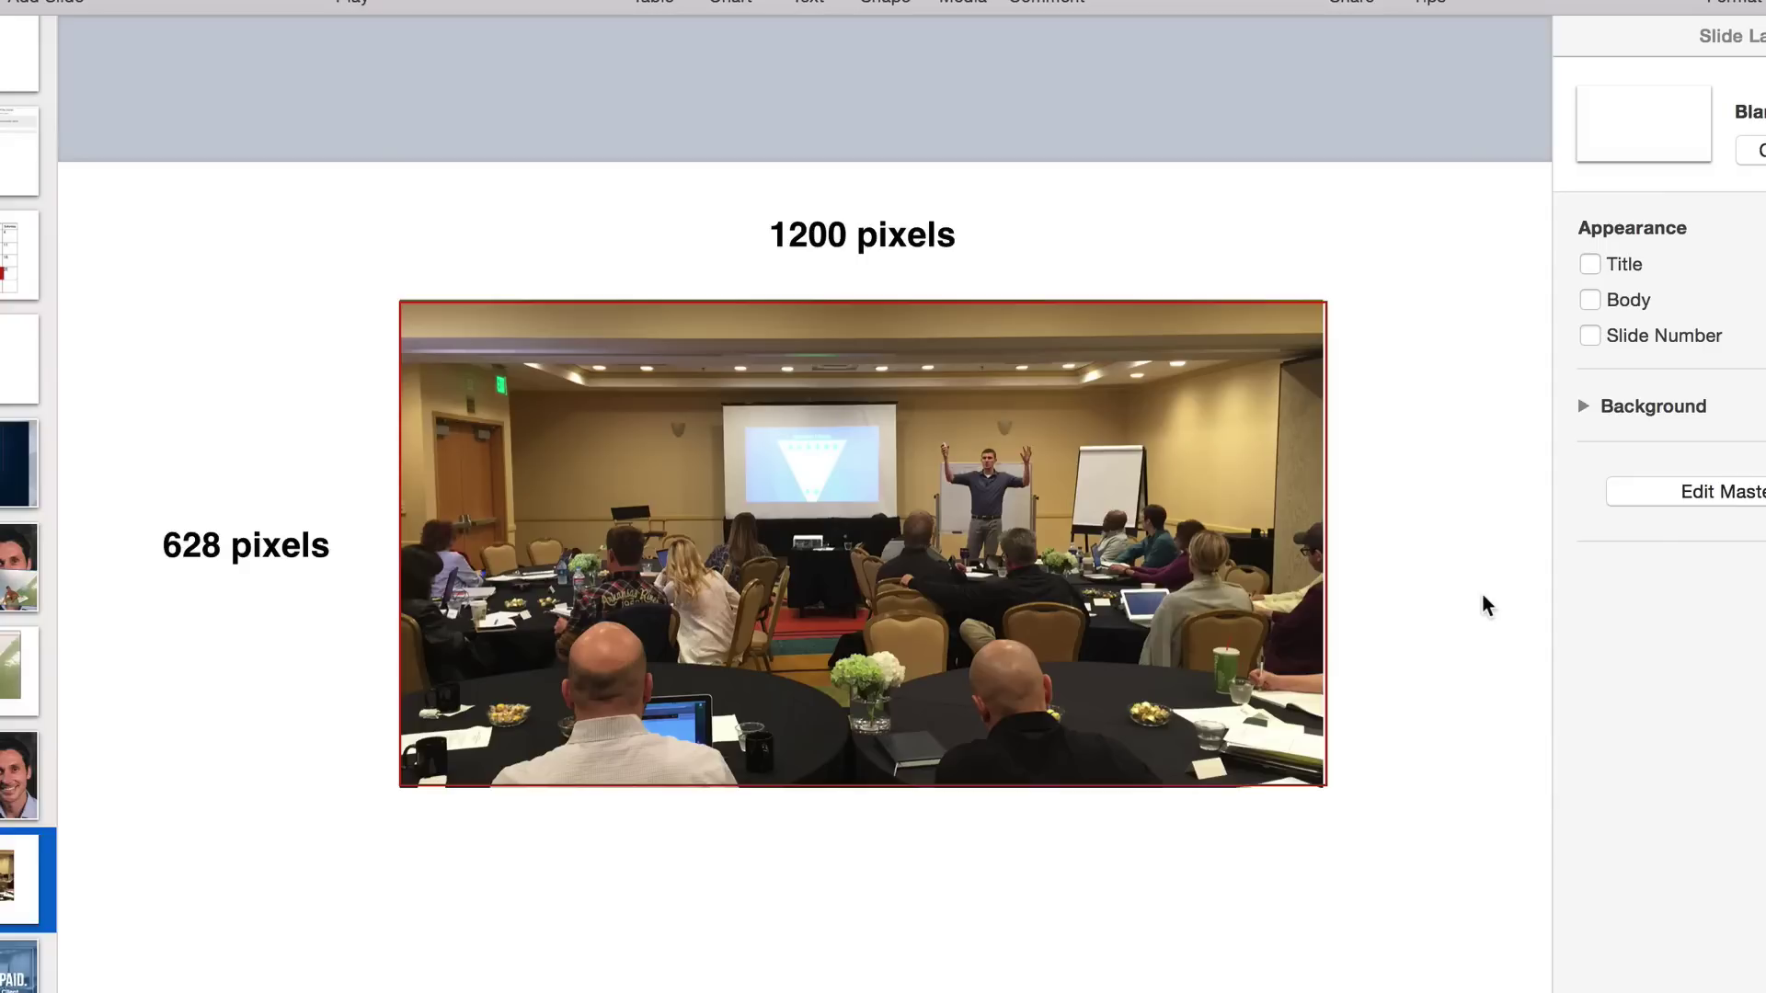
# - Drag the photo's Saturation to -100% to make it black and white
pyautogui.click(1089, 576)
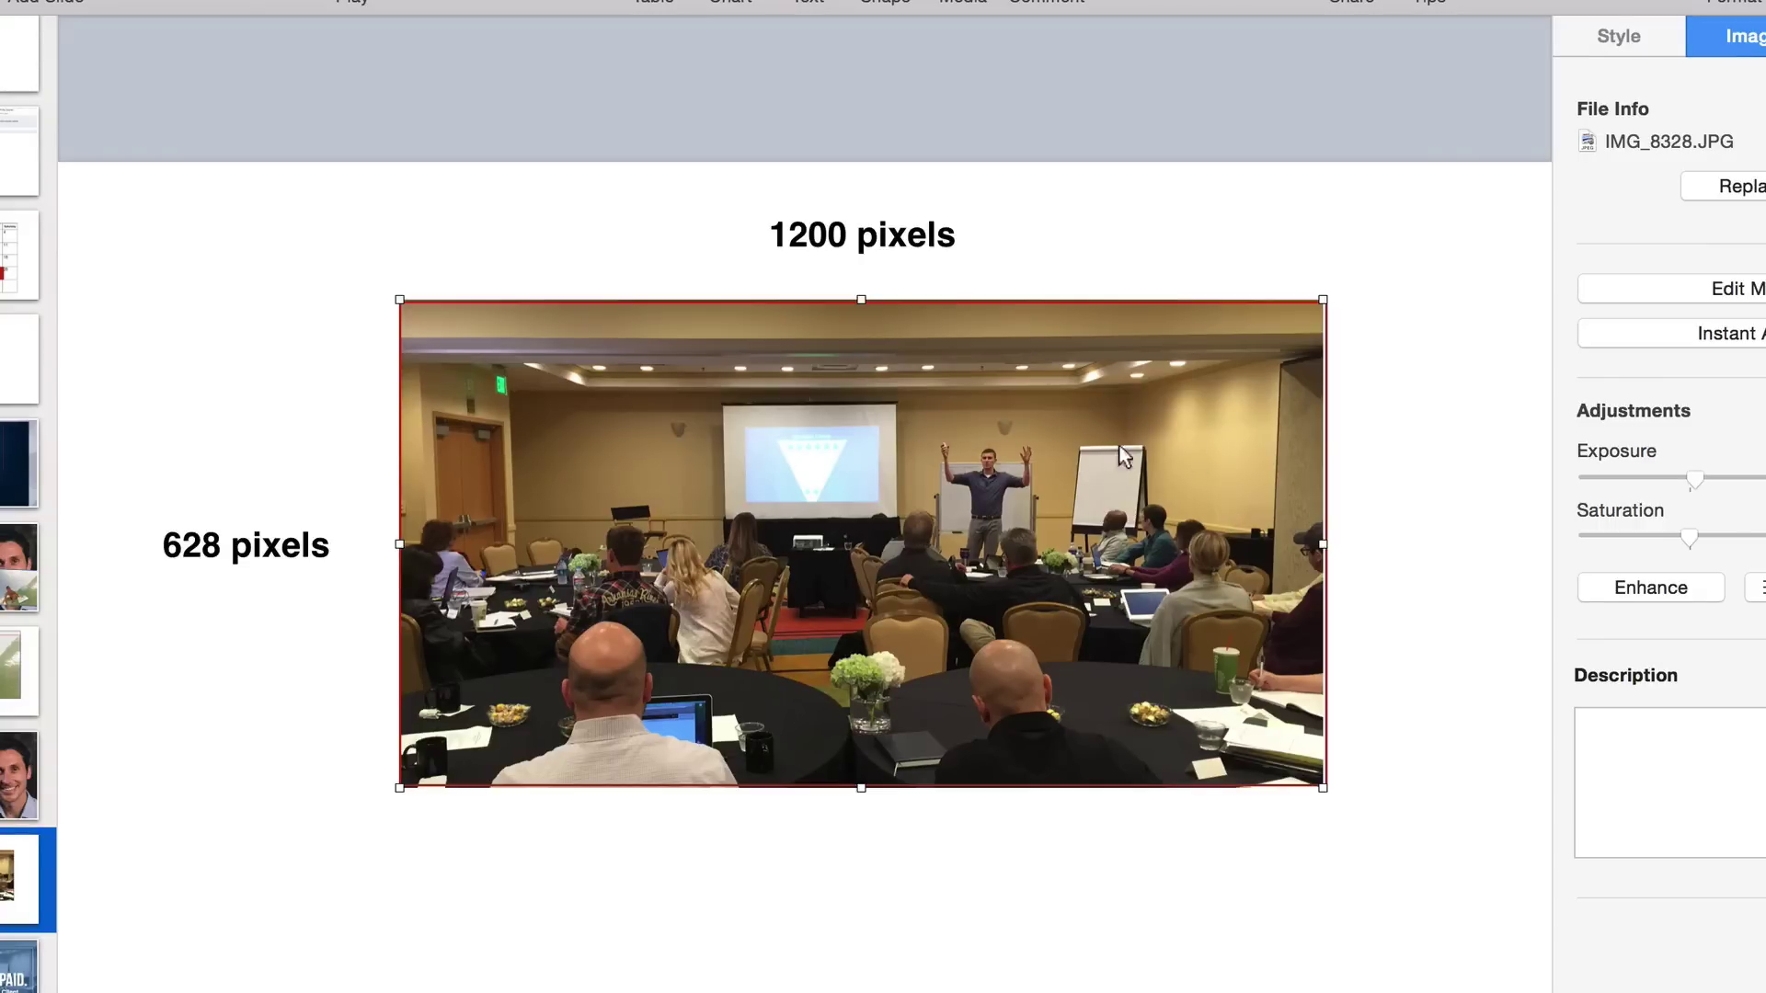
pyautogui.click(1435, 416)
pyautogui.click(1241, 457)
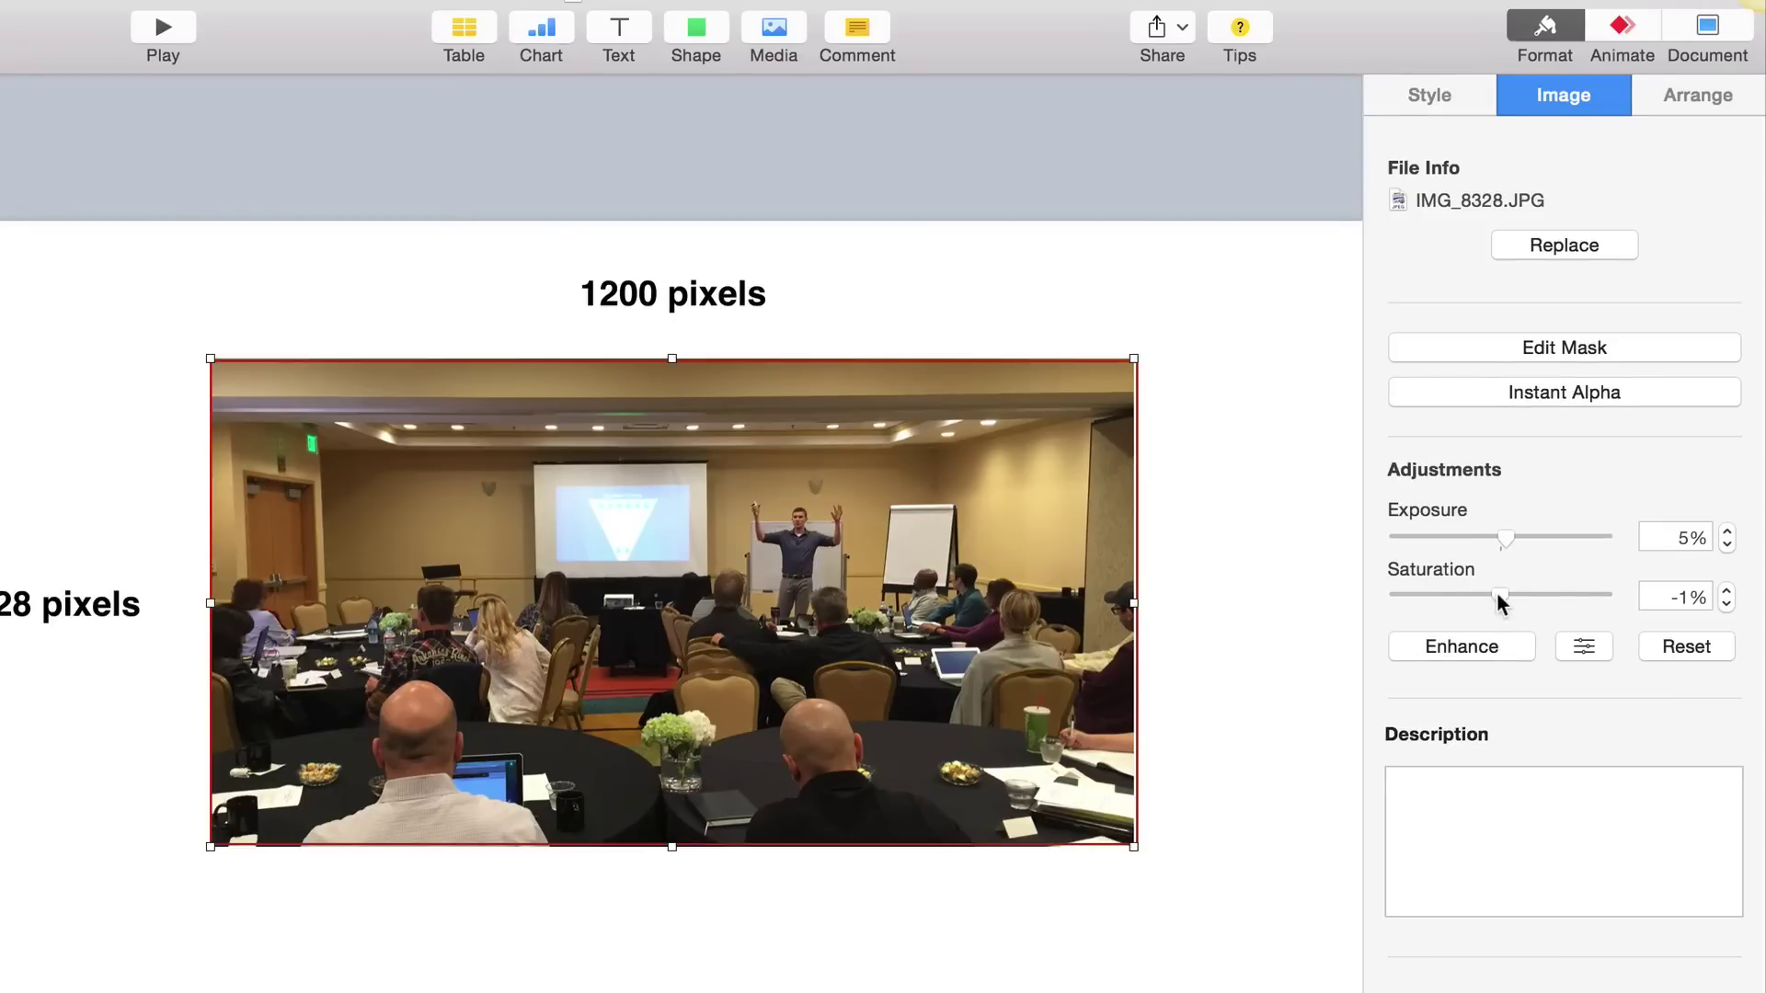
pyautogui.moveTo(1498, 593); pyautogui.dragTo(1381, 594)
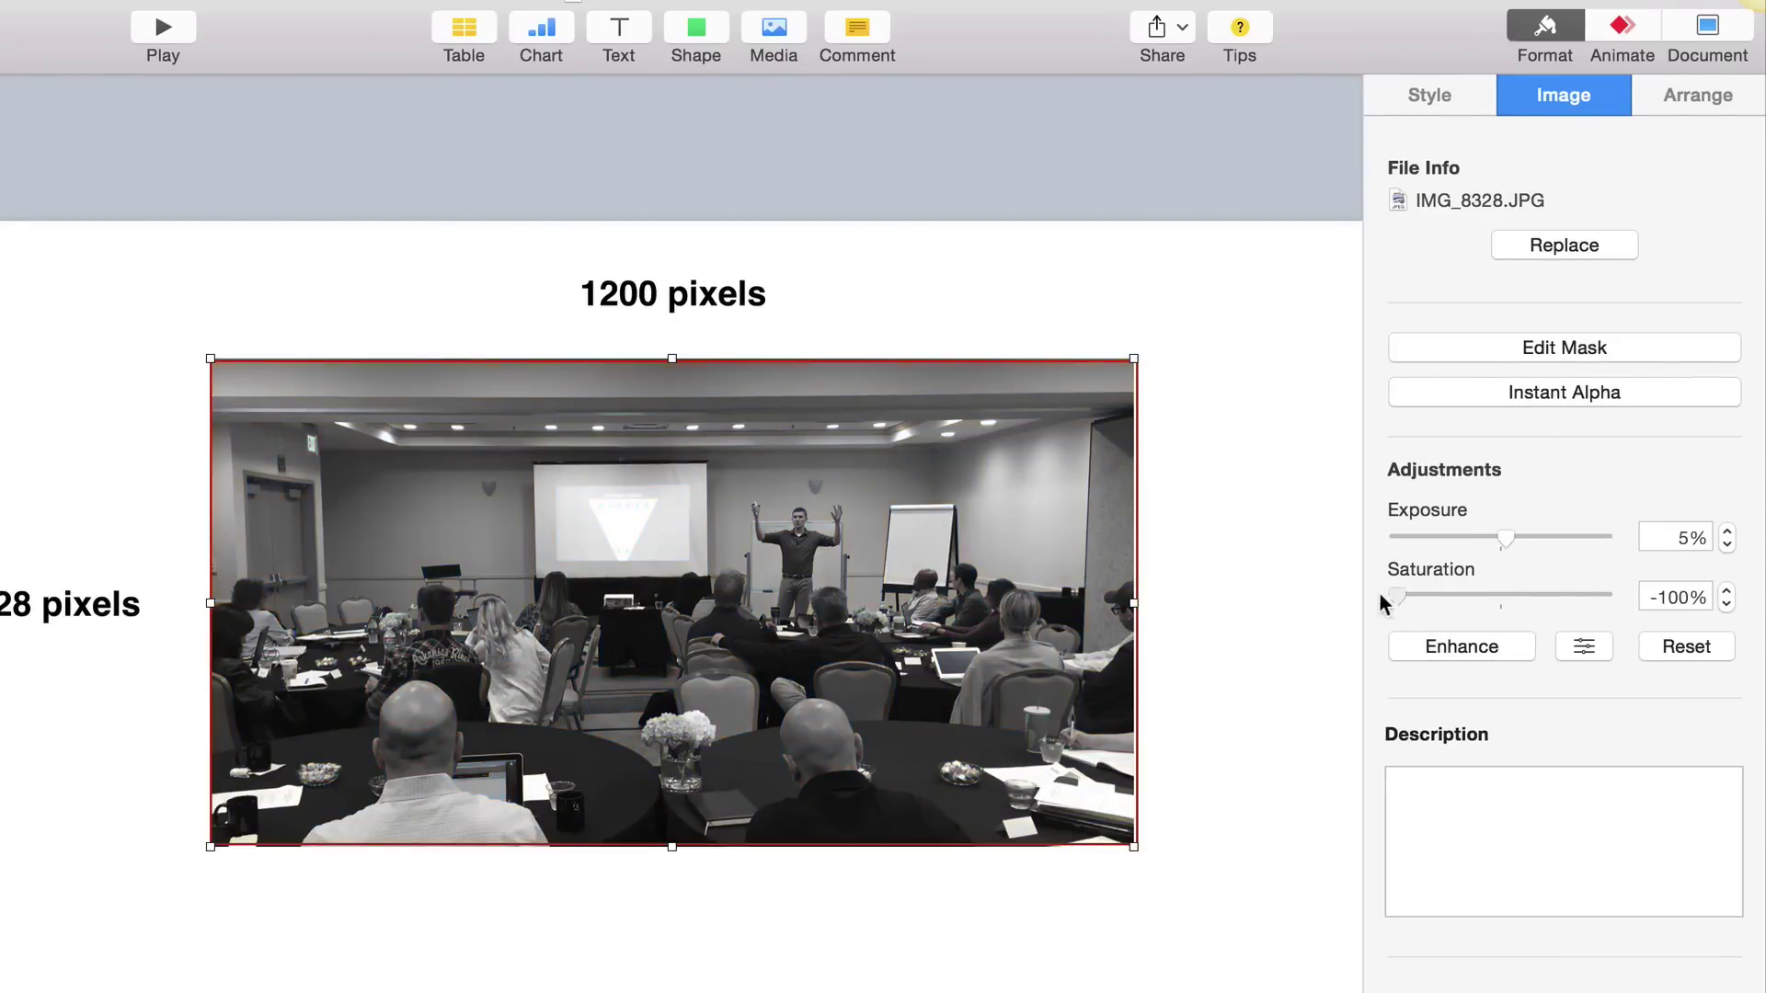
pyautogui.click(1314, 599)
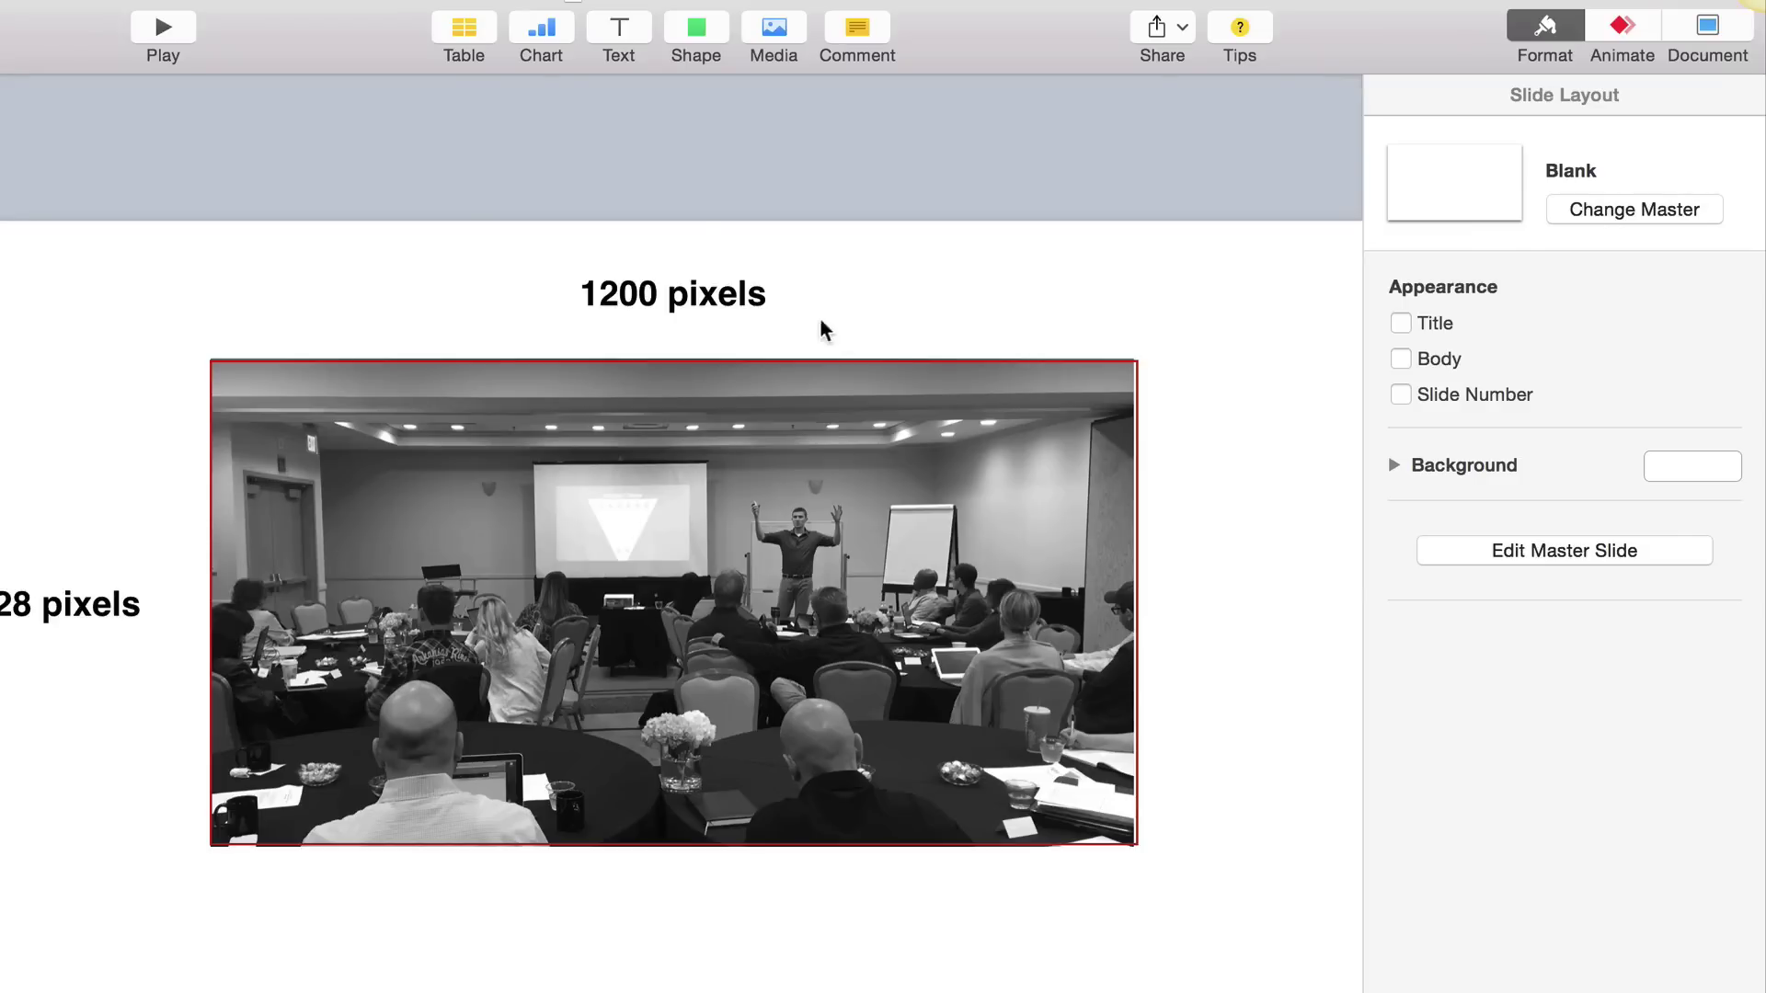
# - Insert a square shape and stretch it into a rectangle over the photo
pyautogui.click(691, 28)
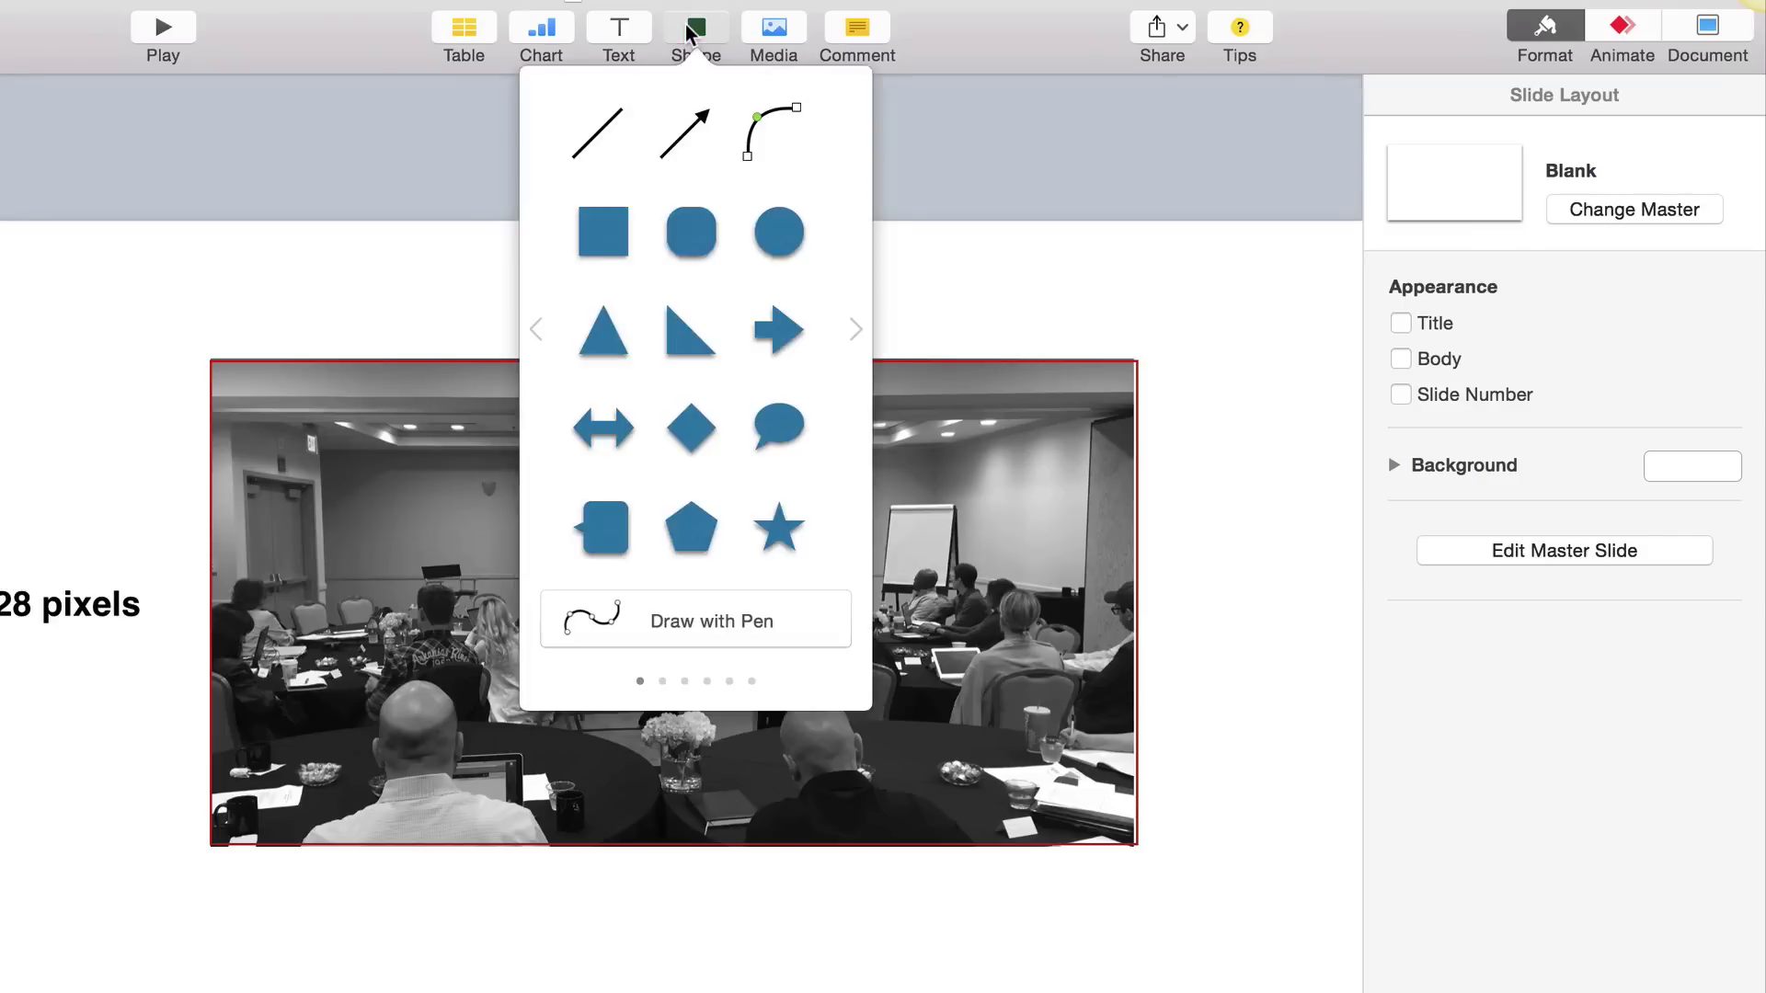
pyautogui.click(609, 245)
pyautogui.moveTo(643, 653); pyautogui.dragTo(1162, 886)
pyautogui.moveTo(1021, 809); pyautogui.dragTo(997, 778)
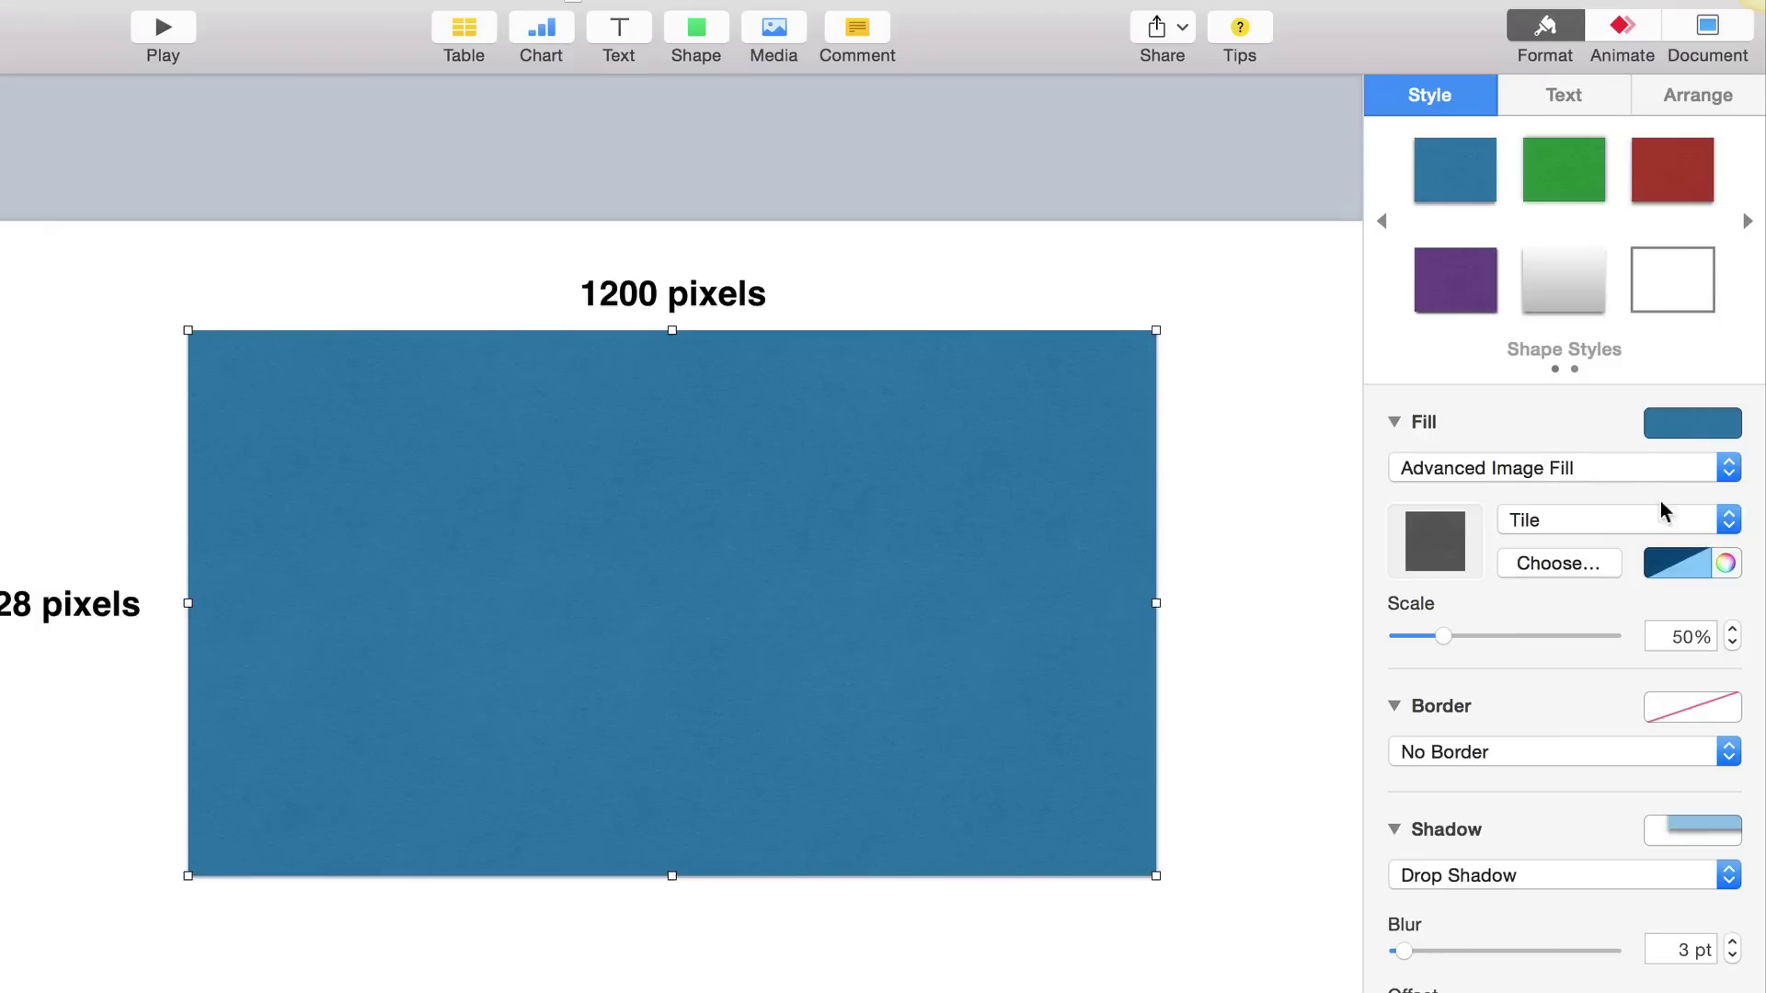
# - Give the rectangle a red colour fill and set its shadow to None
pyautogui.click(1437, 467)
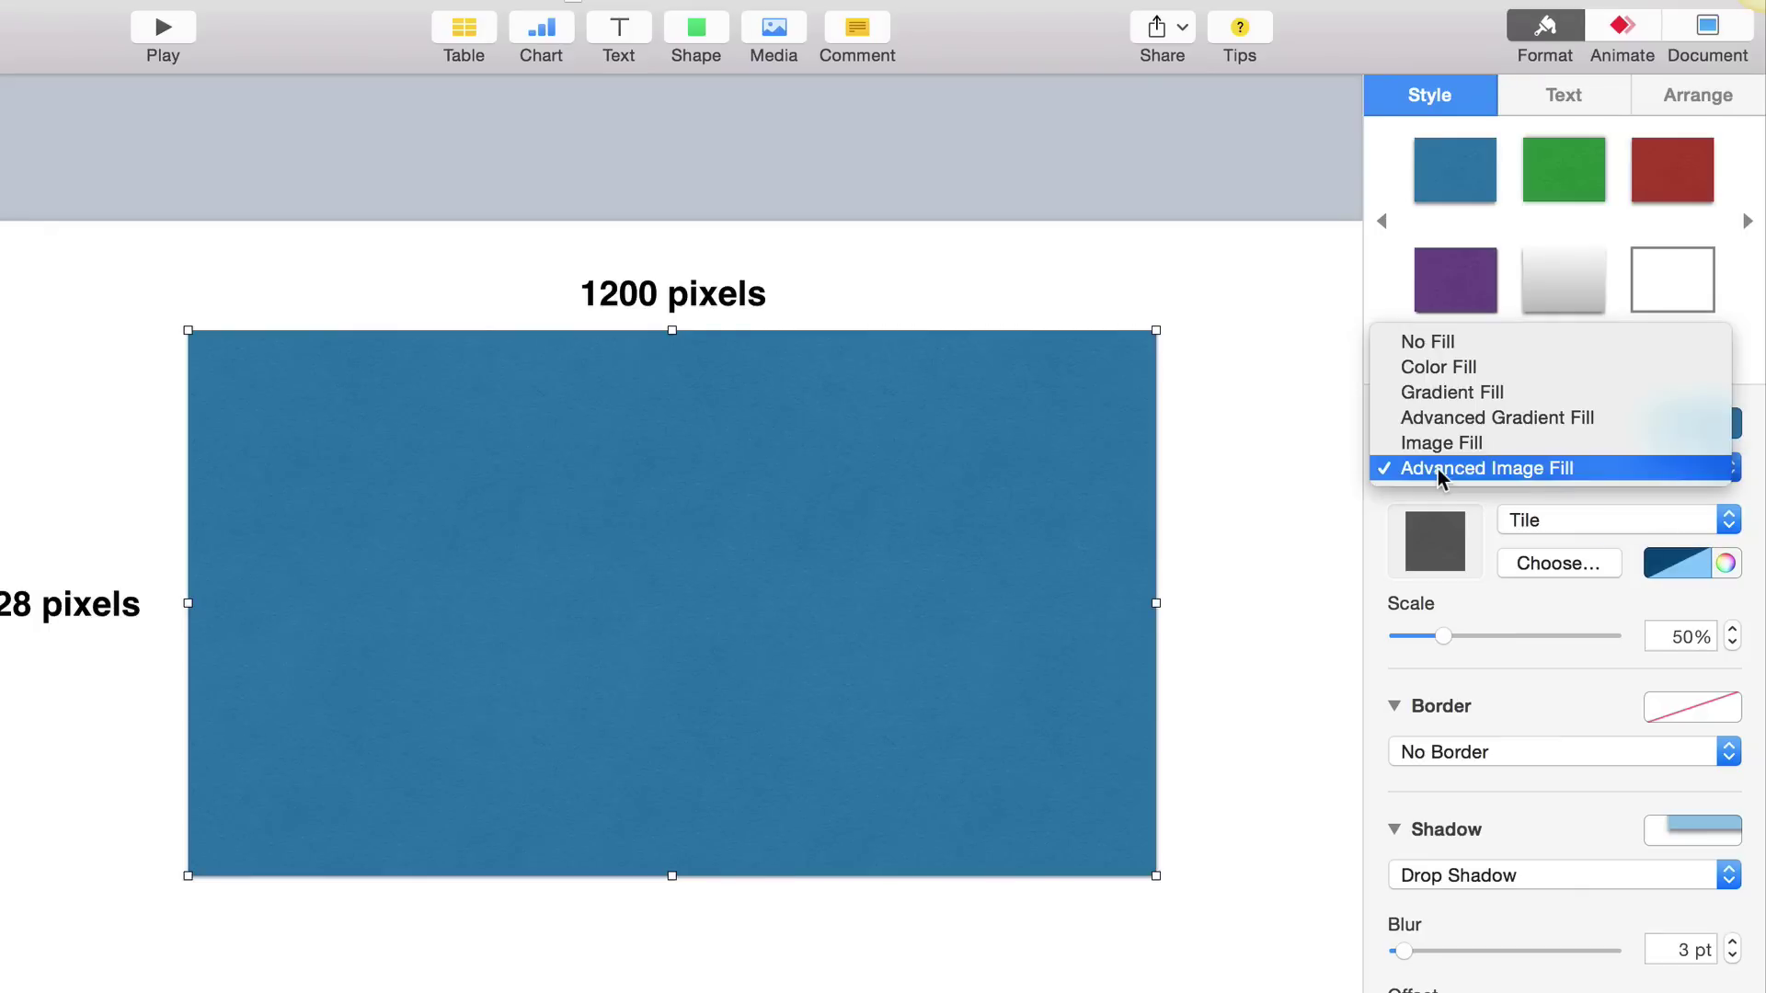
pyautogui.click(1418, 368)
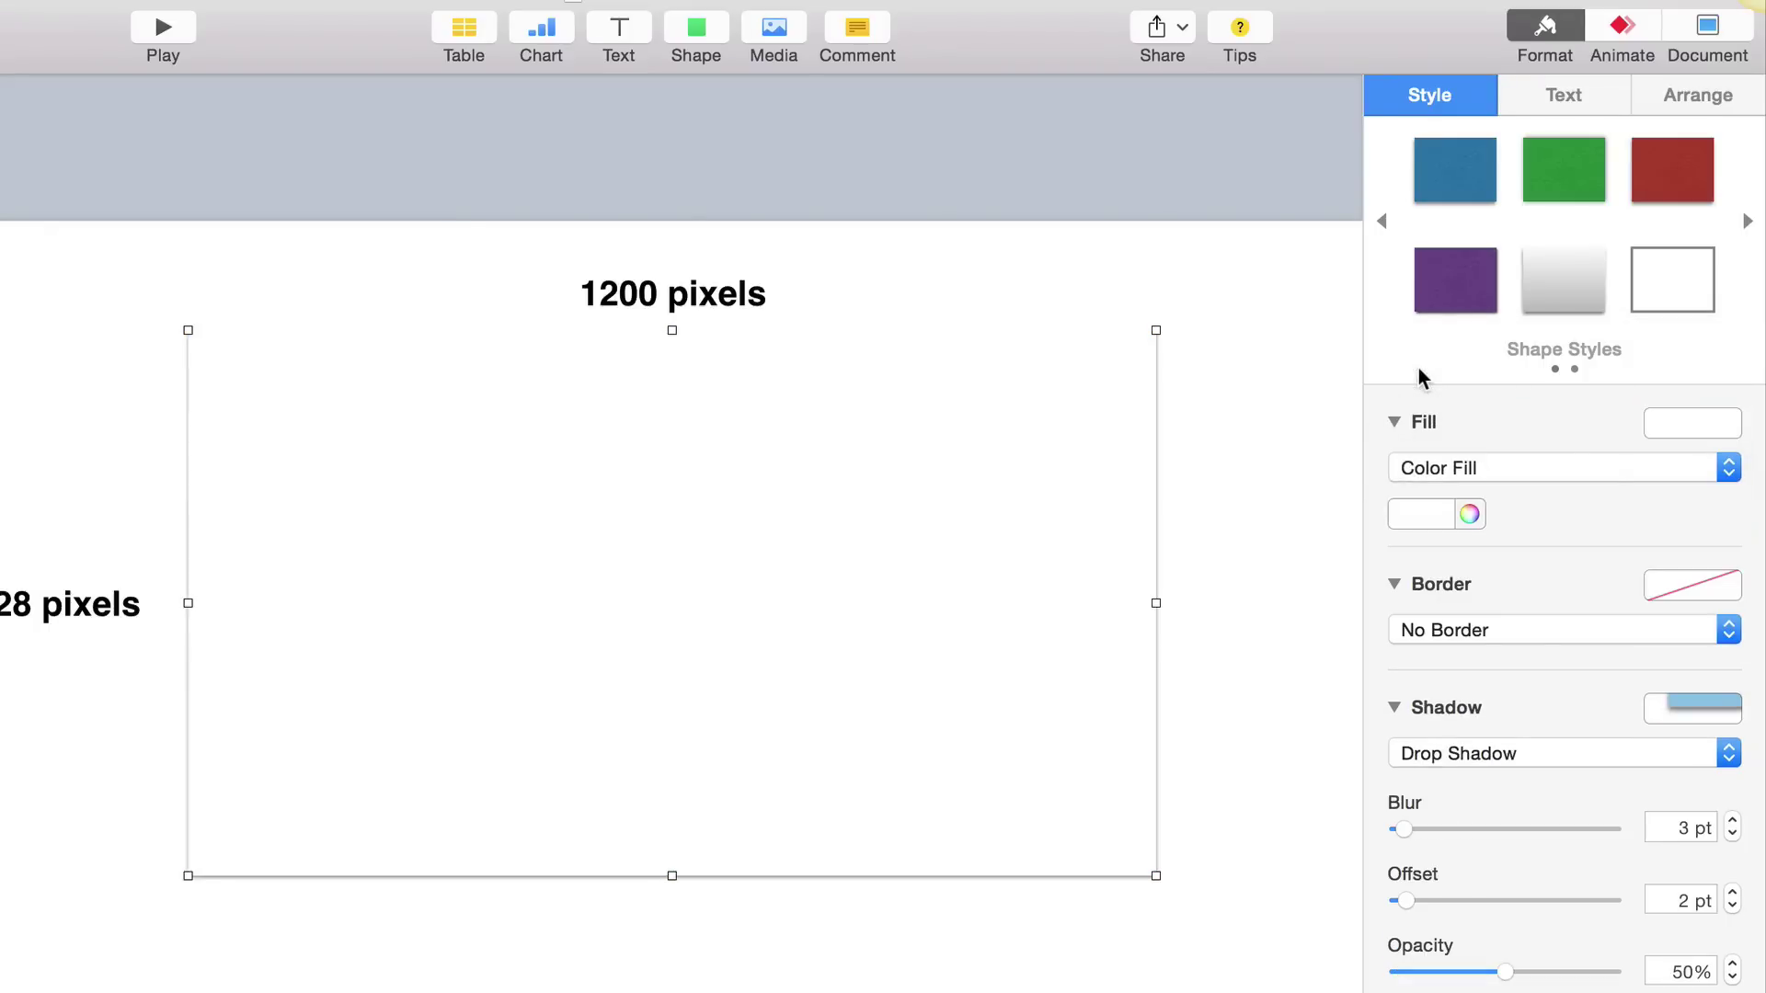
pyautogui.click(1440, 515)
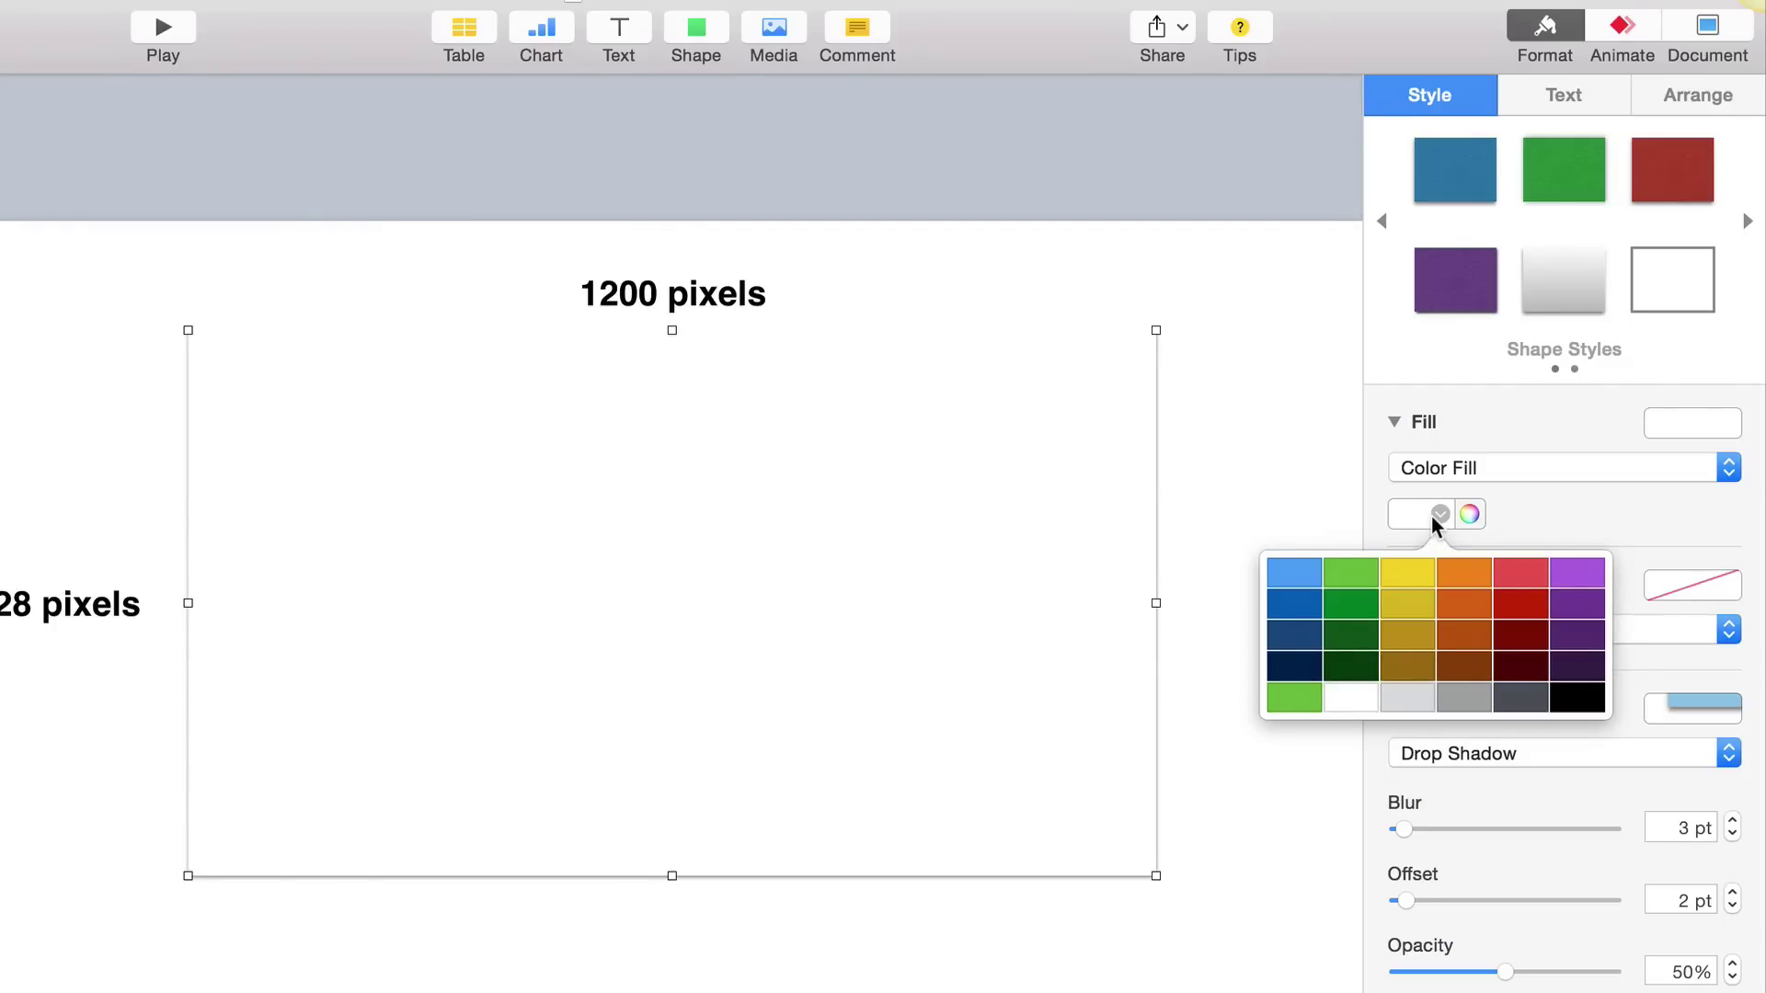
pyautogui.click(1520, 606)
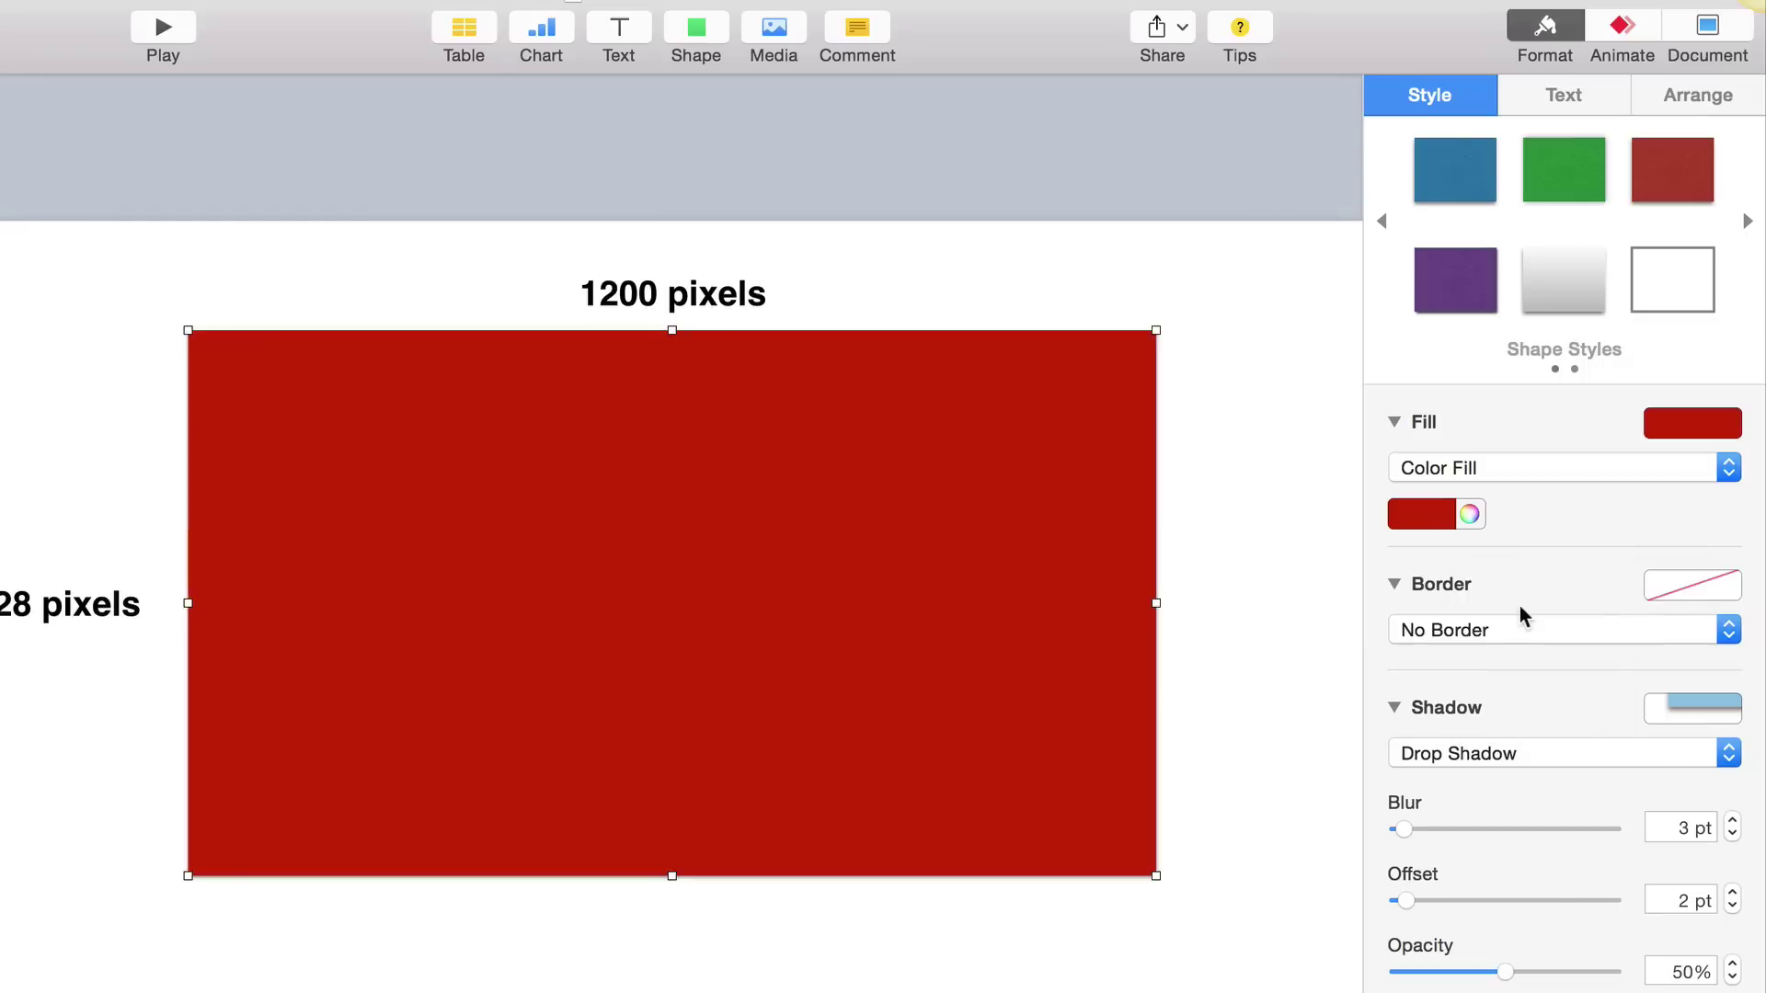
pyautogui.click(1440, 753)
pyautogui.click(1437, 720)
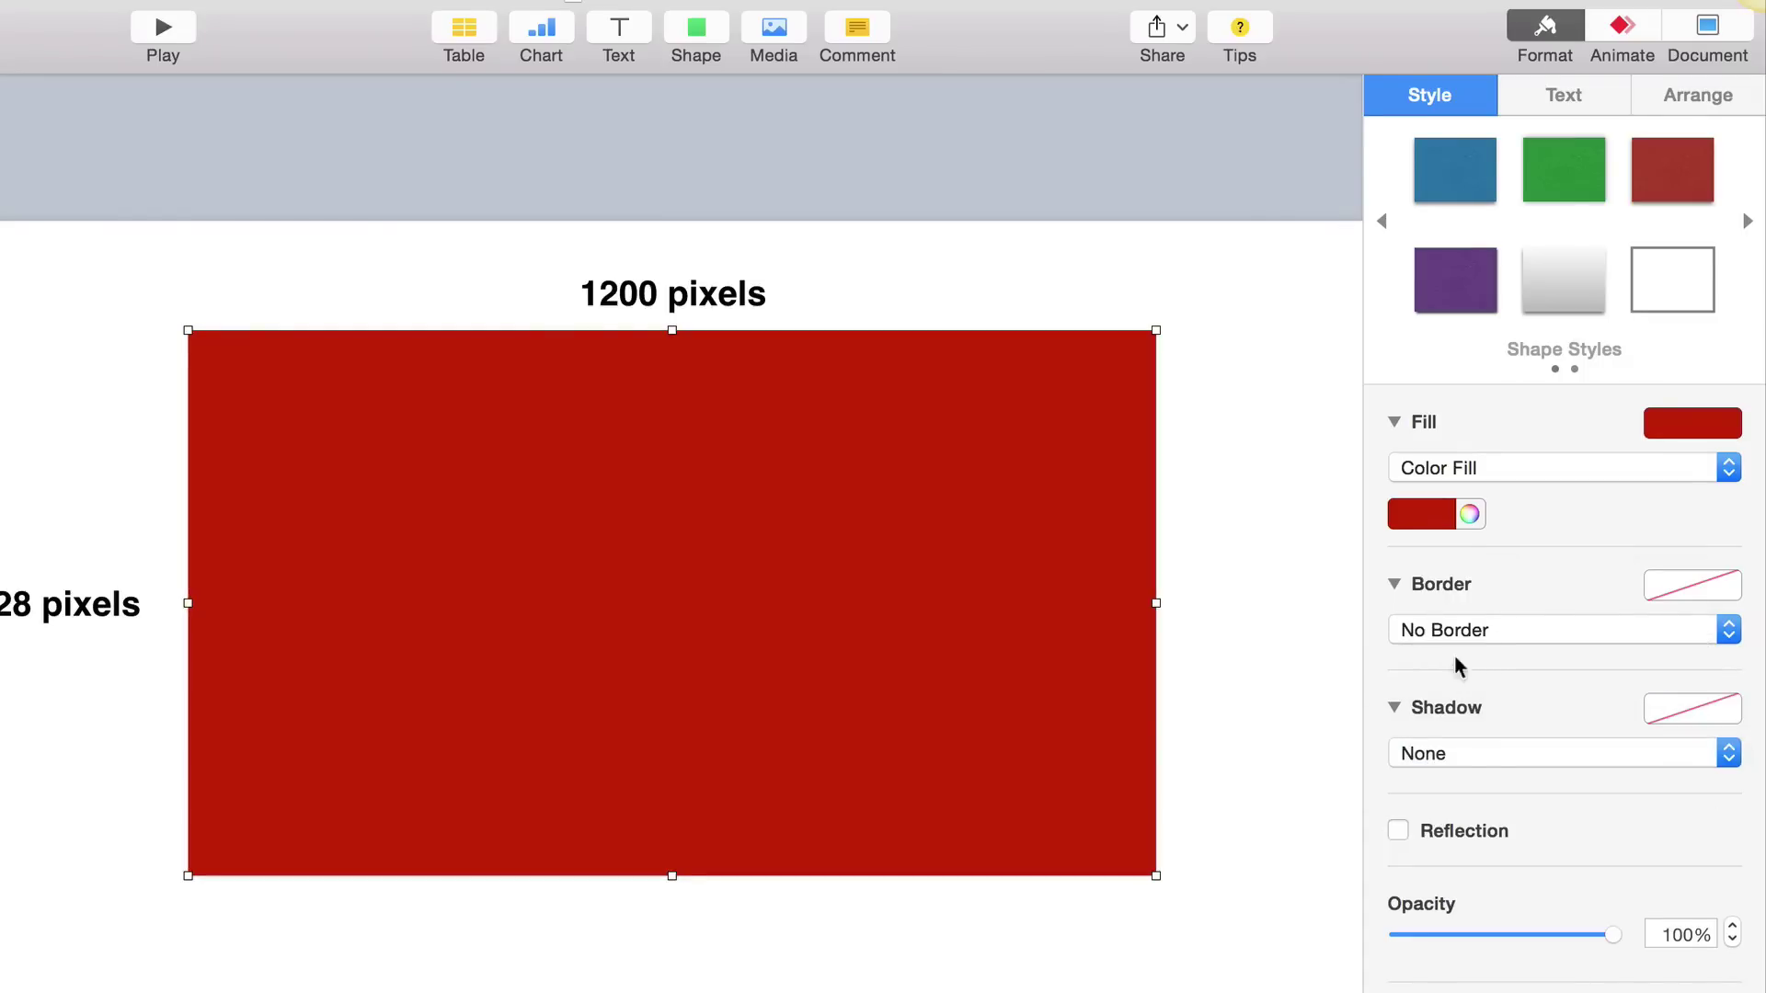
# - Lower the overlay's opacity to 49%
pyautogui.click(1290, 609)
pyautogui.click(847, 595)
pyautogui.moveTo(1615, 934); pyautogui.dragTo(1528, 934)
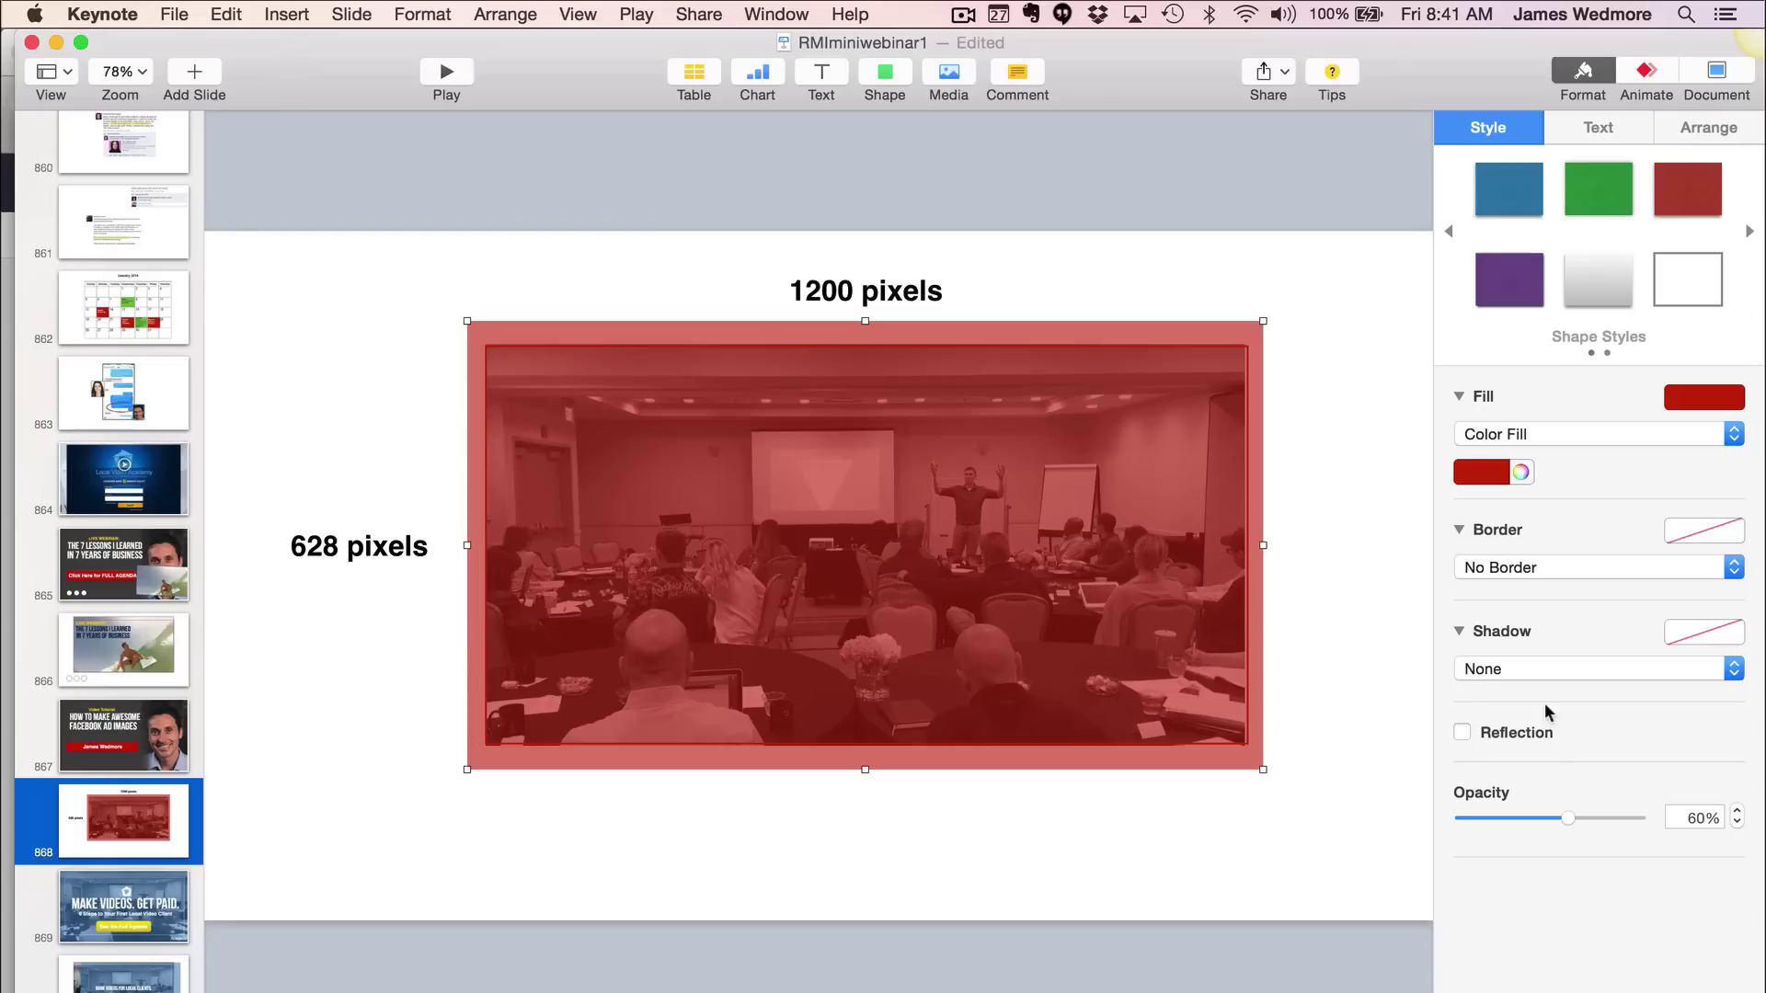
pyautogui.moveTo(1559, 814); pyautogui.dragTo(1540, 813)
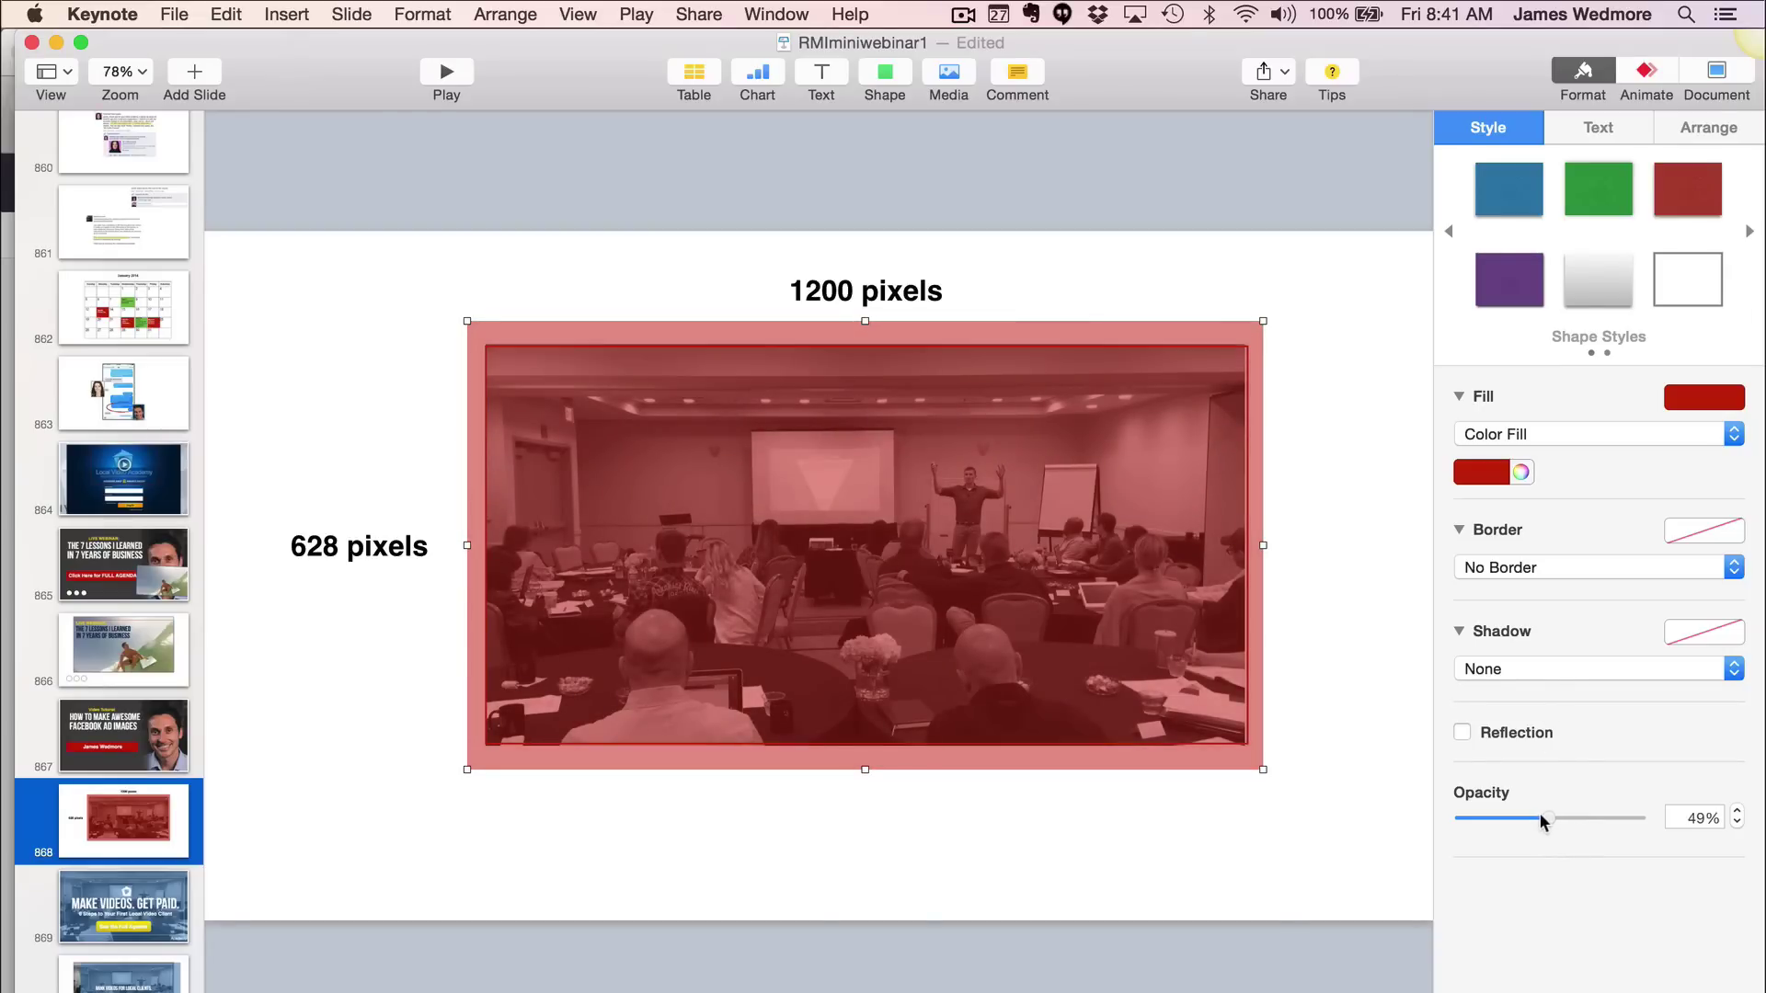
pyautogui.click(1374, 651)
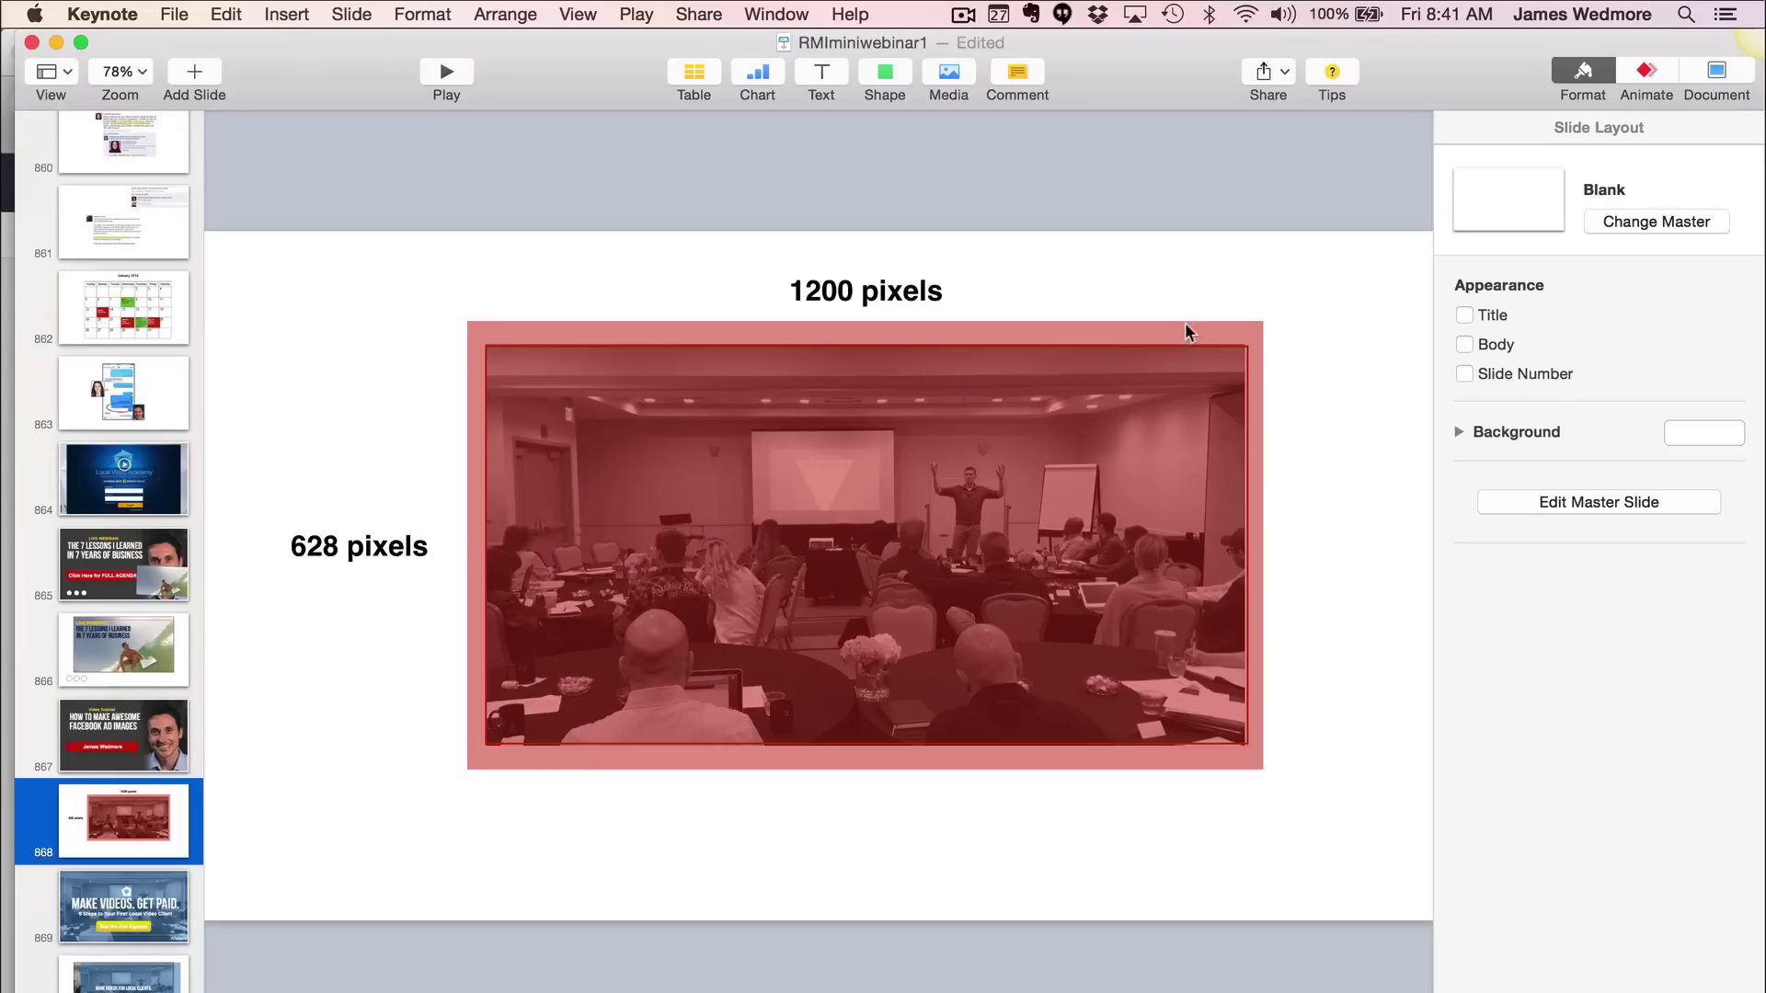
# - Change the overlay to a dark blue and resize it to fit the photo exactly
pyautogui.click(1195, 347)
pyautogui.click(1489, 473)
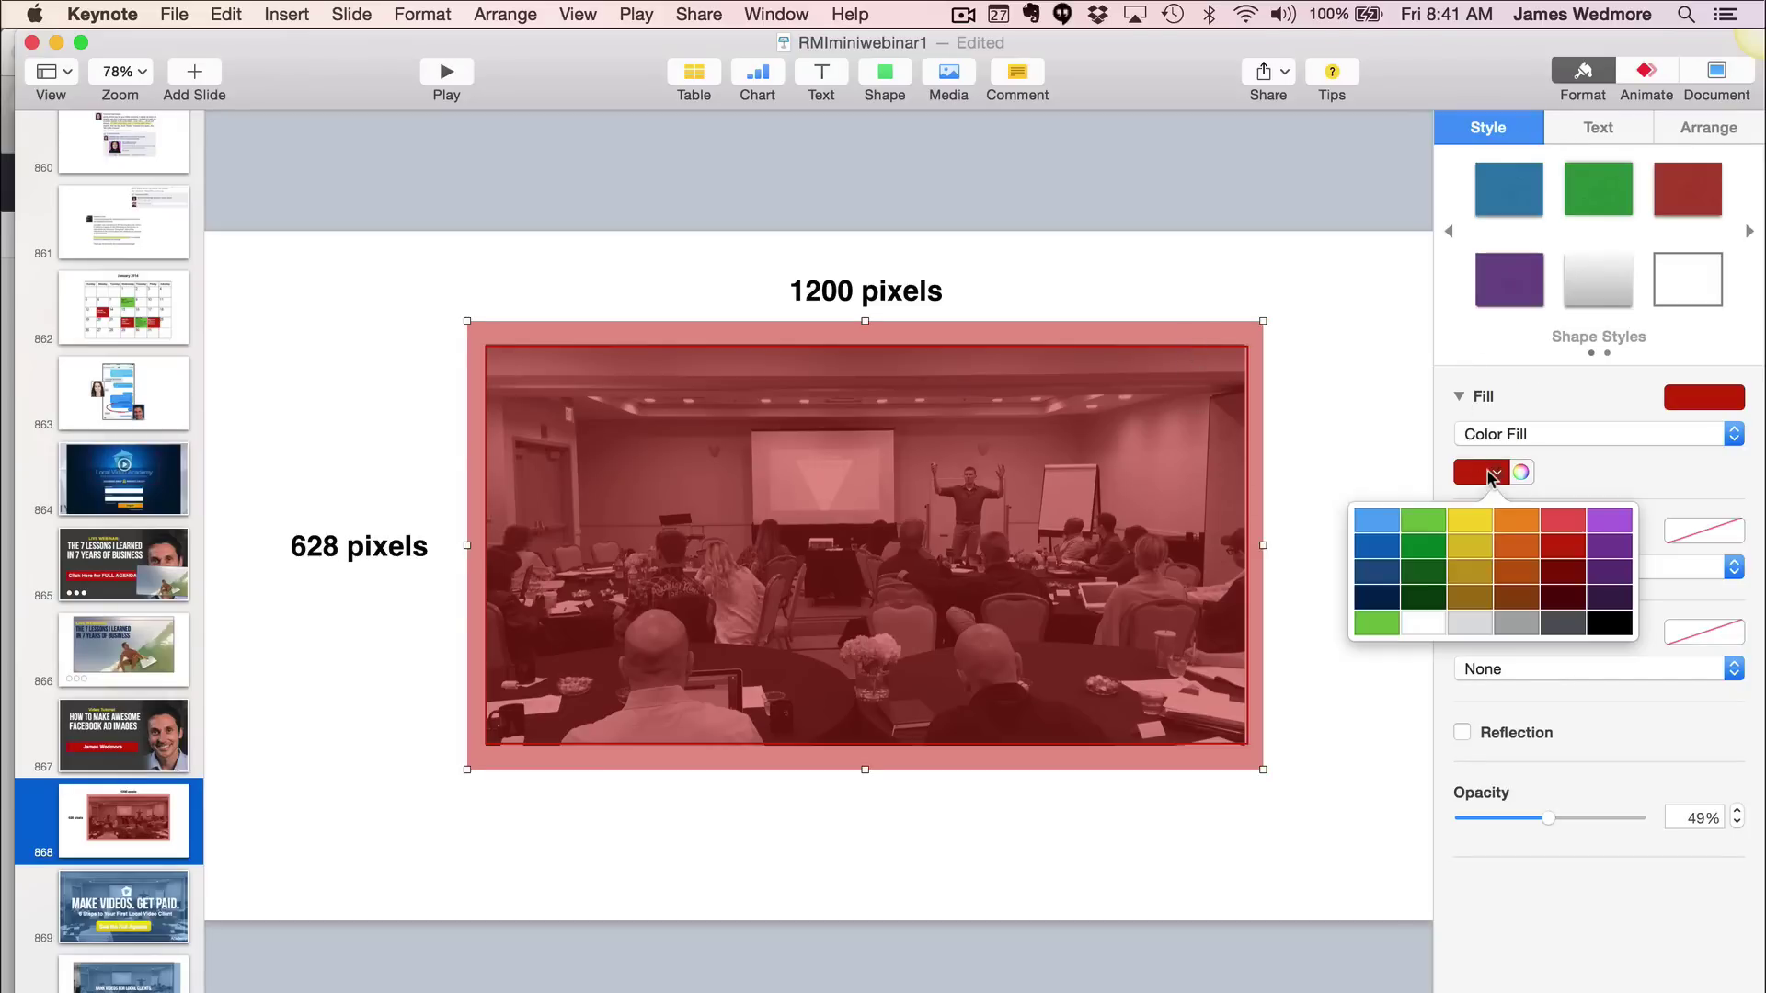
pyautogui.click(1377, 521)
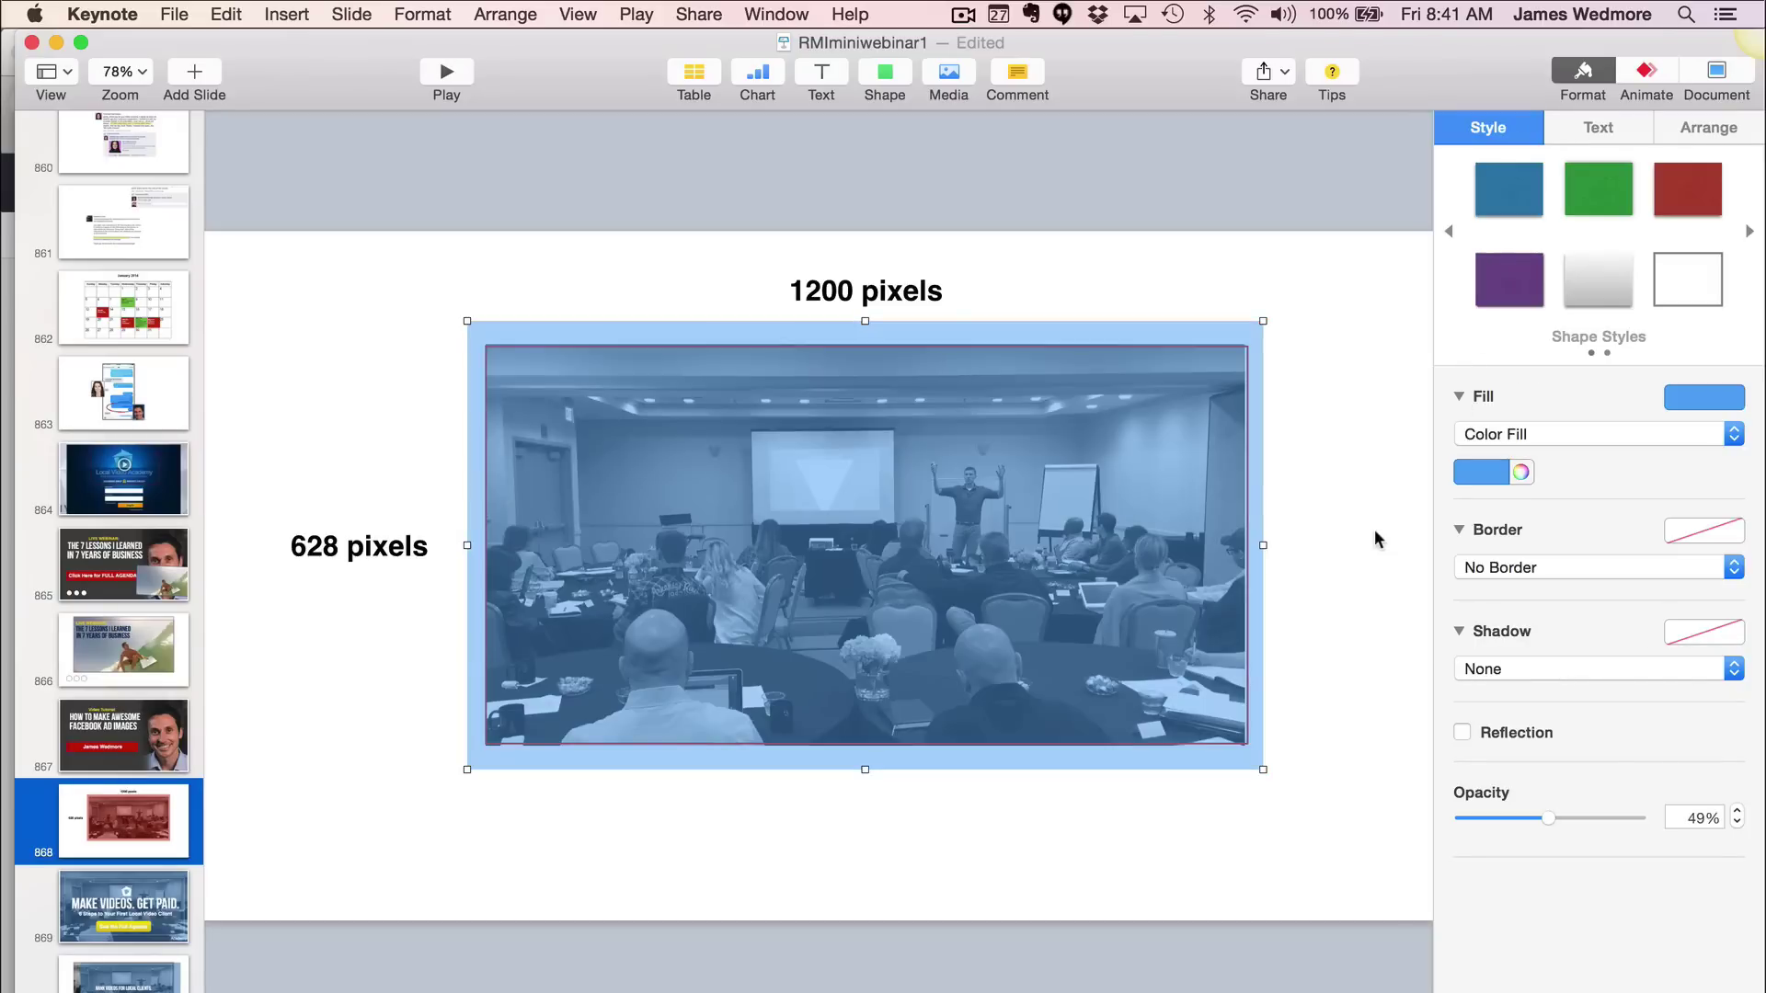
pyautogui.click(1497, 472)
pyautogui.click(1382, 543)
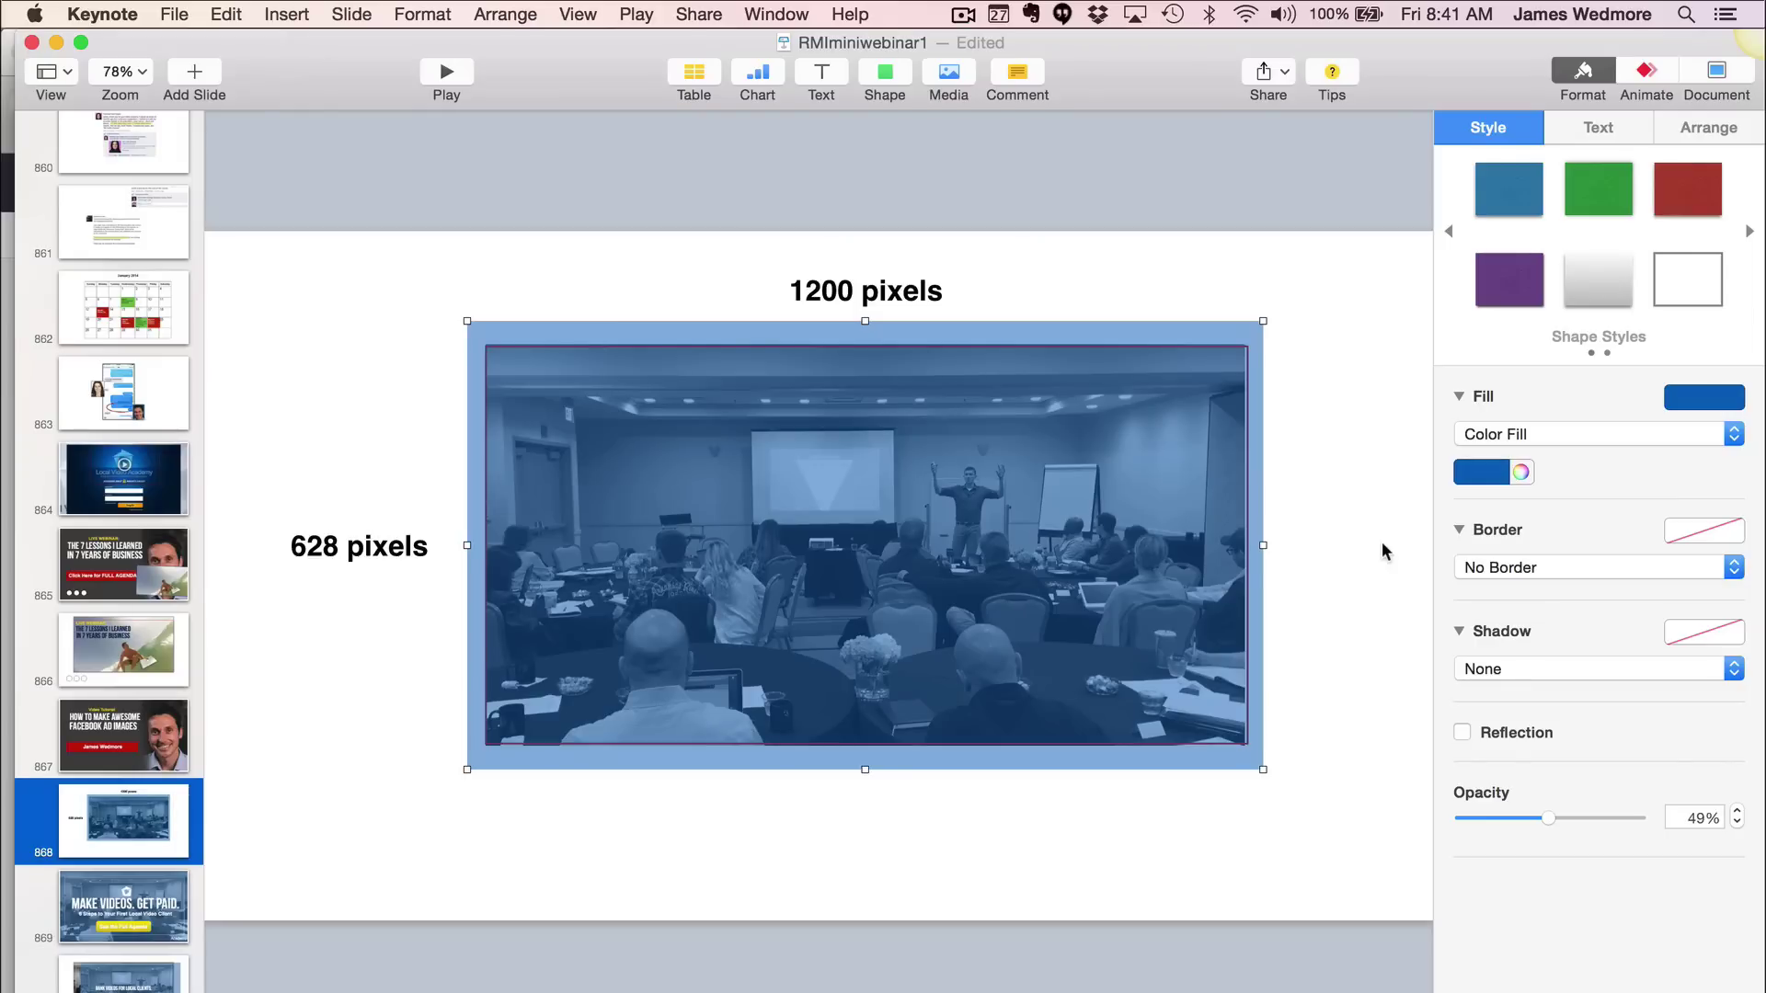
pyautogui.moveTo(1260, 323); pyautogui.dragTo(1249, 344)
pyautogui.moveTo(467, 771); pyautogui.dragTo(485, 745)
pyautogui.click(365, 741)
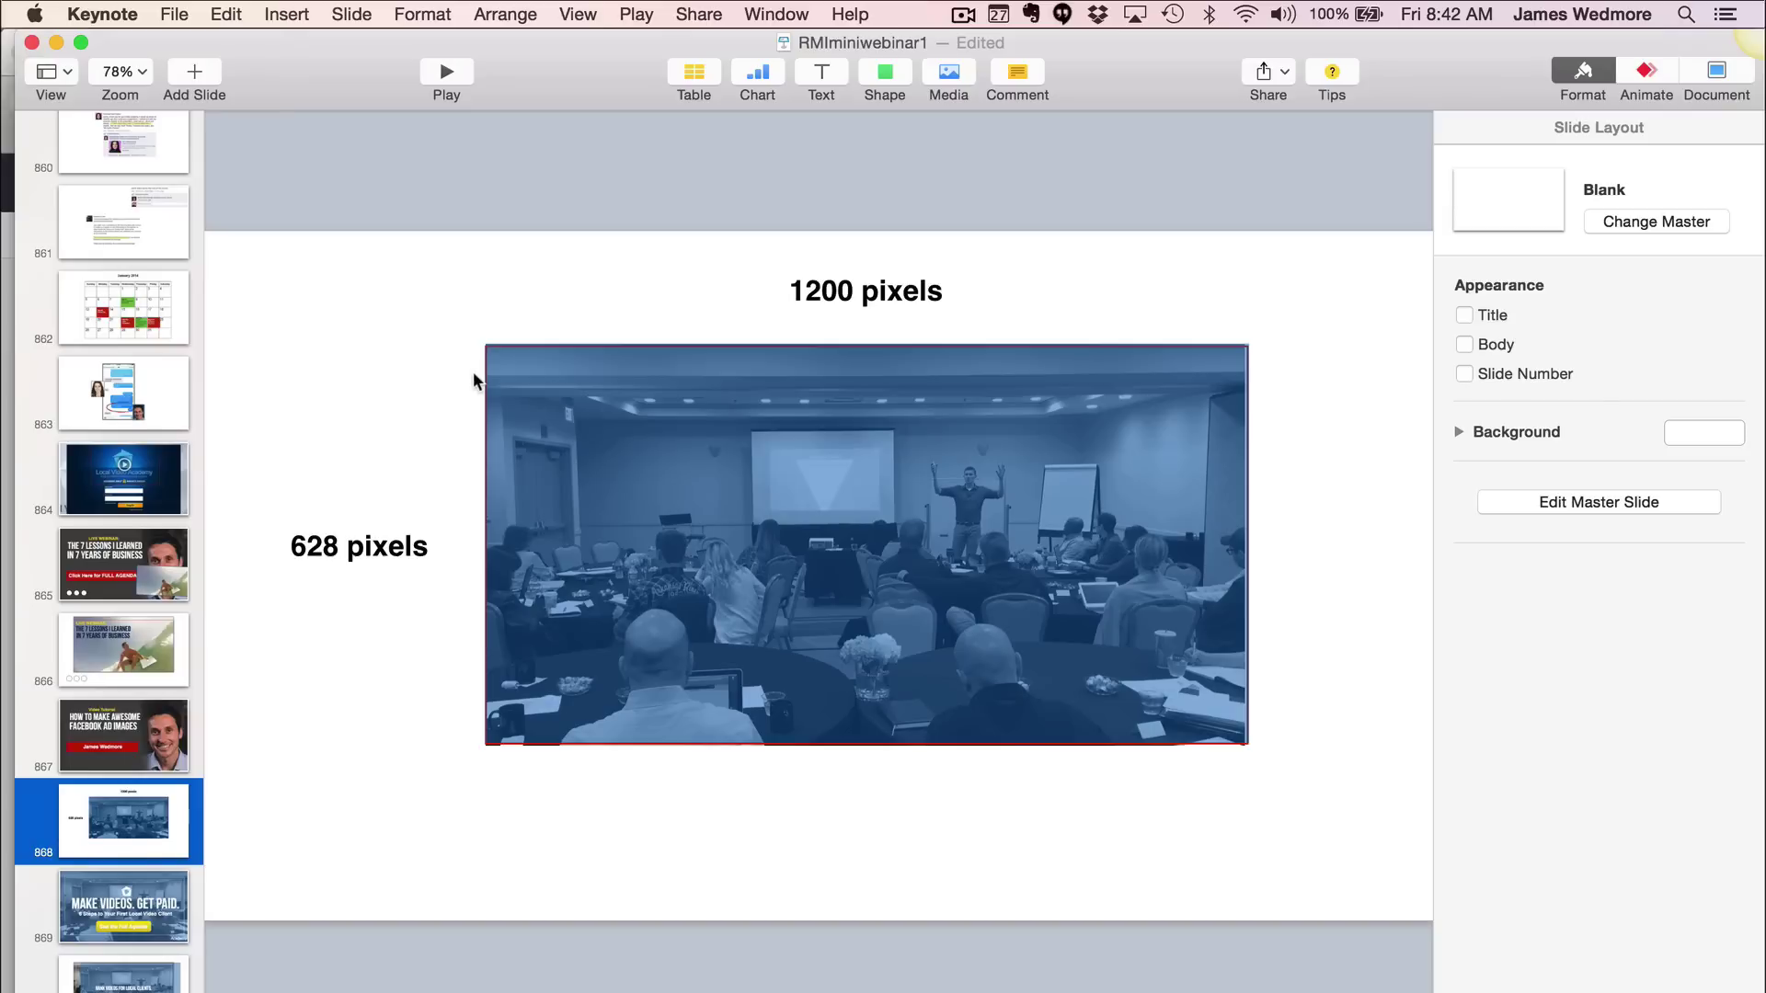
# - Insert a square near the photo's upper left and set its fill to No Fill
pyautogui.click(885, 74)
pyautogui.click(814, 249)
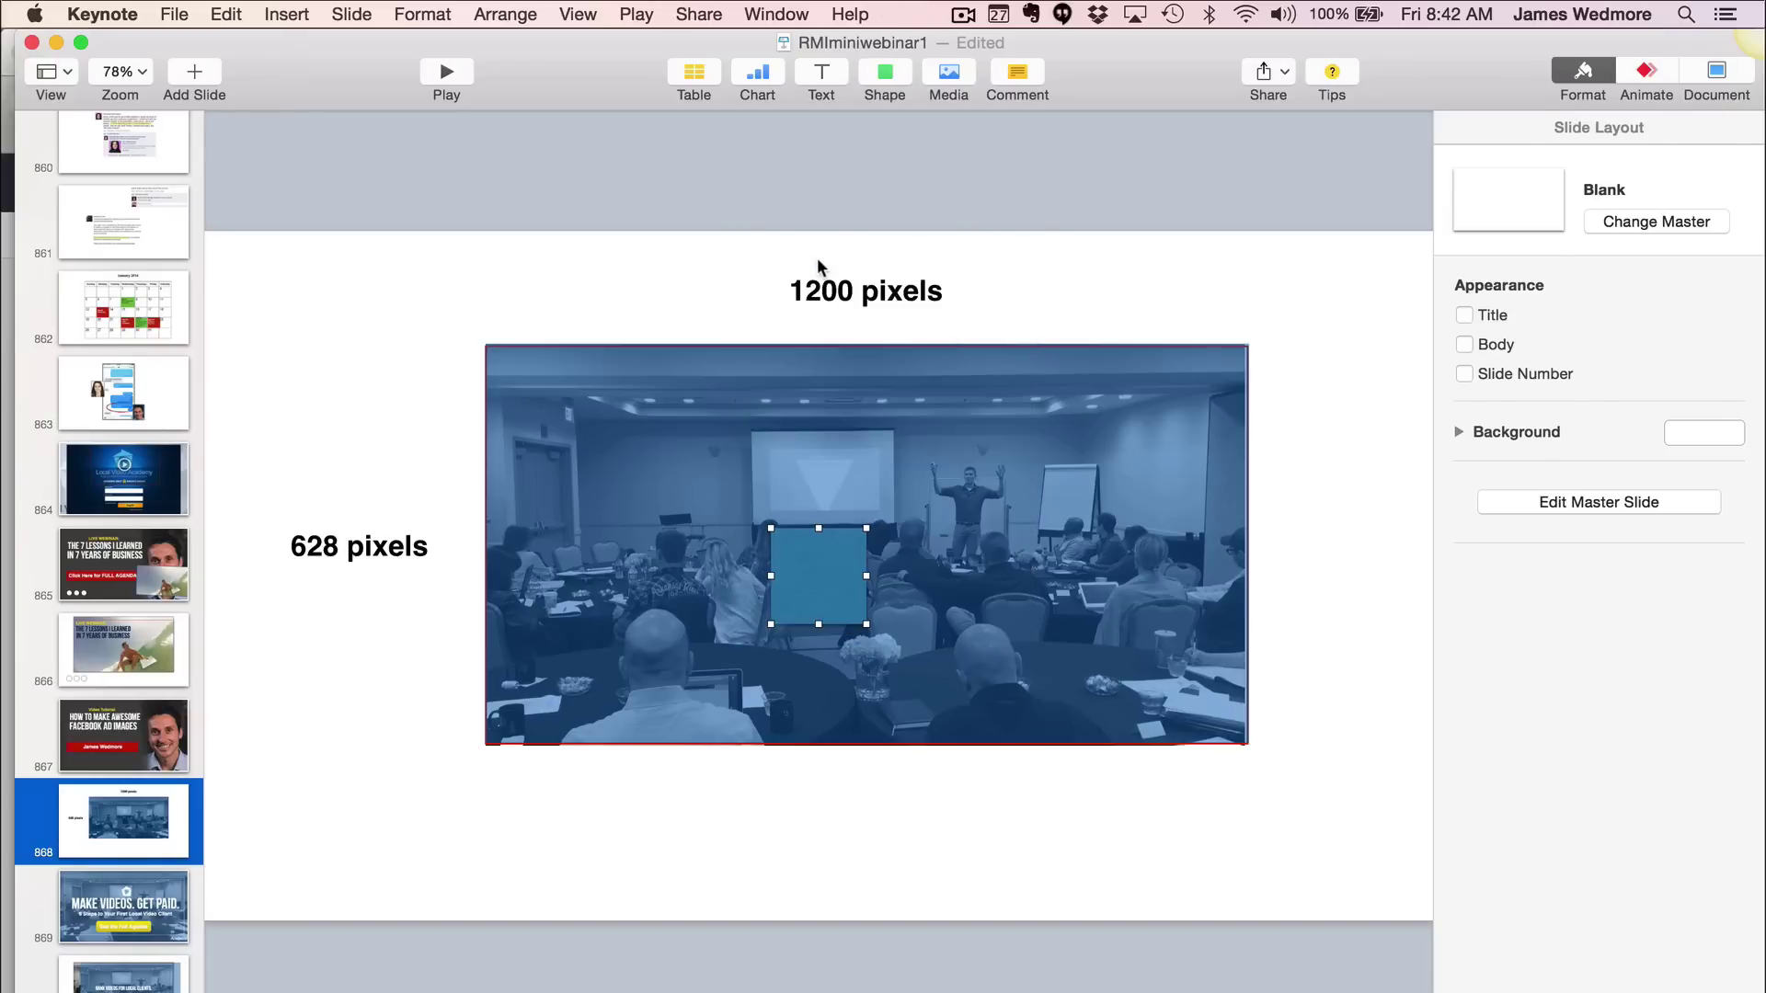
pyautogui.moveTo(815, 563); pyautogui.dragTo(701, 492)
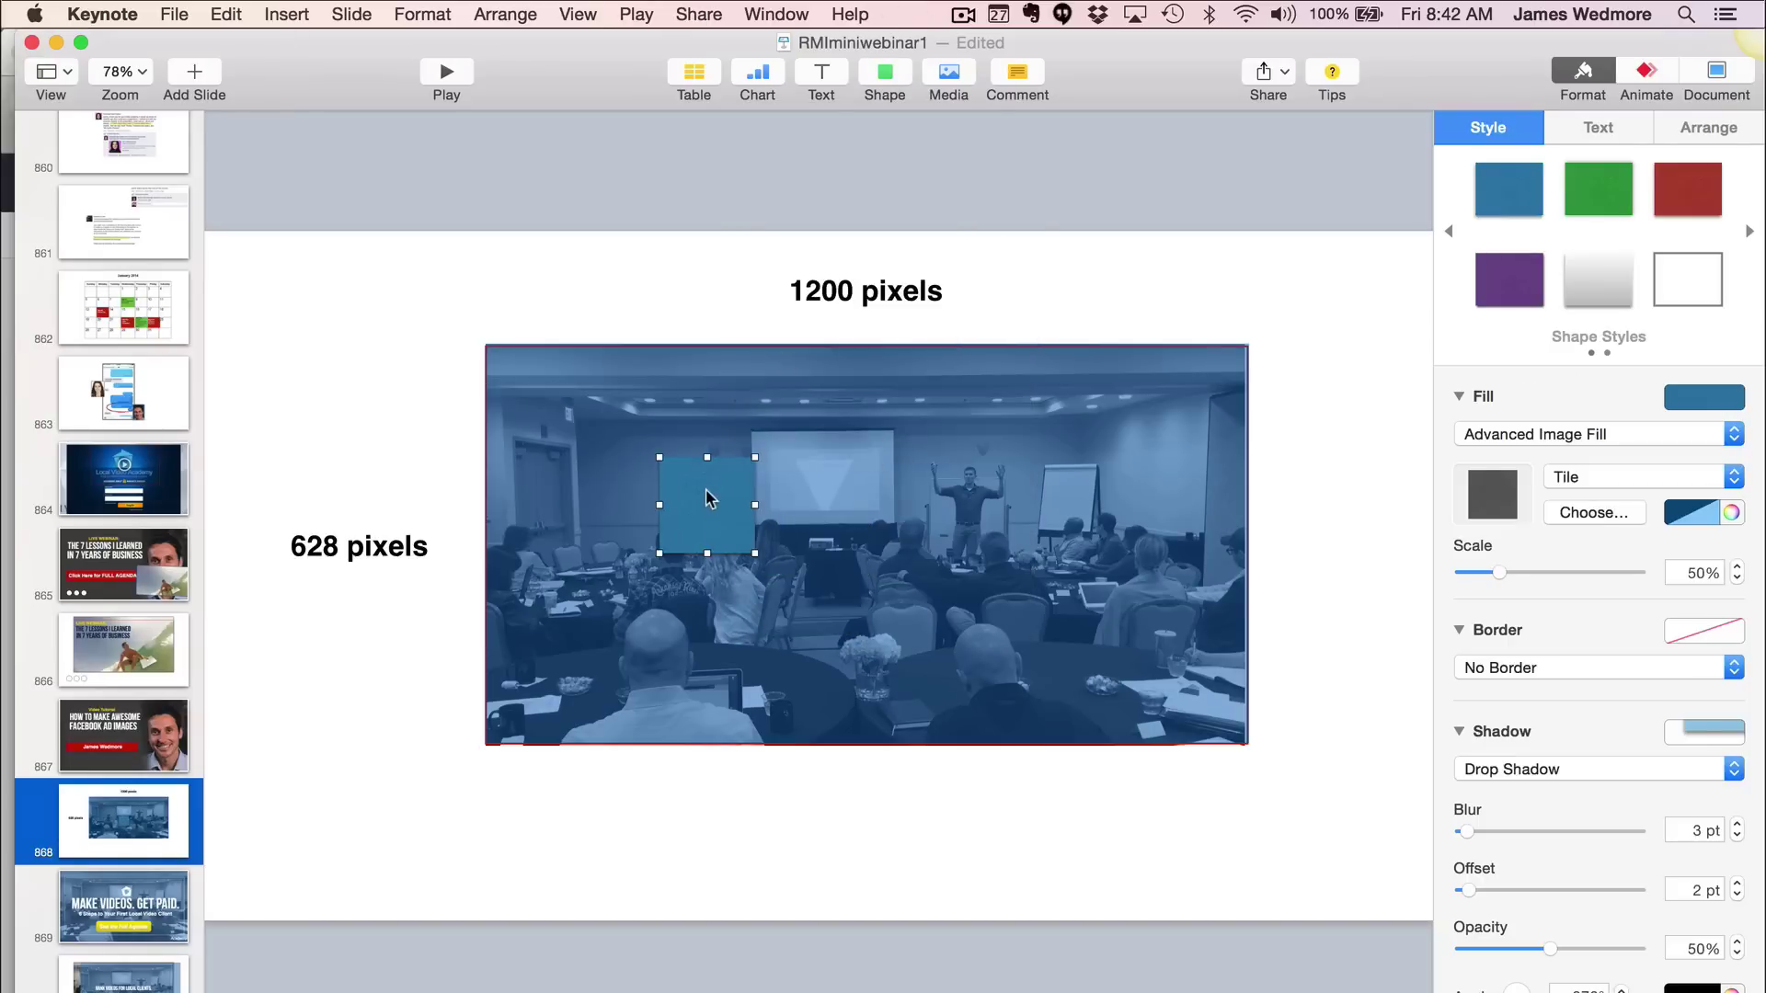
pyautogui.click(1478, 395)
pyautogui.click(1703, 397)
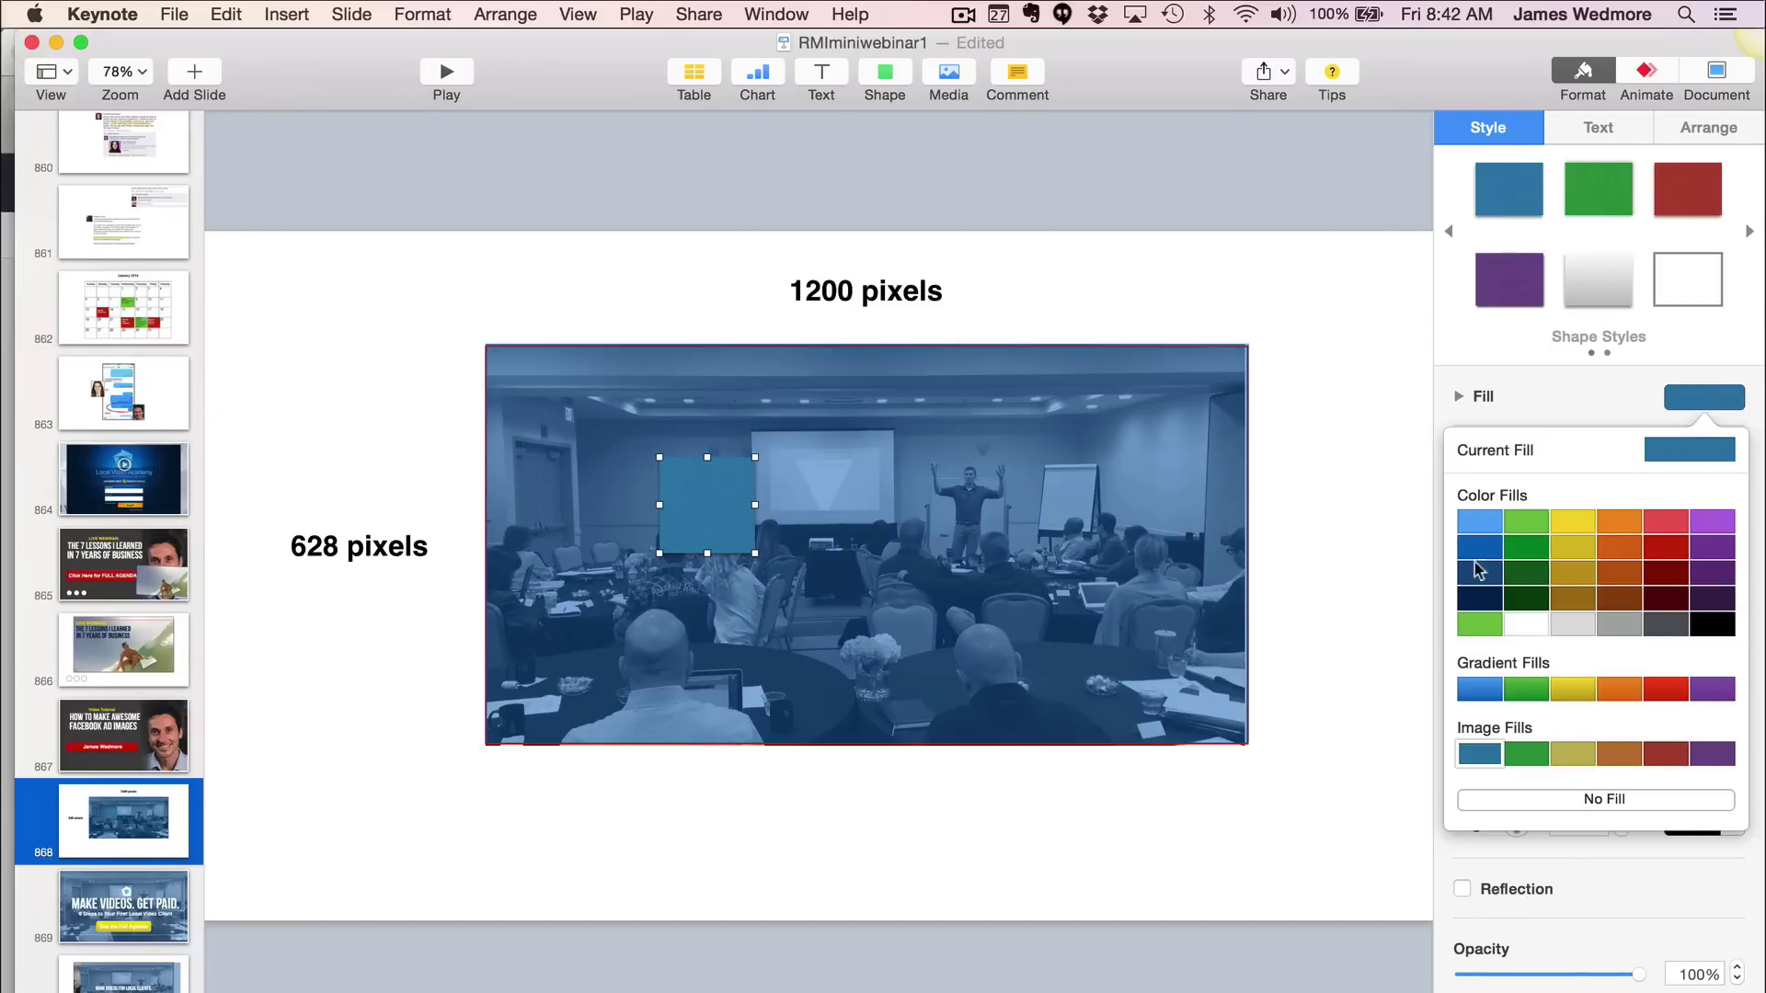
pyautogui.click(1688, 430)
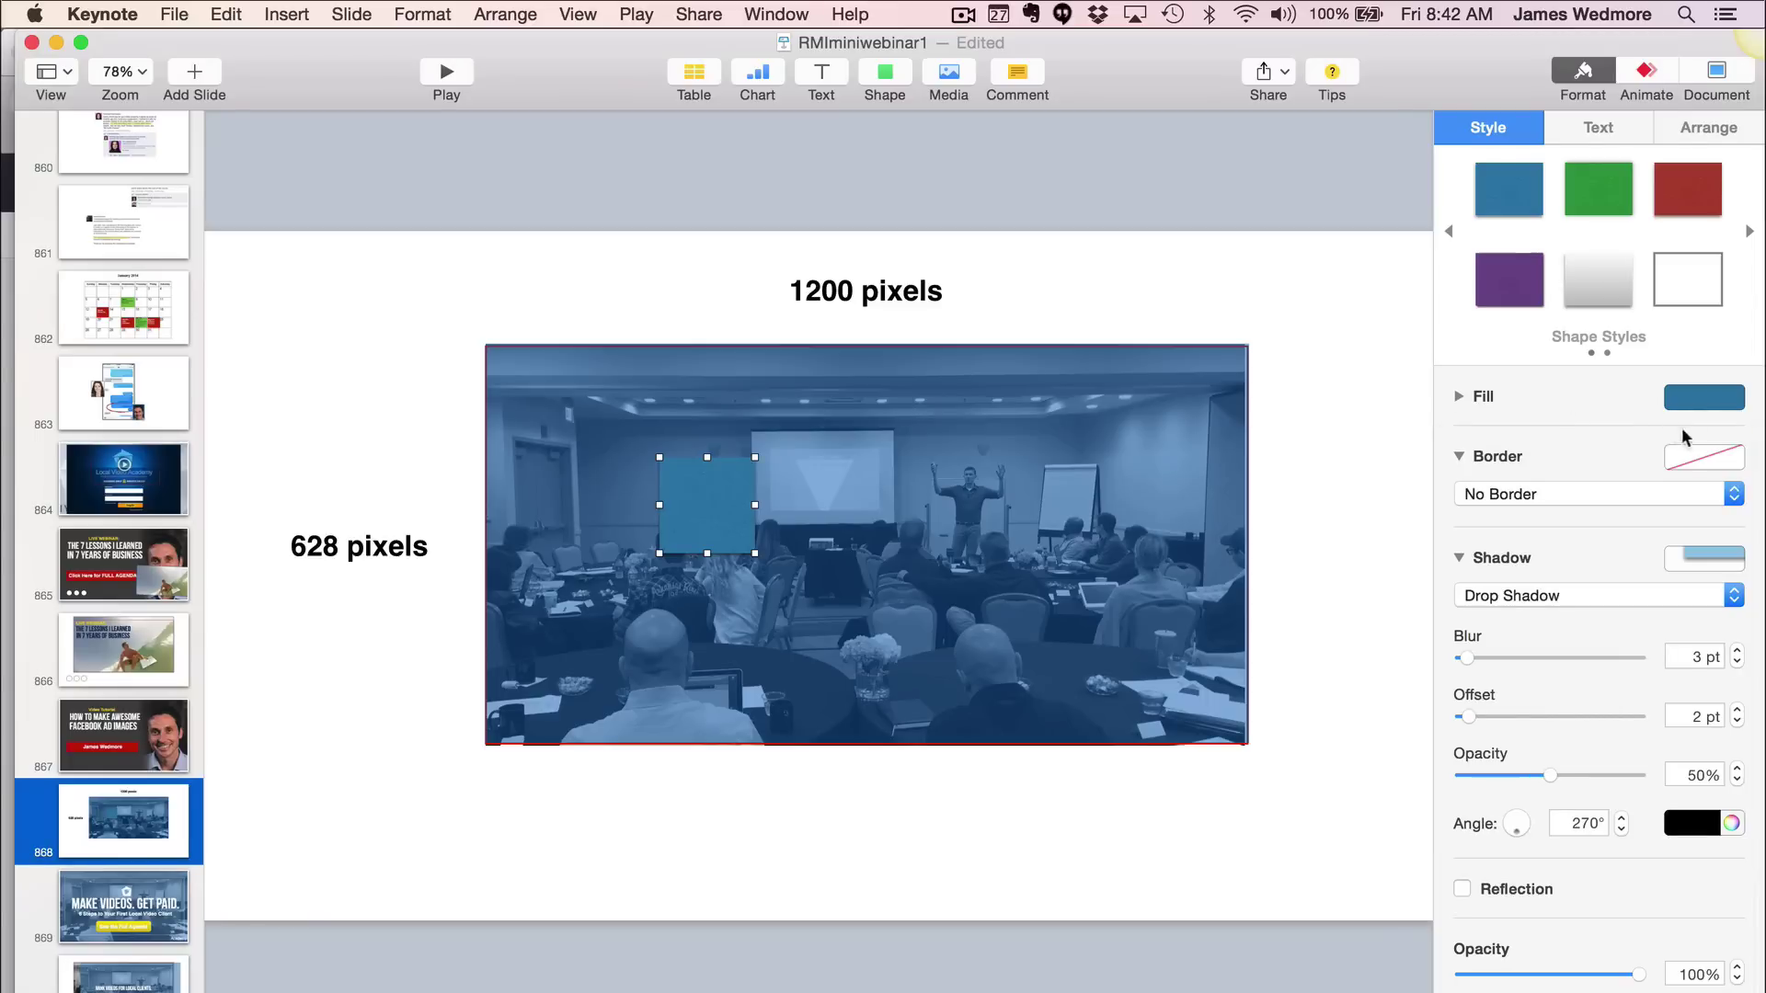
pyautogui.click(1458, 396)
pyautogui.click(1495, 432)
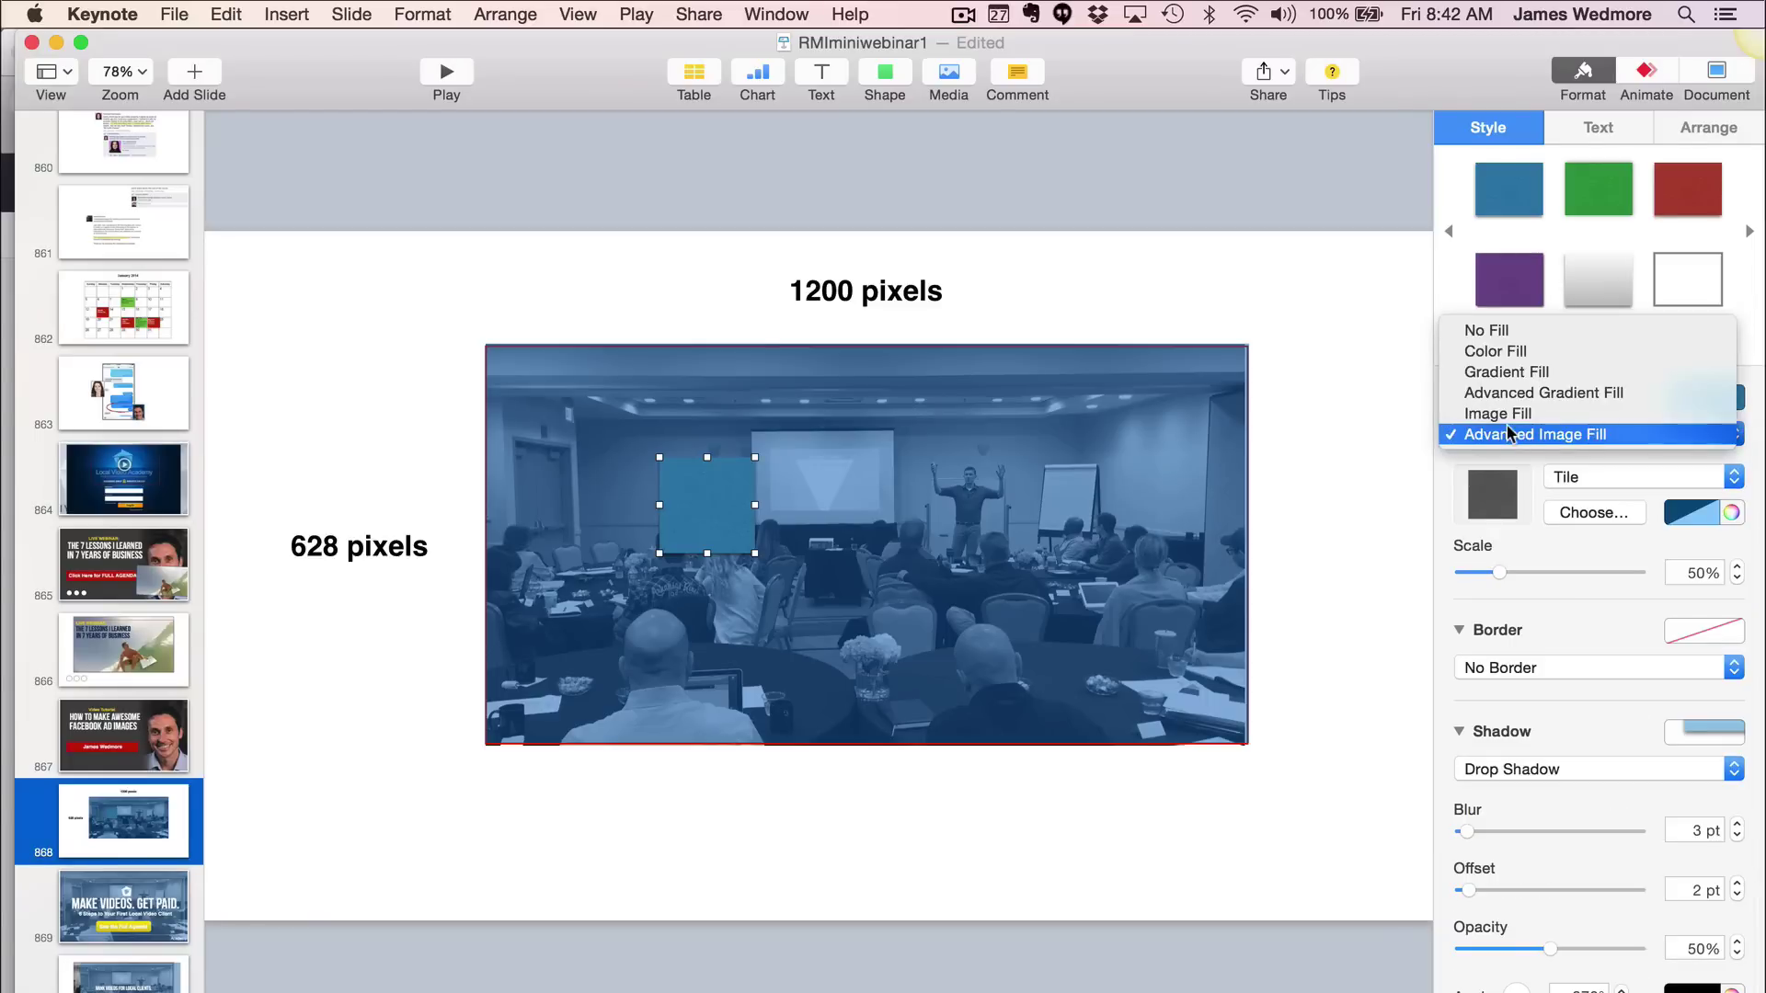
pyautogui.click(1509, 333)
# - Give the square a white 2 pt line border
pyautogui.click(1472, 535)
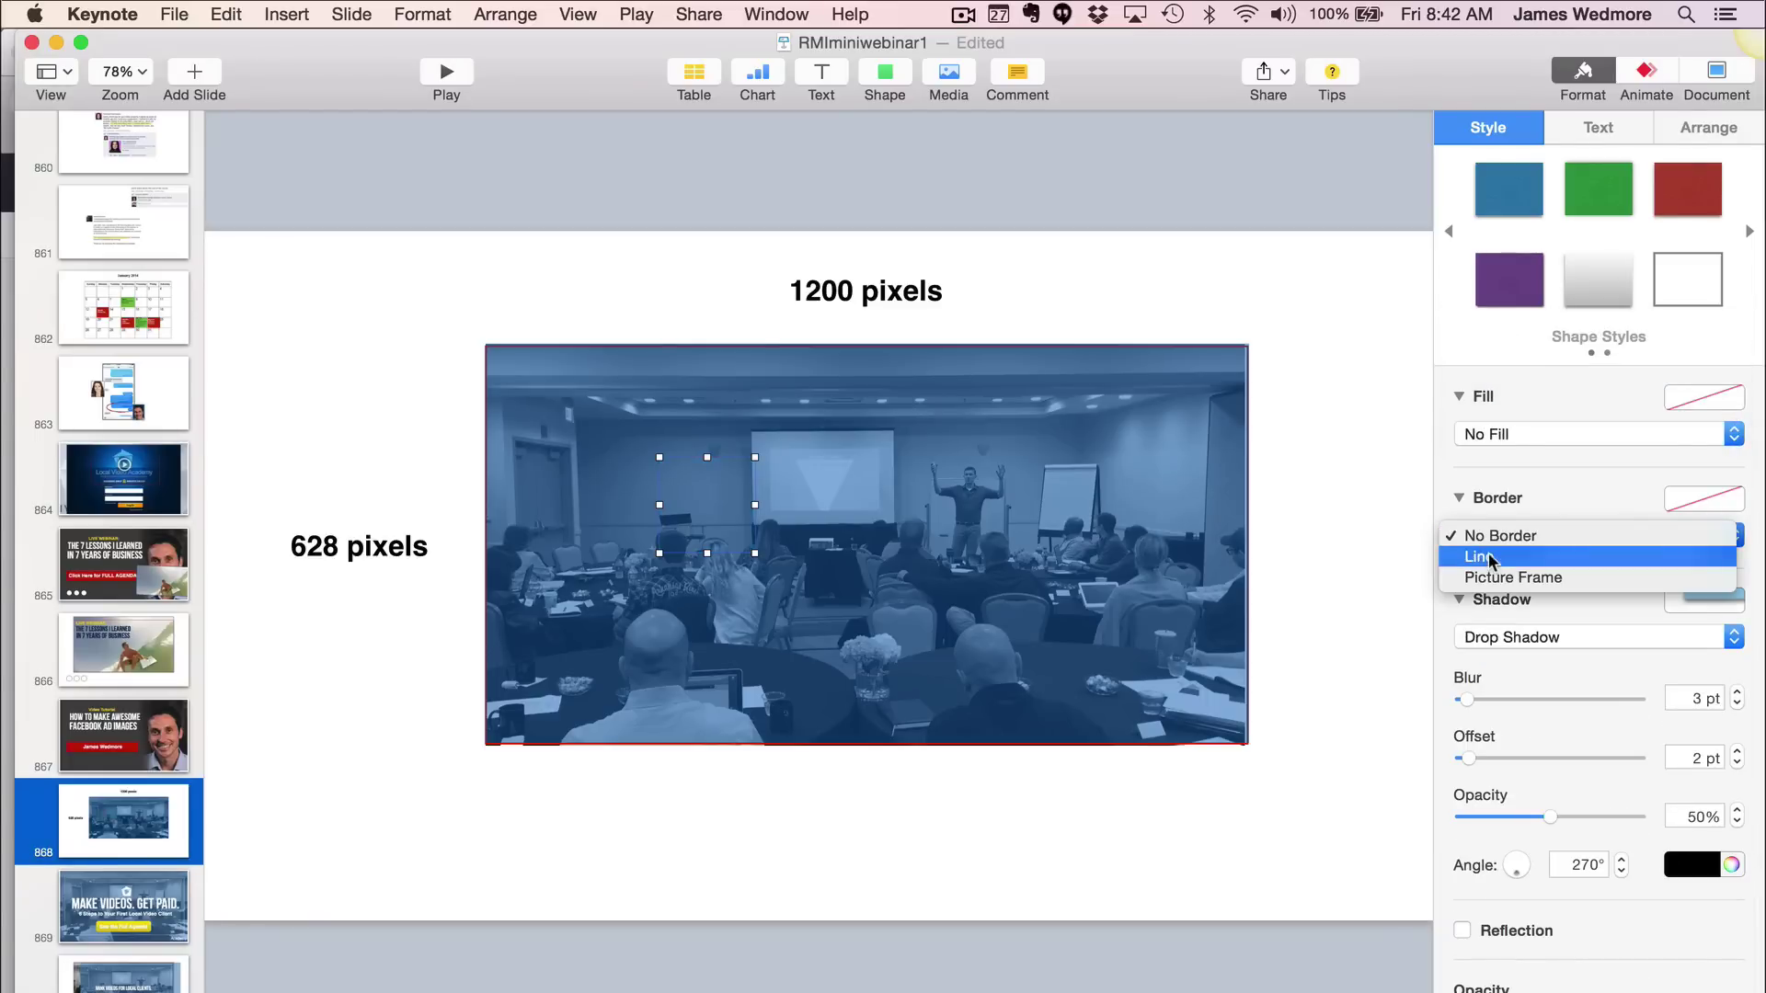
pyautogui.click(1491, 559)
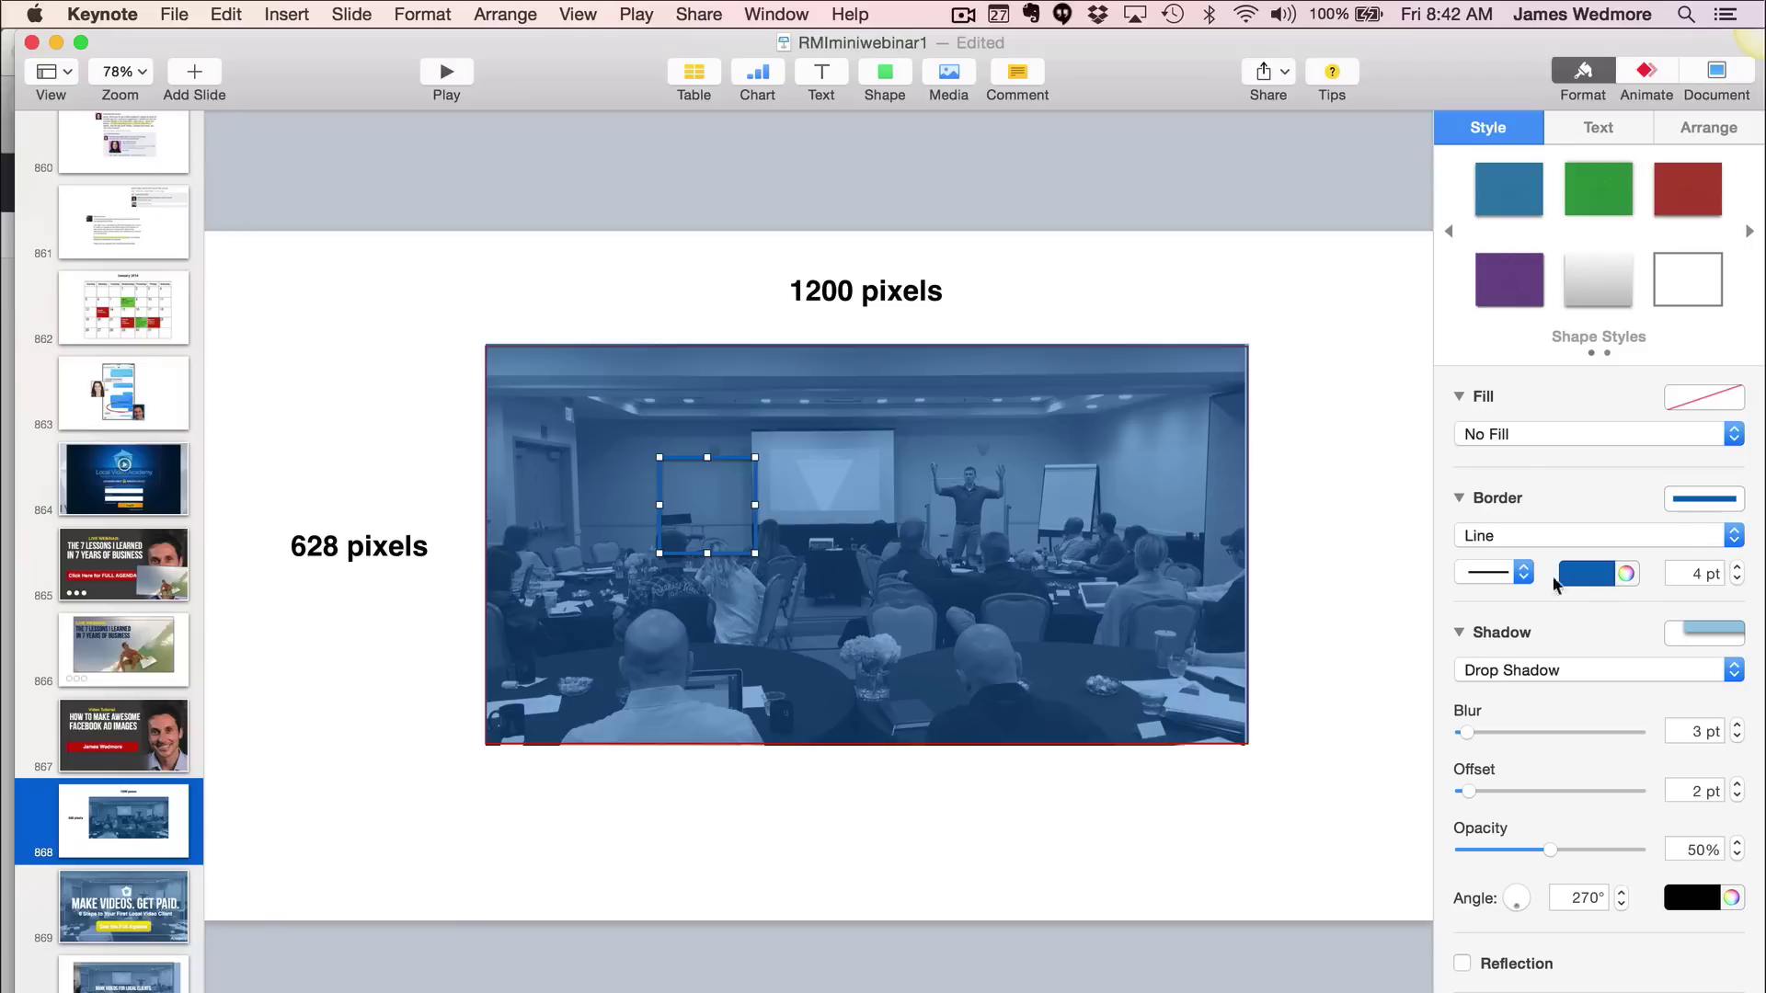
pyautogui.click(1591, 575)
pyautogui.click(1527, 733)
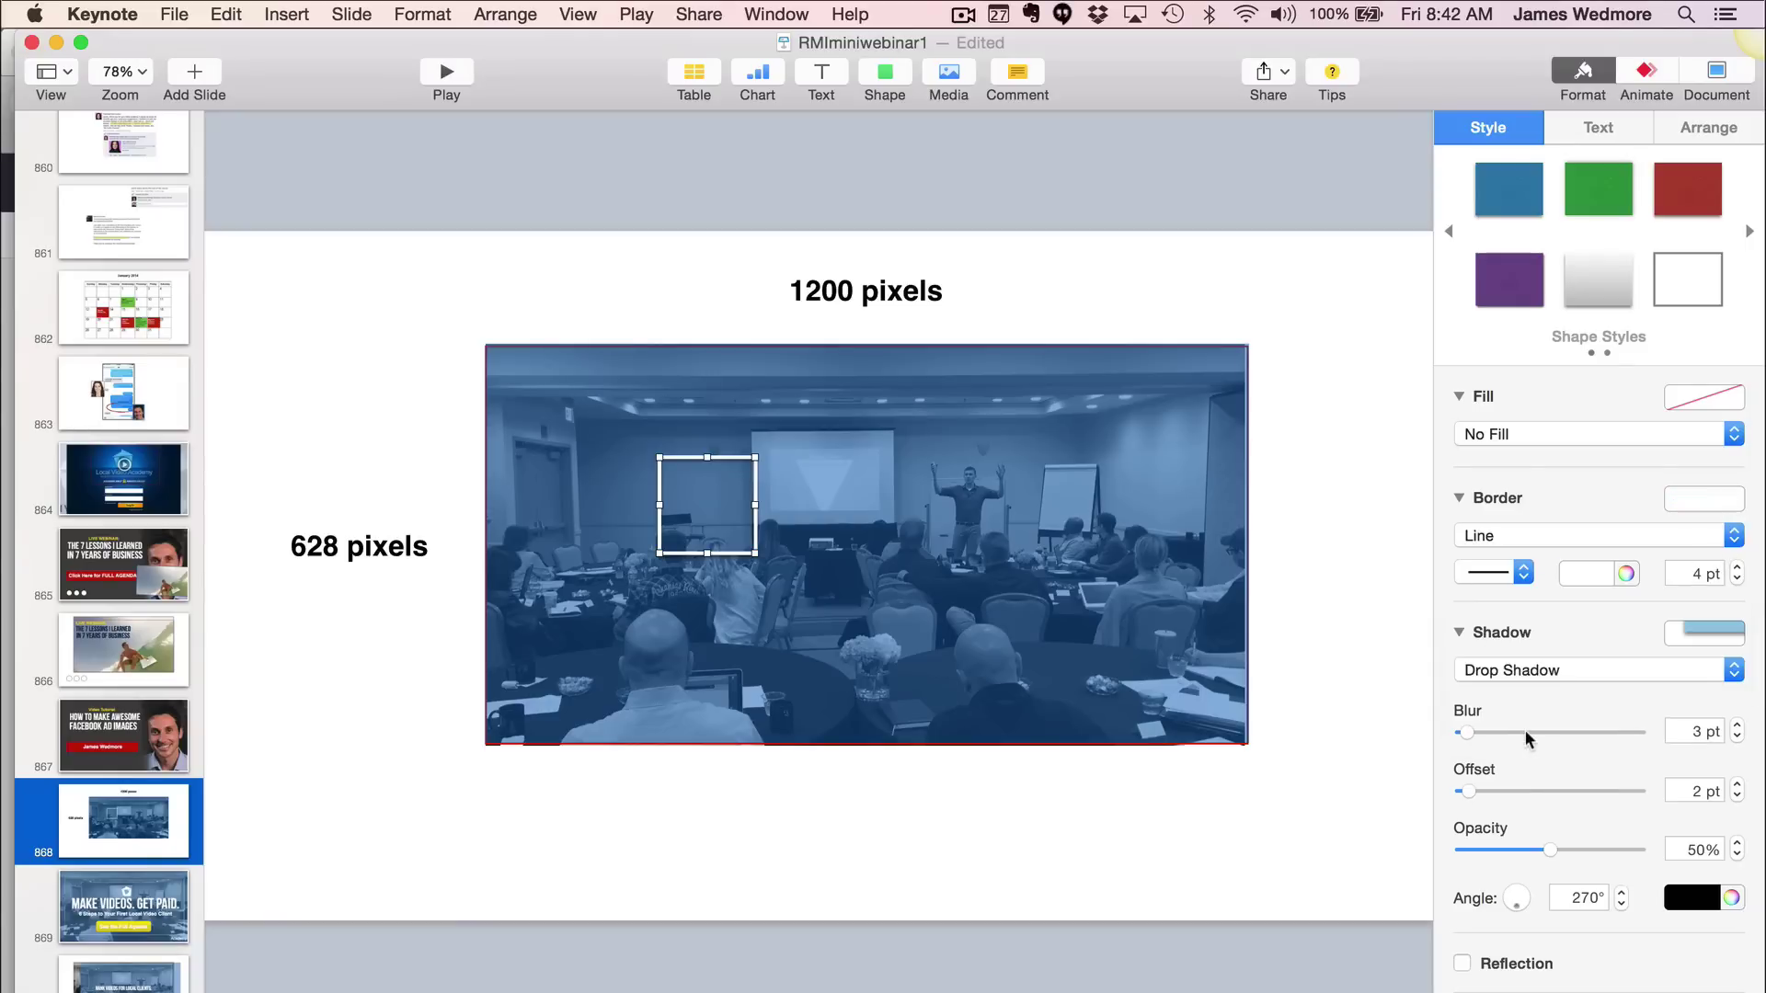
pyautogui.click(1736, 579)
pyautogui.click(1736, 580)
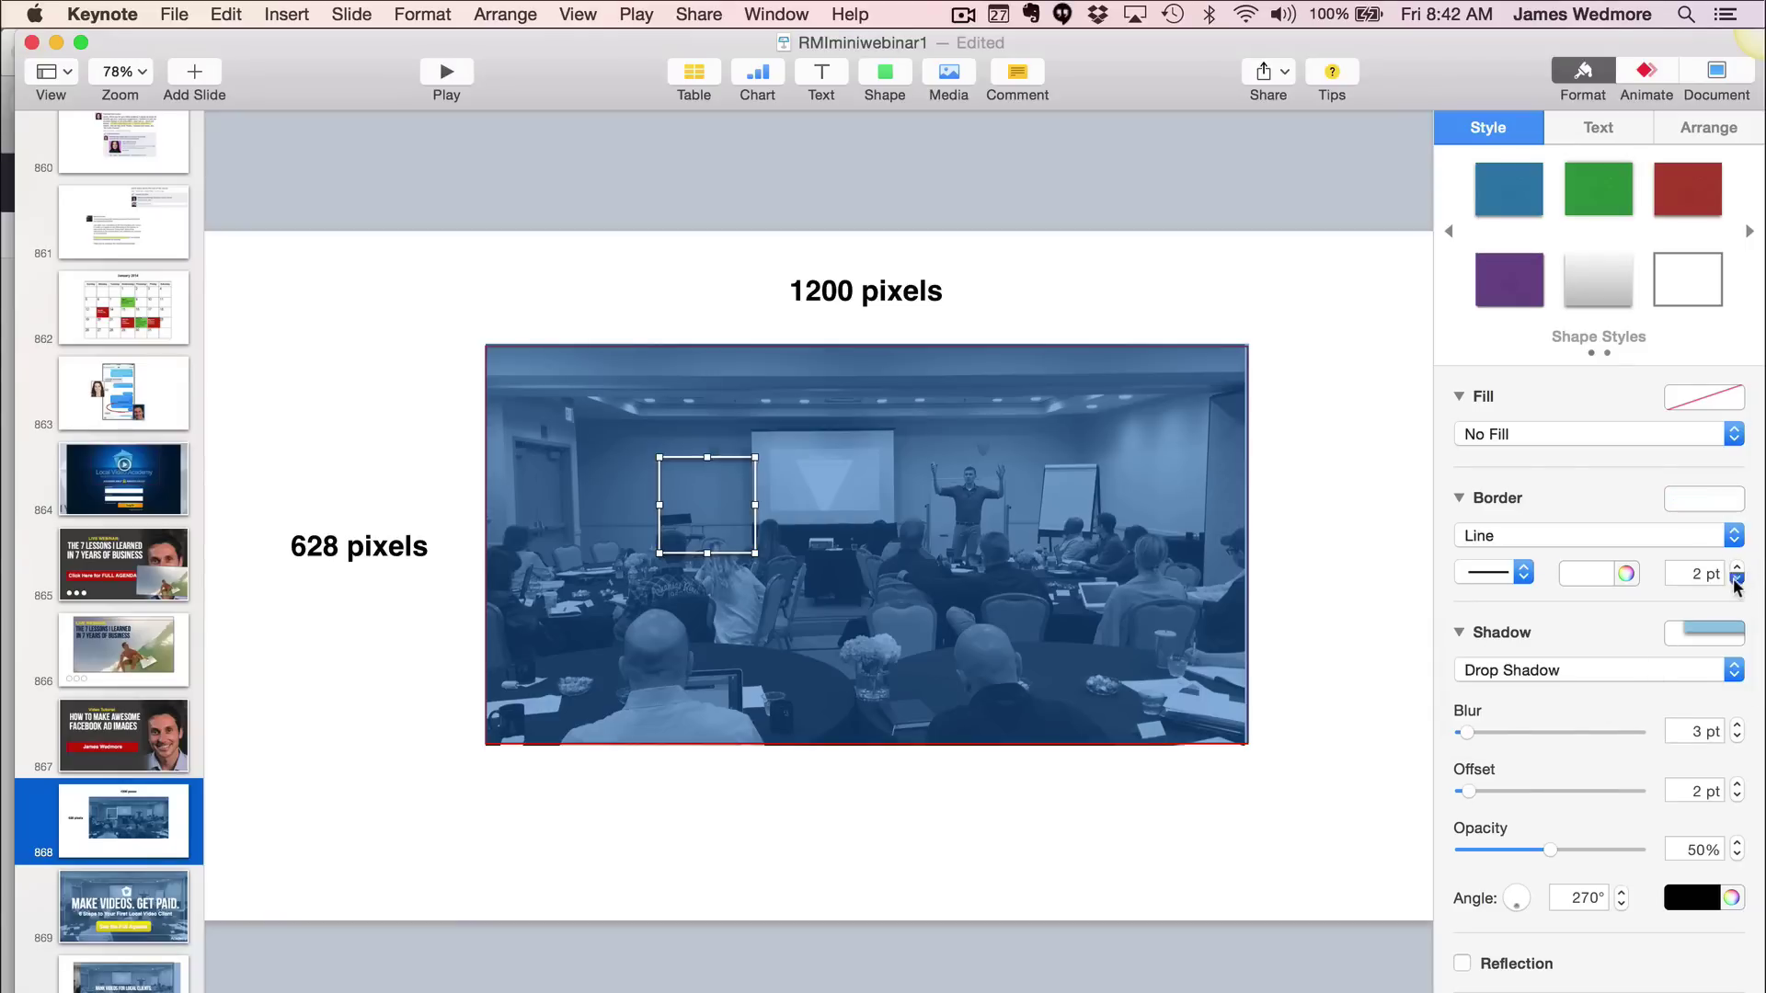
pyautogui.click(1398, 450)
# - Move and resize the white frame to about 759 by 382 pt, centred inside the photo
pyautogui.moveTo(684, 464); pyautogui.dragTo(529, 367)
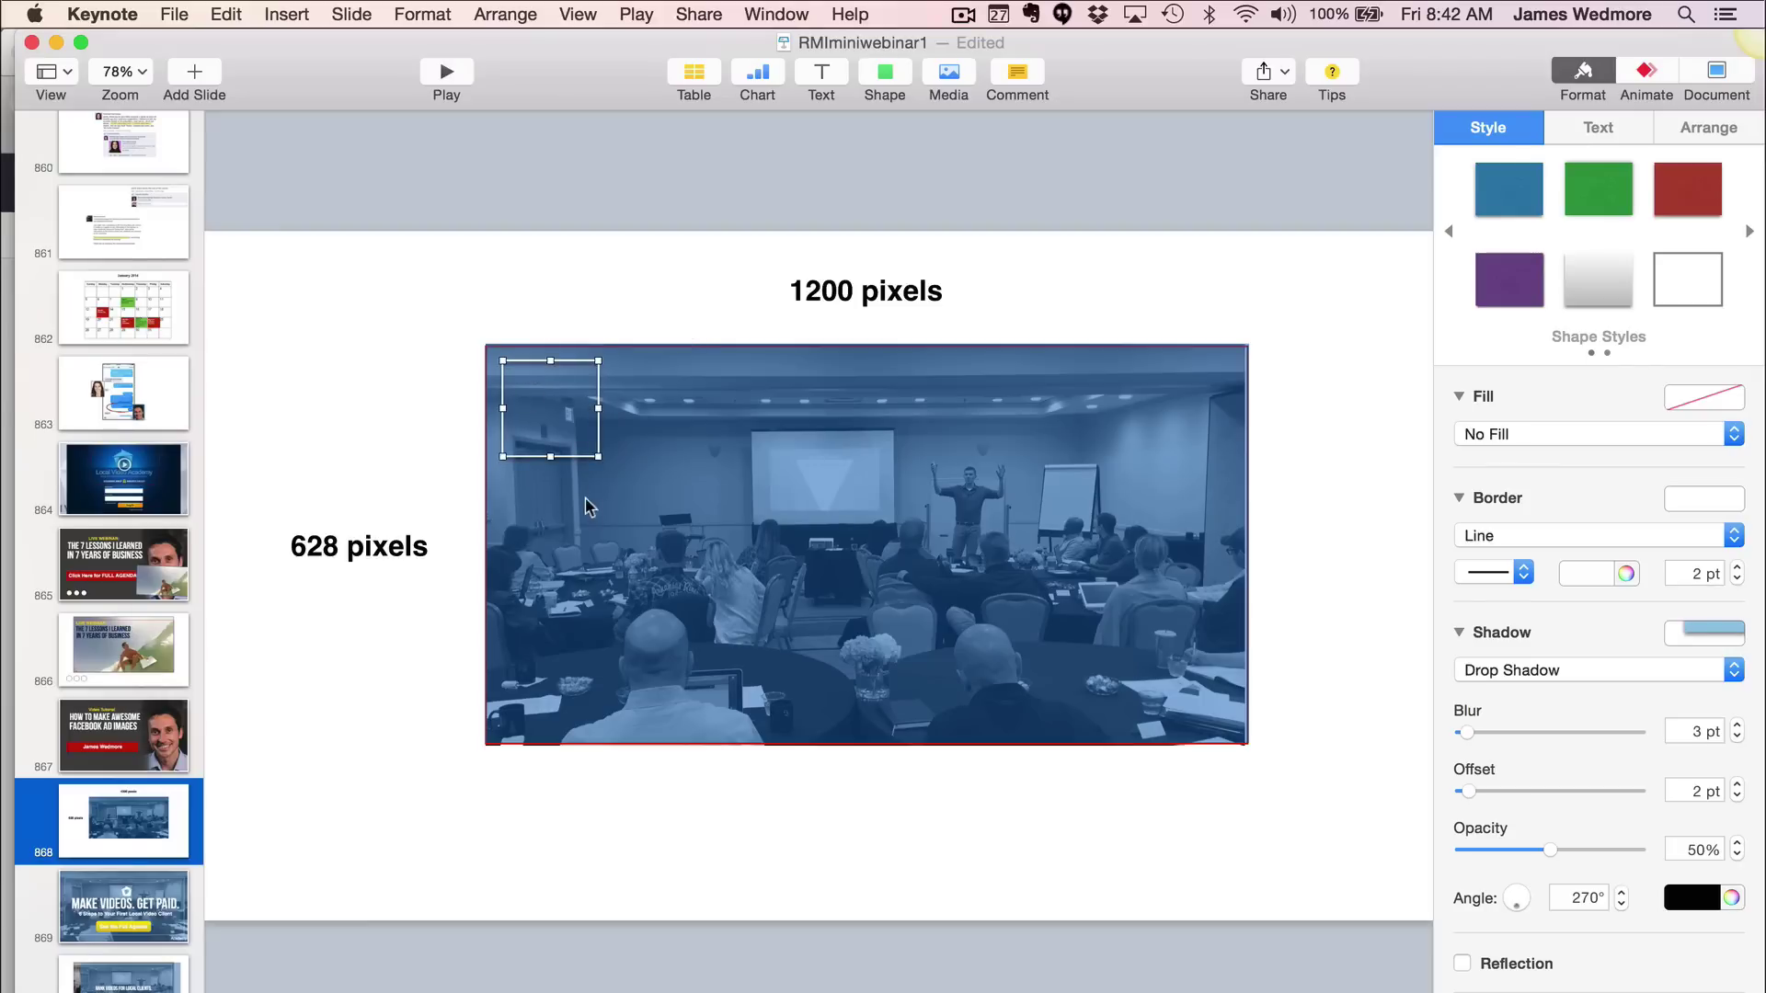
pyautogui.moveTo(598, 456); pyautogui.dragTo(1230, 717)
pyautogui.click(1411, 549)
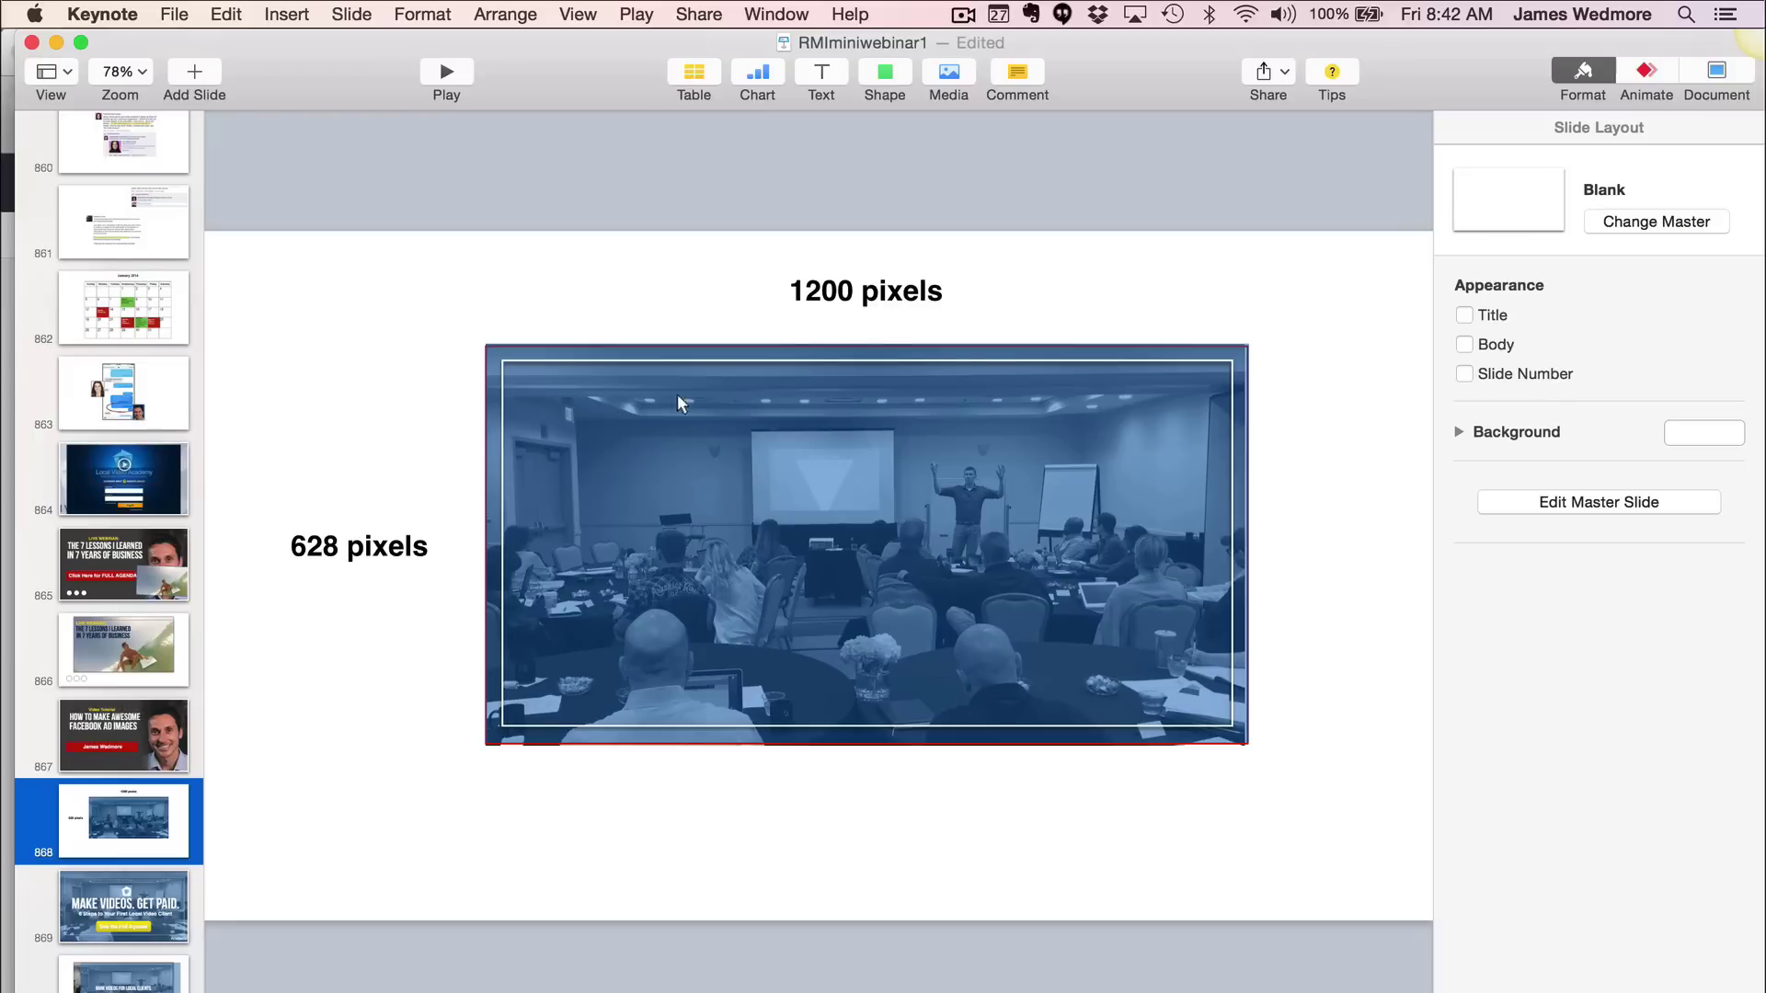
pyautogui.click(502, 358)
pyautogui.moveTo(498, 361); pyautogui.dragTo(498, 367)
pyautogui.moveTo(1232, 728); pyautogui.dragTo(1228, 724)
pyautogui.click(1341, 634)
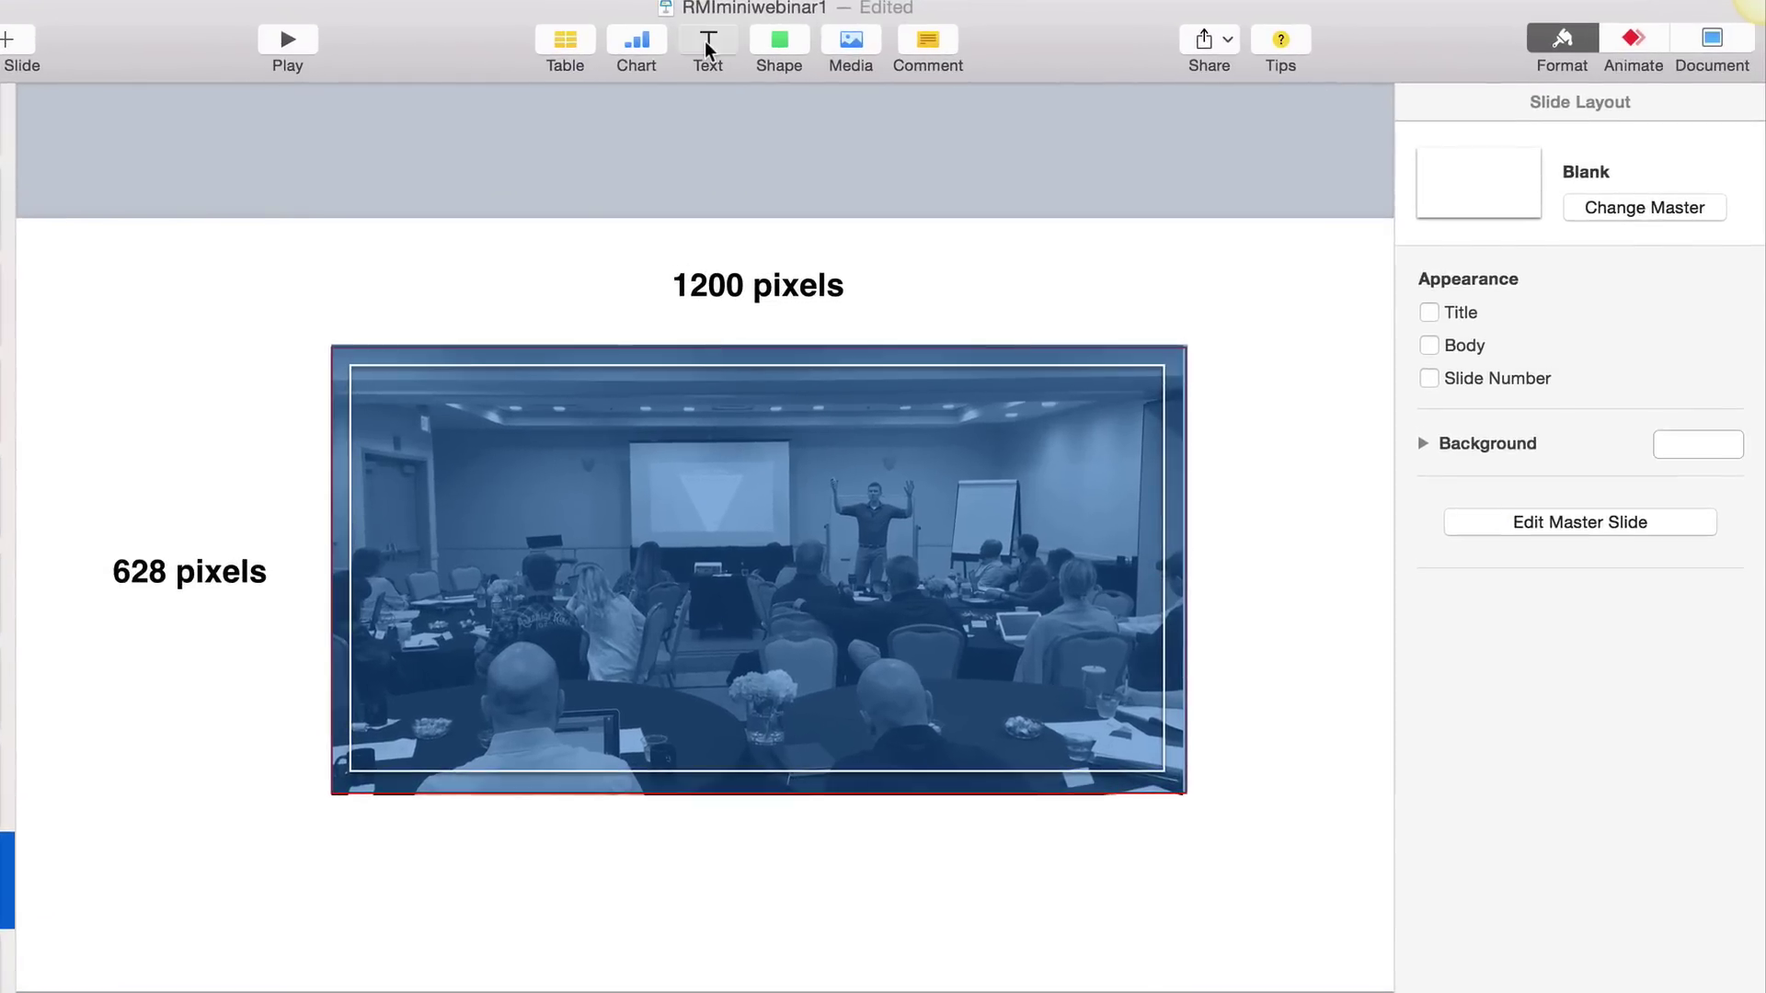
# - Add a text box reading 'Learn How to Make FB Ad Images!' and move it onto the photo
pyautogui.click(821, 73)
pyautogui.moveTo(703, 607); pyautogui.dragTo(655, 883)
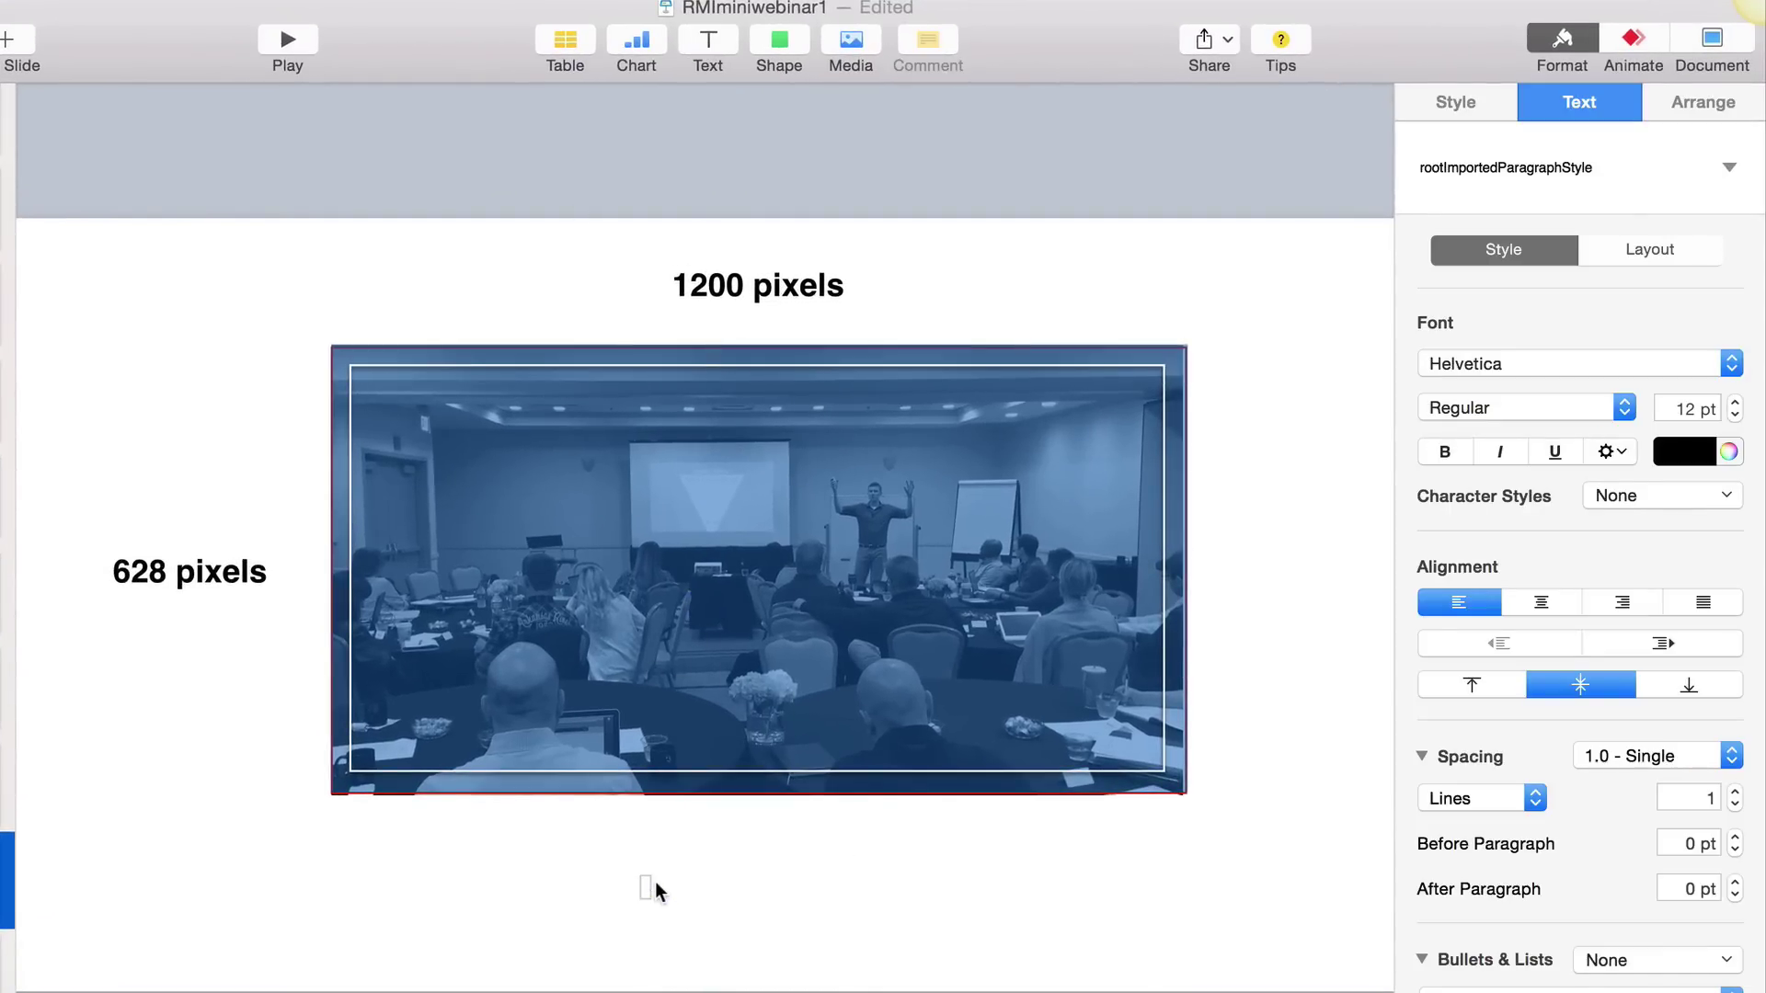
pyautogui.write('Learn How to Make FB Ad Images!')
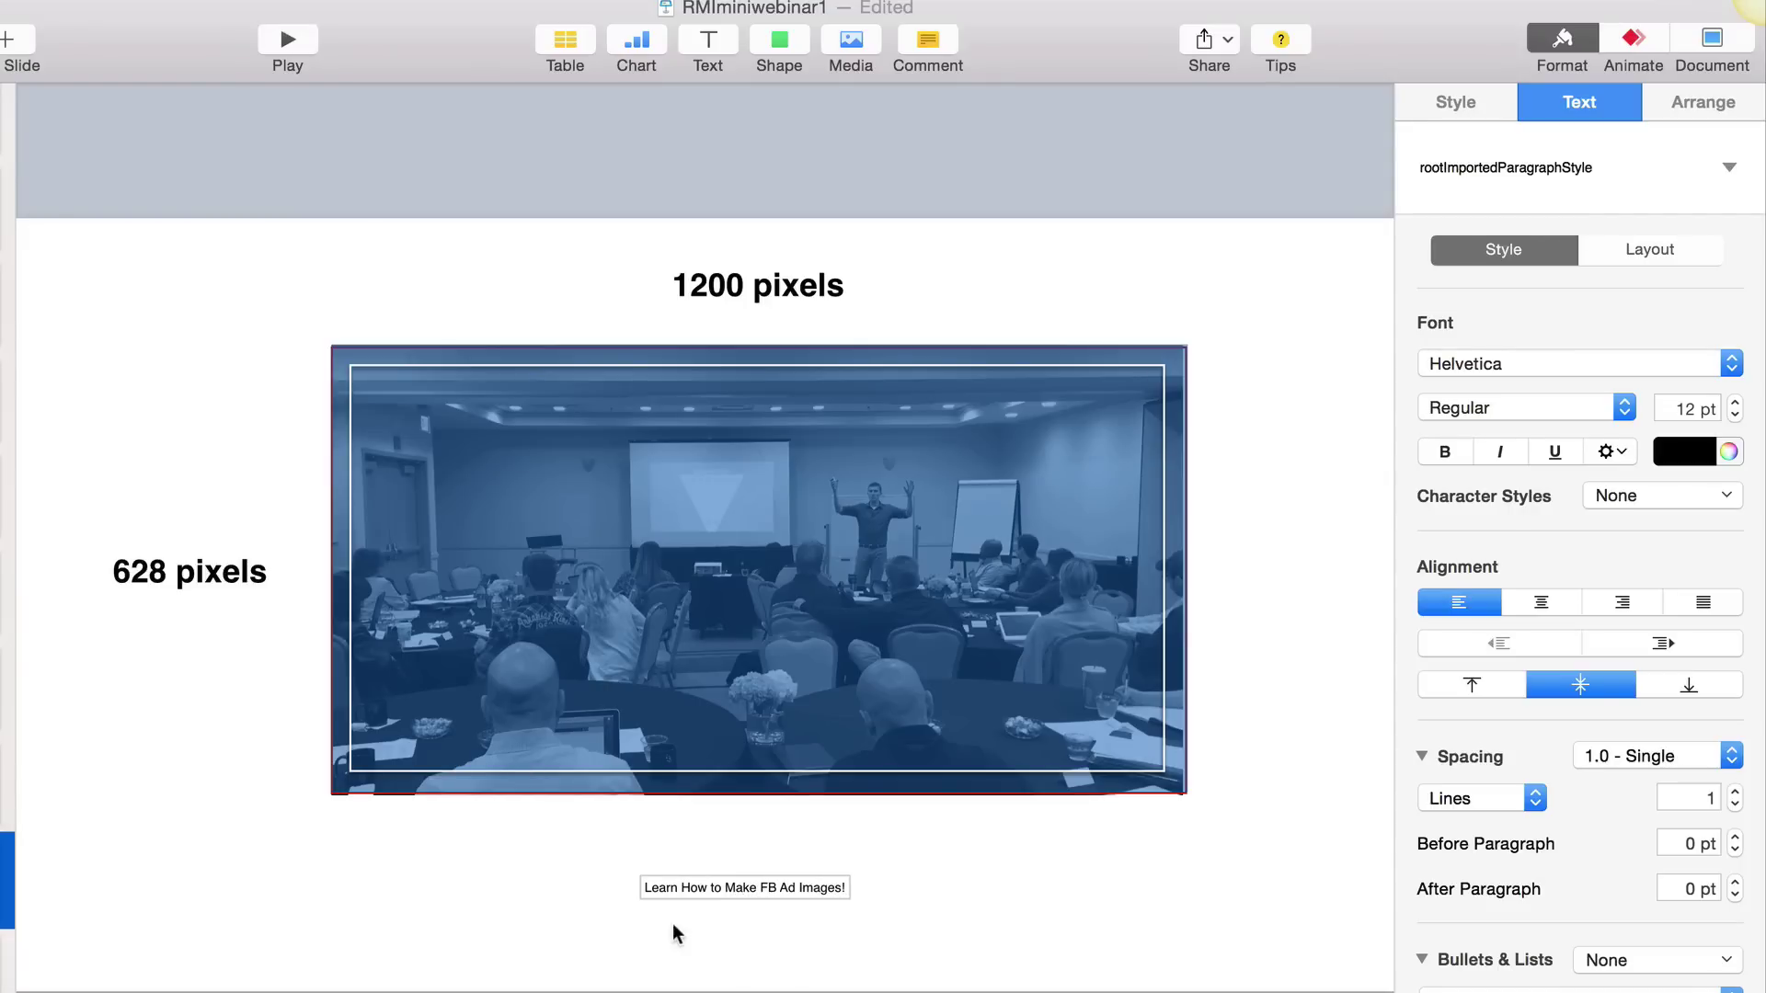
pyautogui.click(699, 933)
pyautogui.moveTo(741, 899); pyautogui.dragTo(747, 568)
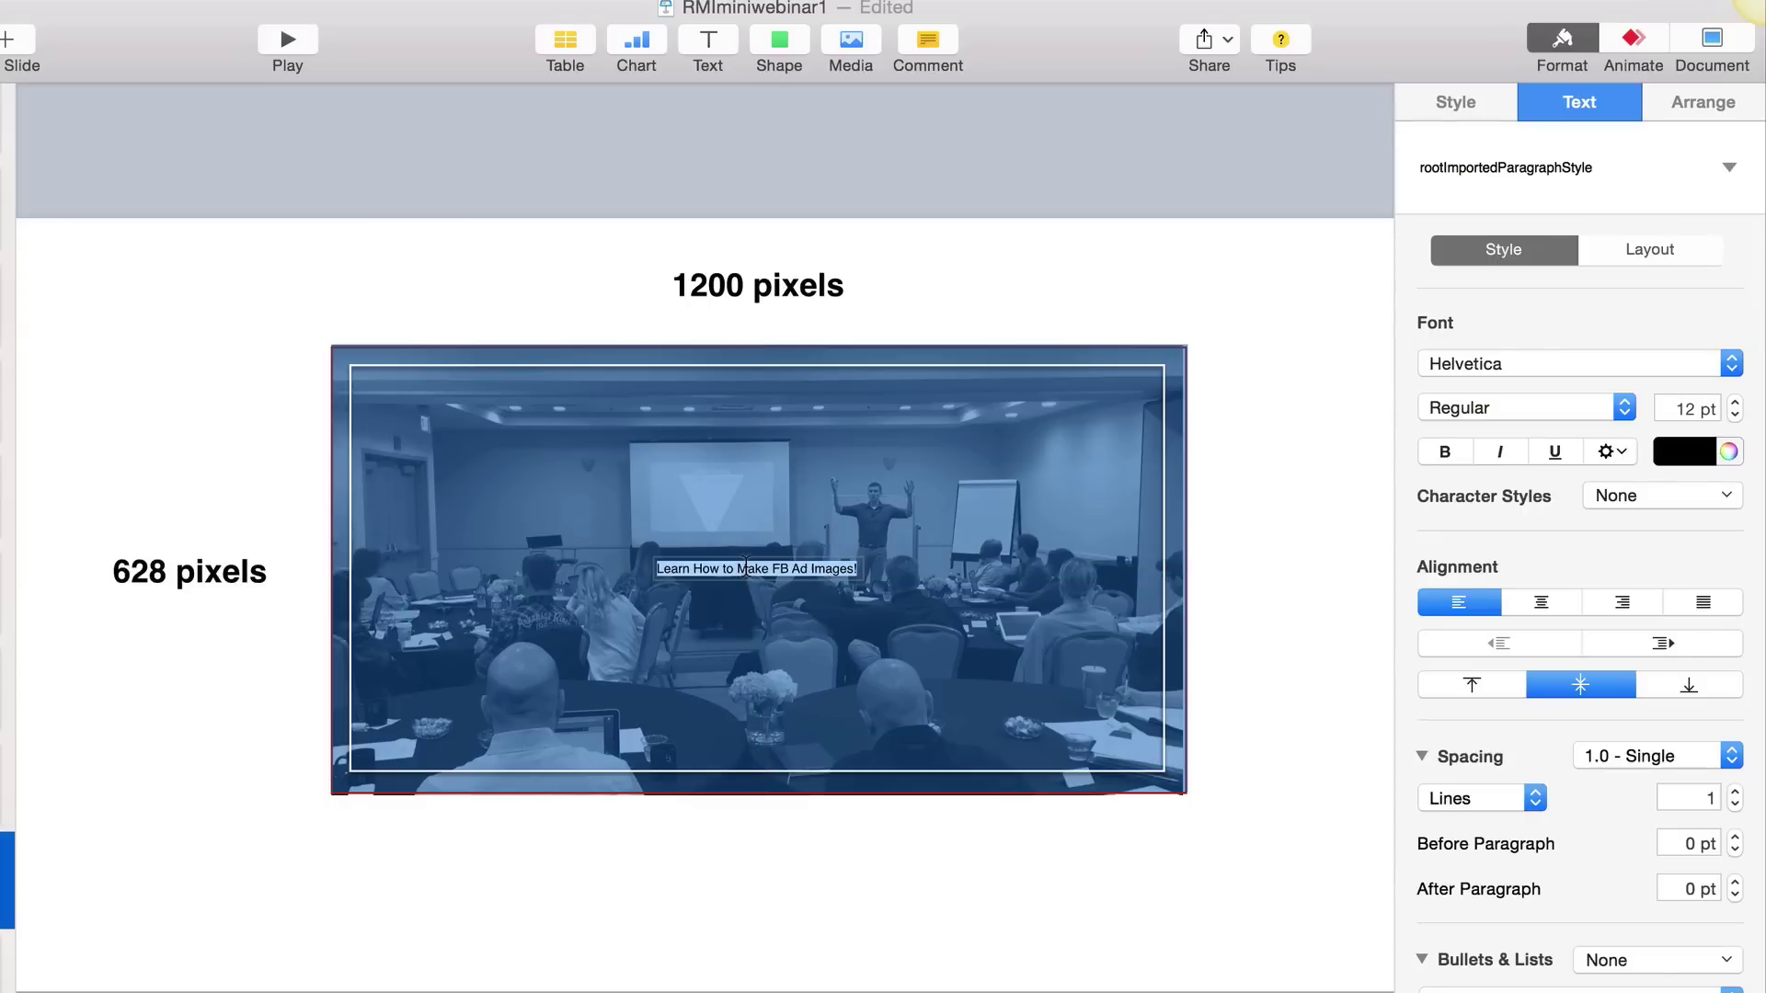
# - Make the headline white, enlarge its font, and narrow the box to wrap onto two lines
pyautogui.click(1684, 451)
pyautogui.click(1503, 624)
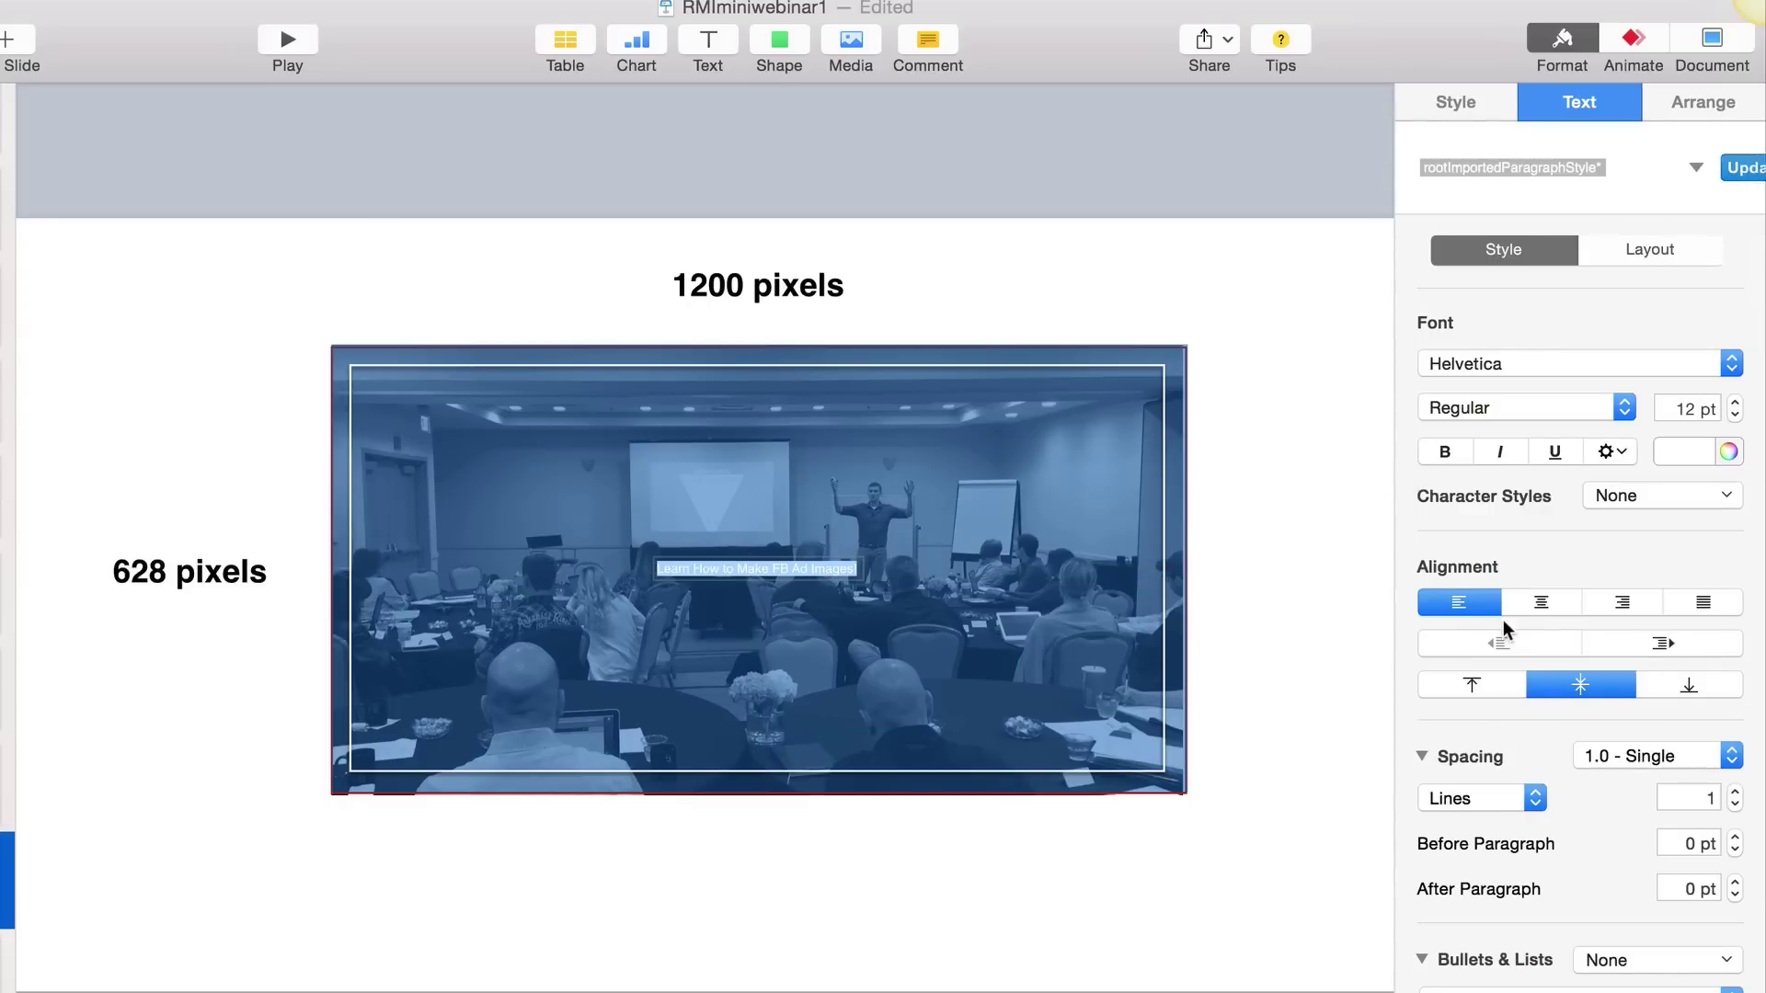
pyautogui.doubleClick(1682, 411)
pyautogui.write('60')
pyautogui.press('Return')
pyautogui.click(1332, 619)
pyautogui.moveTo(1168, 580); pyautogui.dragTo(894, 580)
pyautogui.moveTo(363, 572); pyautogui.dragTo(593, 569)
# - Centre-align and bold the headline, then centre it on the photo
pyautogui.click(1554, 107)
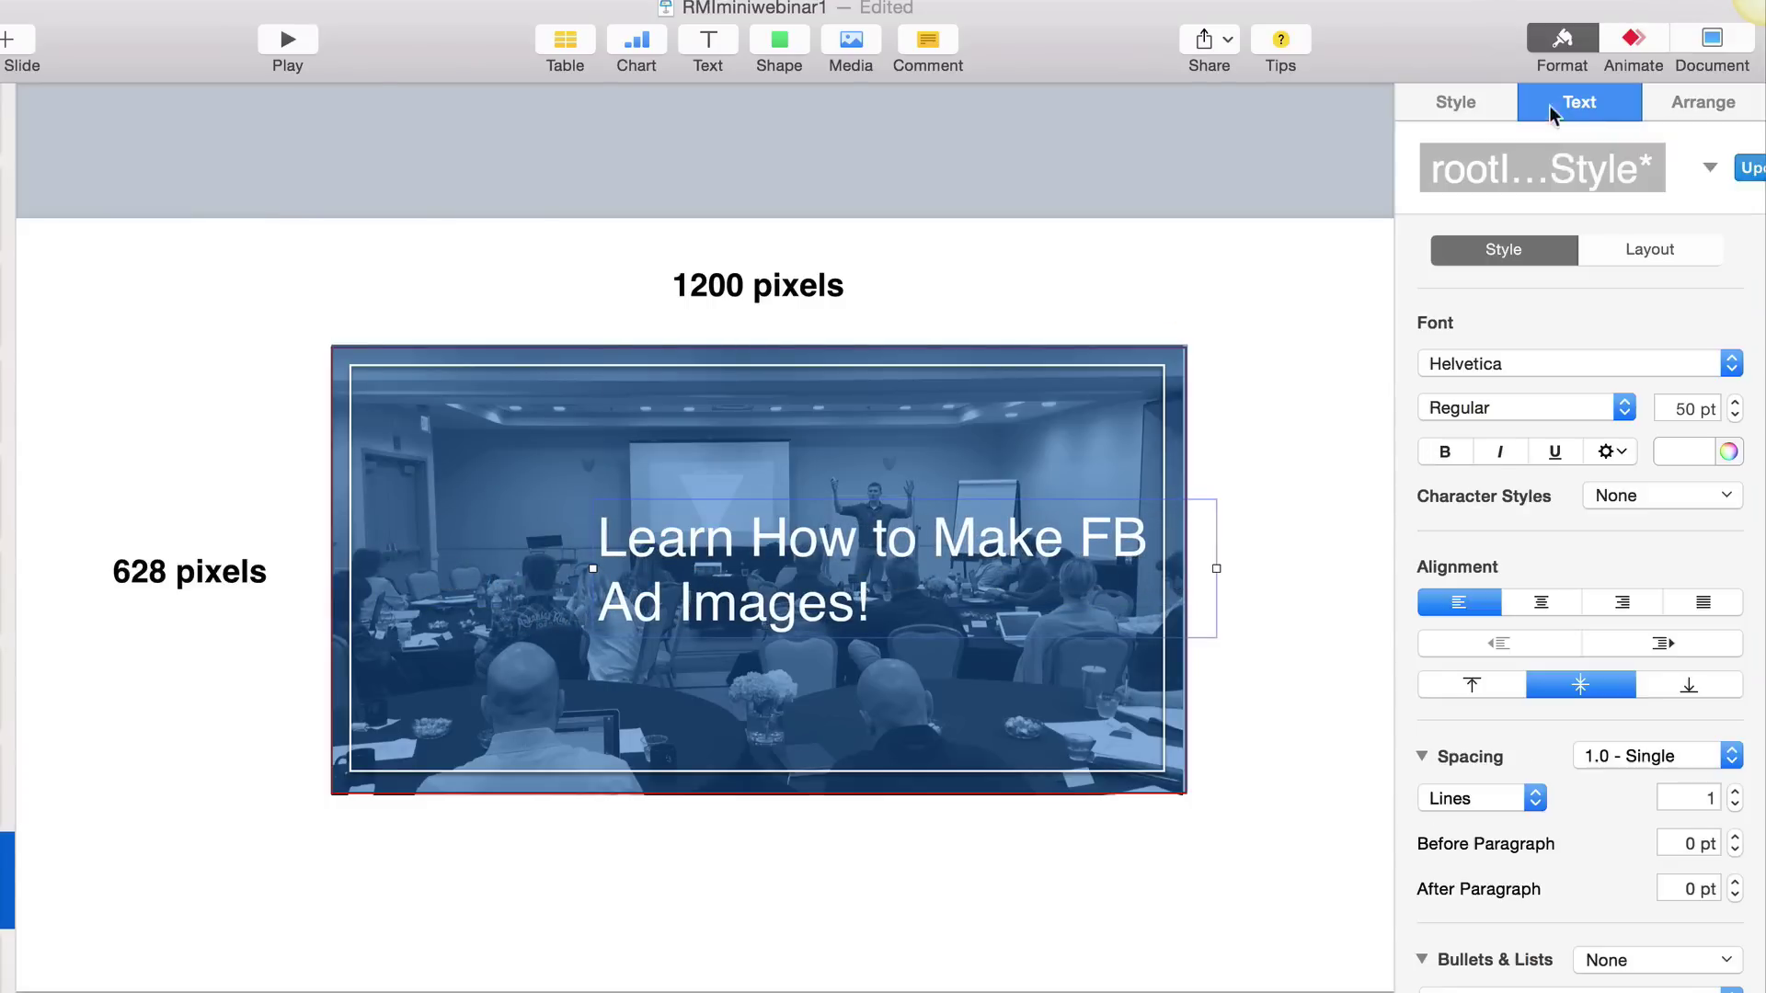
pyautogui.click(1531, 607)
pyautogui.click(1287, 525)
pyautogui.moveTo(1021, 544); pyautogui.dragTo(874, 546)
pyautogui.tripleClick(853, 534)
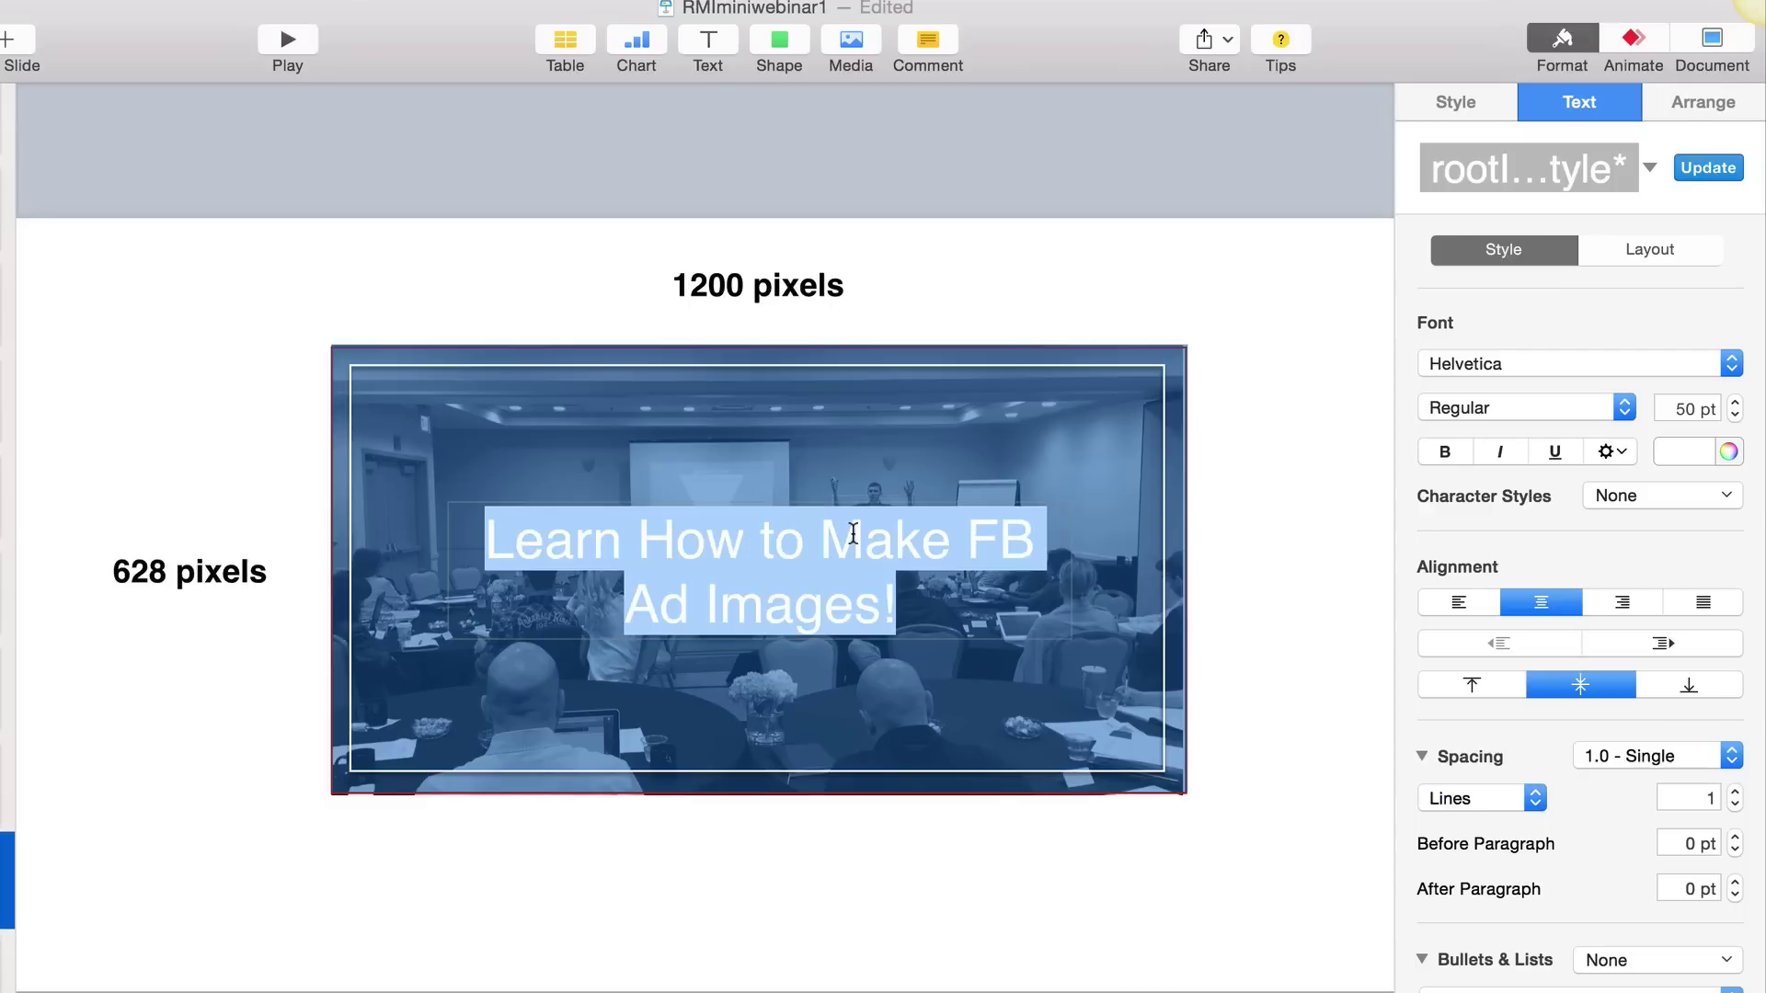
pyautogui.press('super+b')
pyautogui.click(1300, 599)
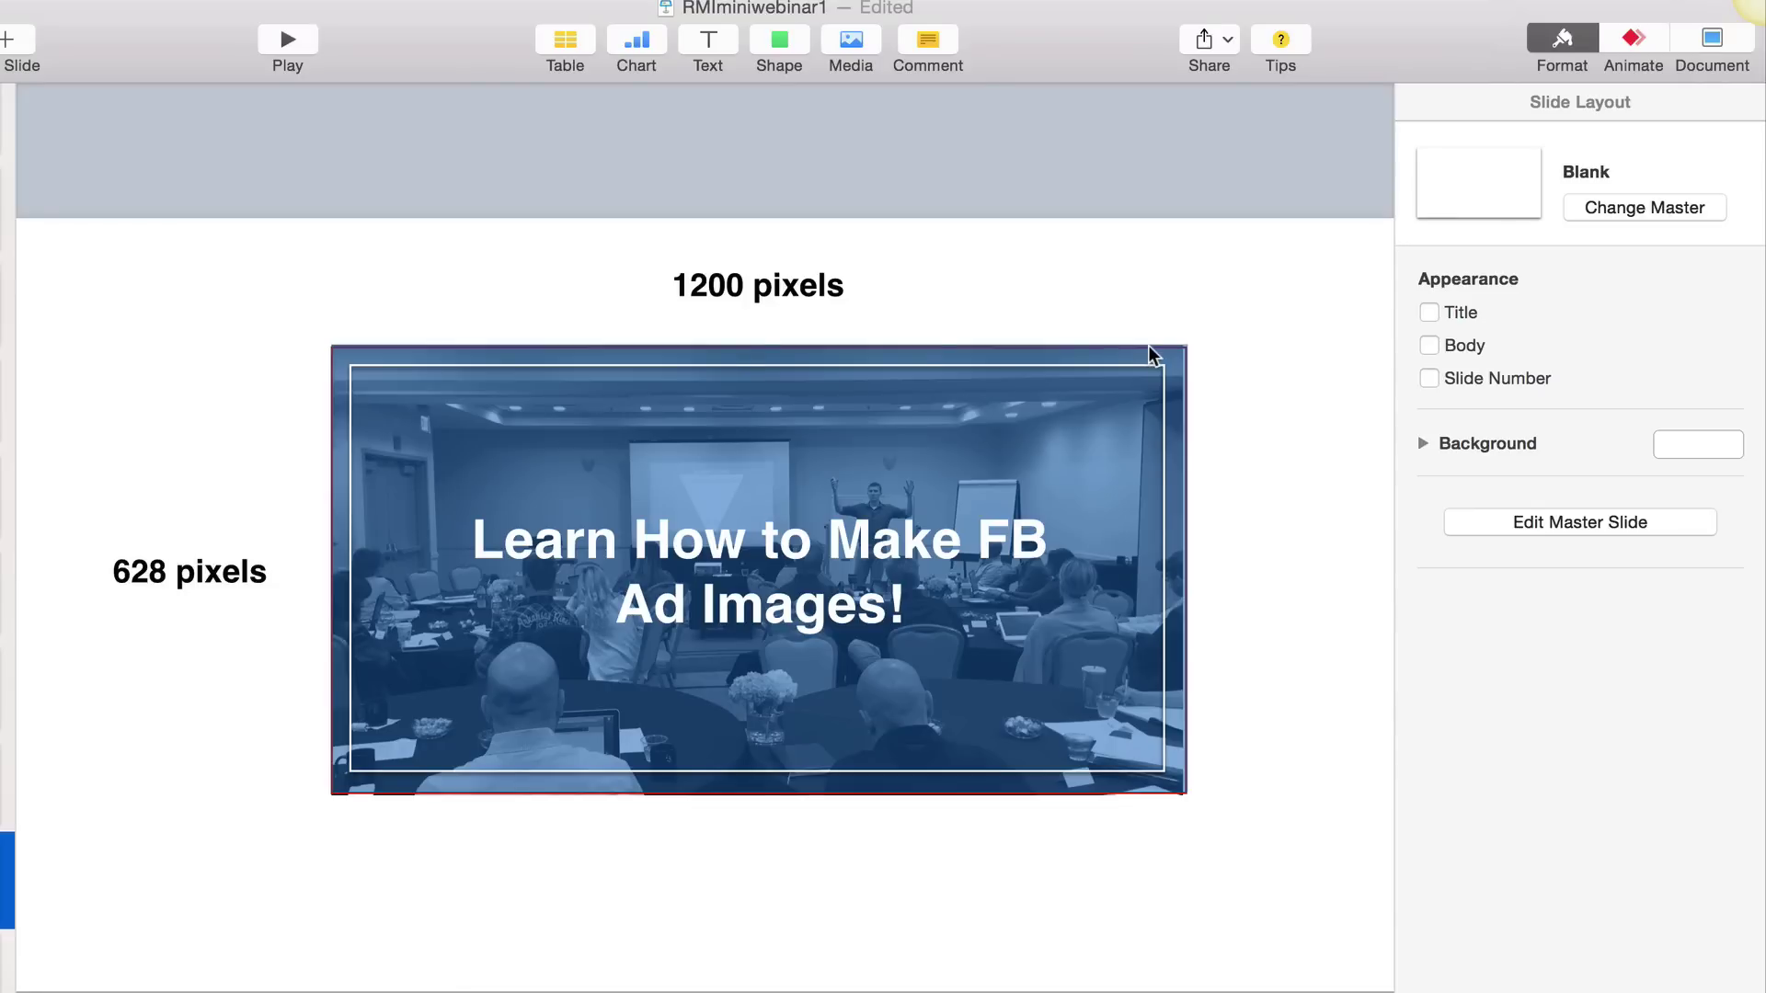
pyautogui.moveTo(857, 562); pyautogui.dragTo(845, 626)
# - Set the headline text in Bebas Neue and shift its box into place on the photo
pyautogui.click(1272, 482)
pyautogui.tripleClick(828, 607)
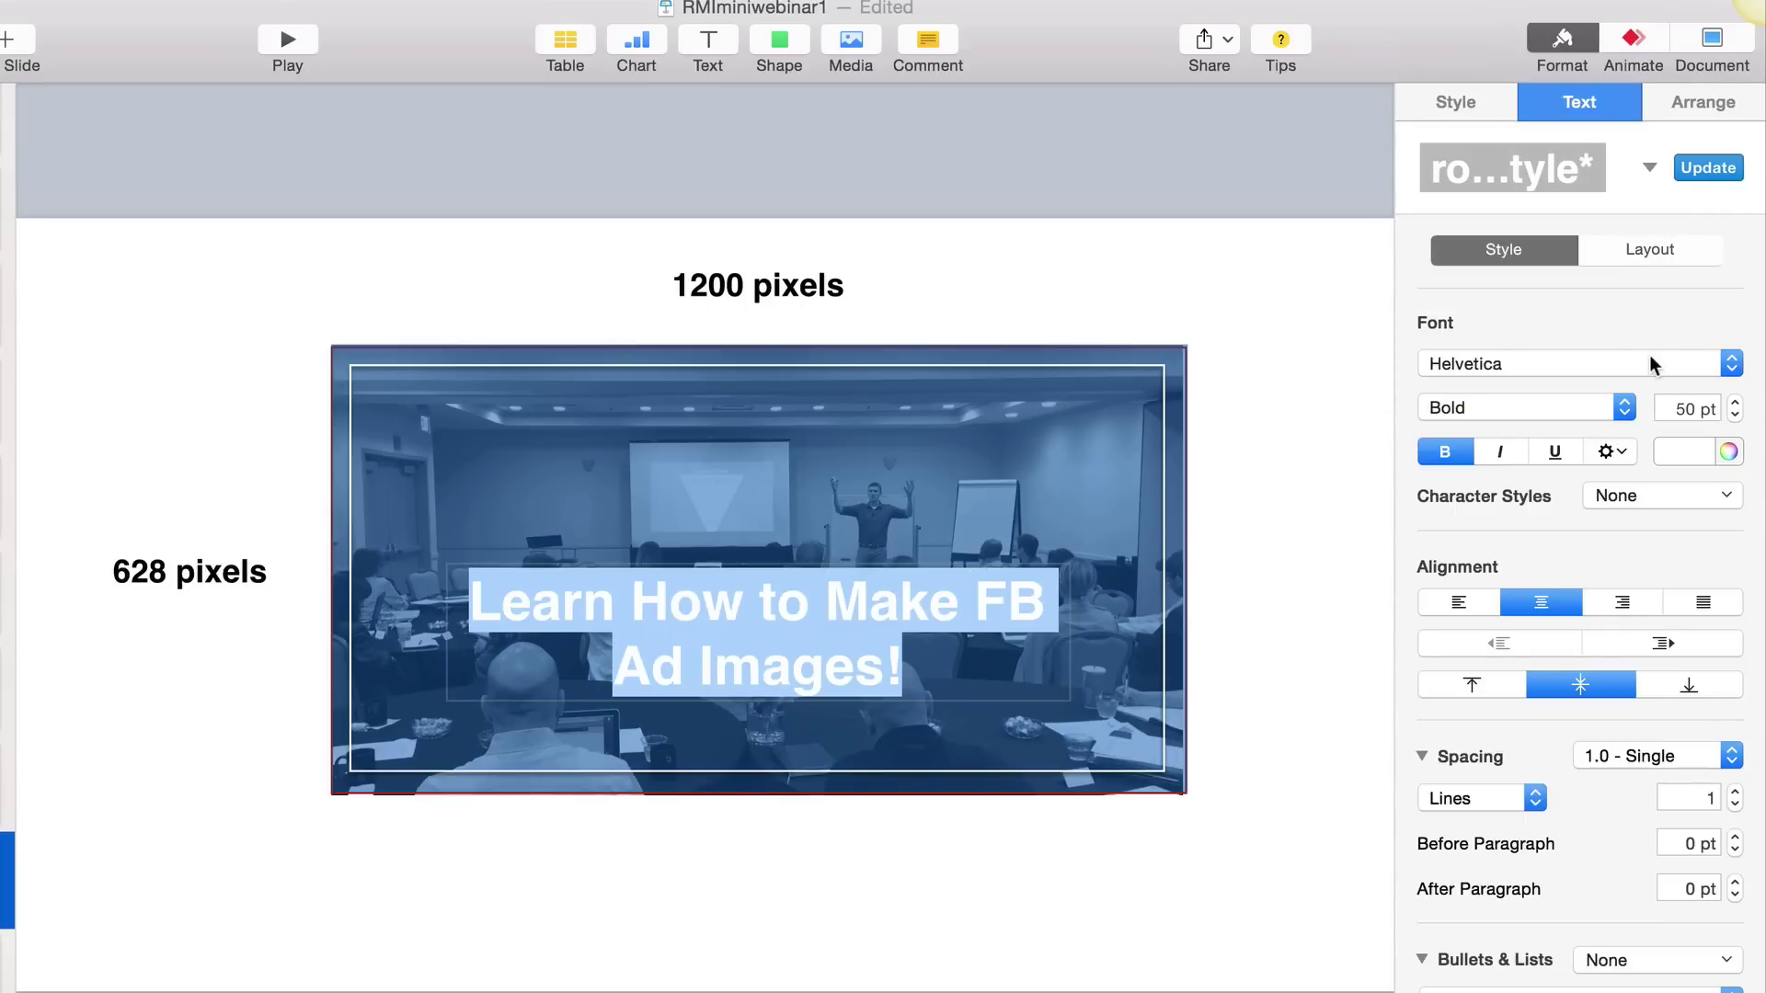
pyautogui.click(1577, 367)
pyautogui.scroll(10, 1577, 366)
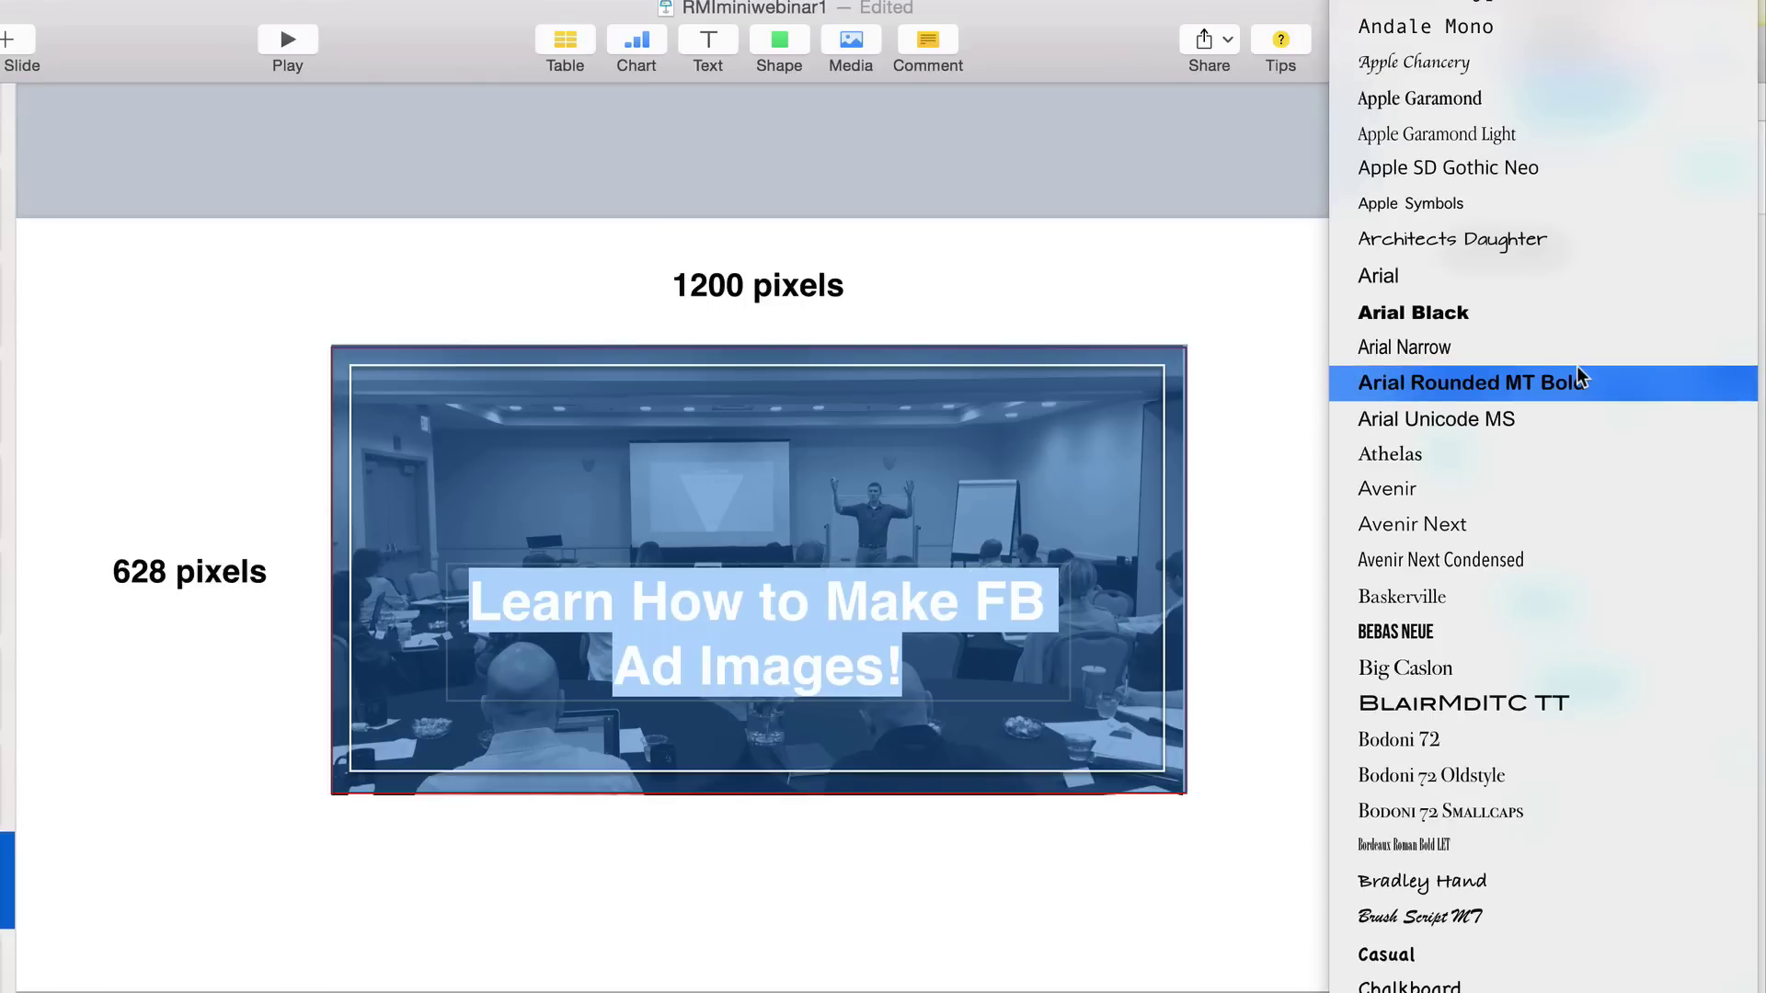
pyautogui.scroll(-4, 1576, 366)
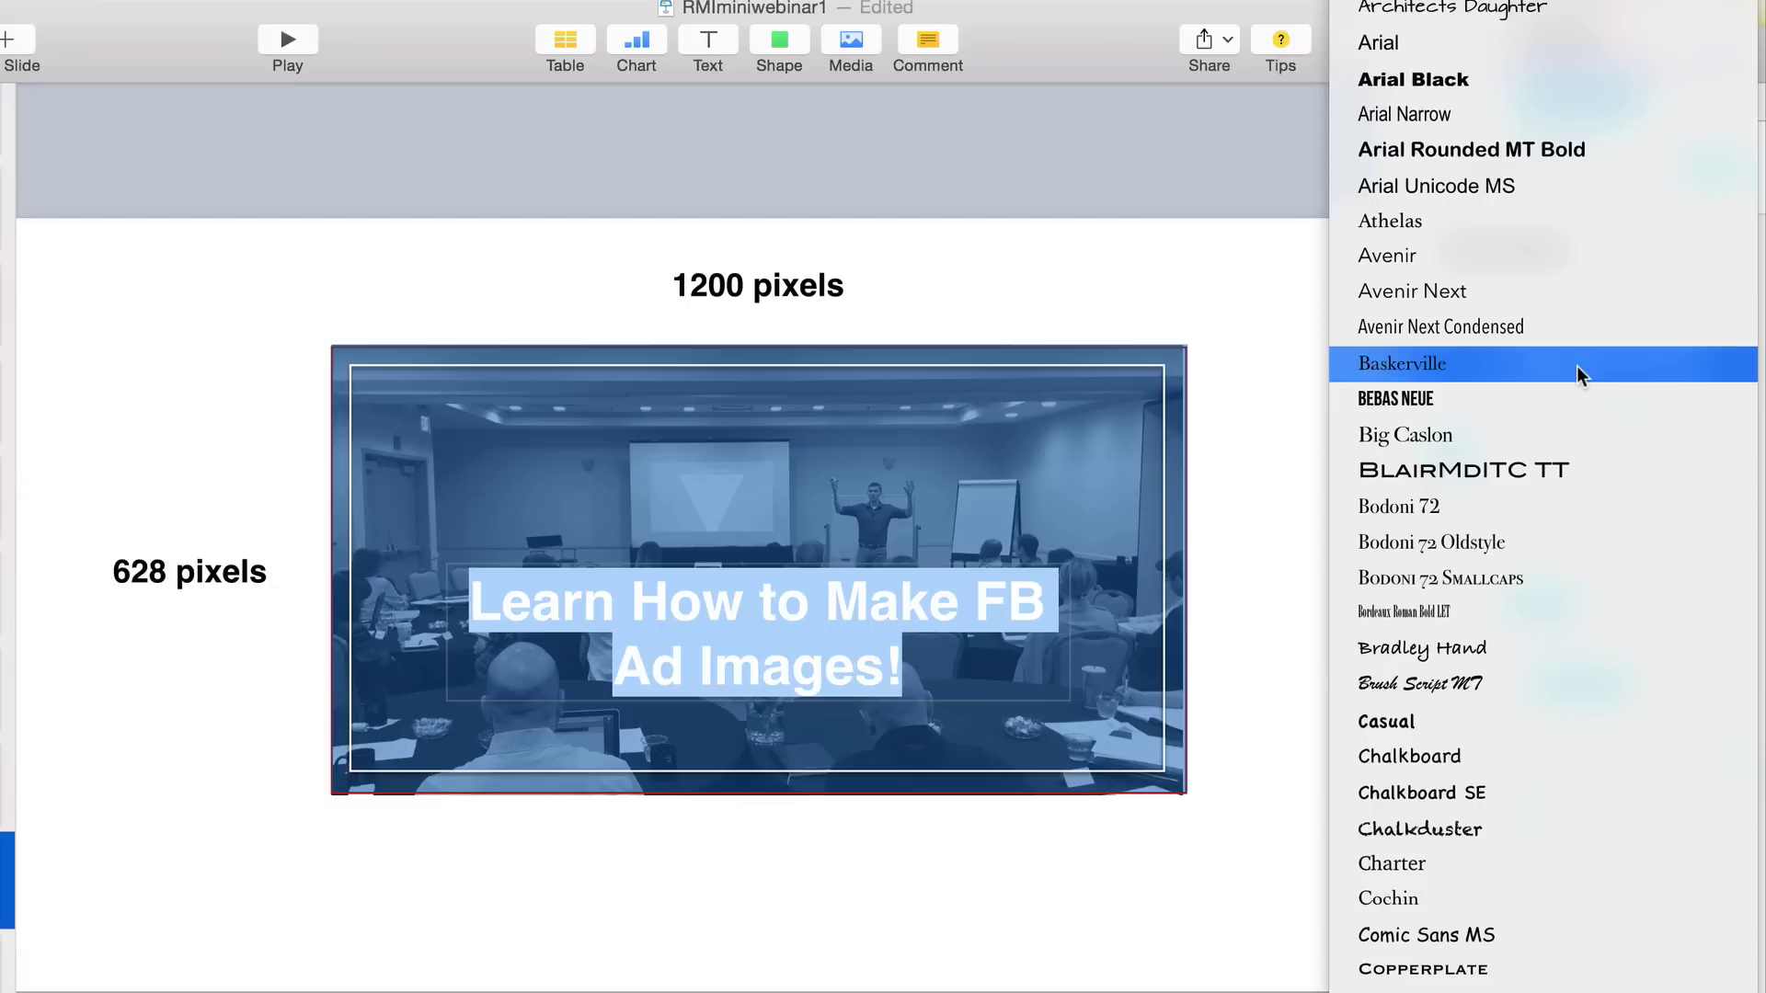
pyautogui.click(1422, 408)
pyautogui.click(1276, 528)
pyautogui.moveTo(910, 619); pyautogui.dragTo(915, 623)
# - Enlarge the headline to 71 pt with the font-size stepper
pyautogui.click(1735, 403)
pyautogui.click(1735, 403)
pyautogui.click(1735, 403)
pyautogui.click(1735, 403)
pyautogui.click(1735, 403)
pyautogui.click(1735, 403)
pyautogui.click(1735, 403)
pyautogui.click(1735, 403)
pyautogui.click(1735, 403)
pyautogui.click(1734, 403)
pyautogui.click(1734, 403)
pyautogui.click(1734, 403)
pyautogui.click(1735, 403)
pyautogui.click(1735, 402)
pyautogui.click(1735, 403)
pyautogui.click(1735, 403)
pyautogui.click(1735, 403)
pyautogui.click(1735, 403)
pyautogui.click(1735, 403)
pyautogui.click(1735, 403)
pyautogui.click(1735, 403)
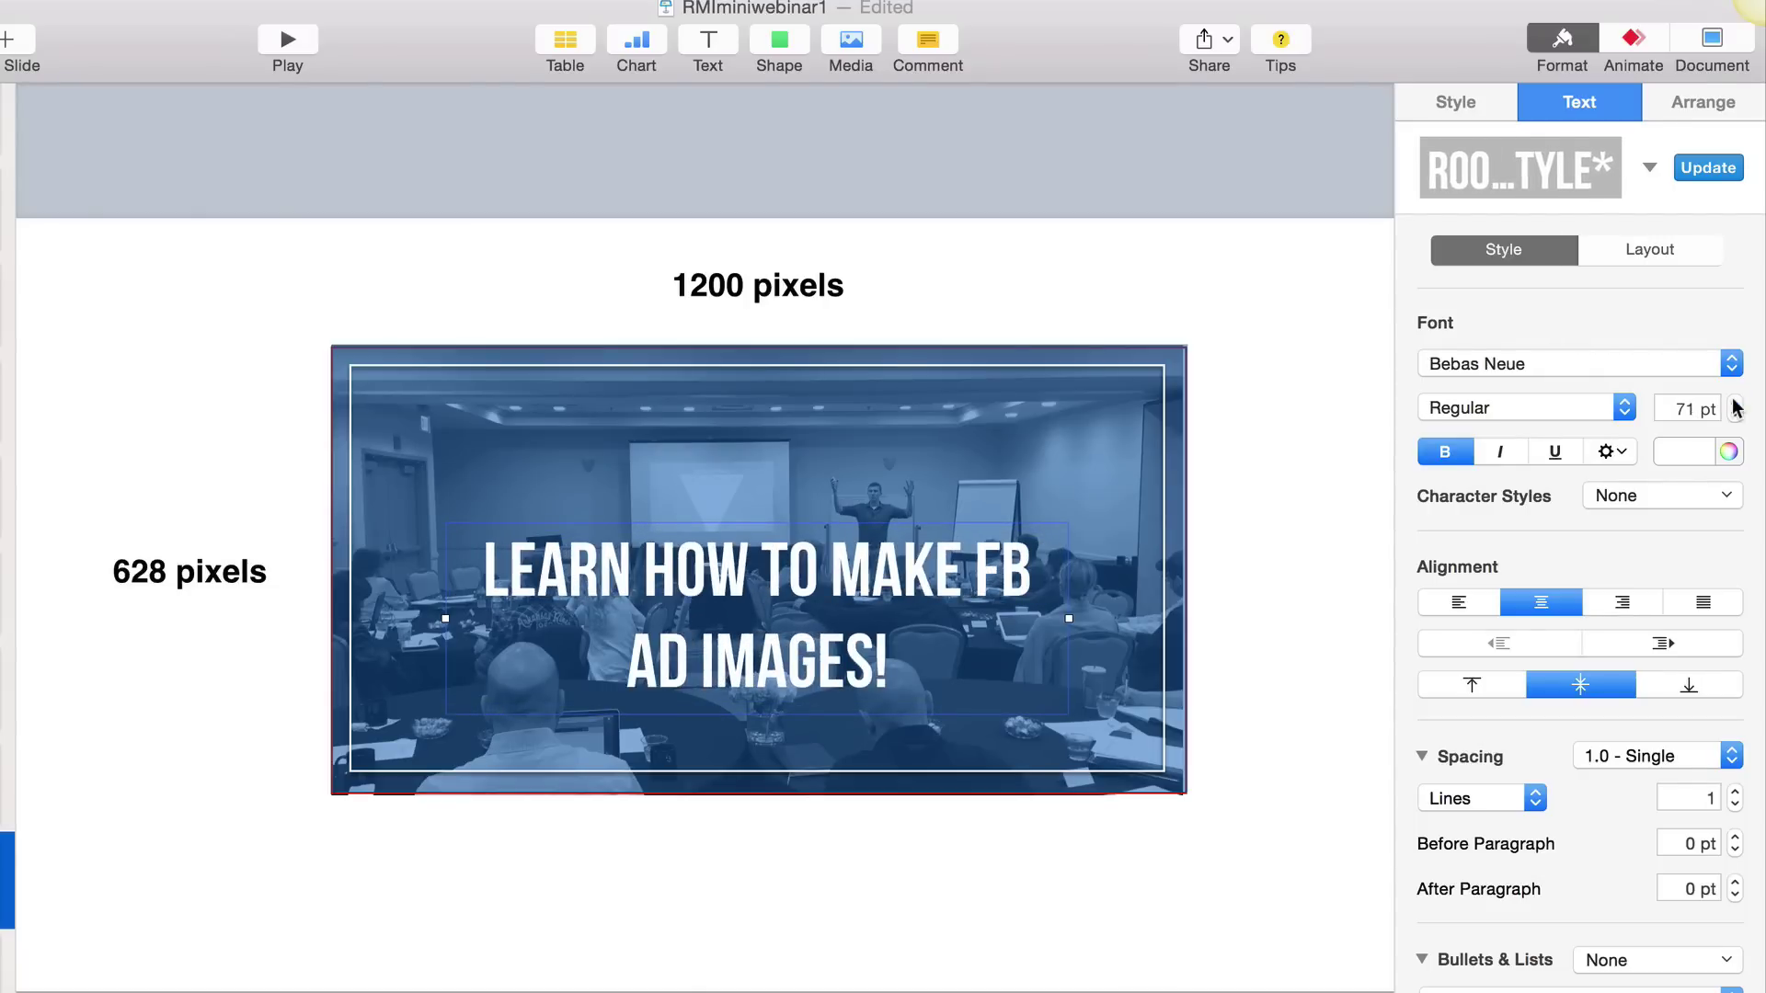
# - Tighten the headline line spacing to 0.8 and nudge it down to recentre it
pyautogui.click(1735, 804)
pyautogui.click(1735, 804)
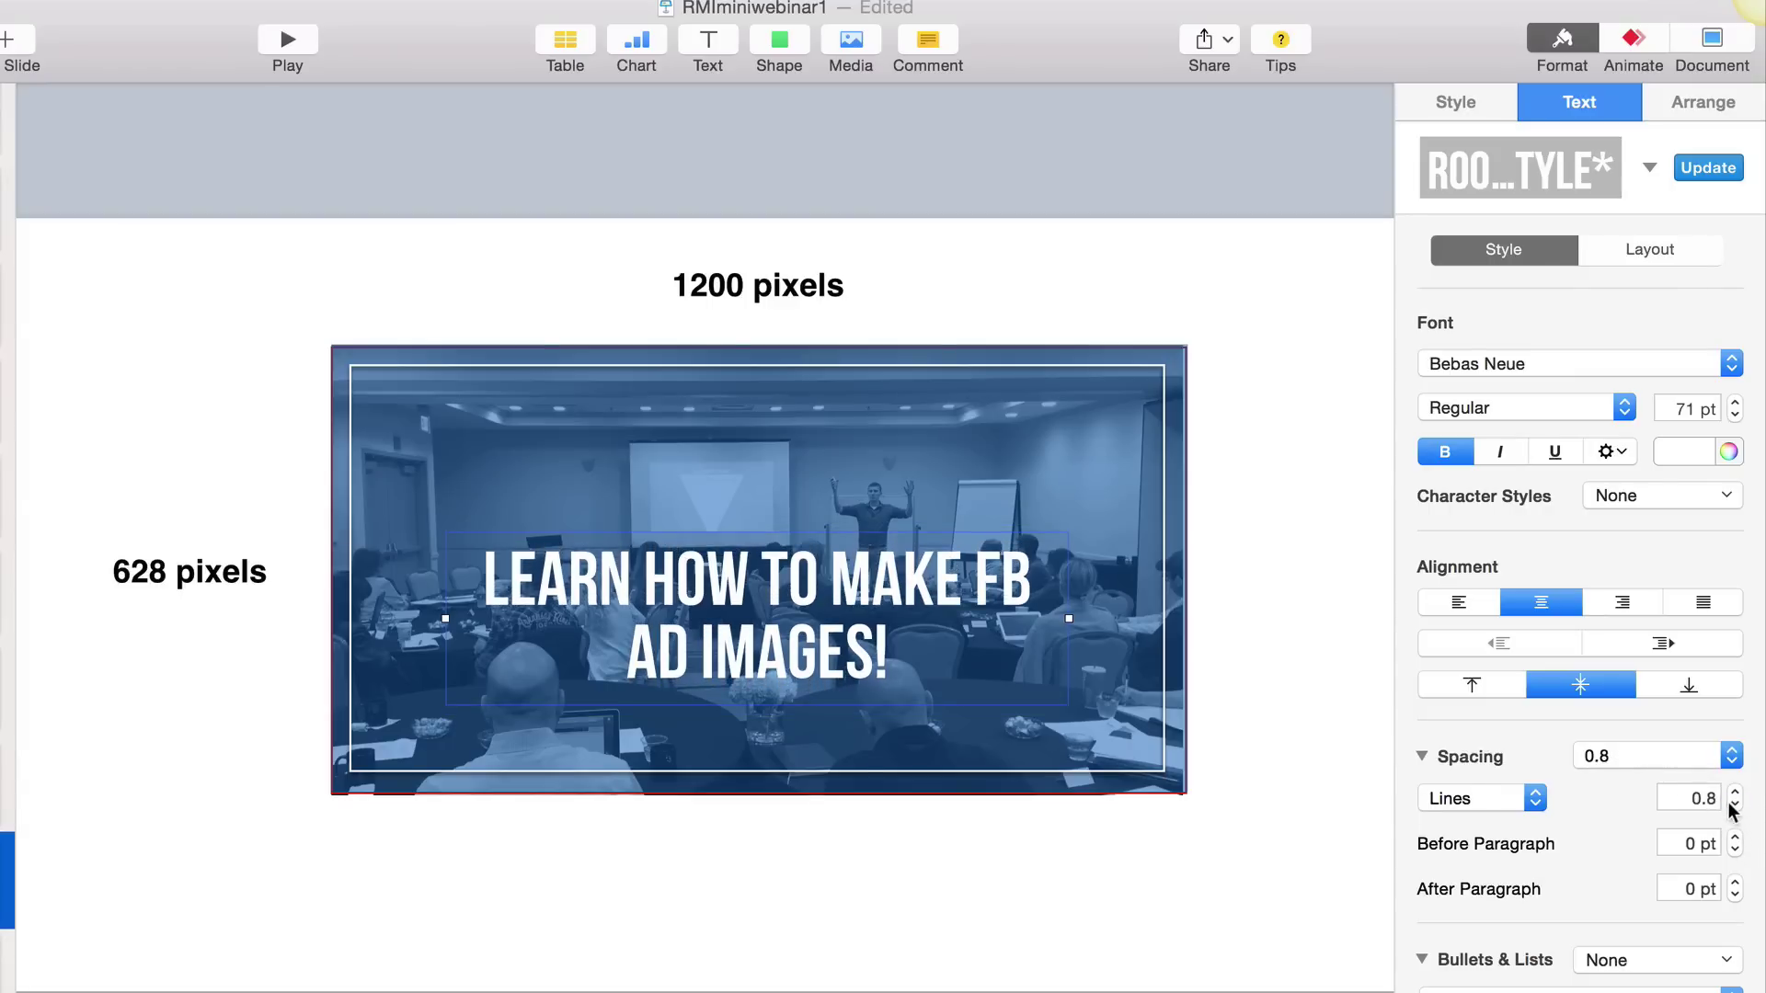
pyautogui.click(1251, 707)
pyautogui.moveTo(874, 575); pyautogui.dragTo(874, 584)
pyautogui.click(1302, 523)
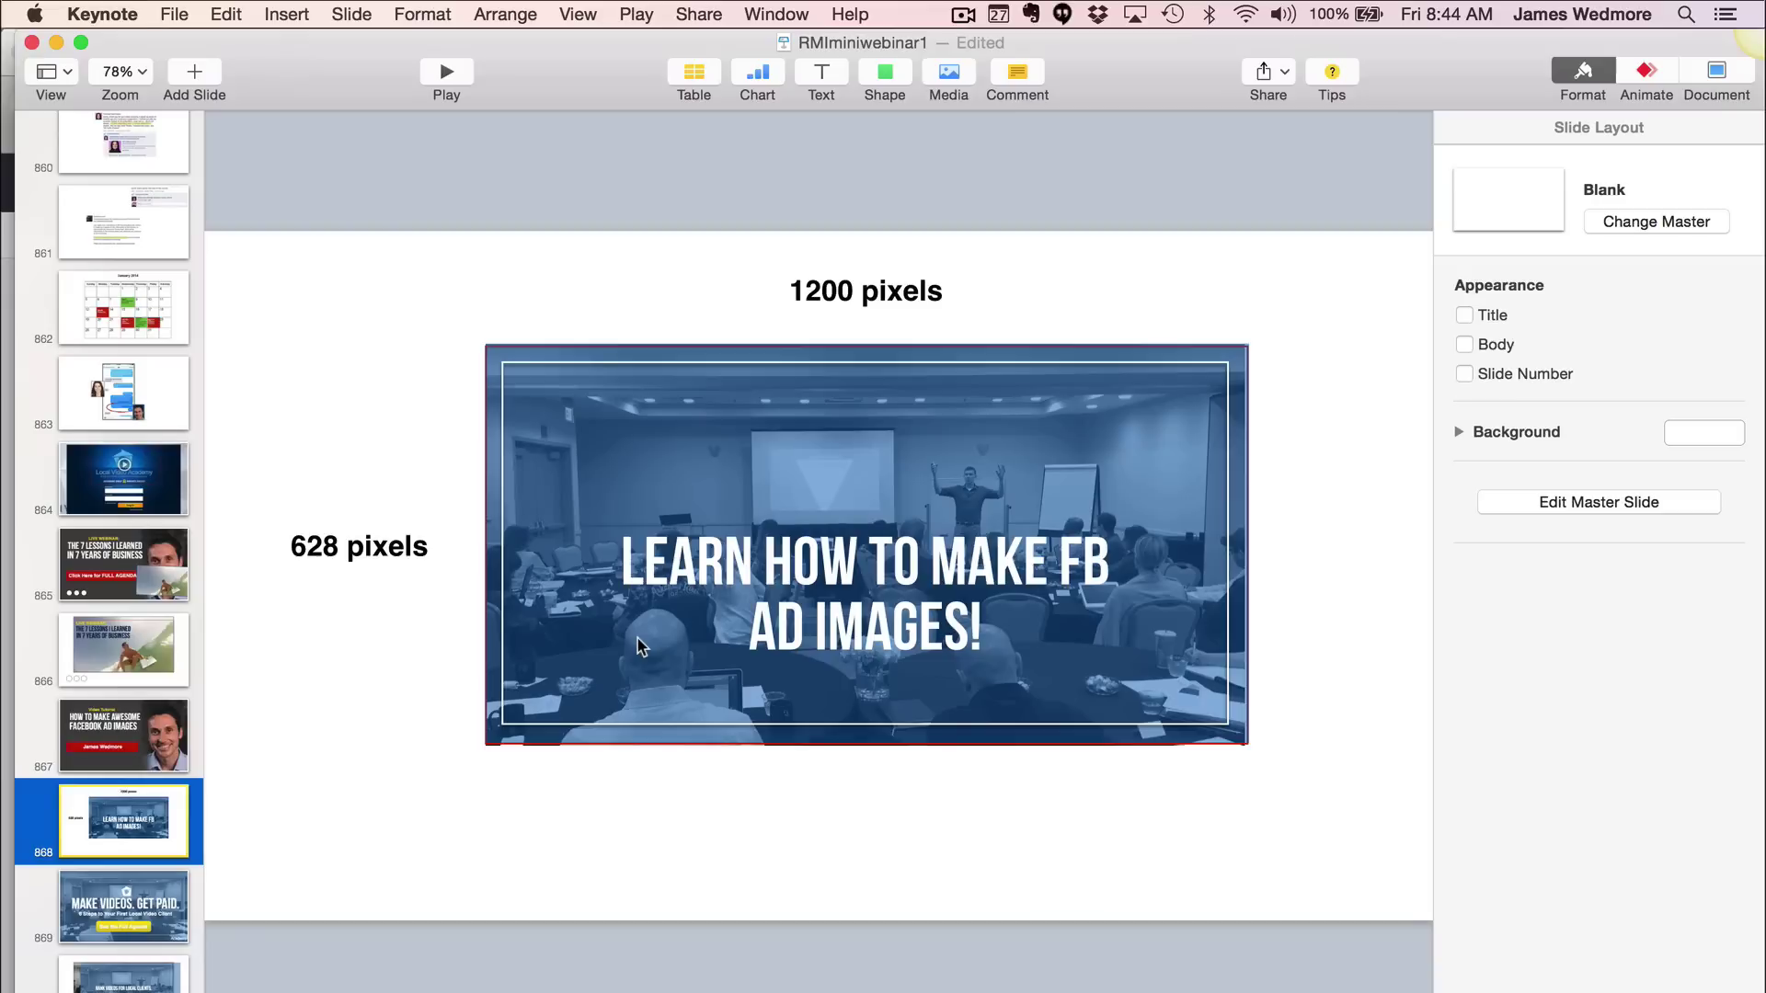
# - Remove the stray pasted rocket image and screenshot just the ad image area
pyautogui.press('super+v')
pyautogui.moveTo(447, 442); pyautogui.dragTo(384, 628)
pyautogui.click(369, 669)
pyautogui.press('Delete')
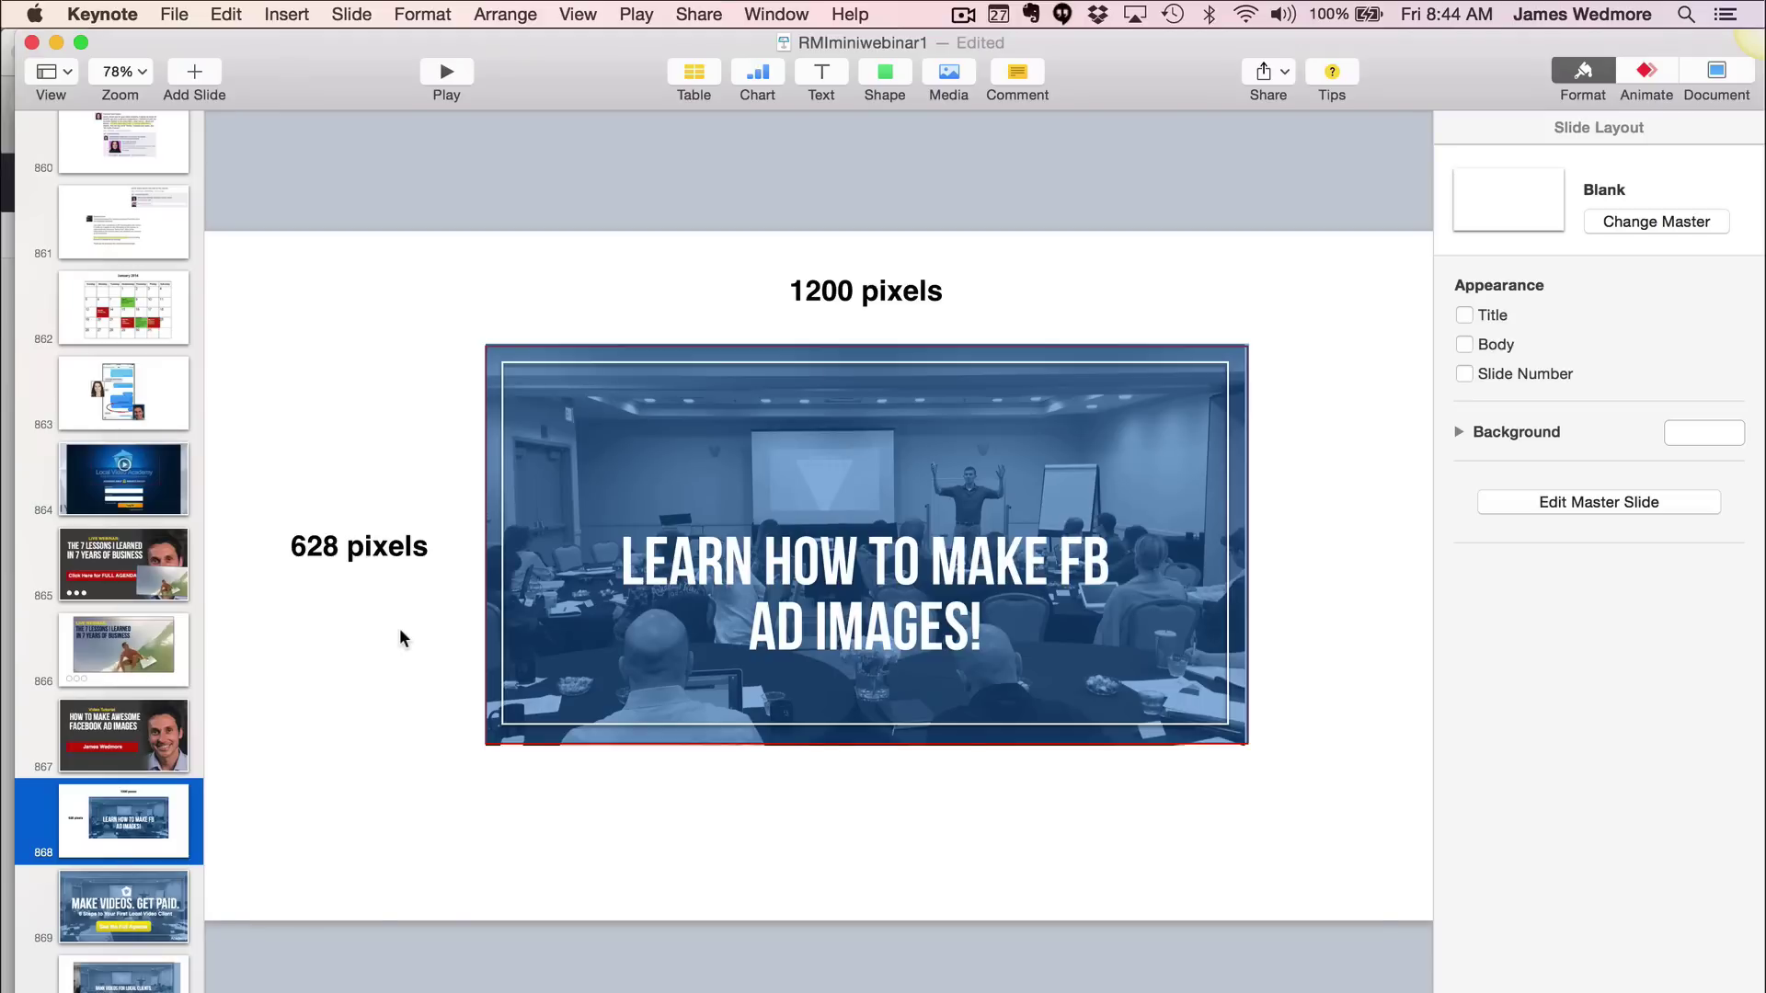
pyautogui.press('super+shift+4')
pyautogui.moveTo(487, 347); pyautogui.dragTo(1233, 752)
# - Quick Look the newest ad screenshot in the Screenshots folder
pyautogui.click(64, 977)
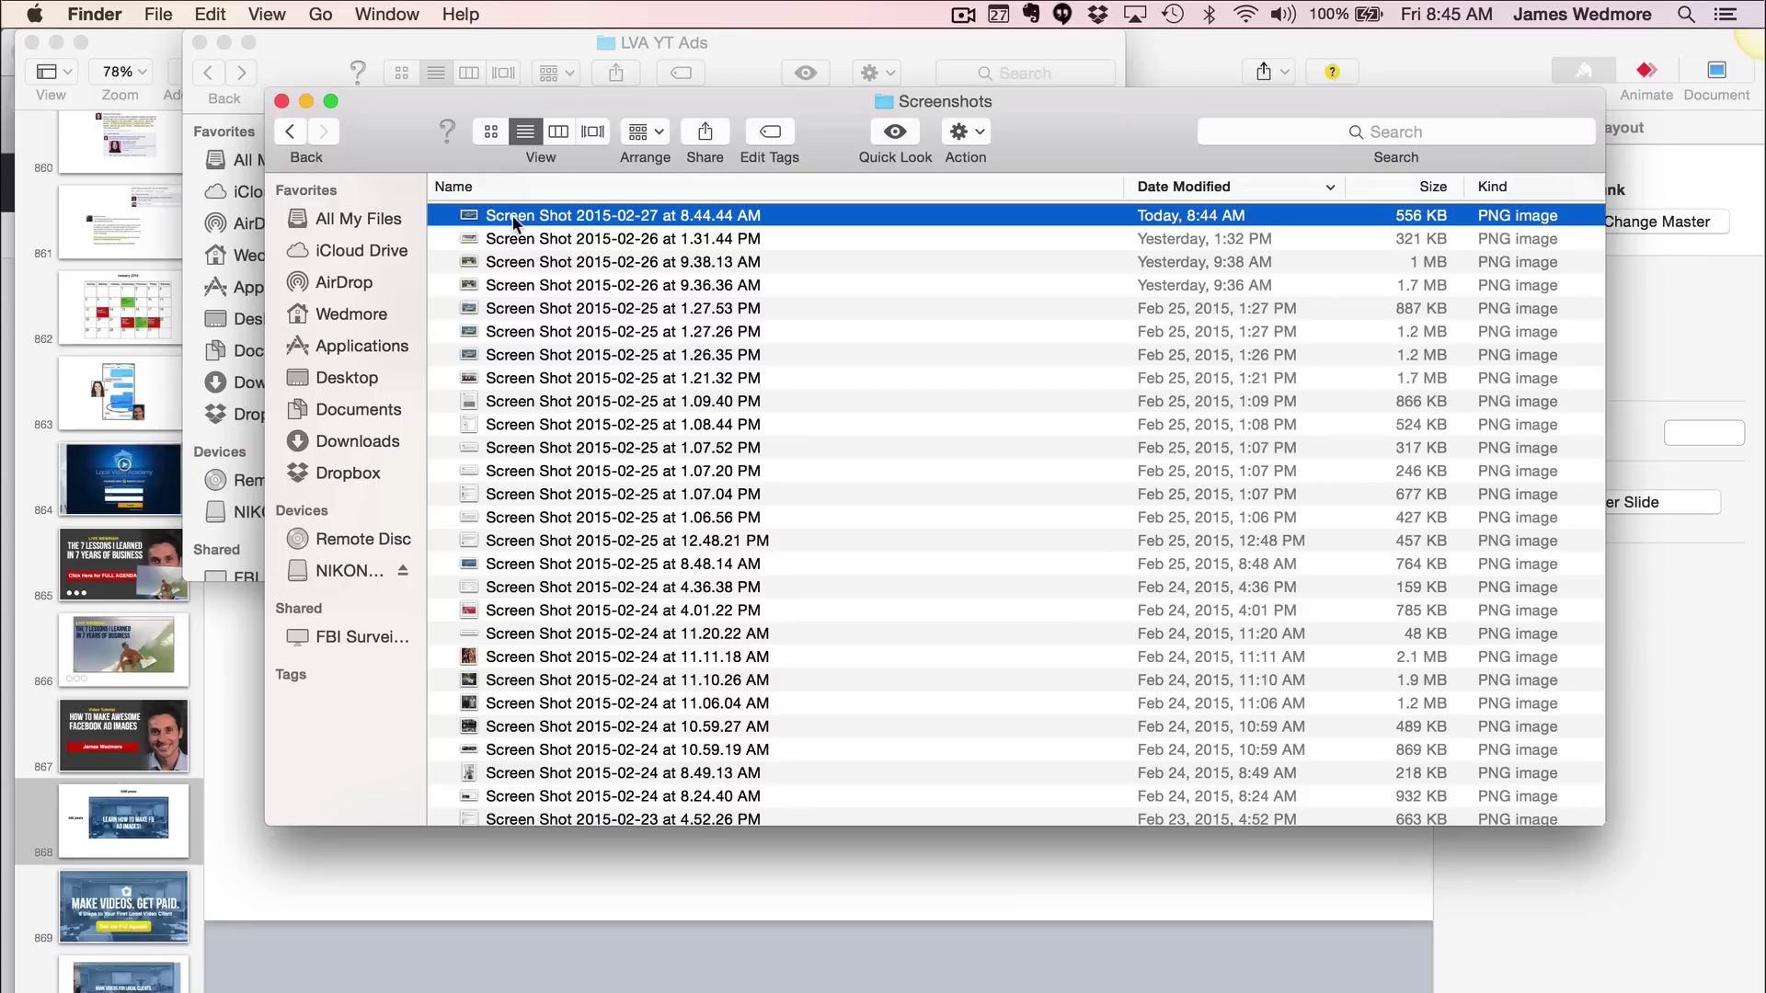
pyautogui.press('space')
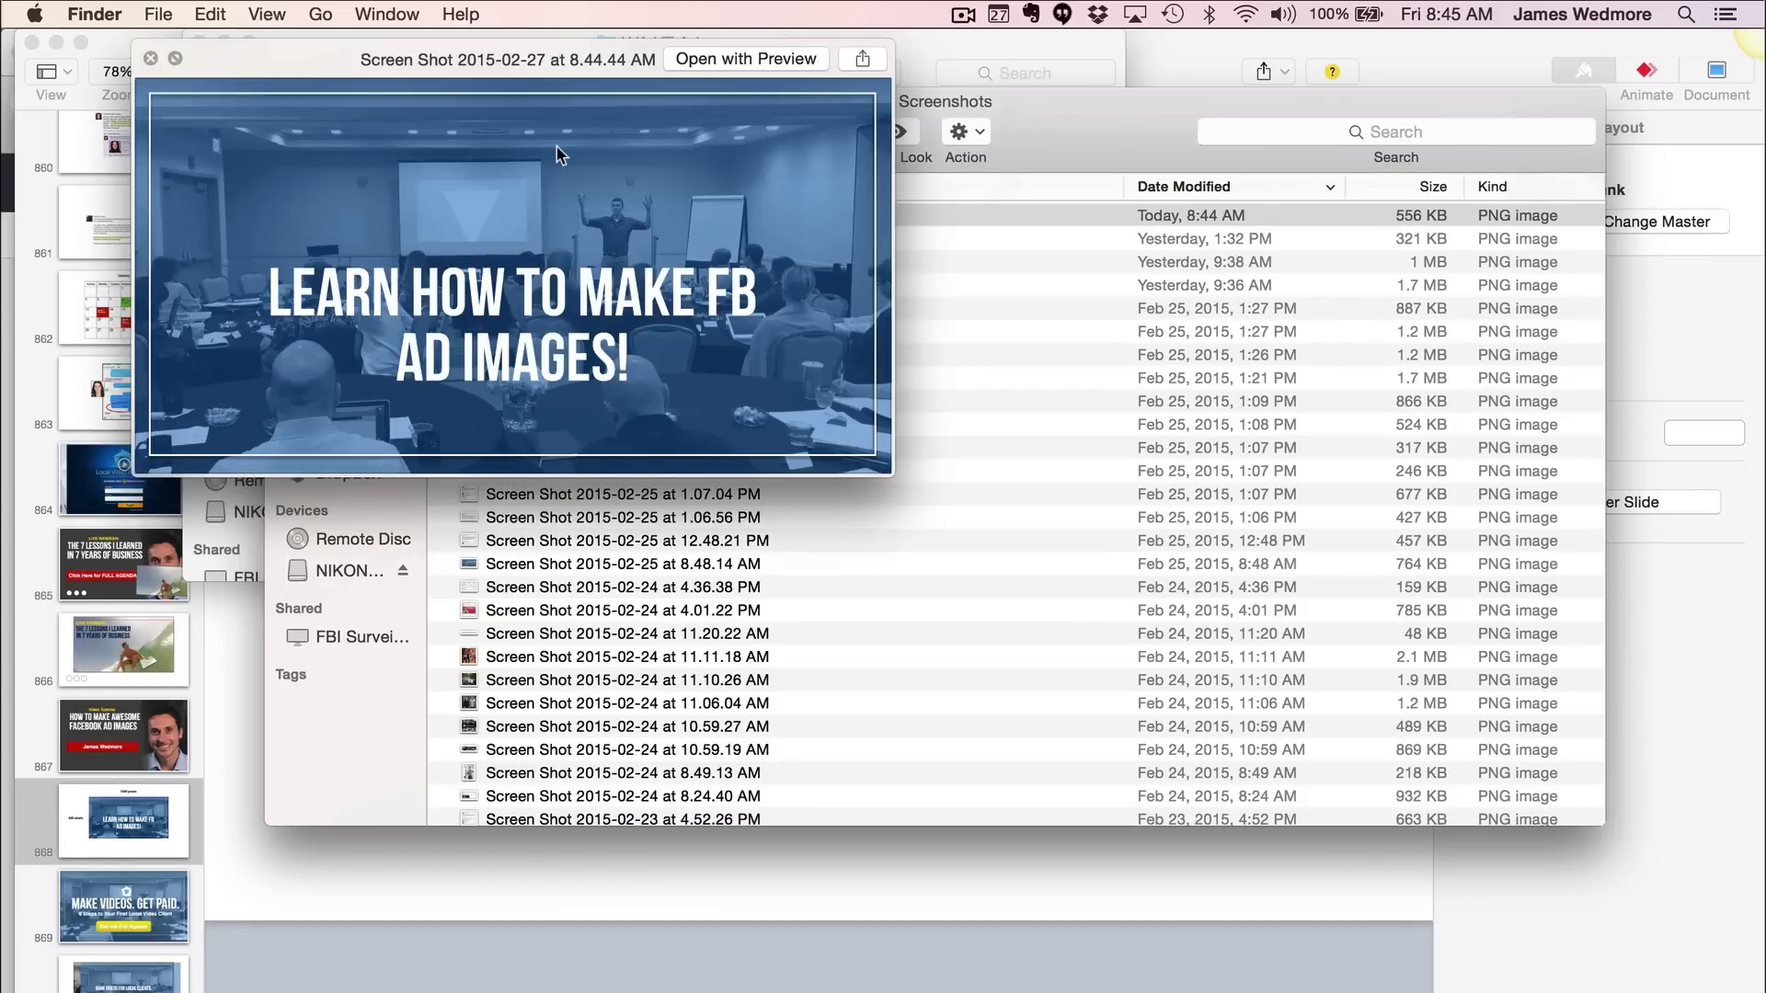
pyautogui.moveTo(345, 63); pyautogui.dragTo(538, 206)
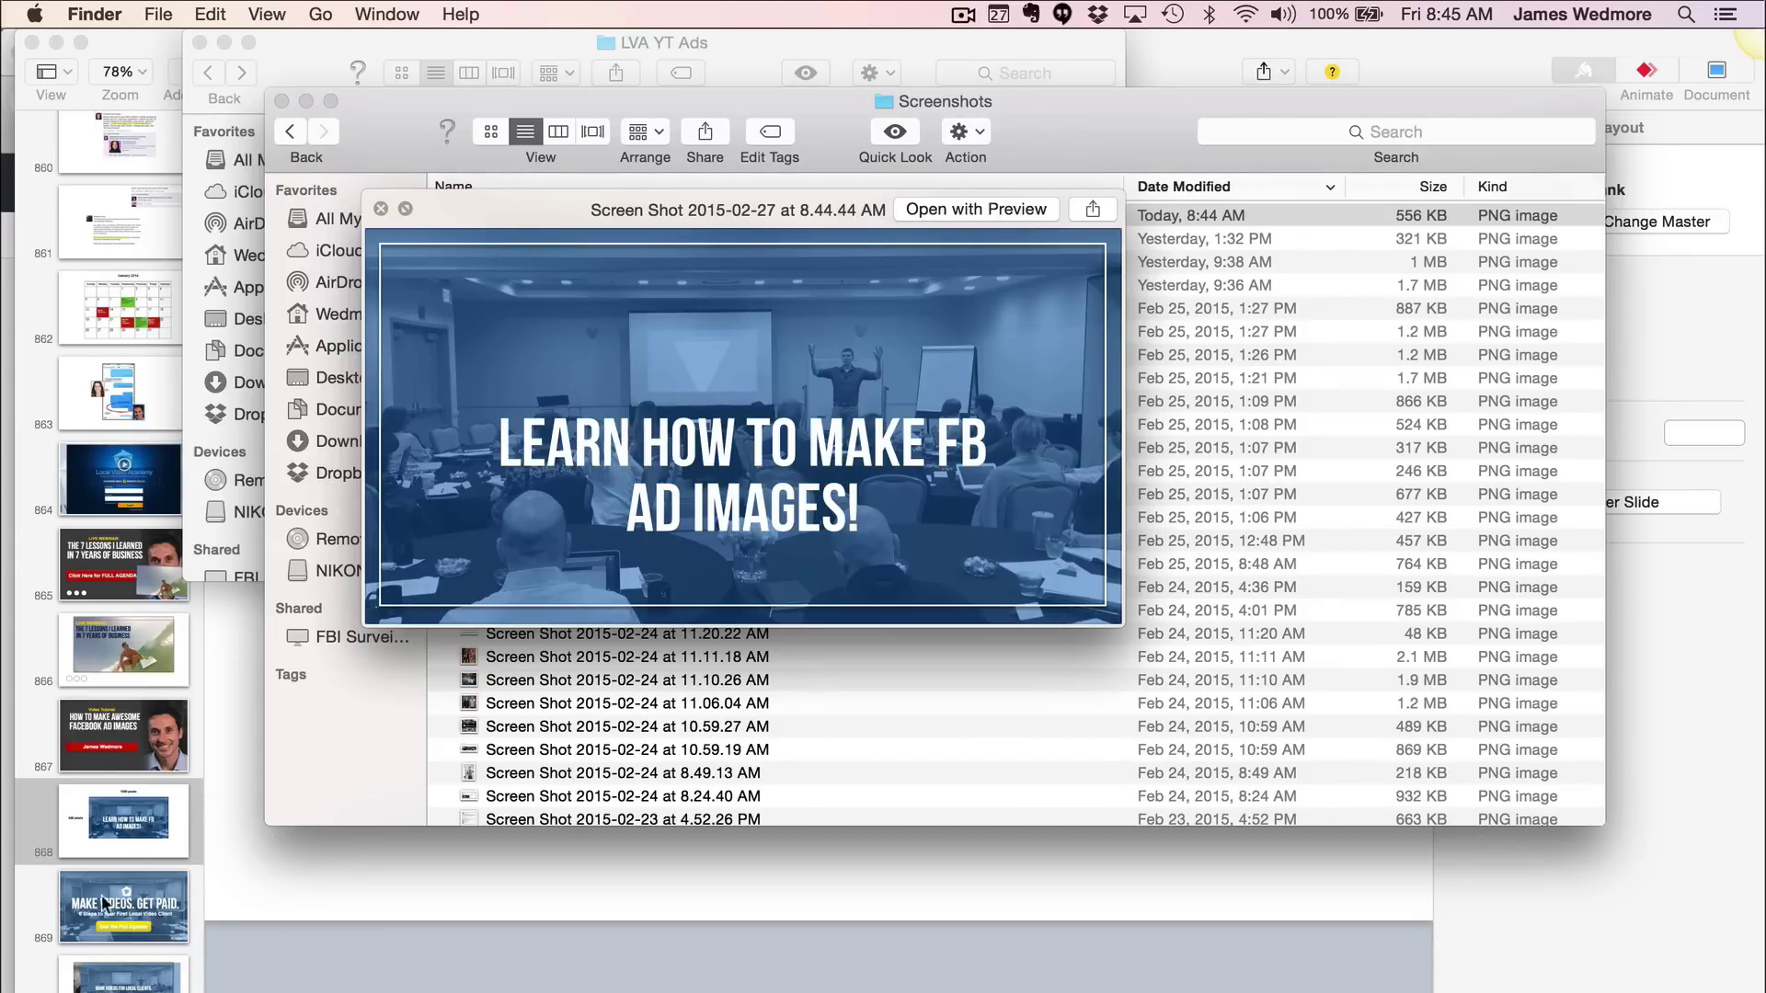
# - Visit slides 869 and 870 and reposition the picture and text on slide 870
pyautogui.click(96, 927)
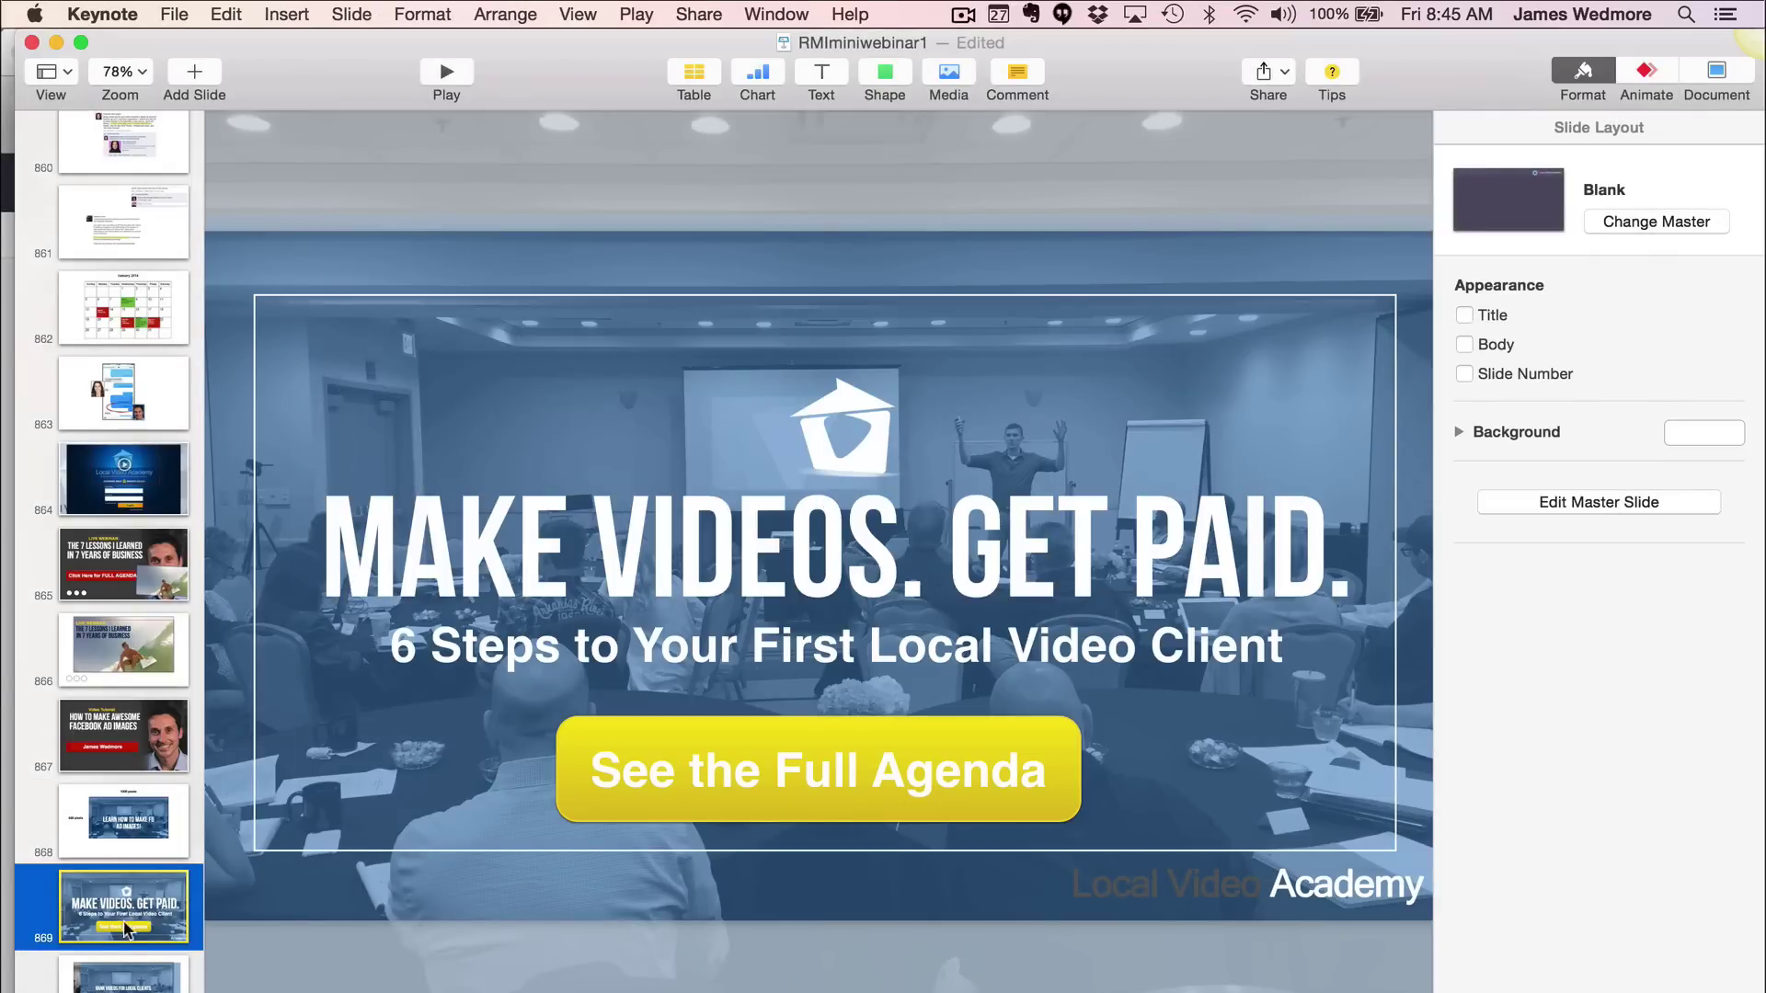
pyautogui.click(124, 977)
pyautogui.moveTo(472, 676); pyautogui.dragTo(419, 676)
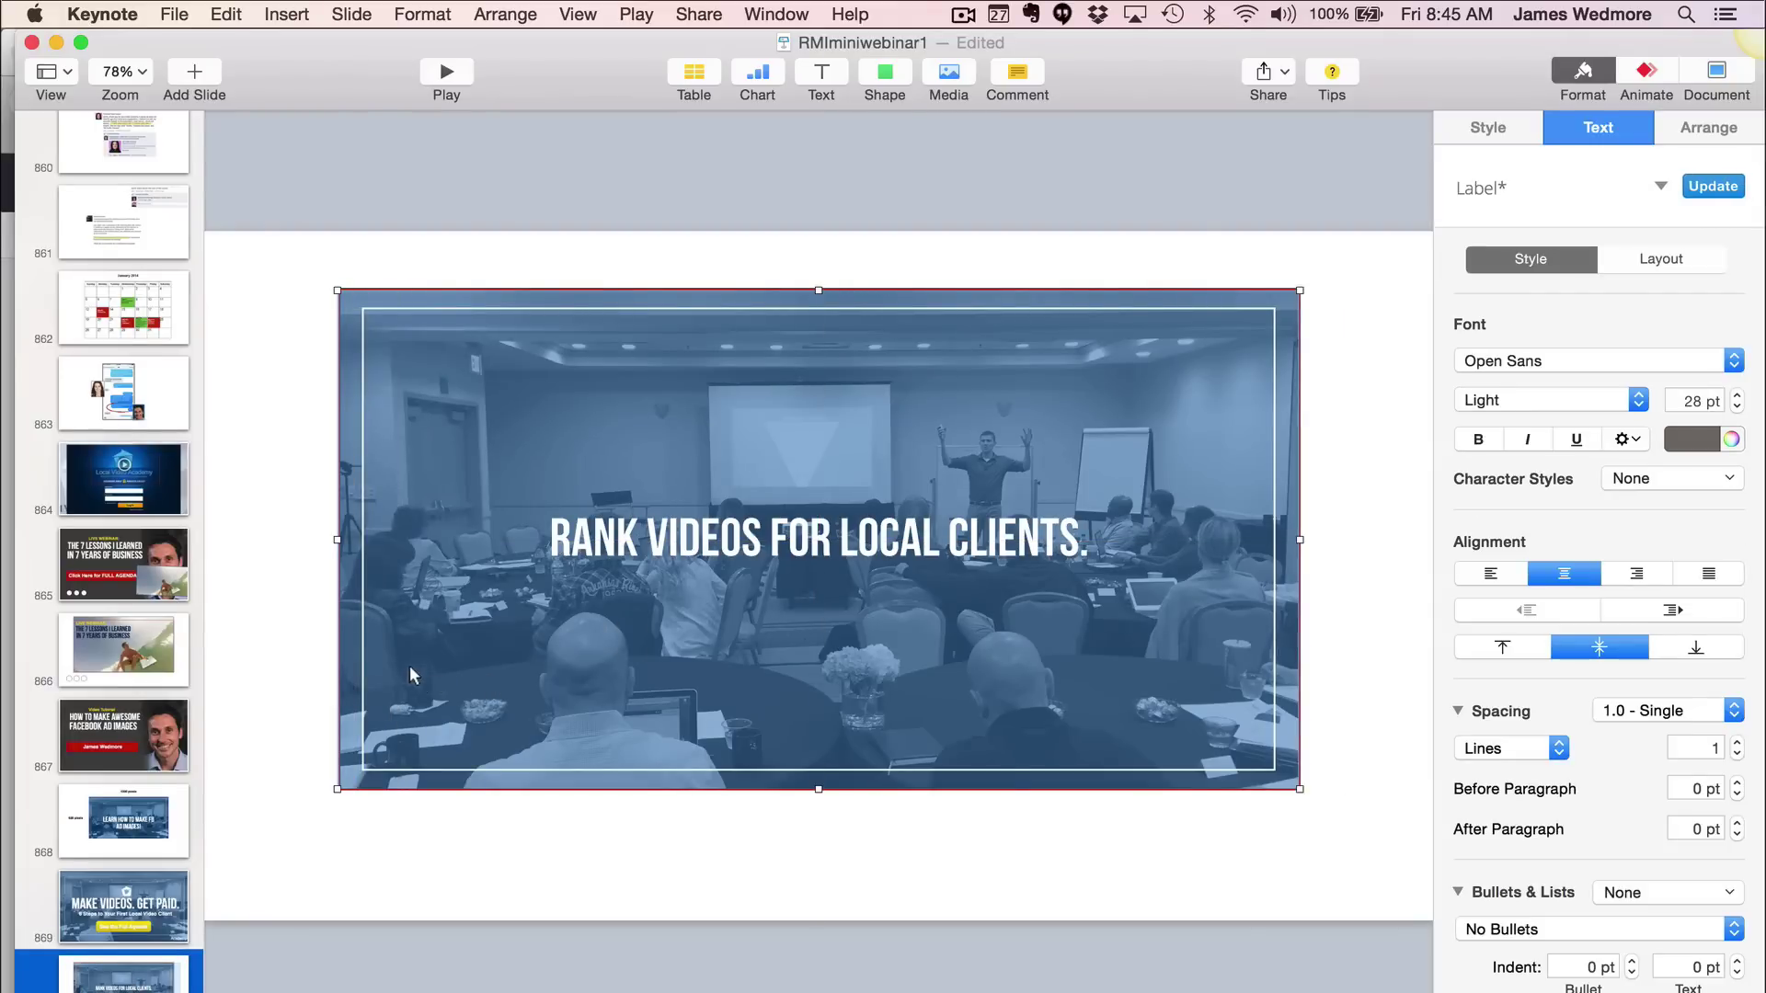
pyautogui.click(241, 690)
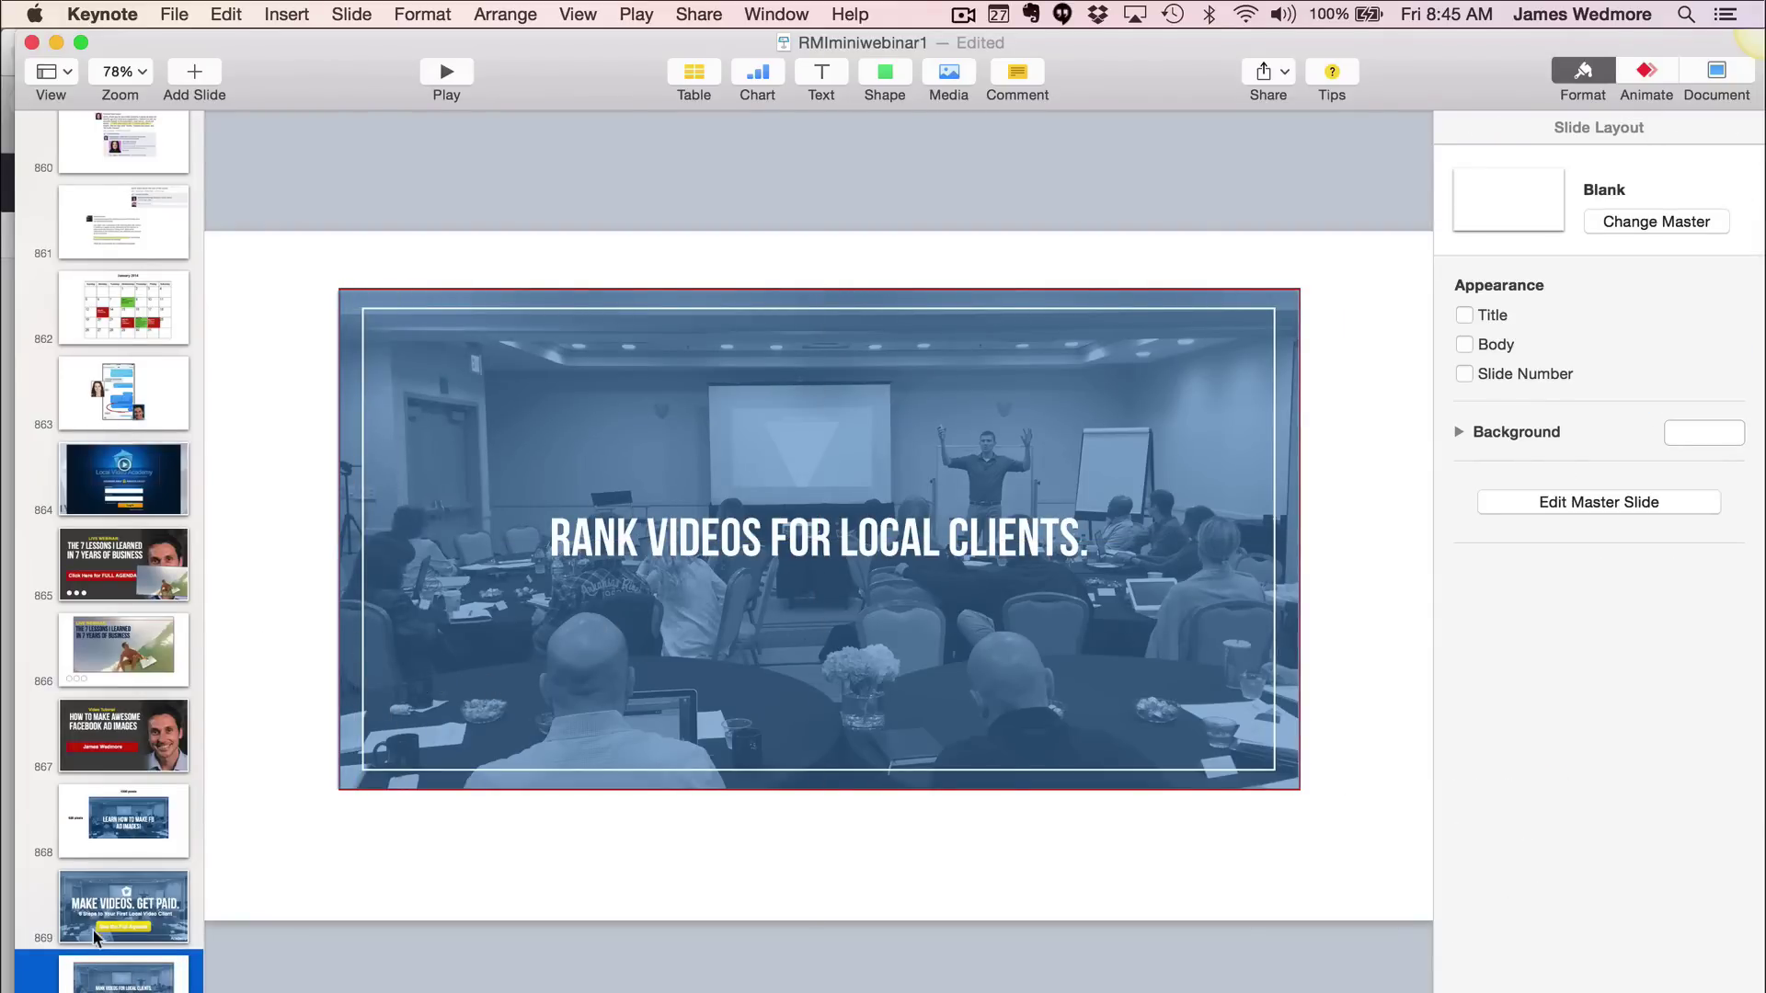
# - Return to the screenshot preview, close it, and switch to the browser
pyautogui.click(90, 987)
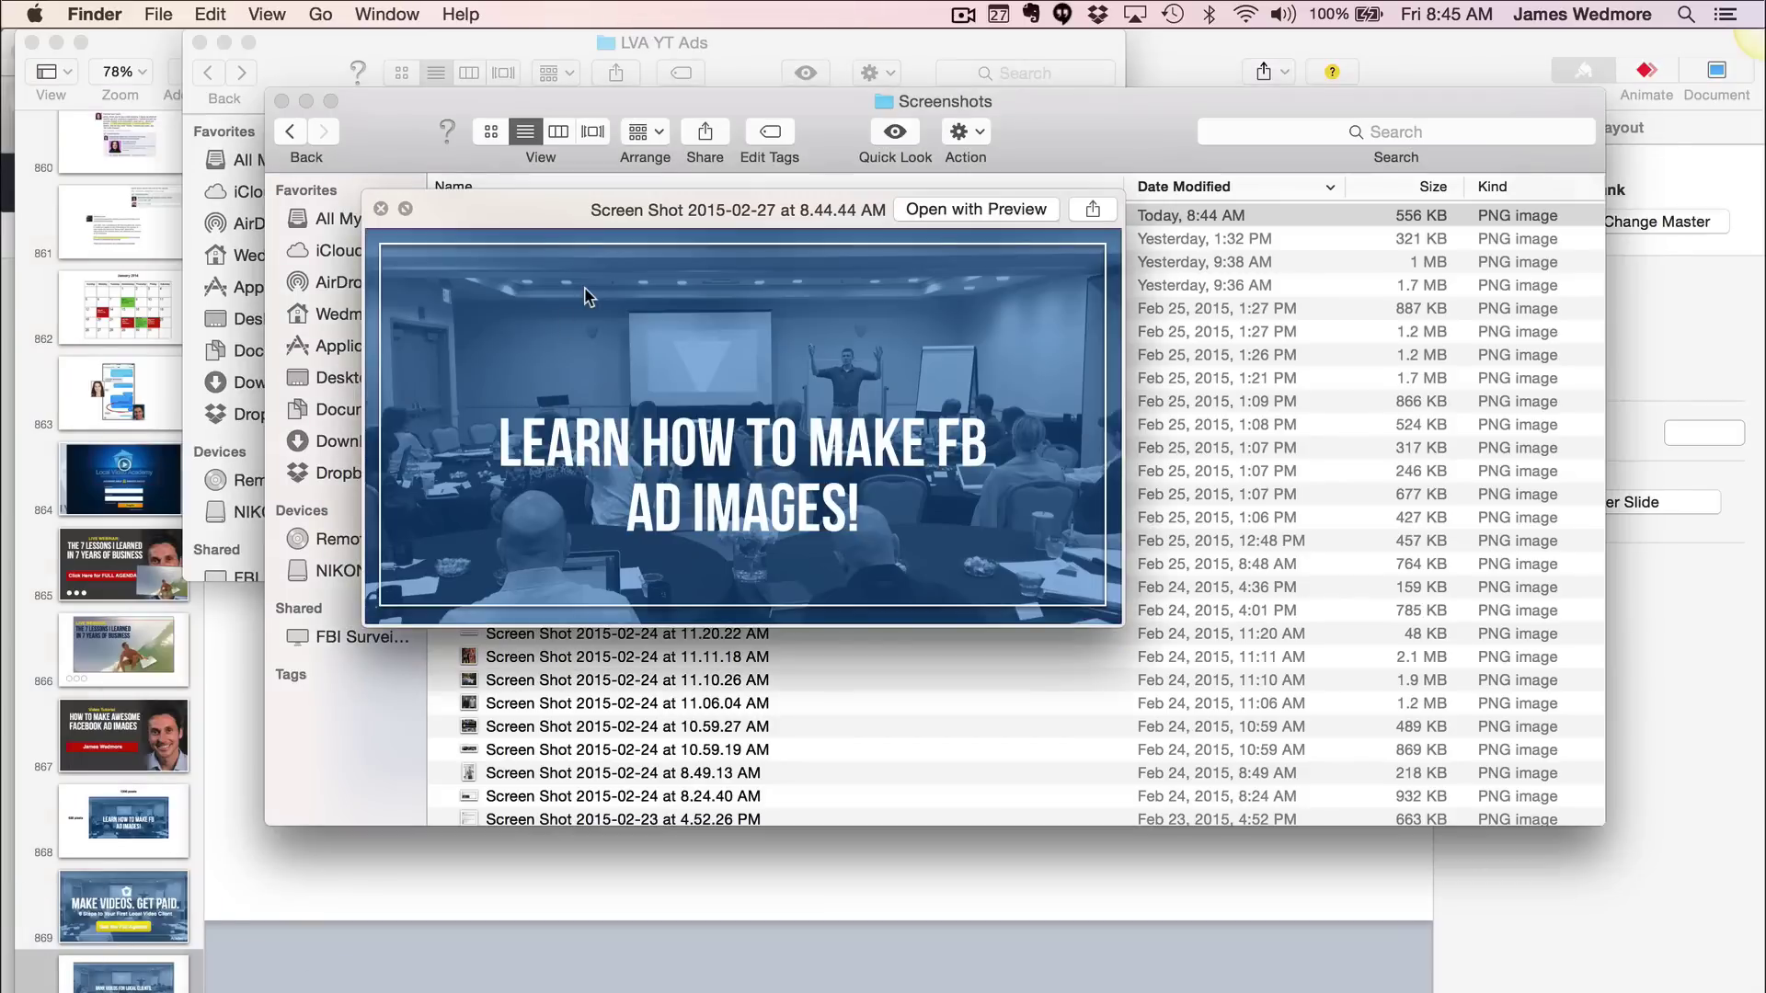
pyautogui.press('space')
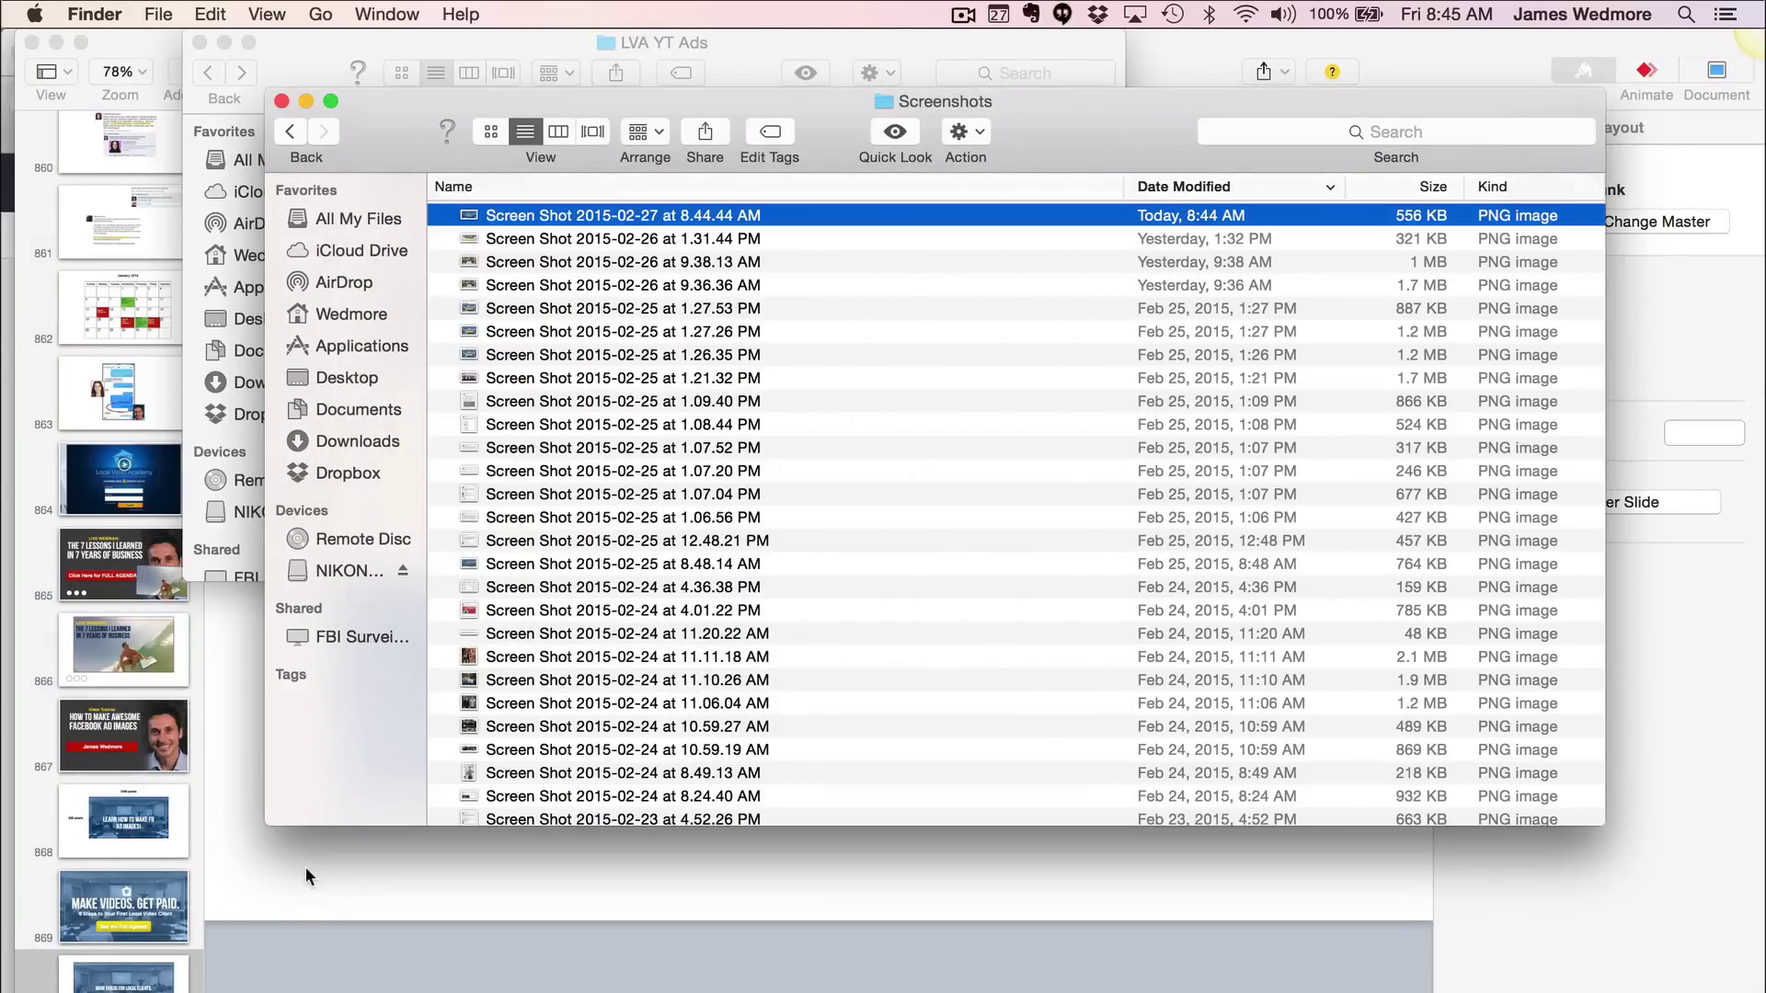
pyautogui.press('super+Tab')
# - Search Google for 'facebook grid tool'
pyautogui.write('facebook grid tool')
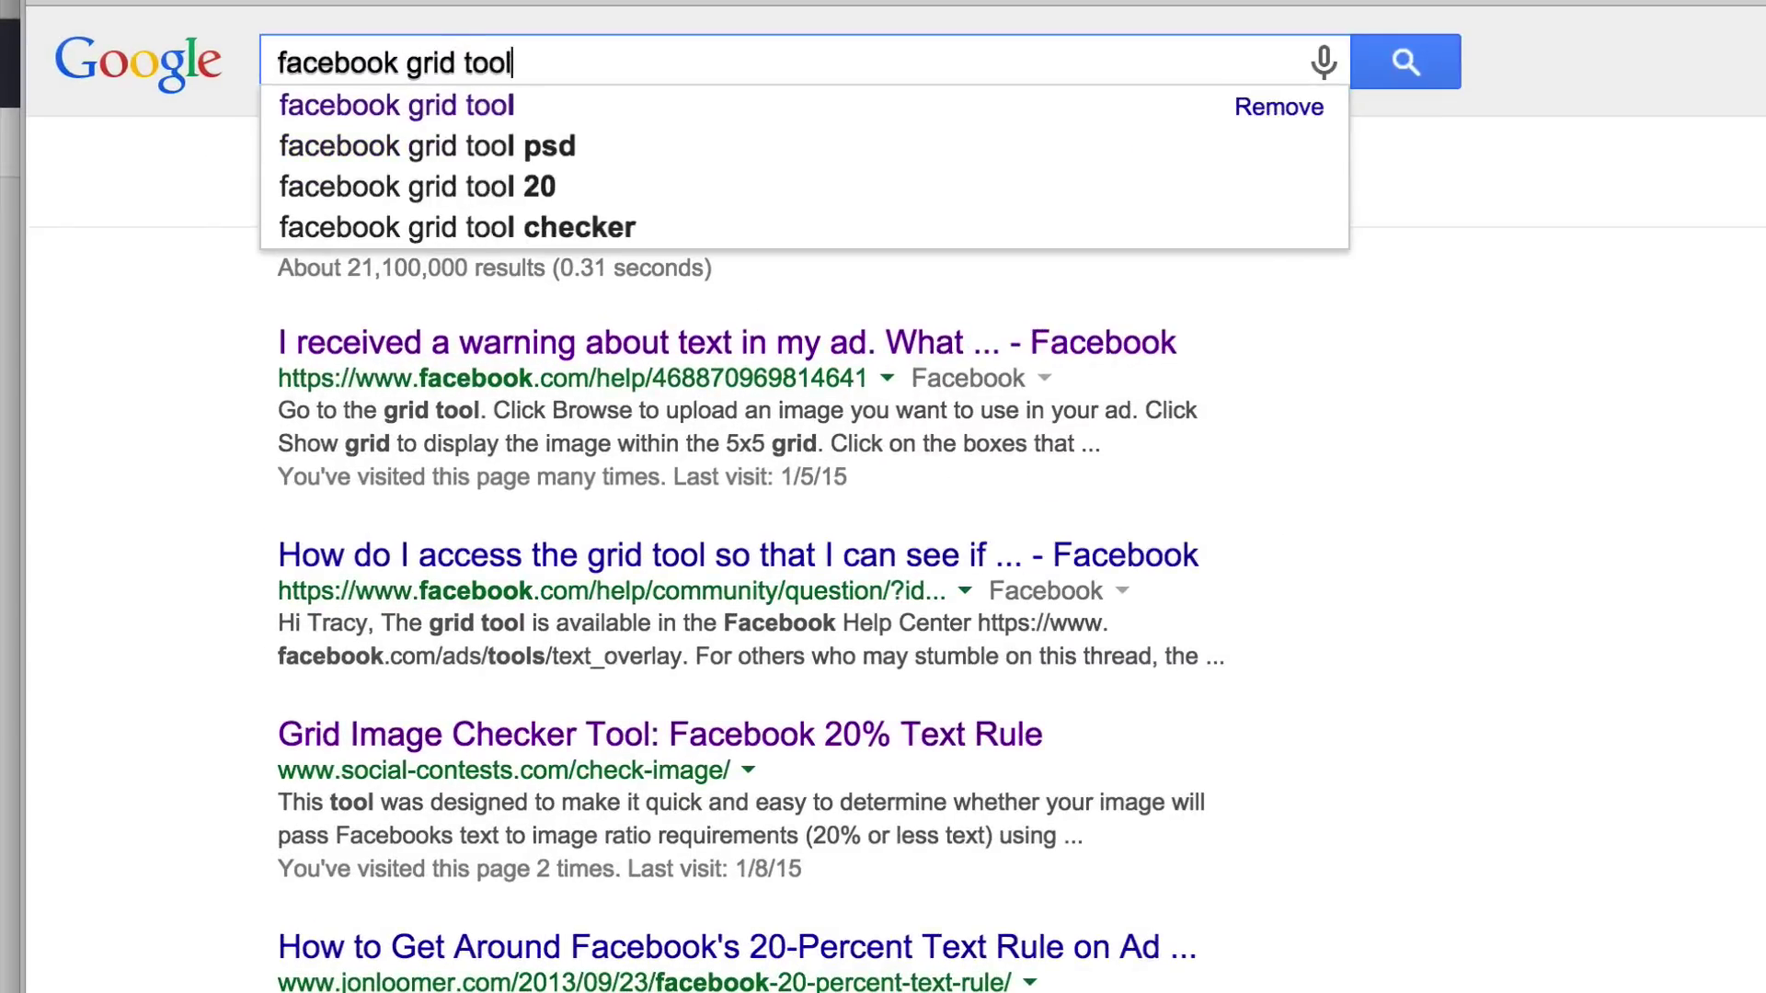
pyautogui.press('Return')
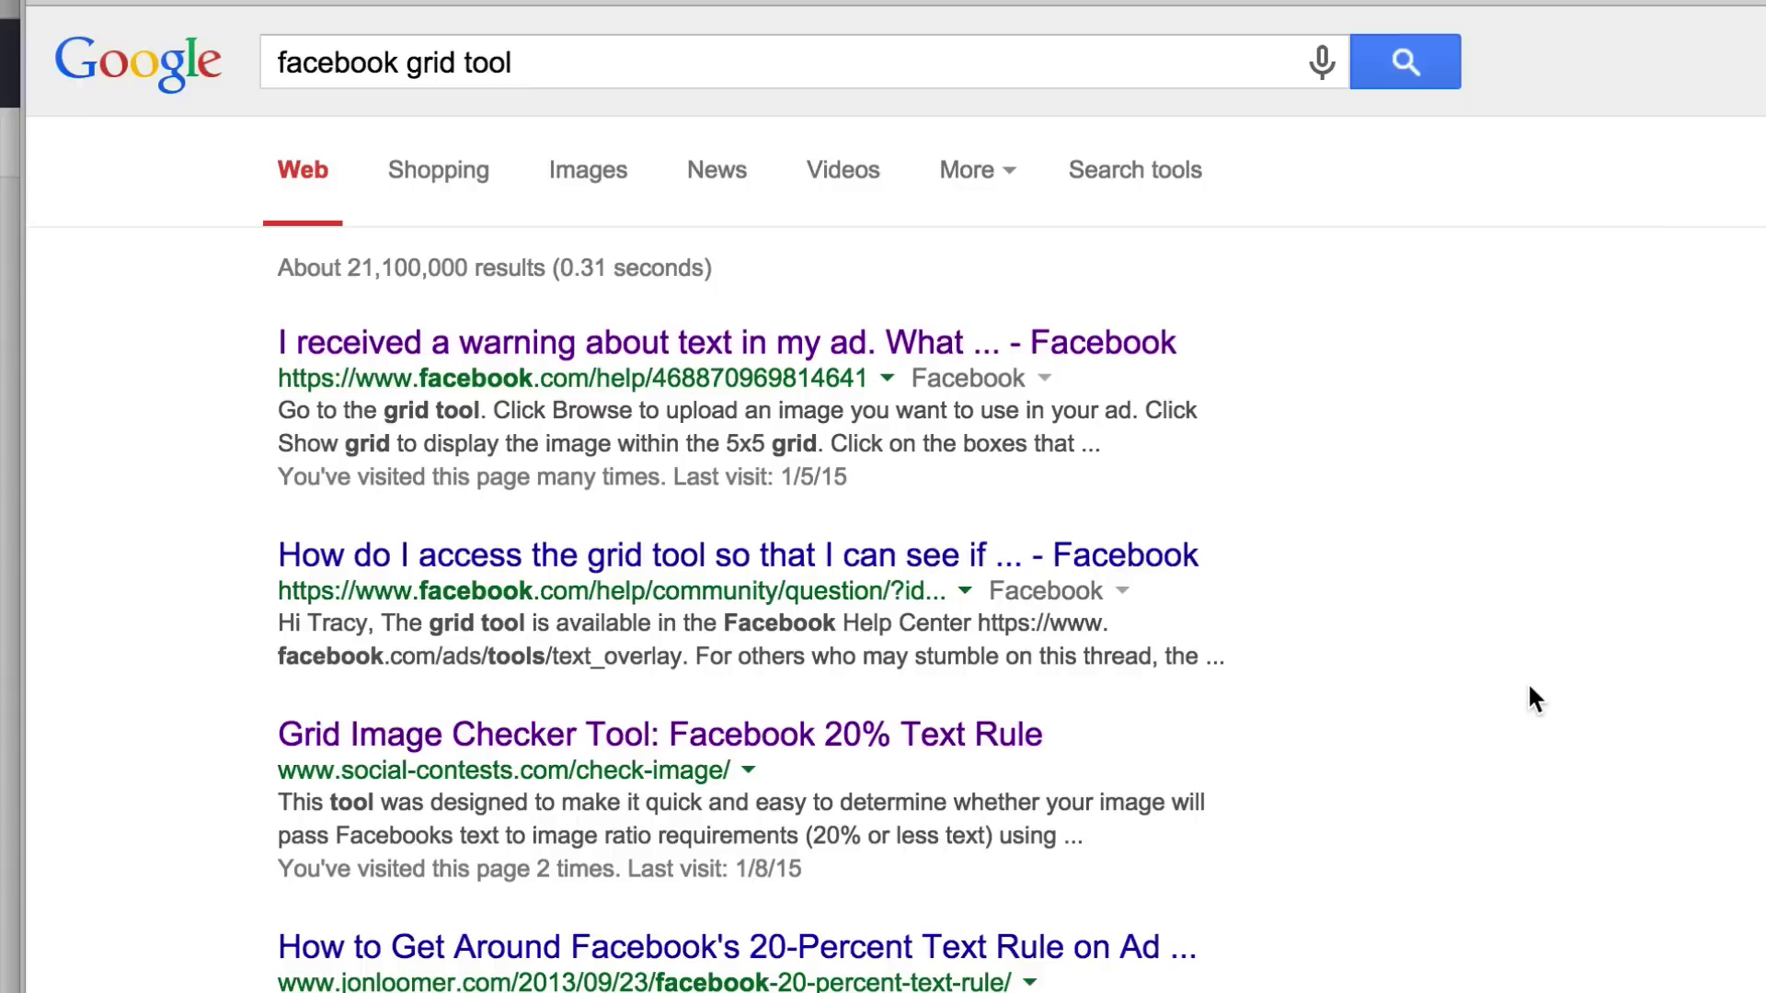
# - Open the Grid Image Checker Tool page and upload the 8.44.44 AM ad screenshot from Screenshots
pyautogui.click(388, 750)
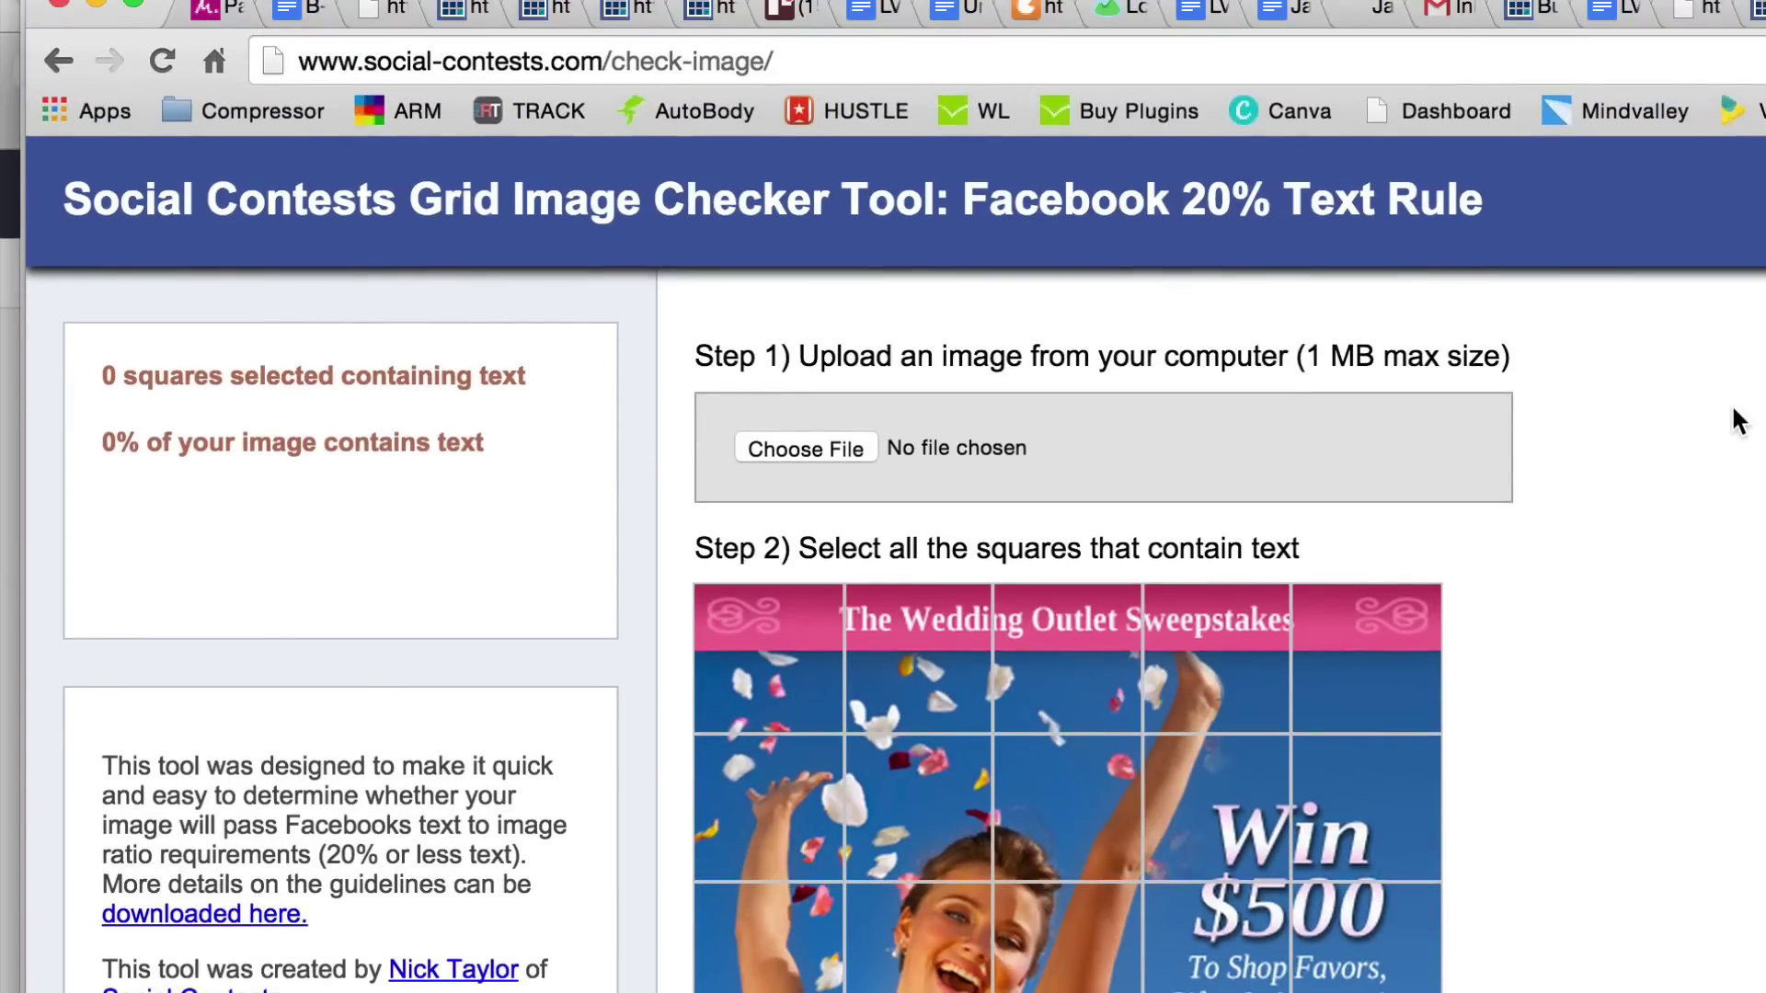
pyautogui.scroll(-5, 1738, 421)
pyautogui.scroll(5, 1738, 421)
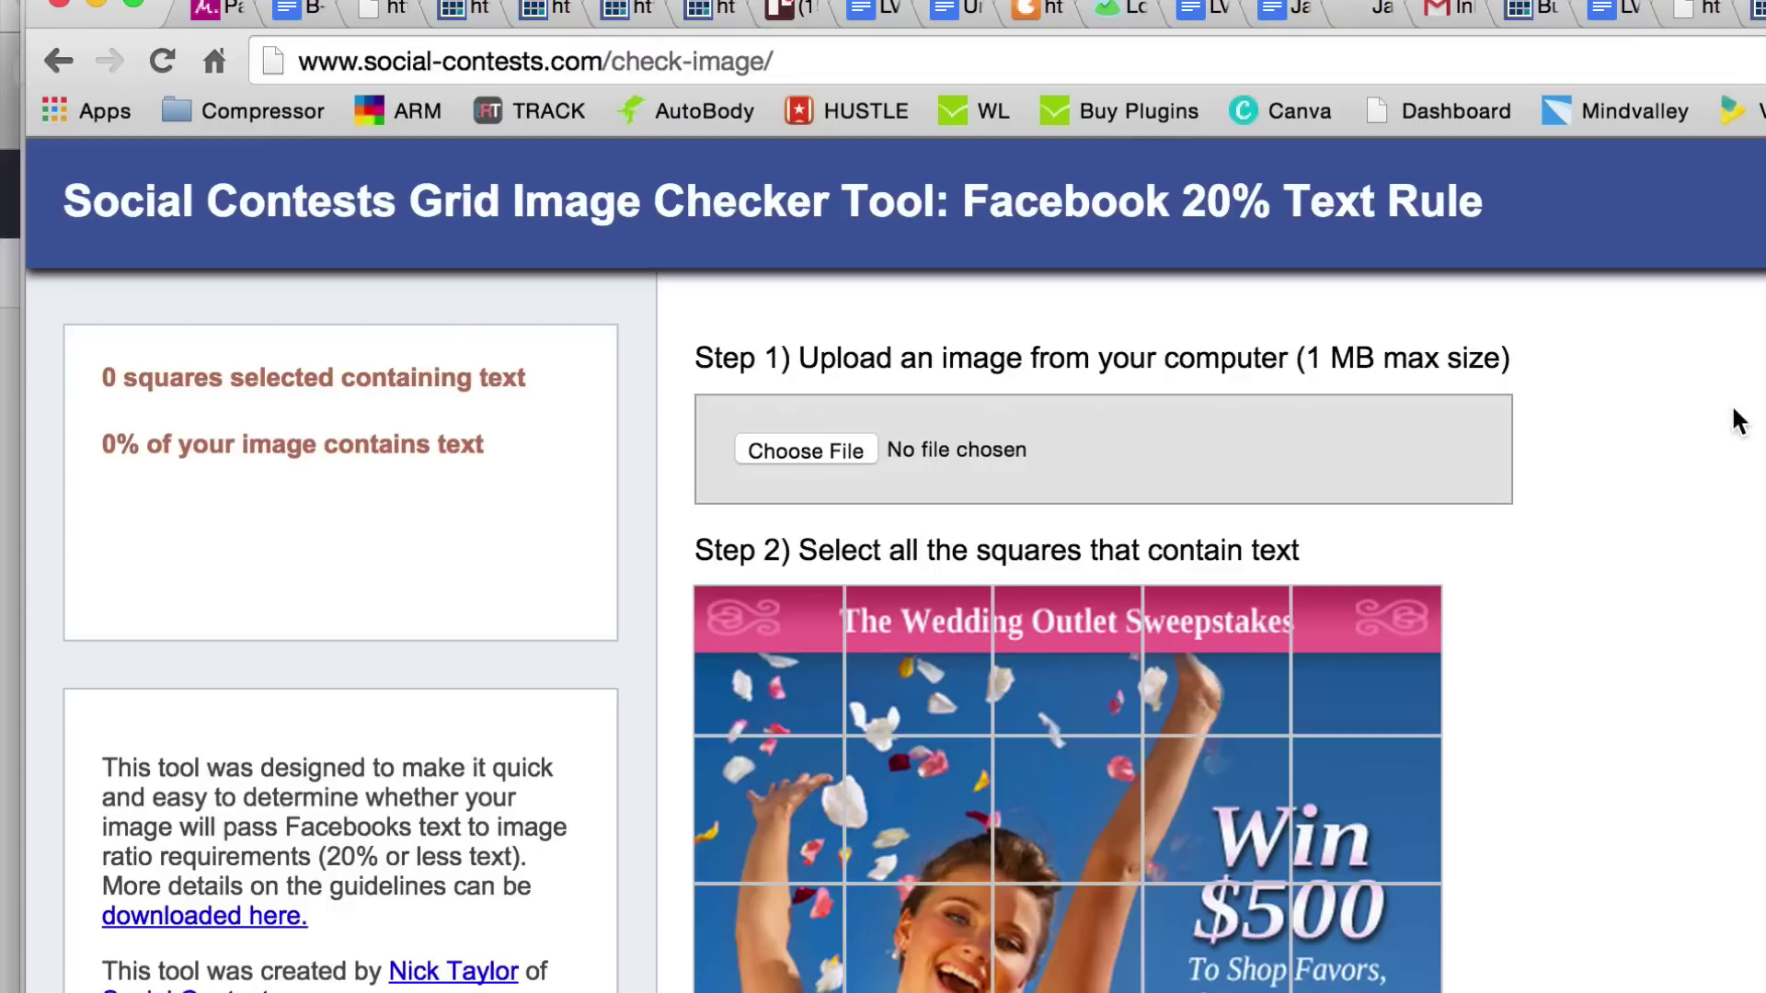
pyautogui.click(779, 454)
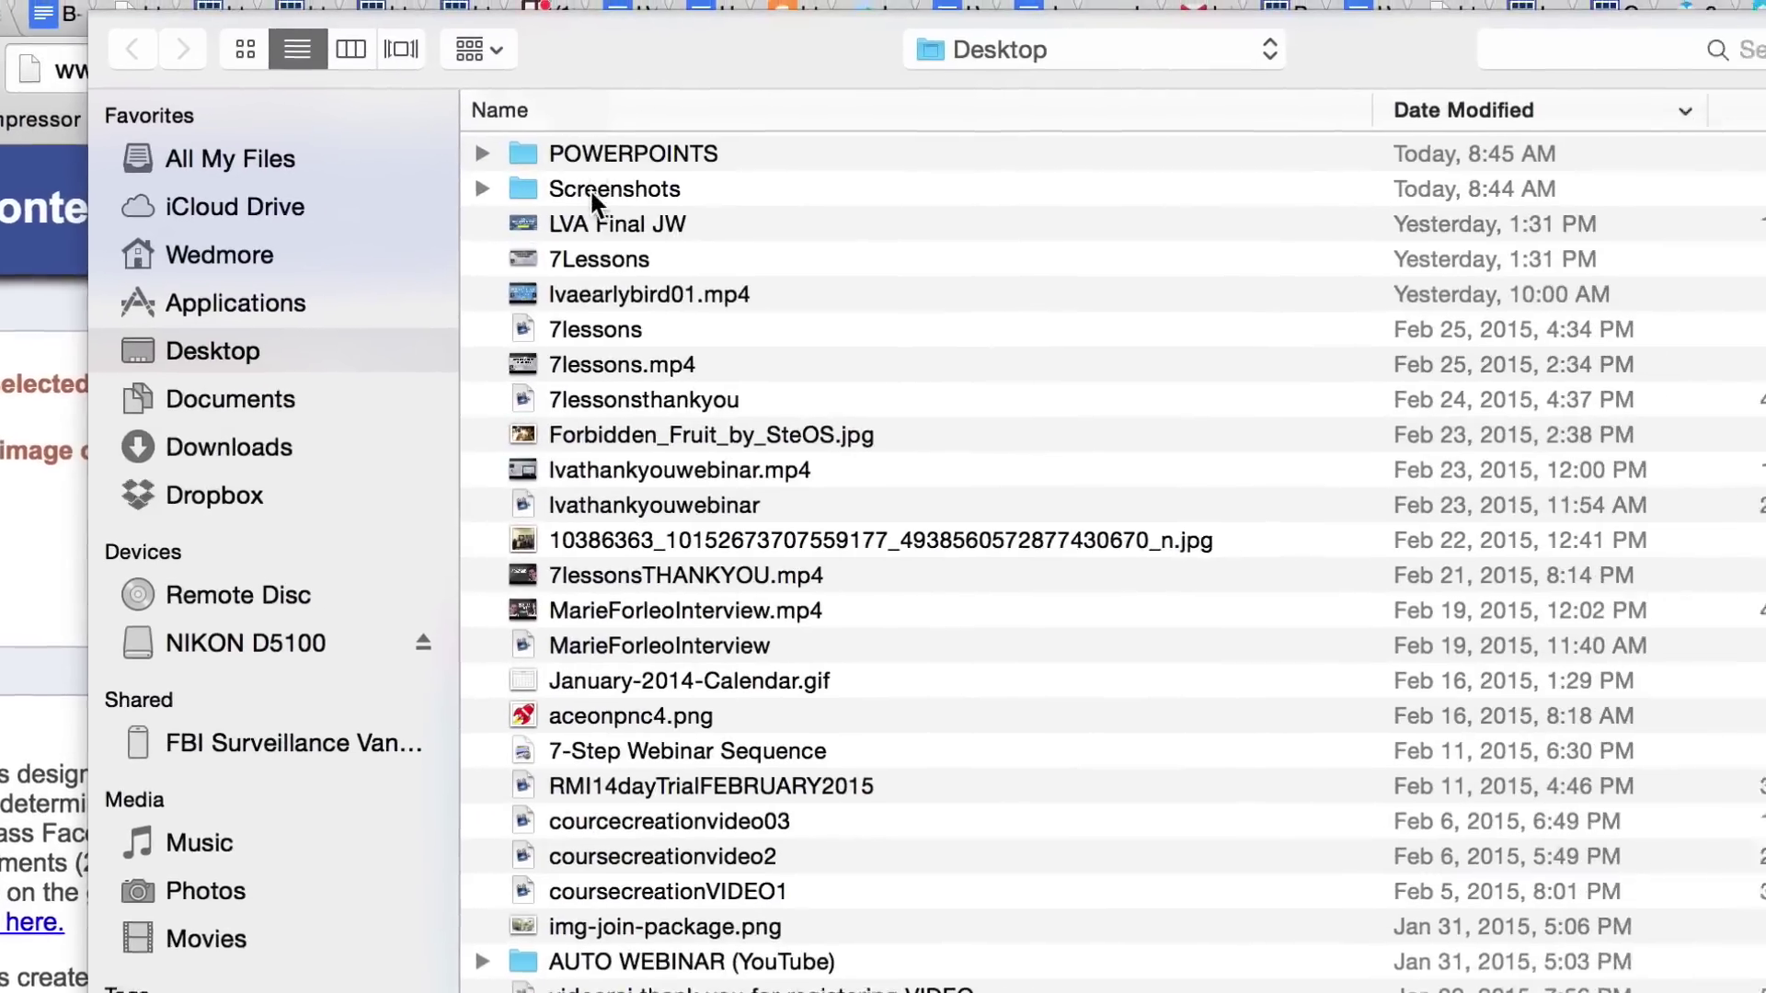
pyautogui.click(589, 189)
pyautogui.doubleClick(589, 192)
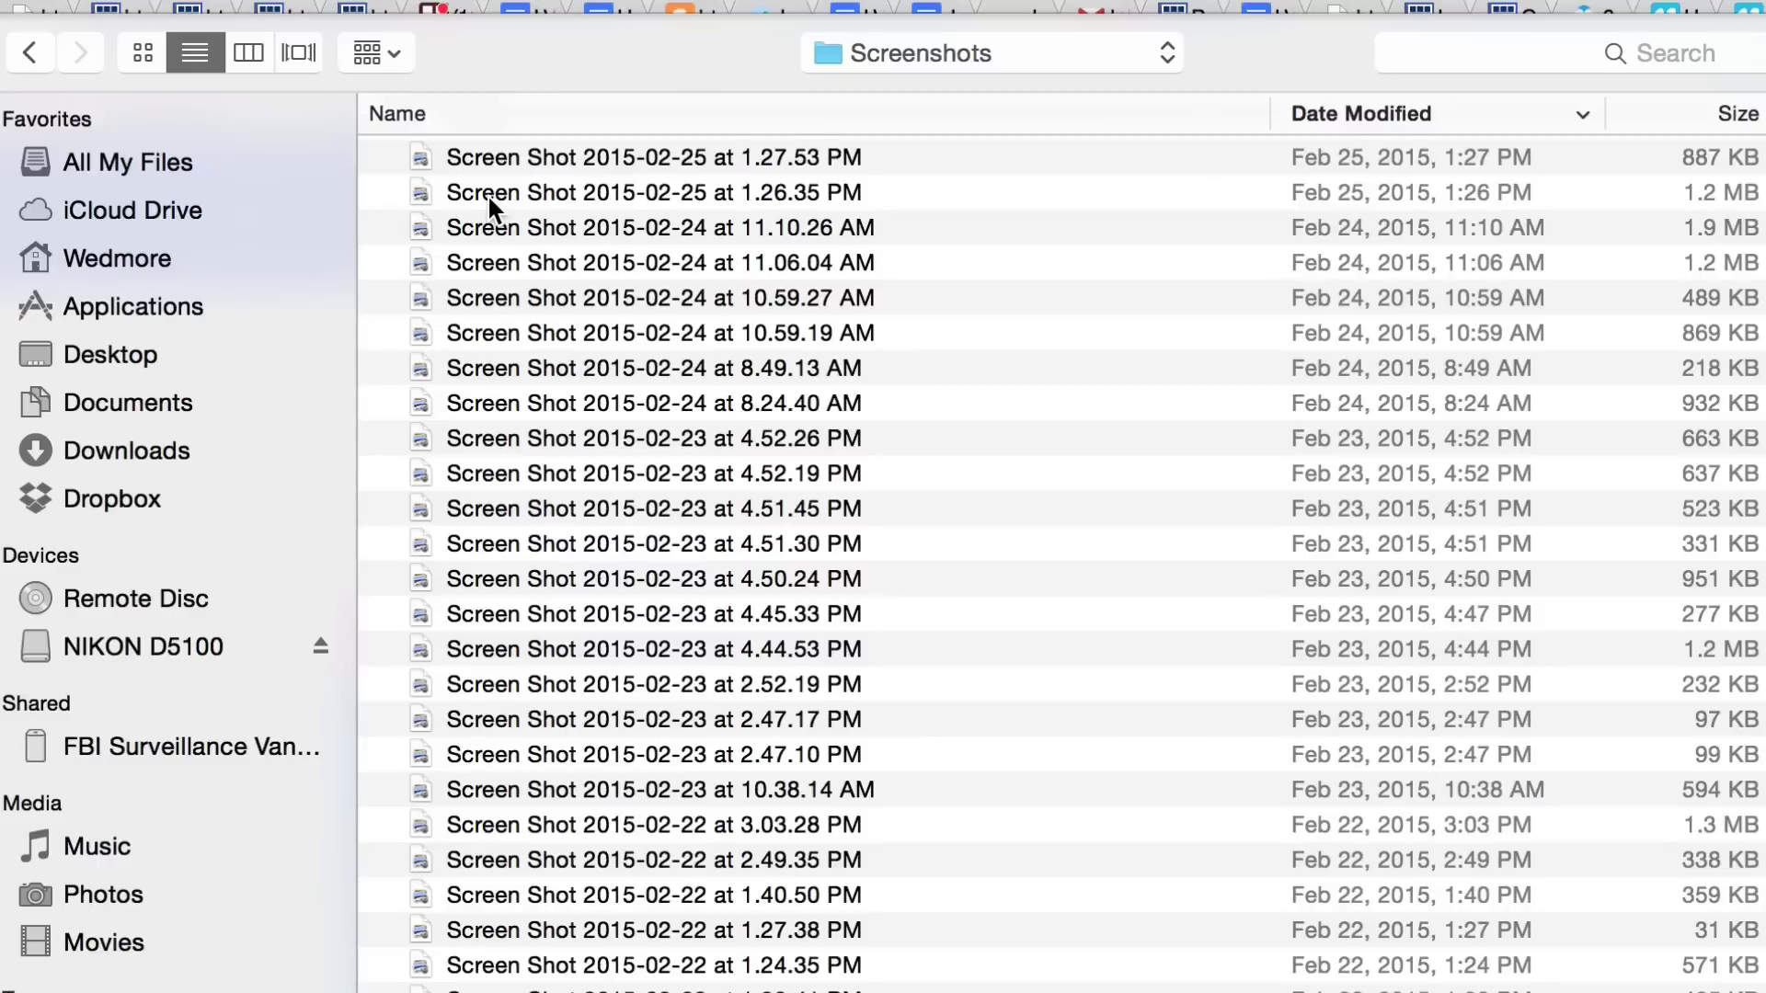
pyautogui.click(599, 159)
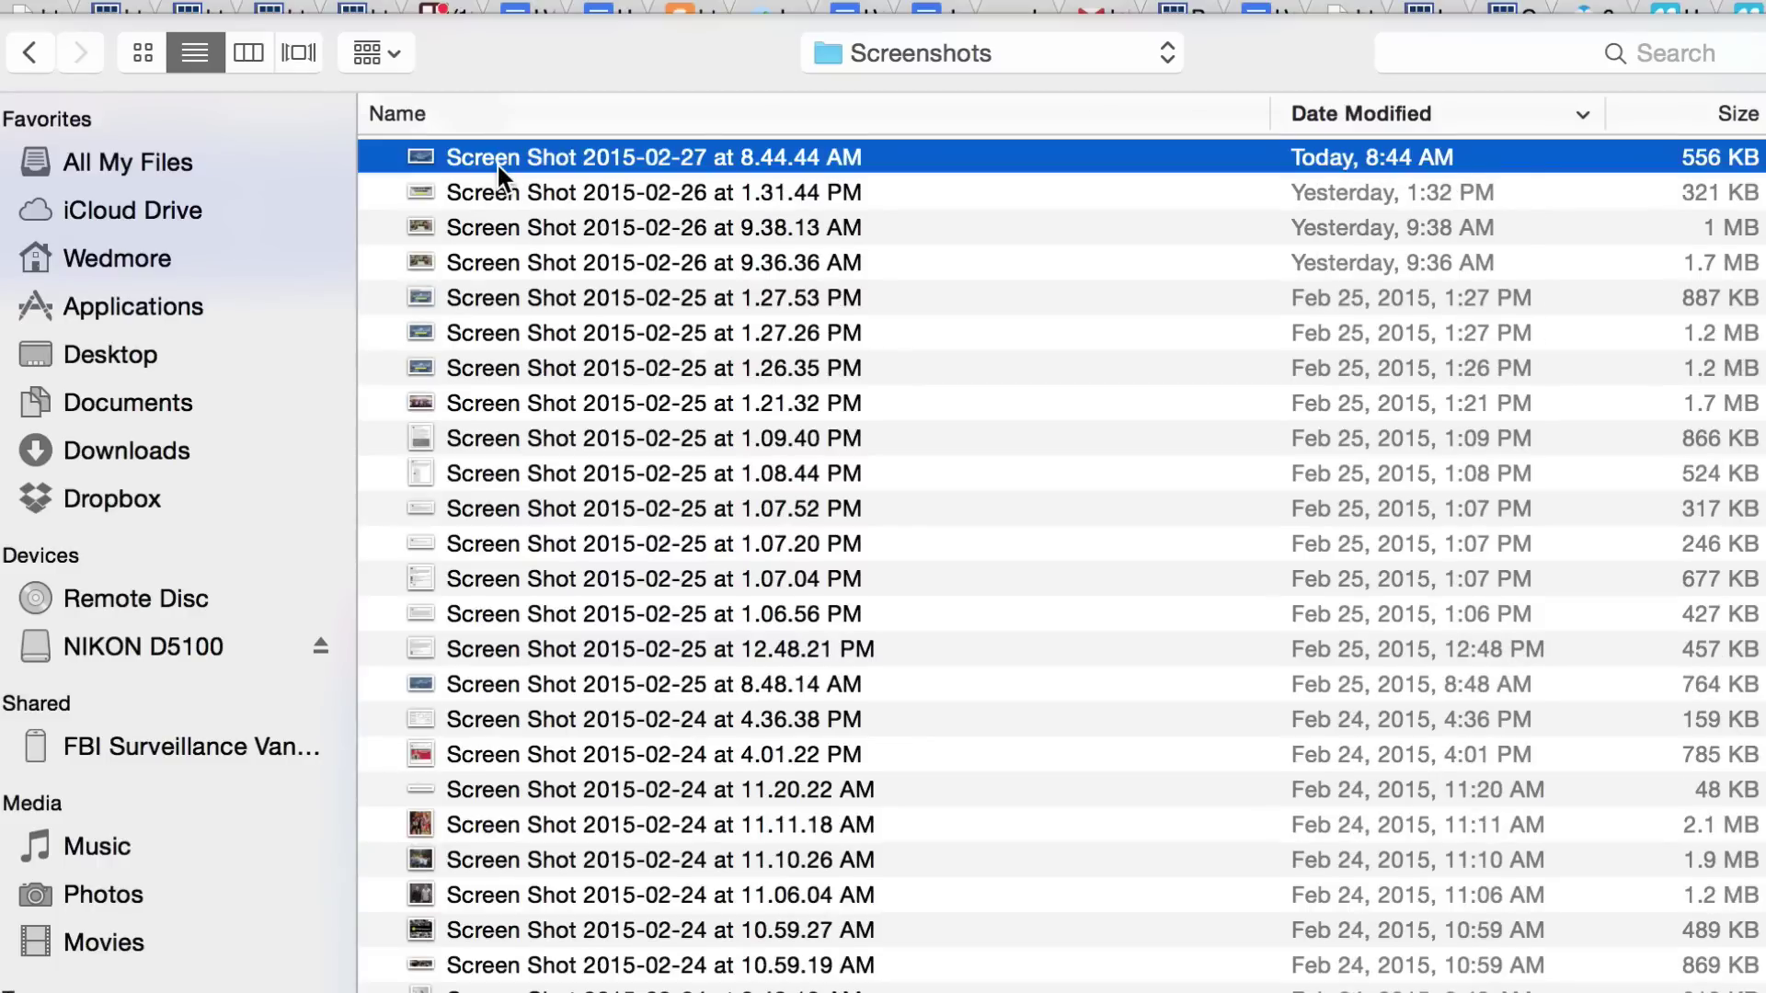
pyautogui.doubleClick(497, 161)
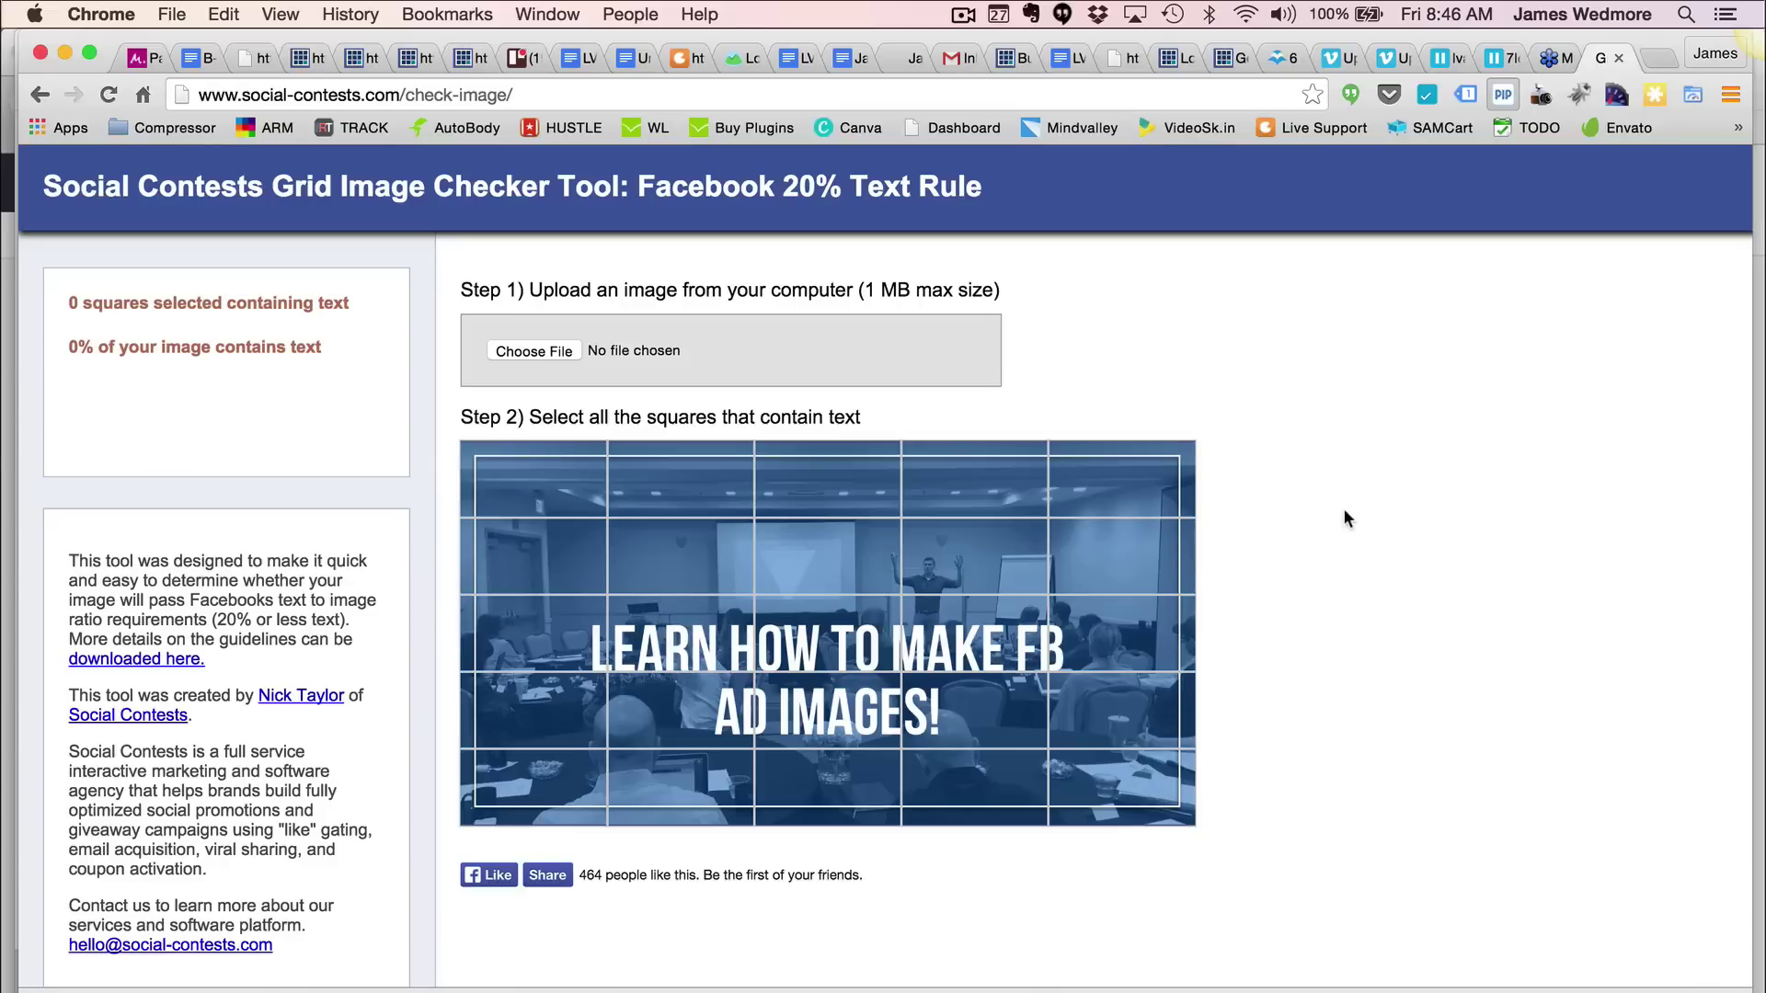
pyautogui.scroll(-2, 1210, 529)
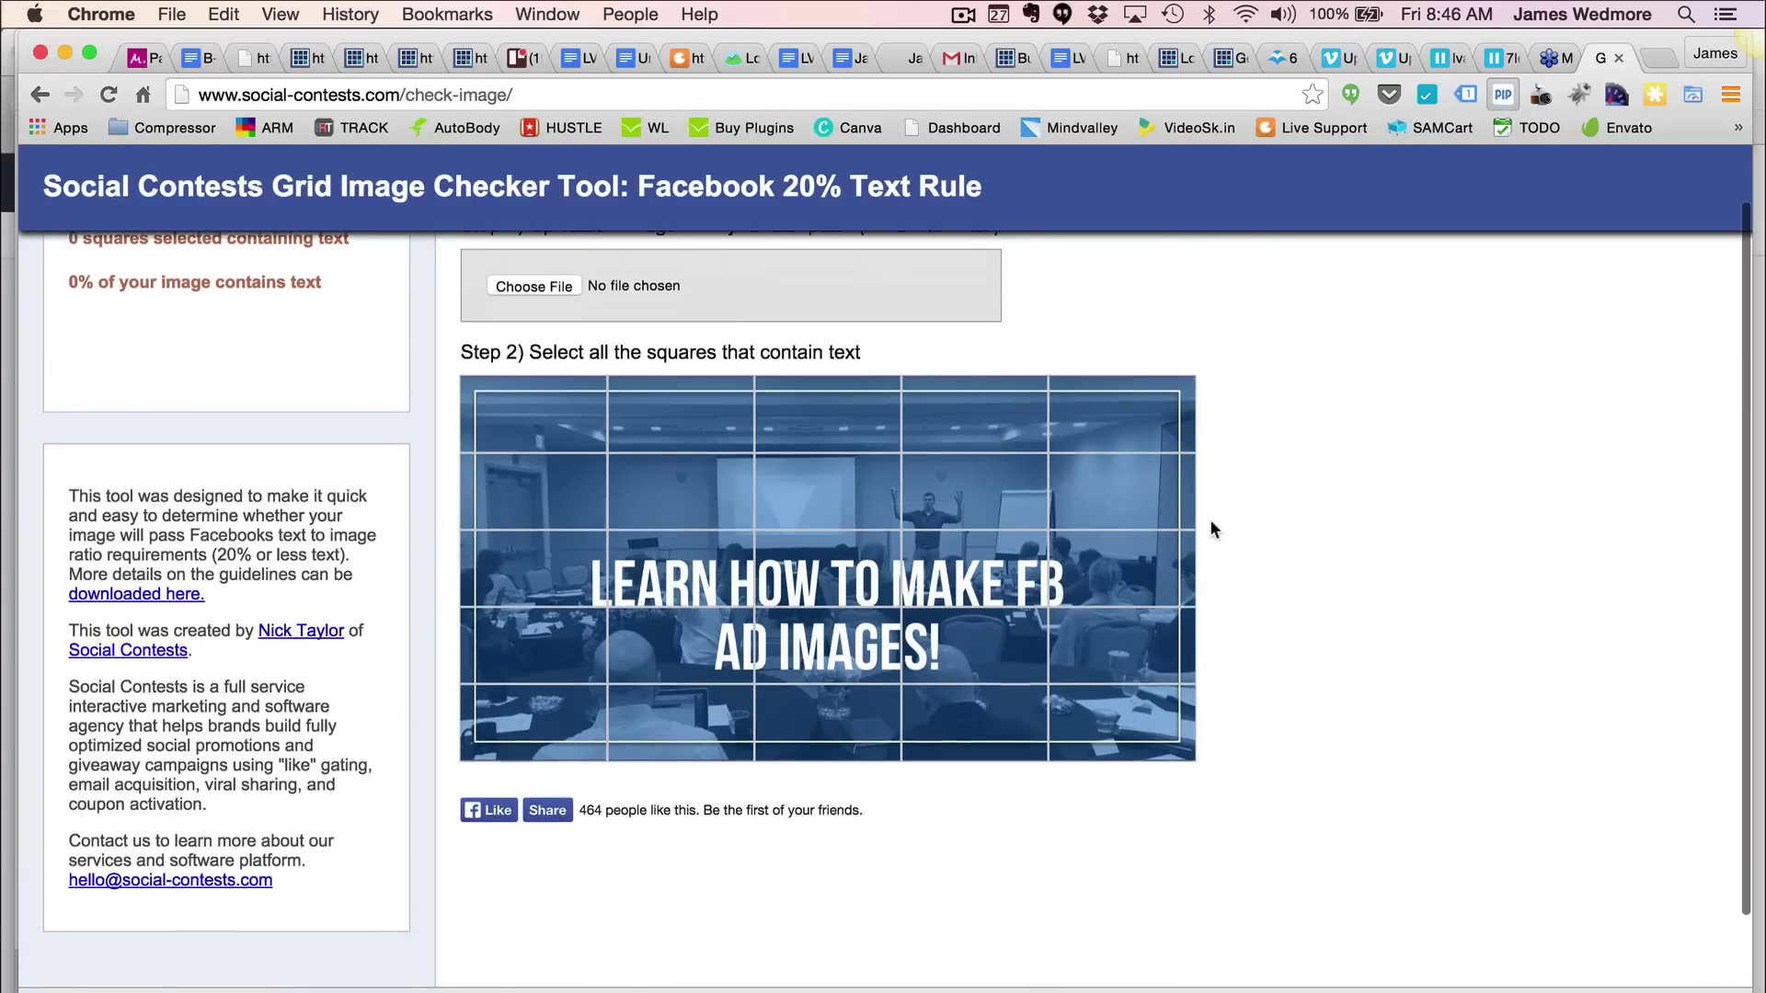
pyautogui.scroll(2, 1211, 529)
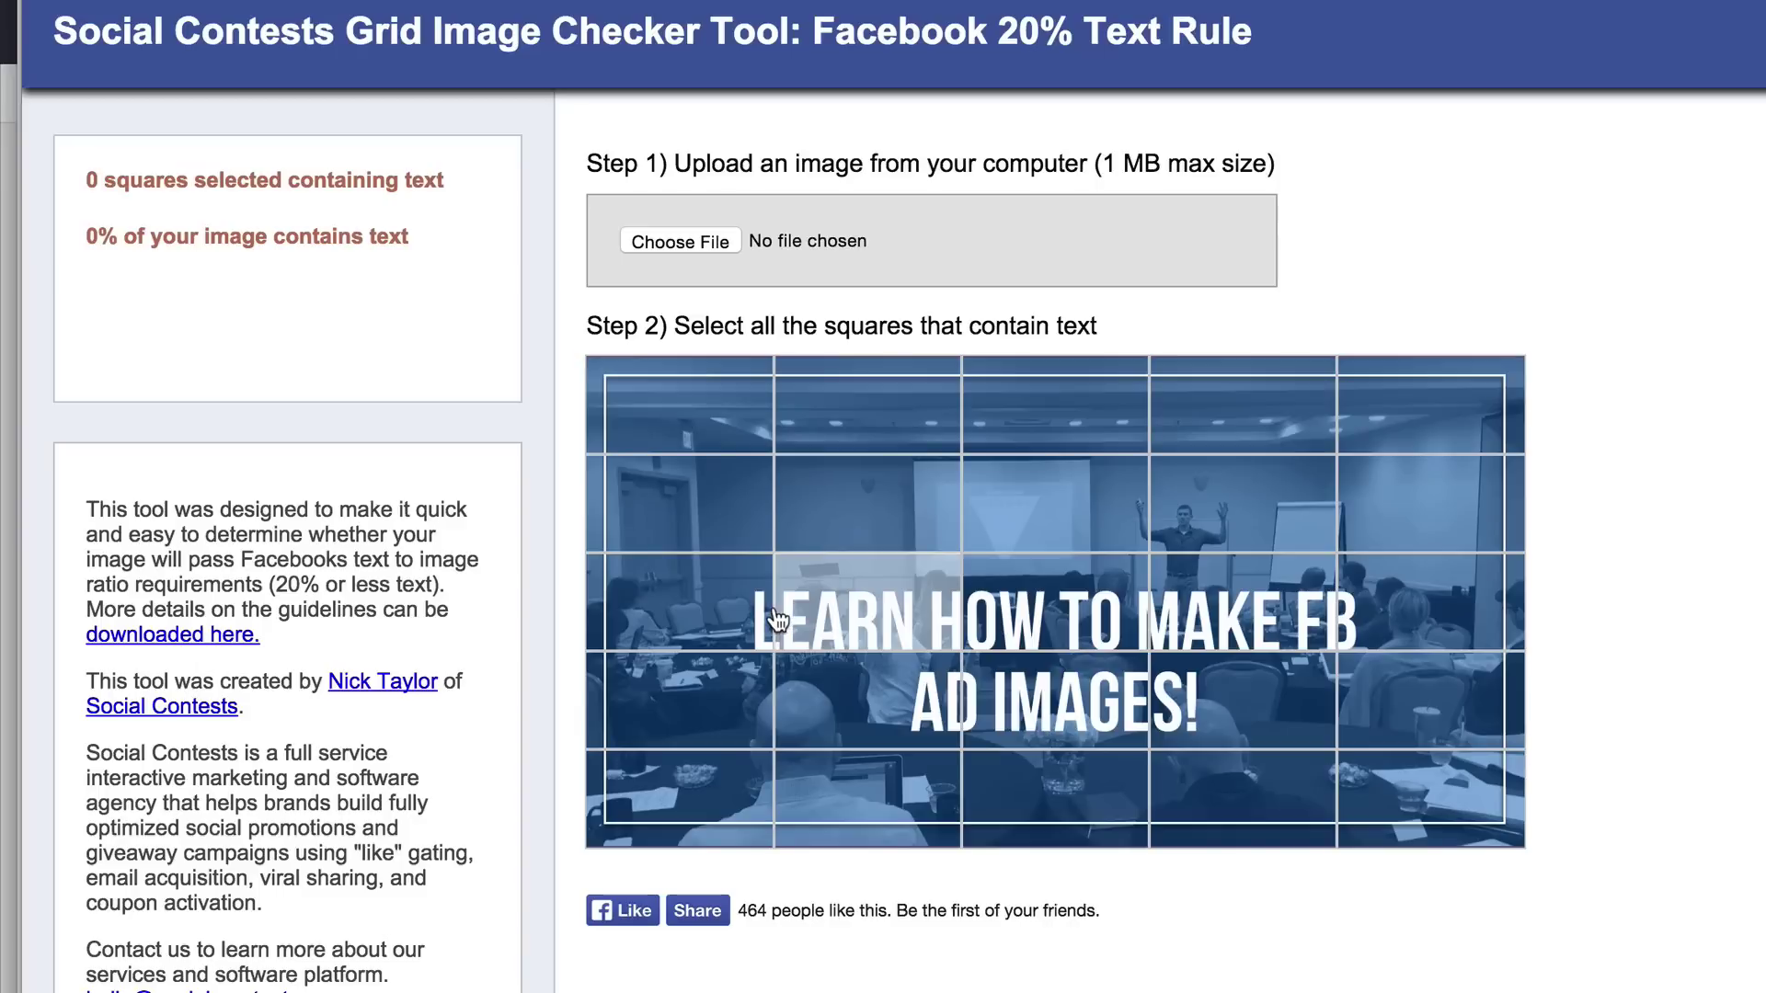
# - Mark the grid squares covering the headline and nearby text
pyautogui.click(851, 623)
pyautogui.click(1055, 607)
pyautogui.click(1242, 607)
pyautogui.click(1045, 691)
pyautogui.click(865, 699)
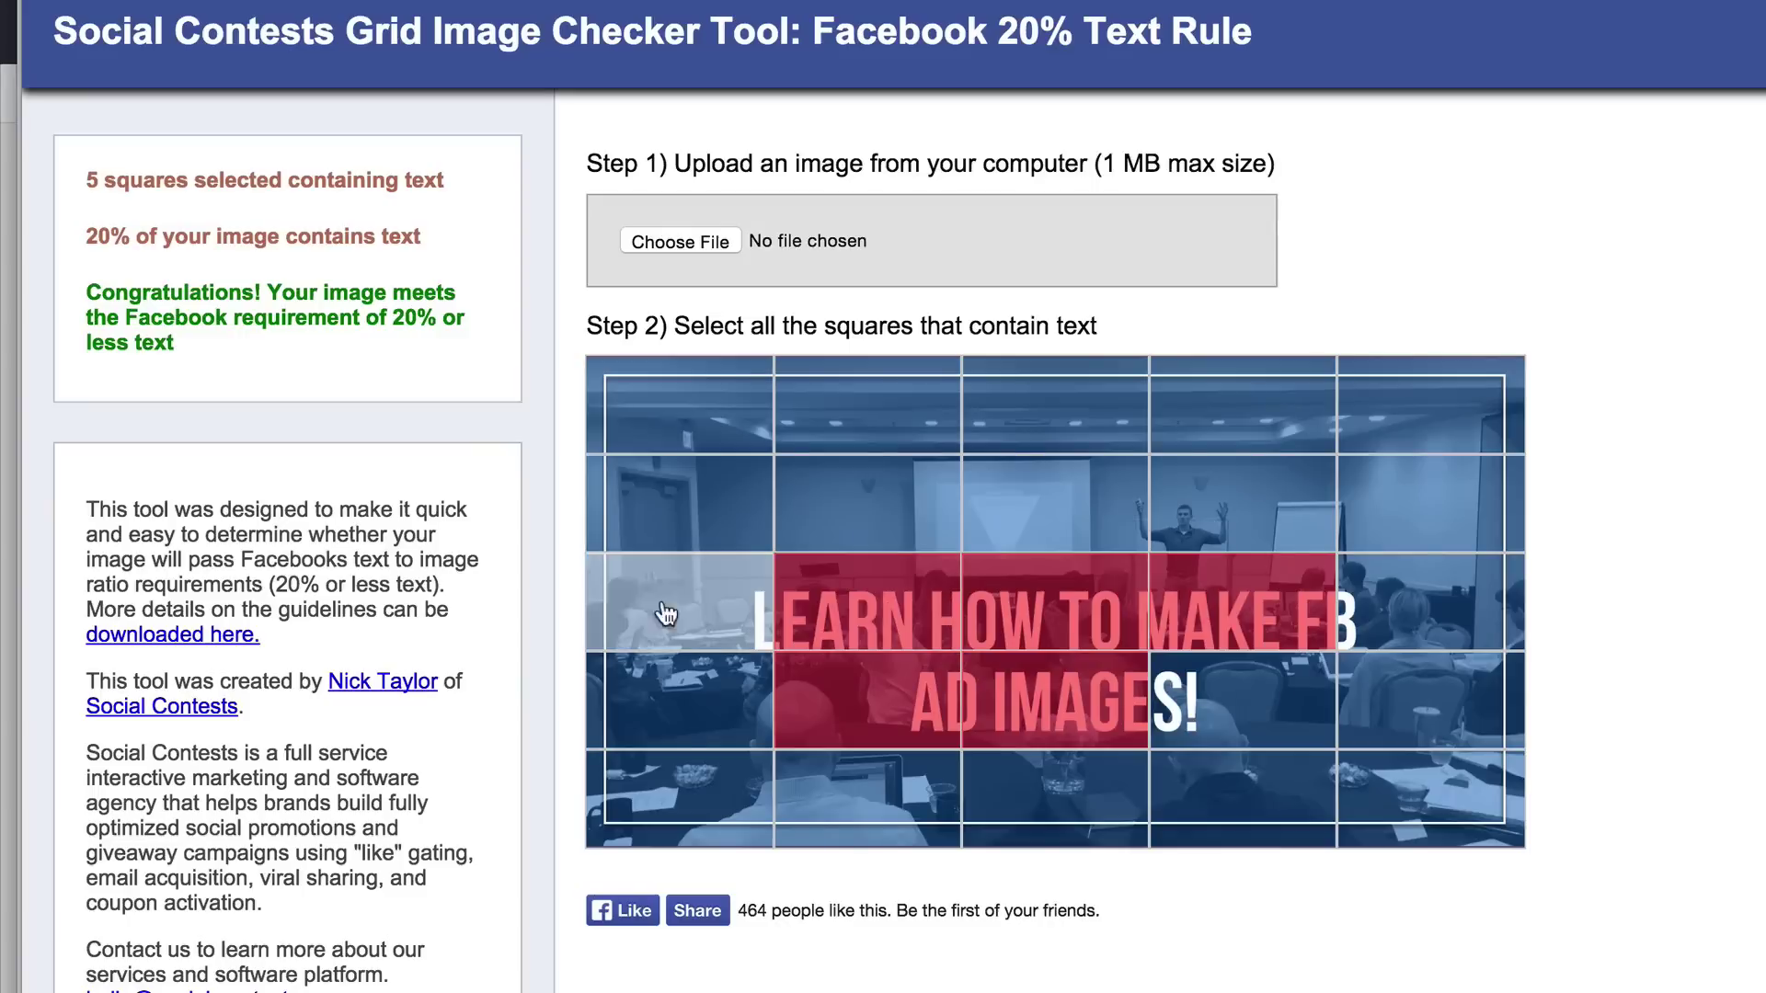
pyautogui.click(713, 616)
pyautogui.click(1269, 709)
pyautogui.click(1490, 597)
pyautogui.click(1432, 517)
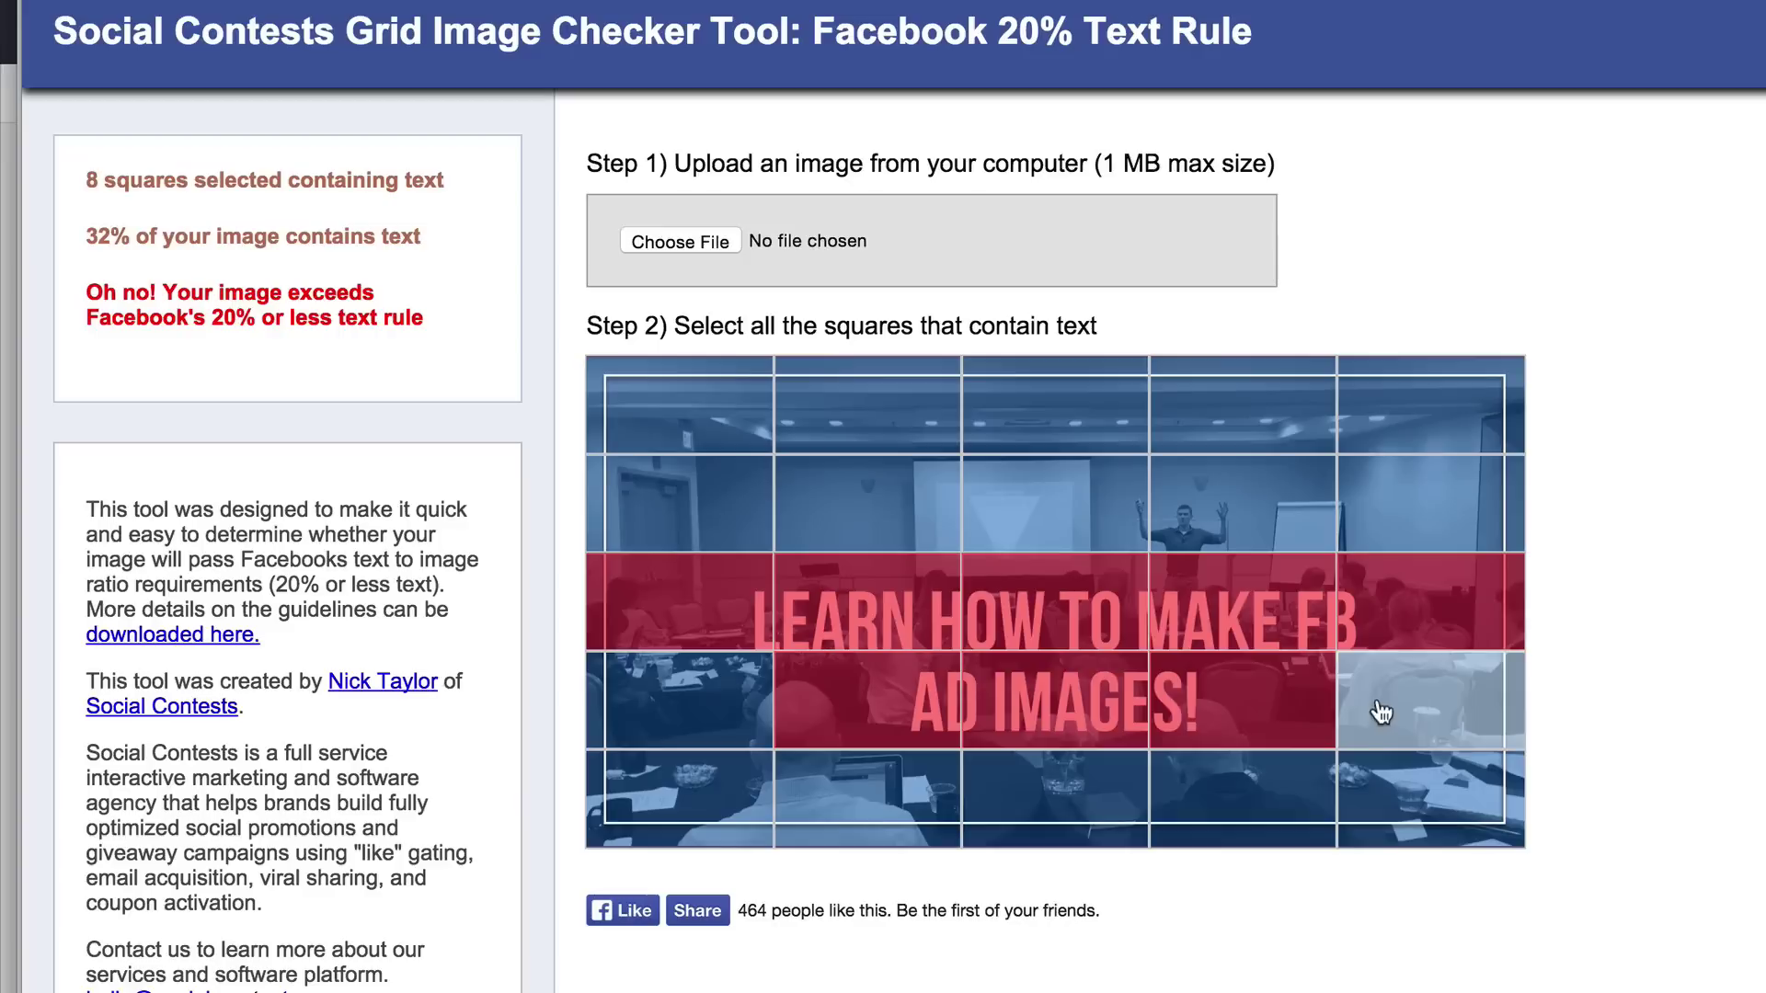
# - Unmark three extra squares to reach 5 squares / 20%, then screenshot the graded grid
pyautogui.click(1208, 727)
pyautogui.click(1499, 612)
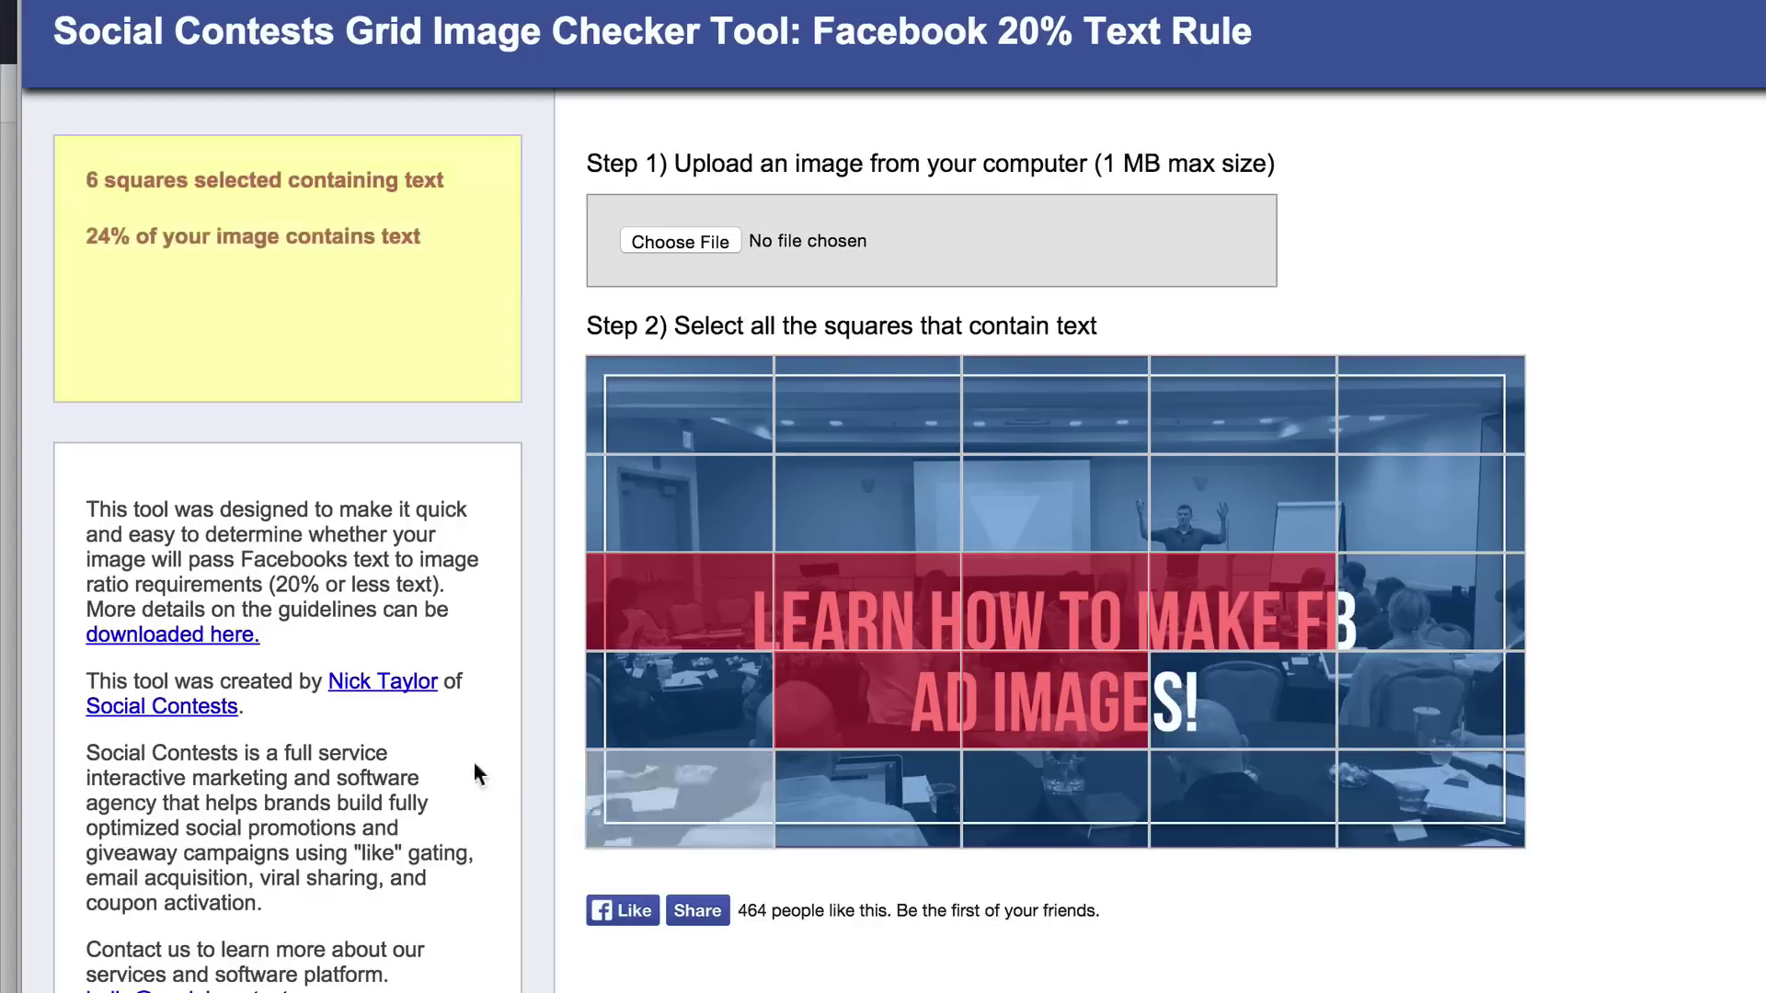
pyautogui.click(736, 618)
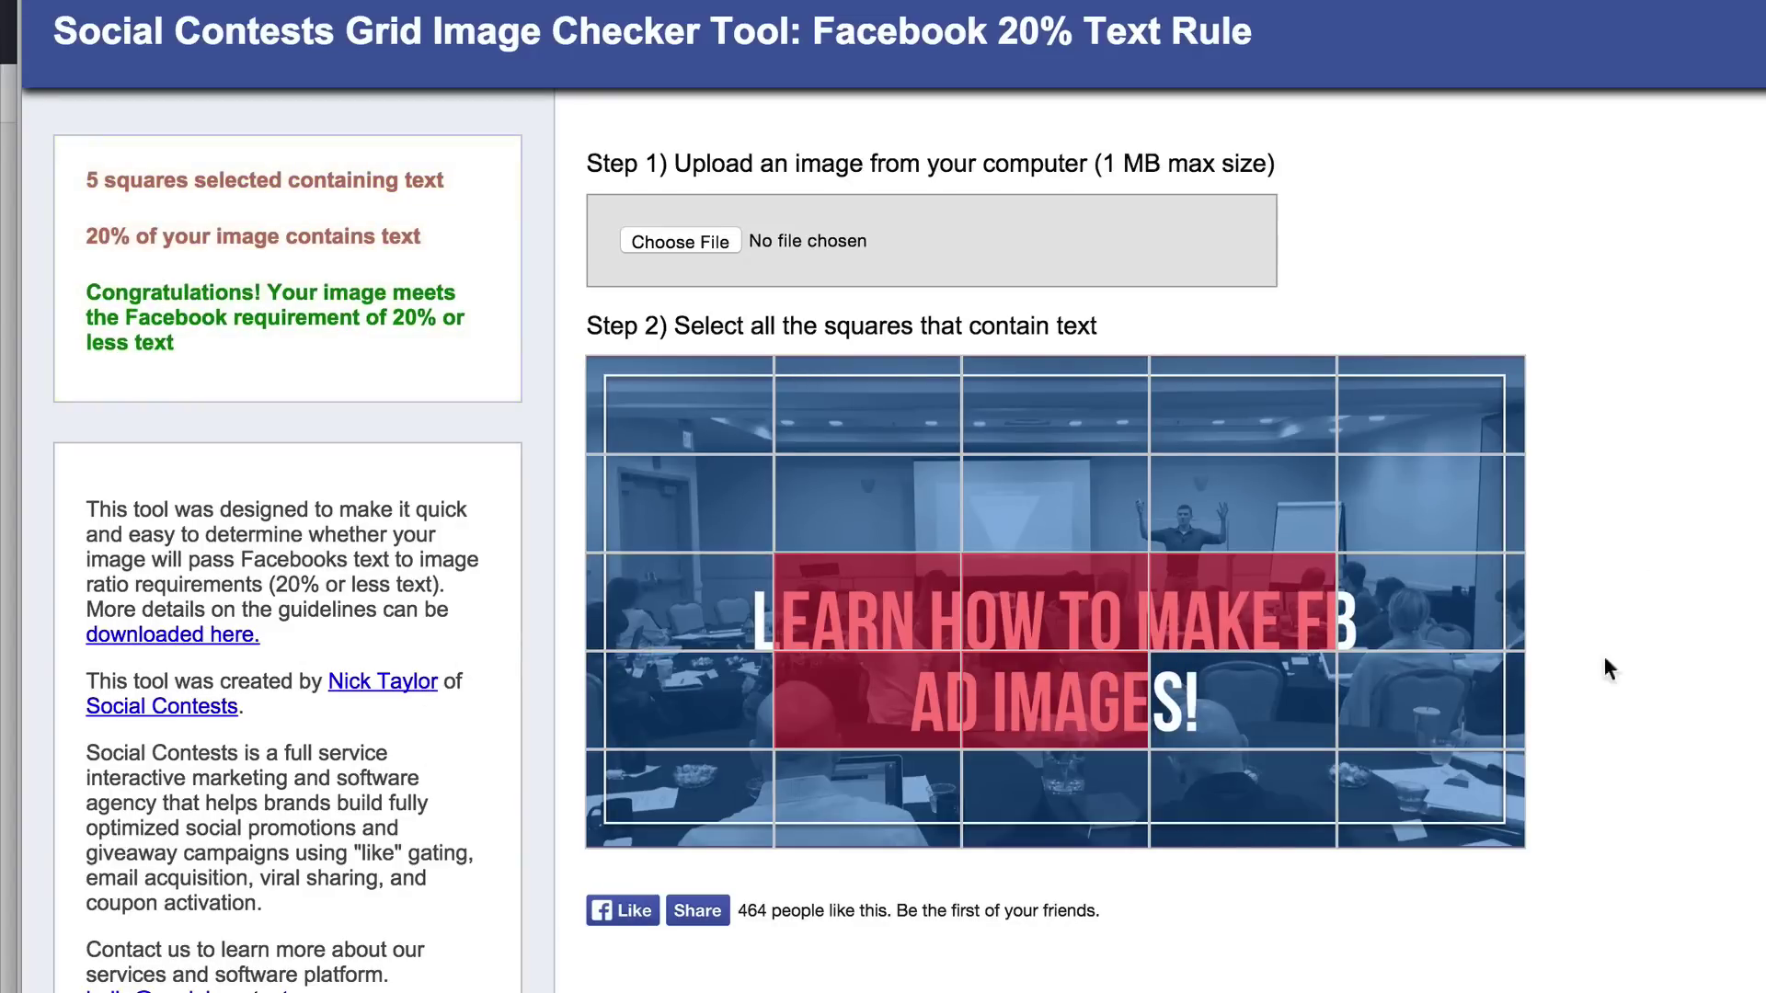
pyautogui.press('super+shift+4')
pyautogui.moveTo(773, 553); pyautogui.dragTo(1756, 561)
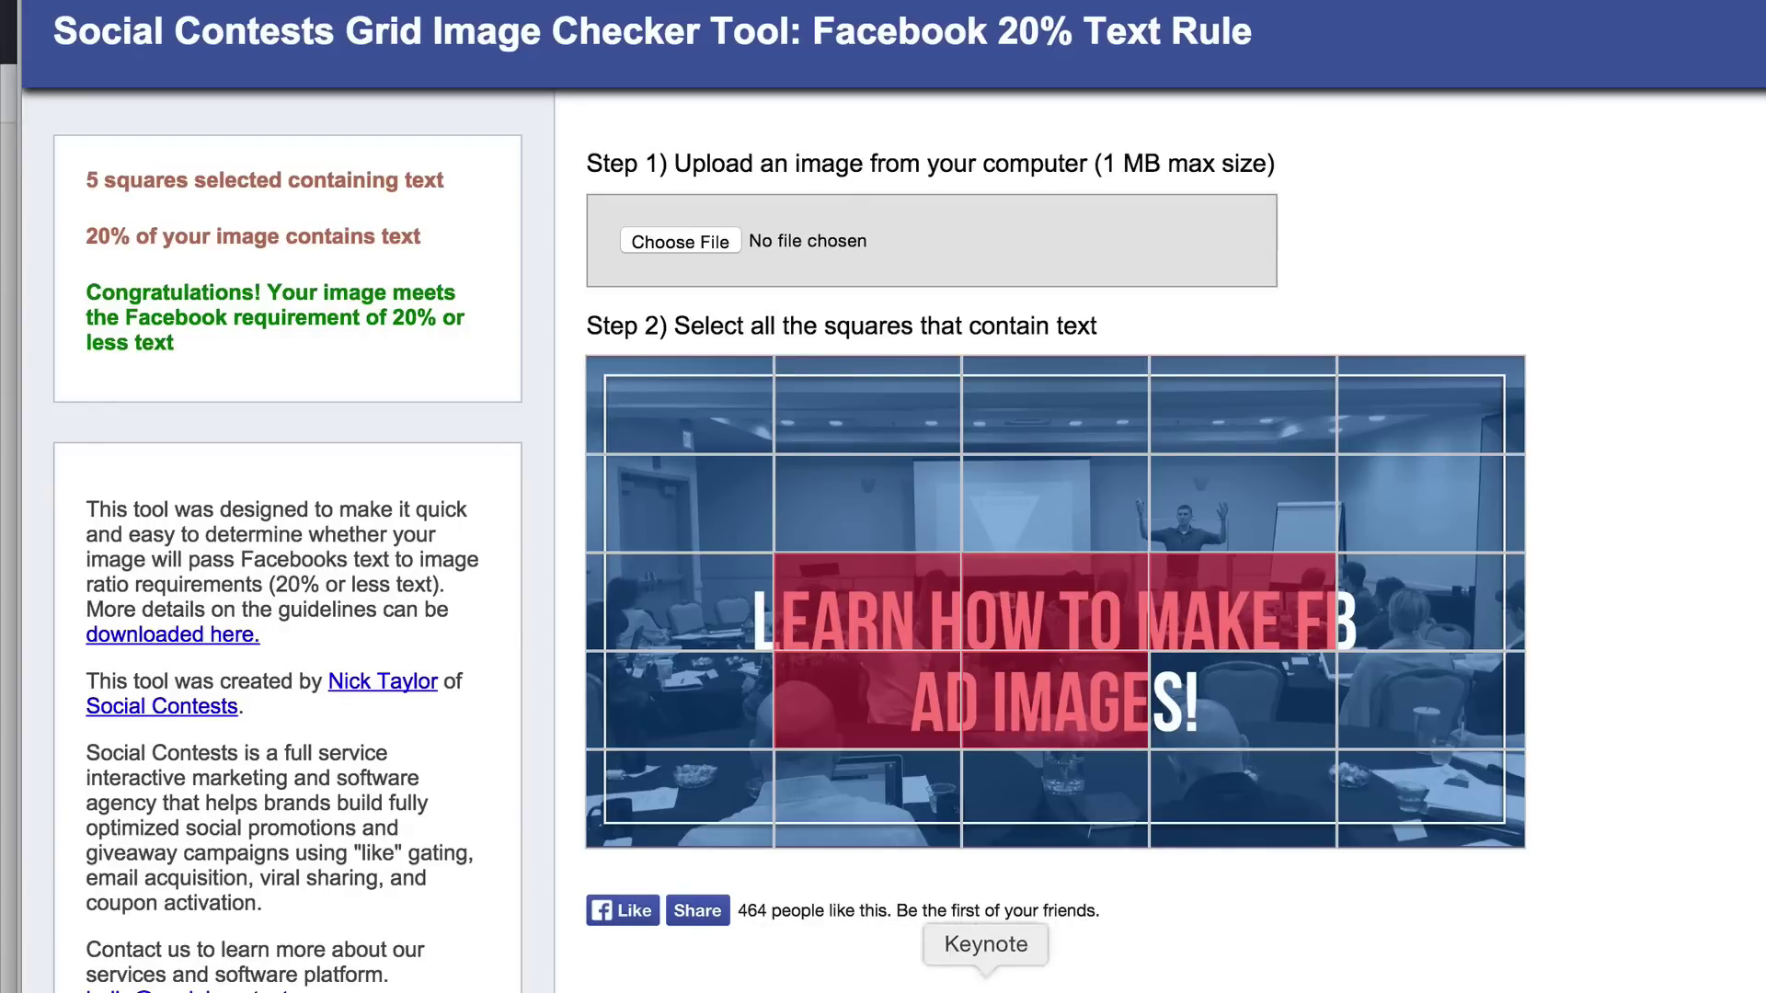
pyautogui.click(985, 989)
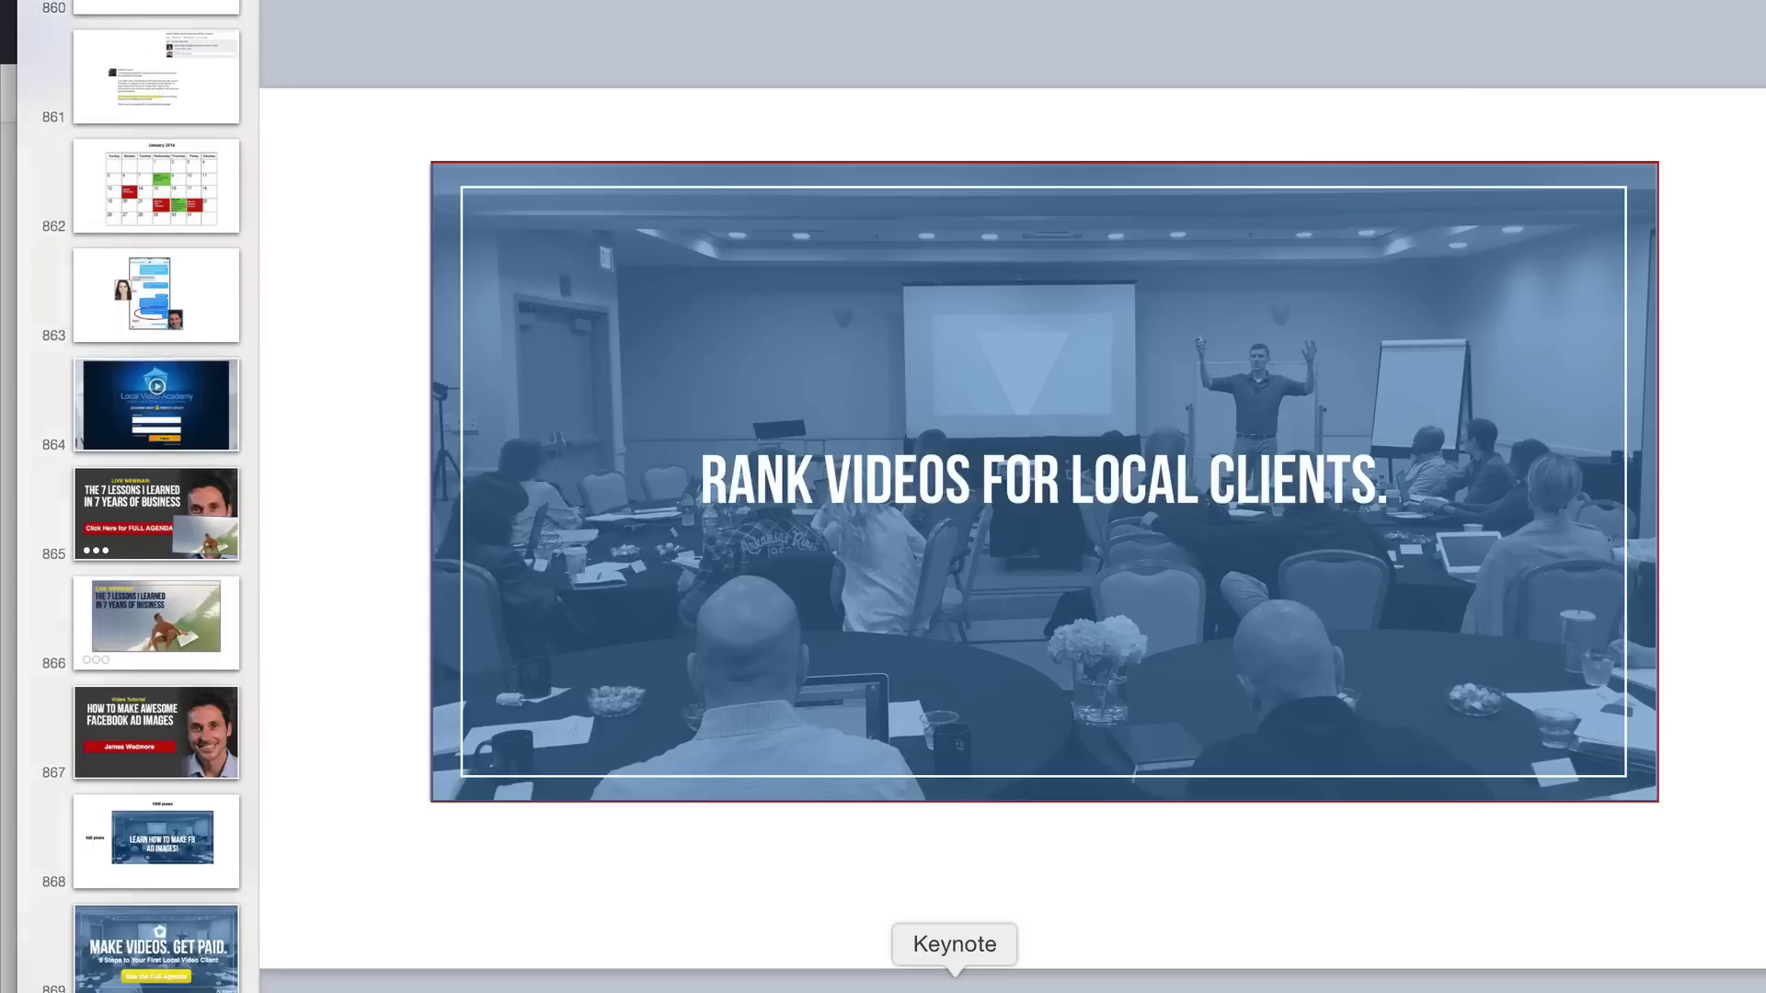
# - Go to slide 868, then to slide 866 with the surfing webinar ad
pyautogui.click(194, 834)
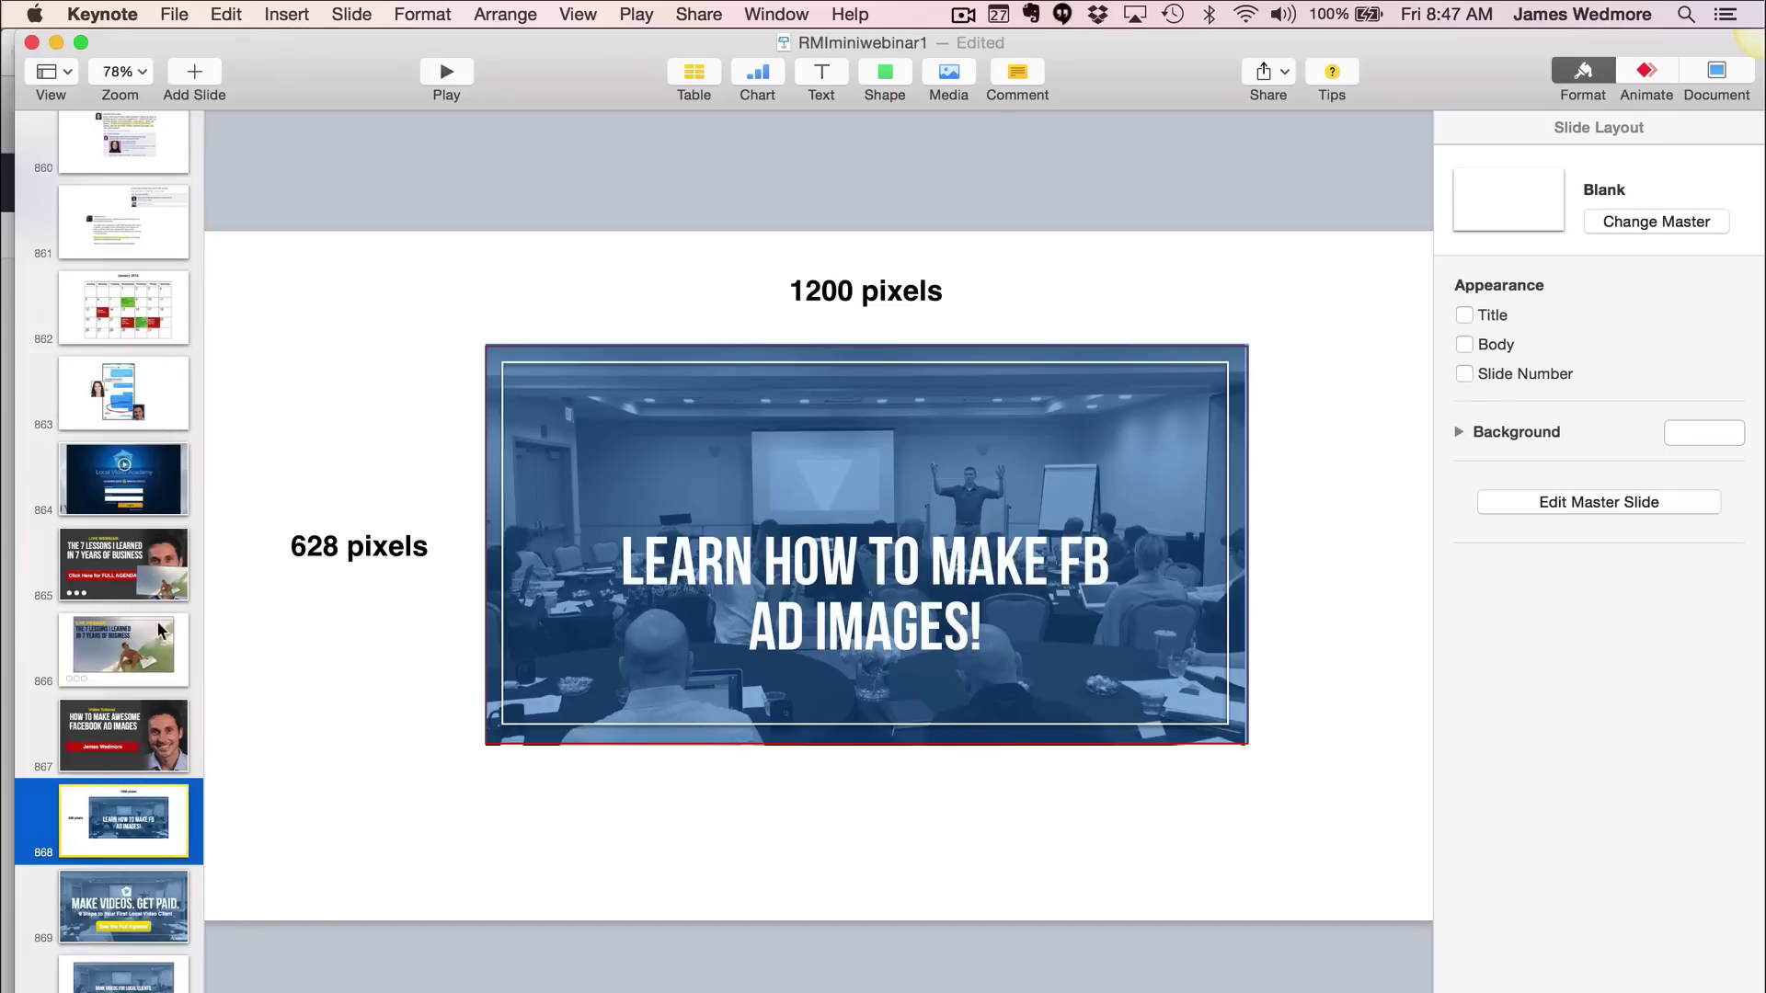
pyautogui.click(138, 662)
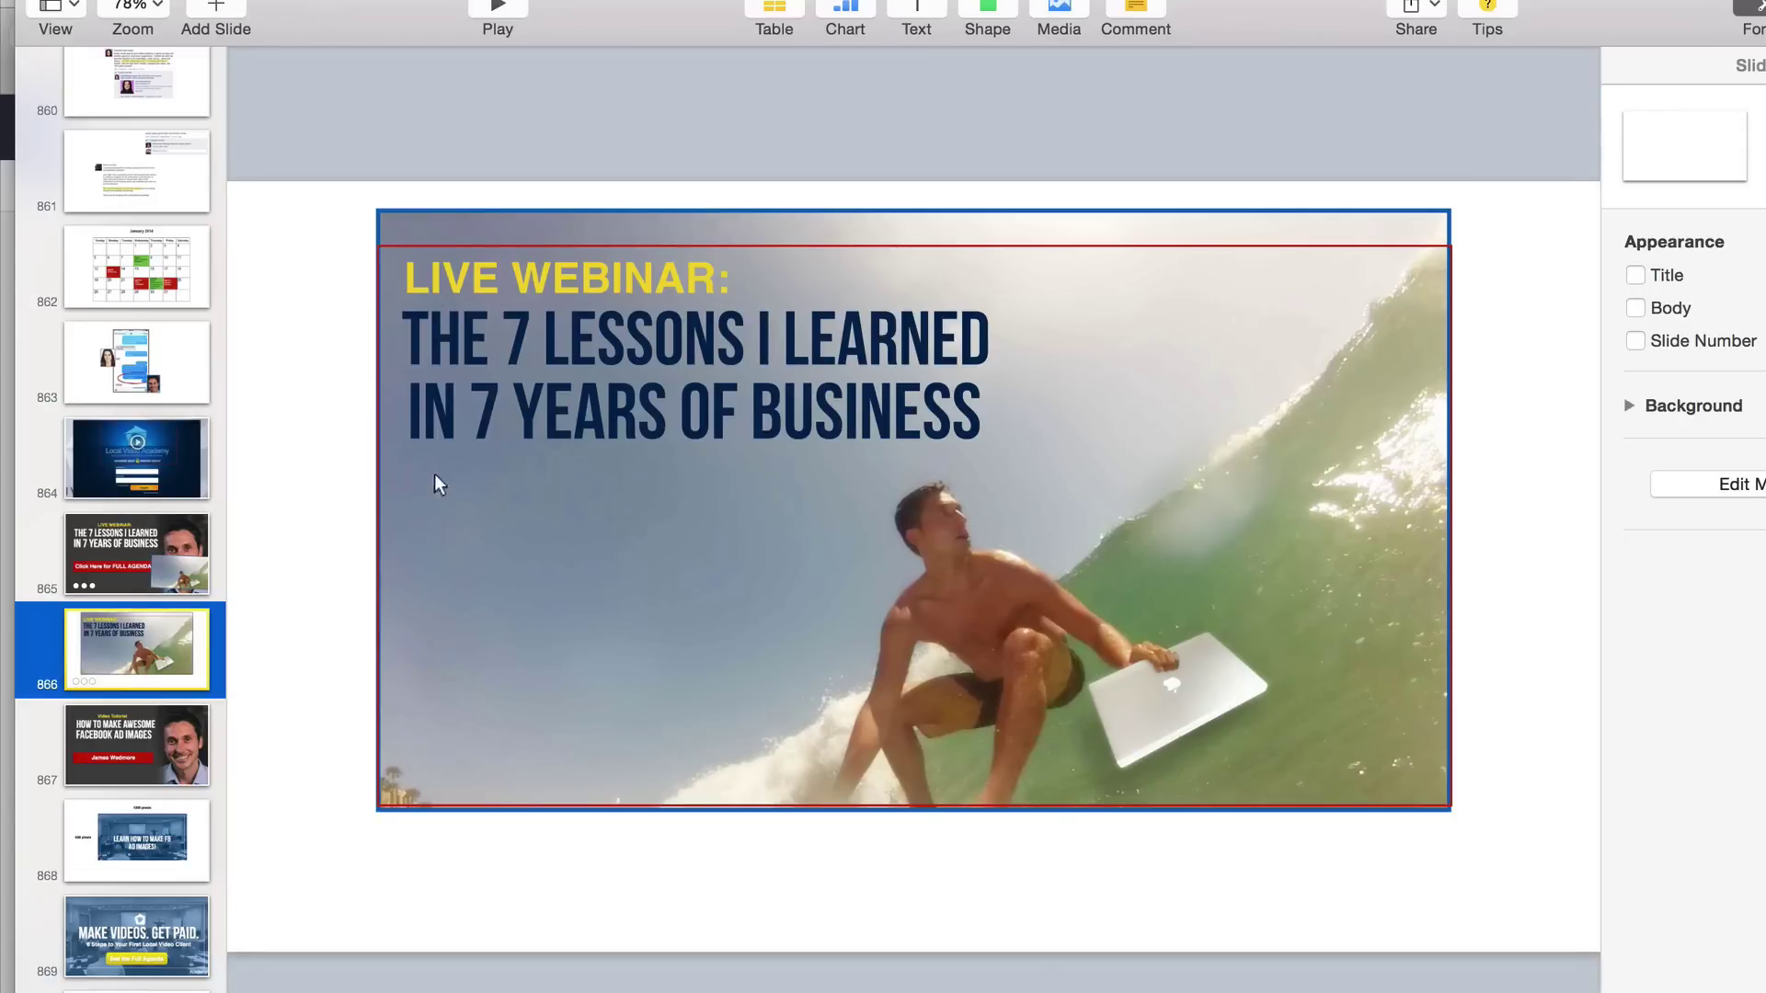
# - Delete the surfing photo from slide 865
pyautogui.click(182, 561)
pyautogui.click(1328, 764)
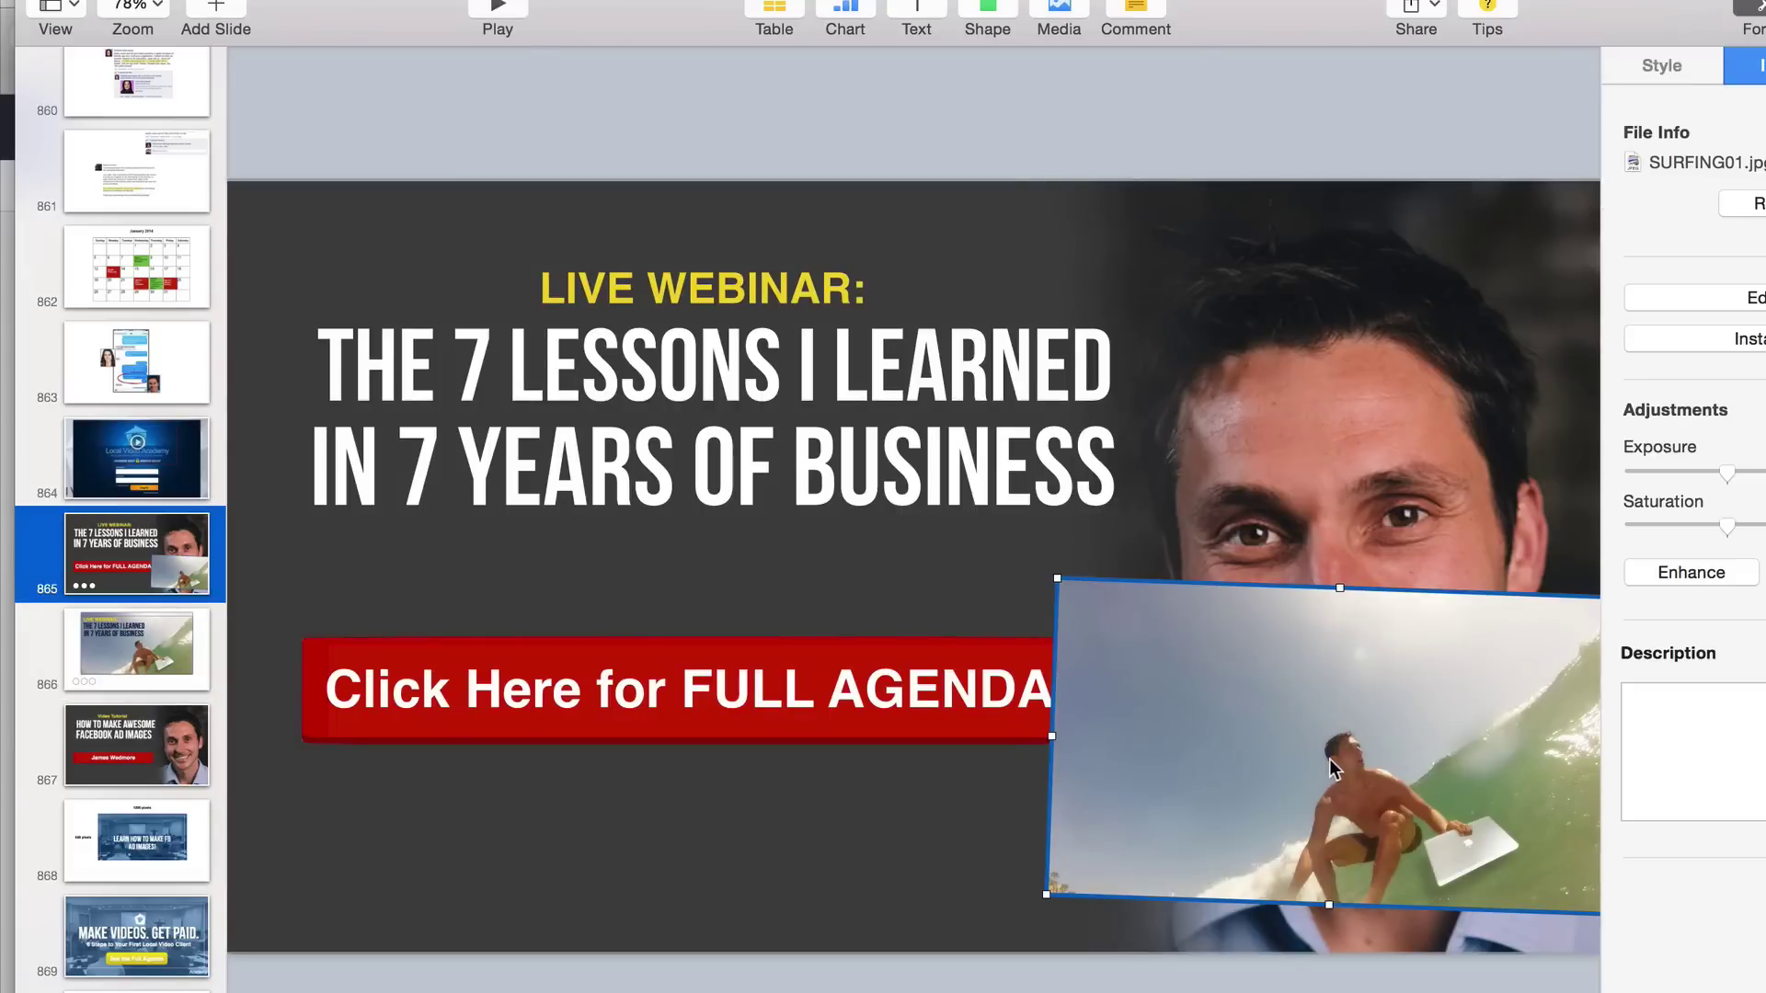
pyautogui.press('Delete')
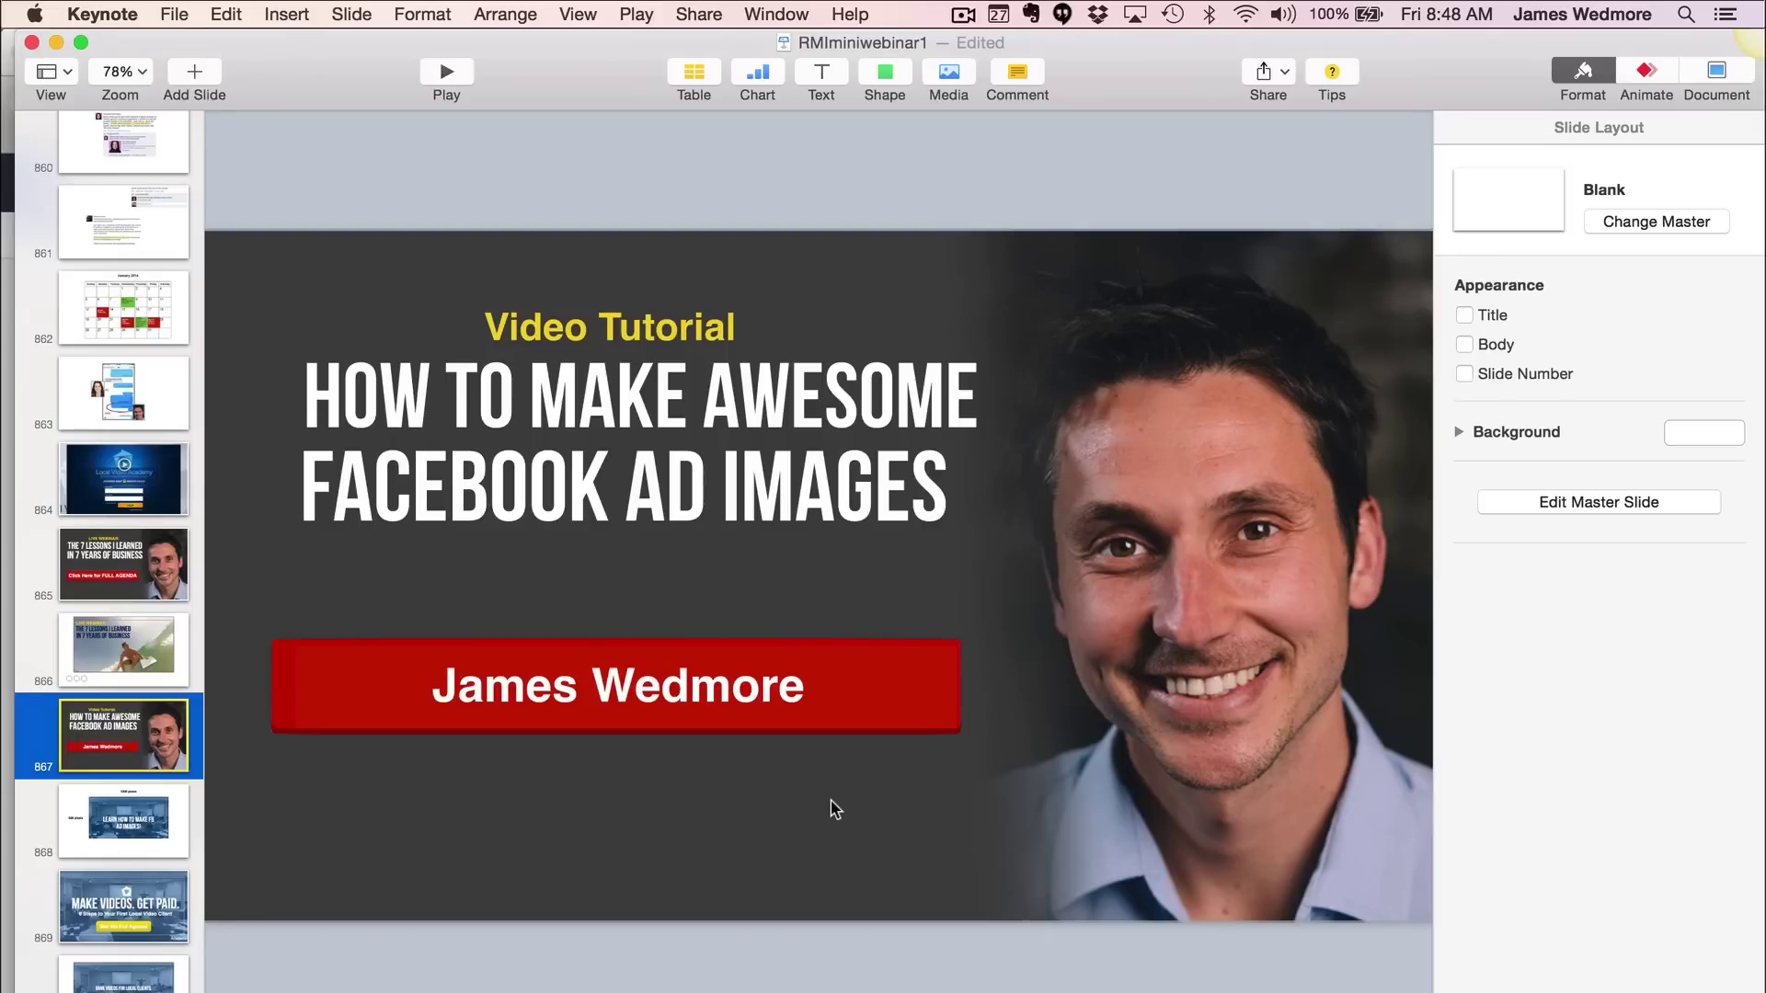
# - Paste a new slide after 865 holding the photo of two men at a laptop
pyautogui.click(121, 577)
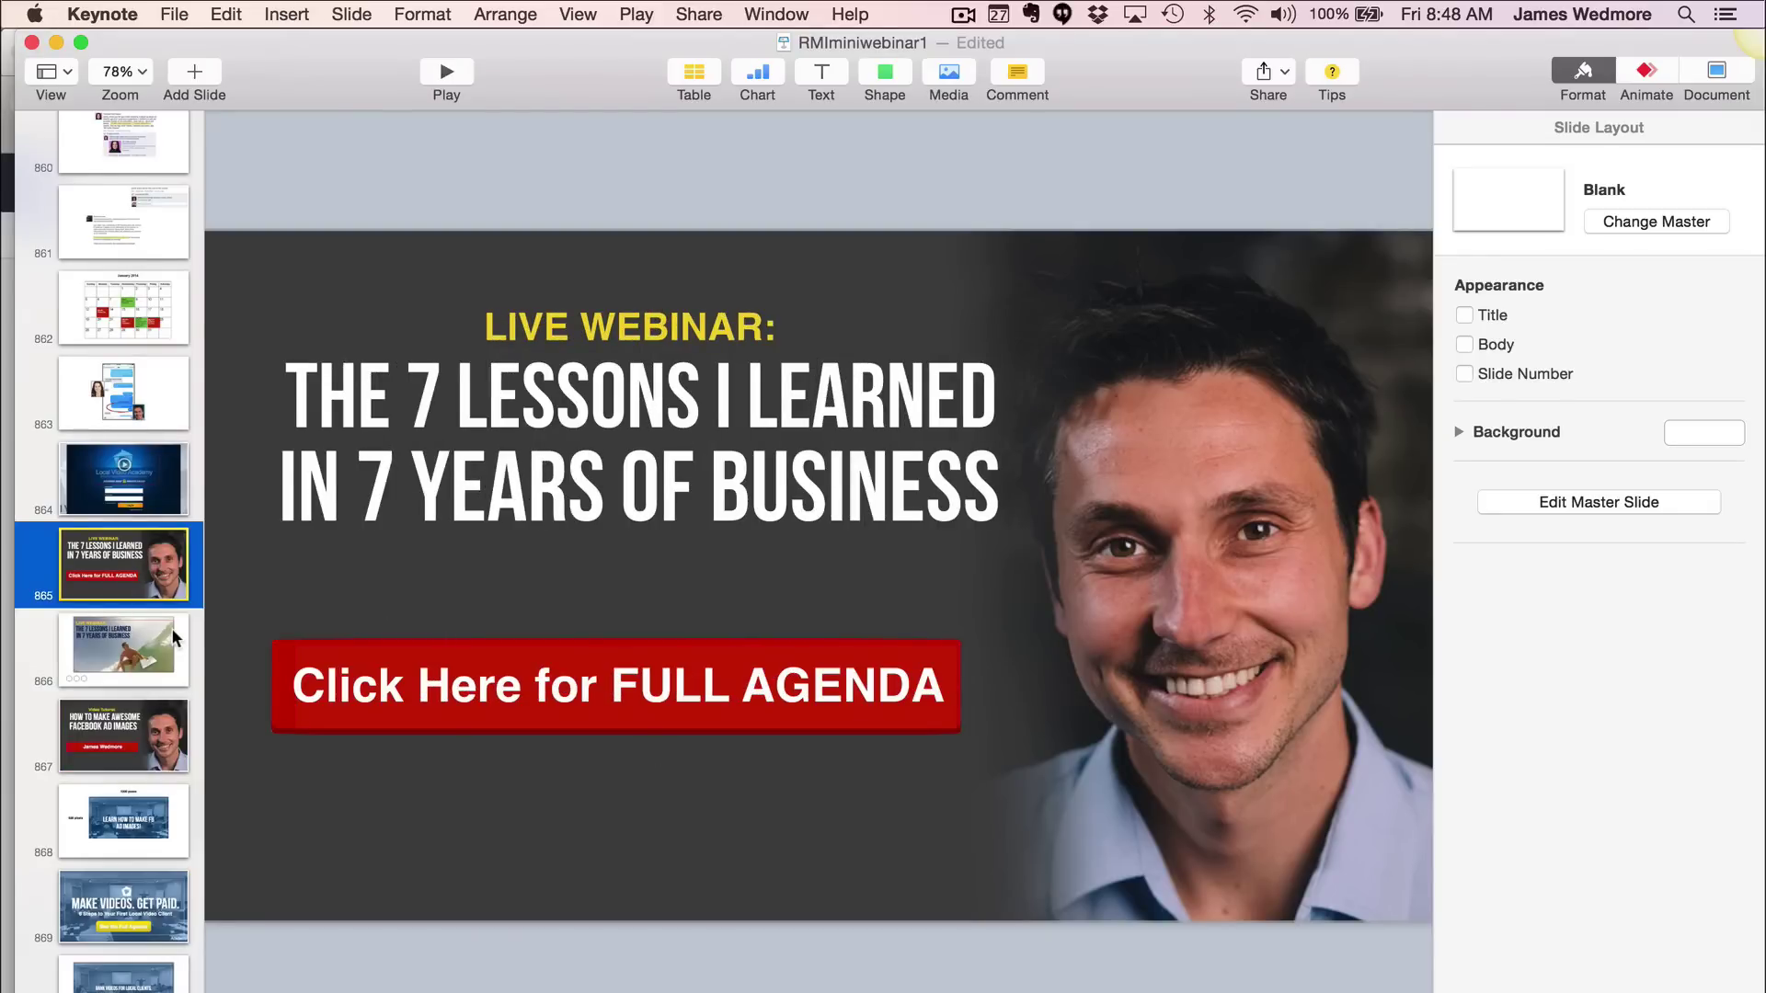
pyautogui.press('super+v')
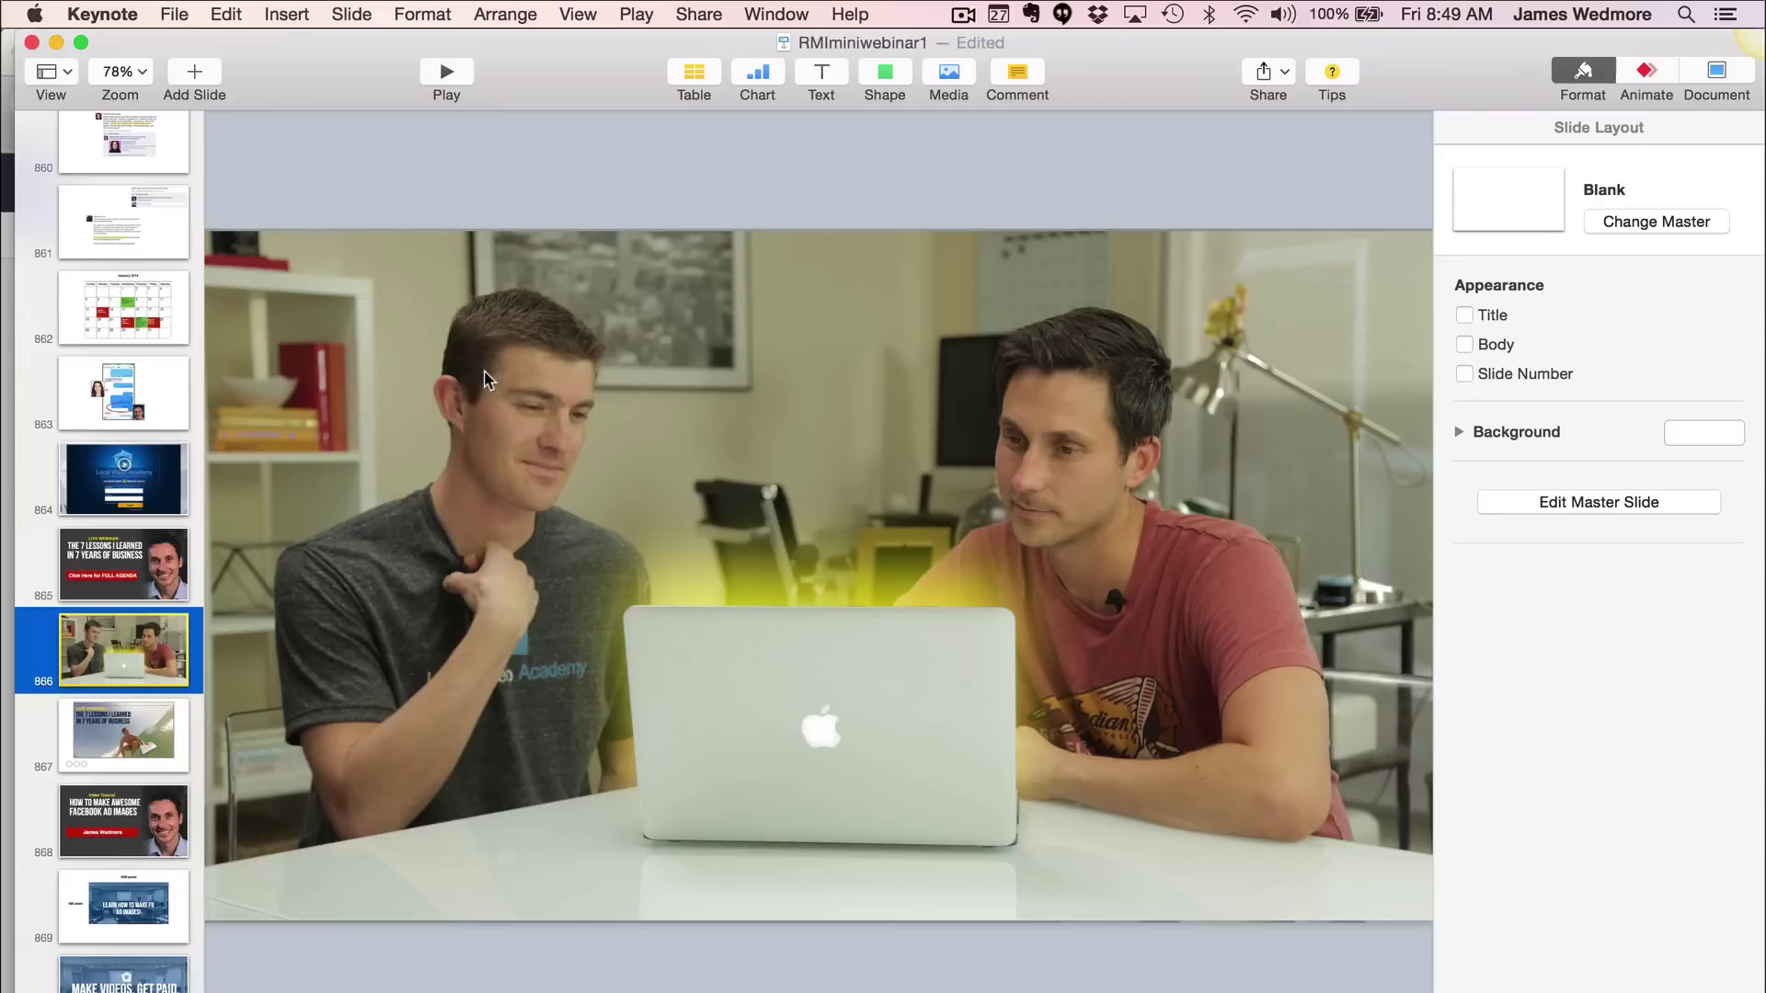
pyautogui.click(862, 720)
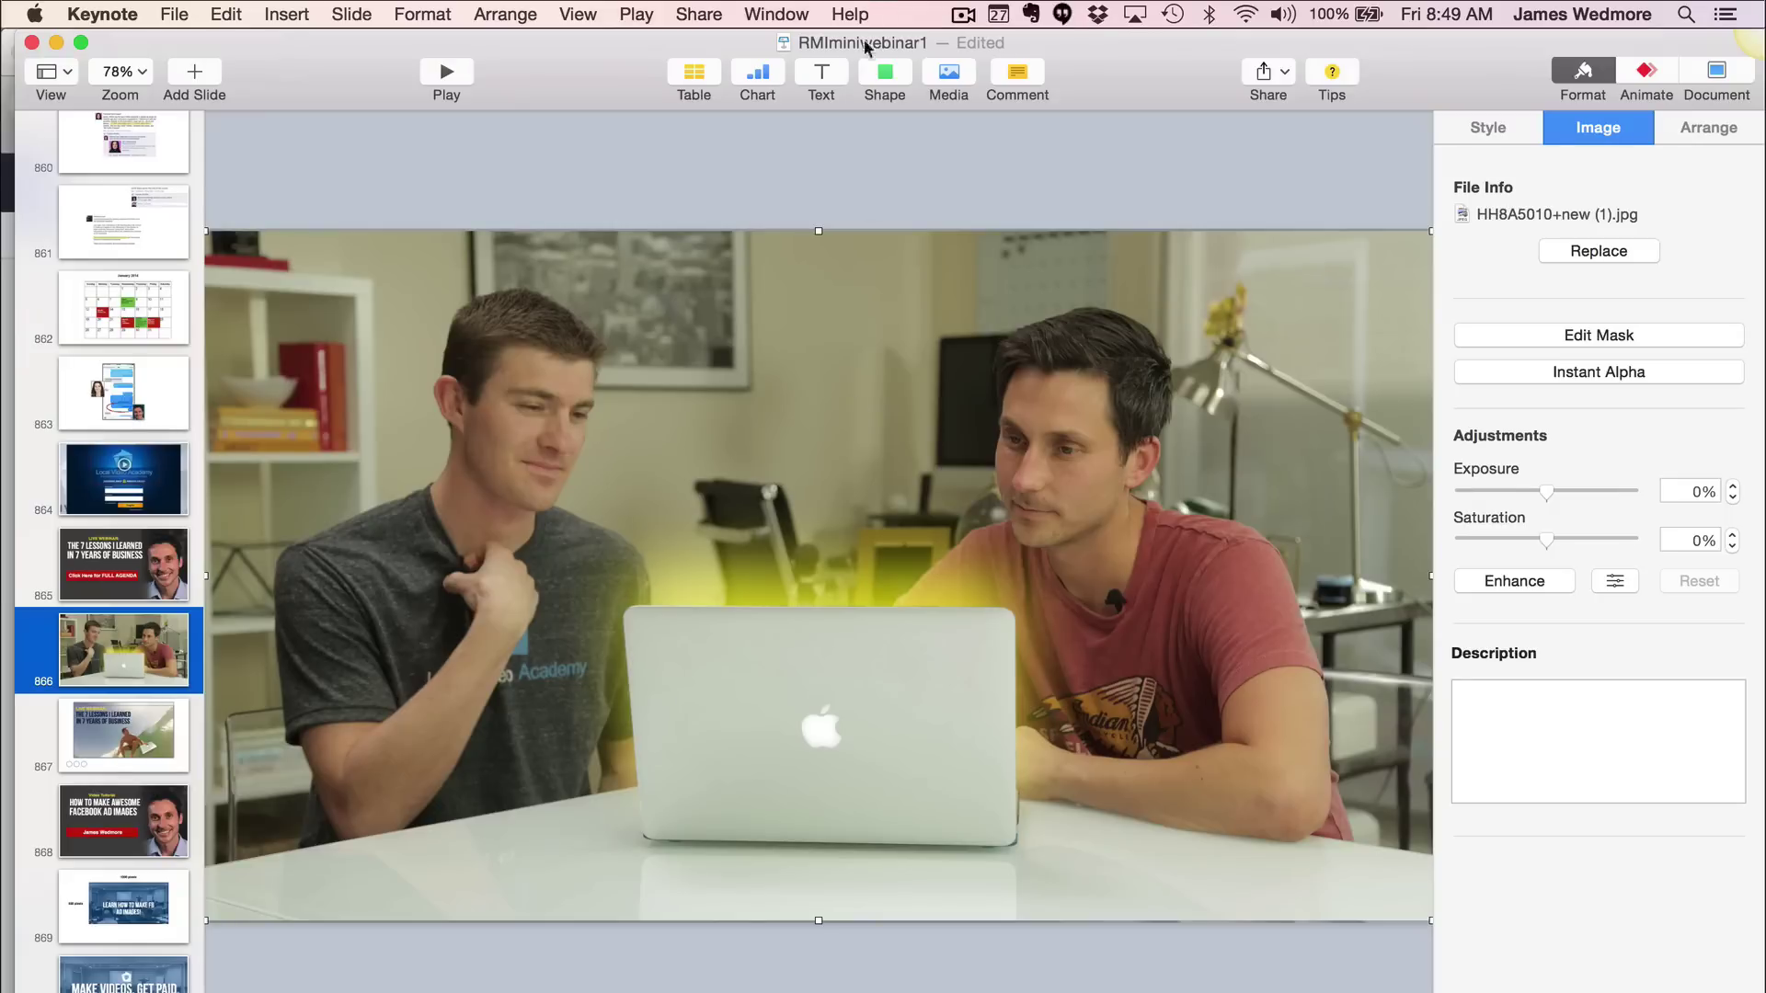
# - Copy the THE 7 LESSONS I LEARNED title from slide 865 onto the two-men photo slide
pyautogui.click(819, 78)
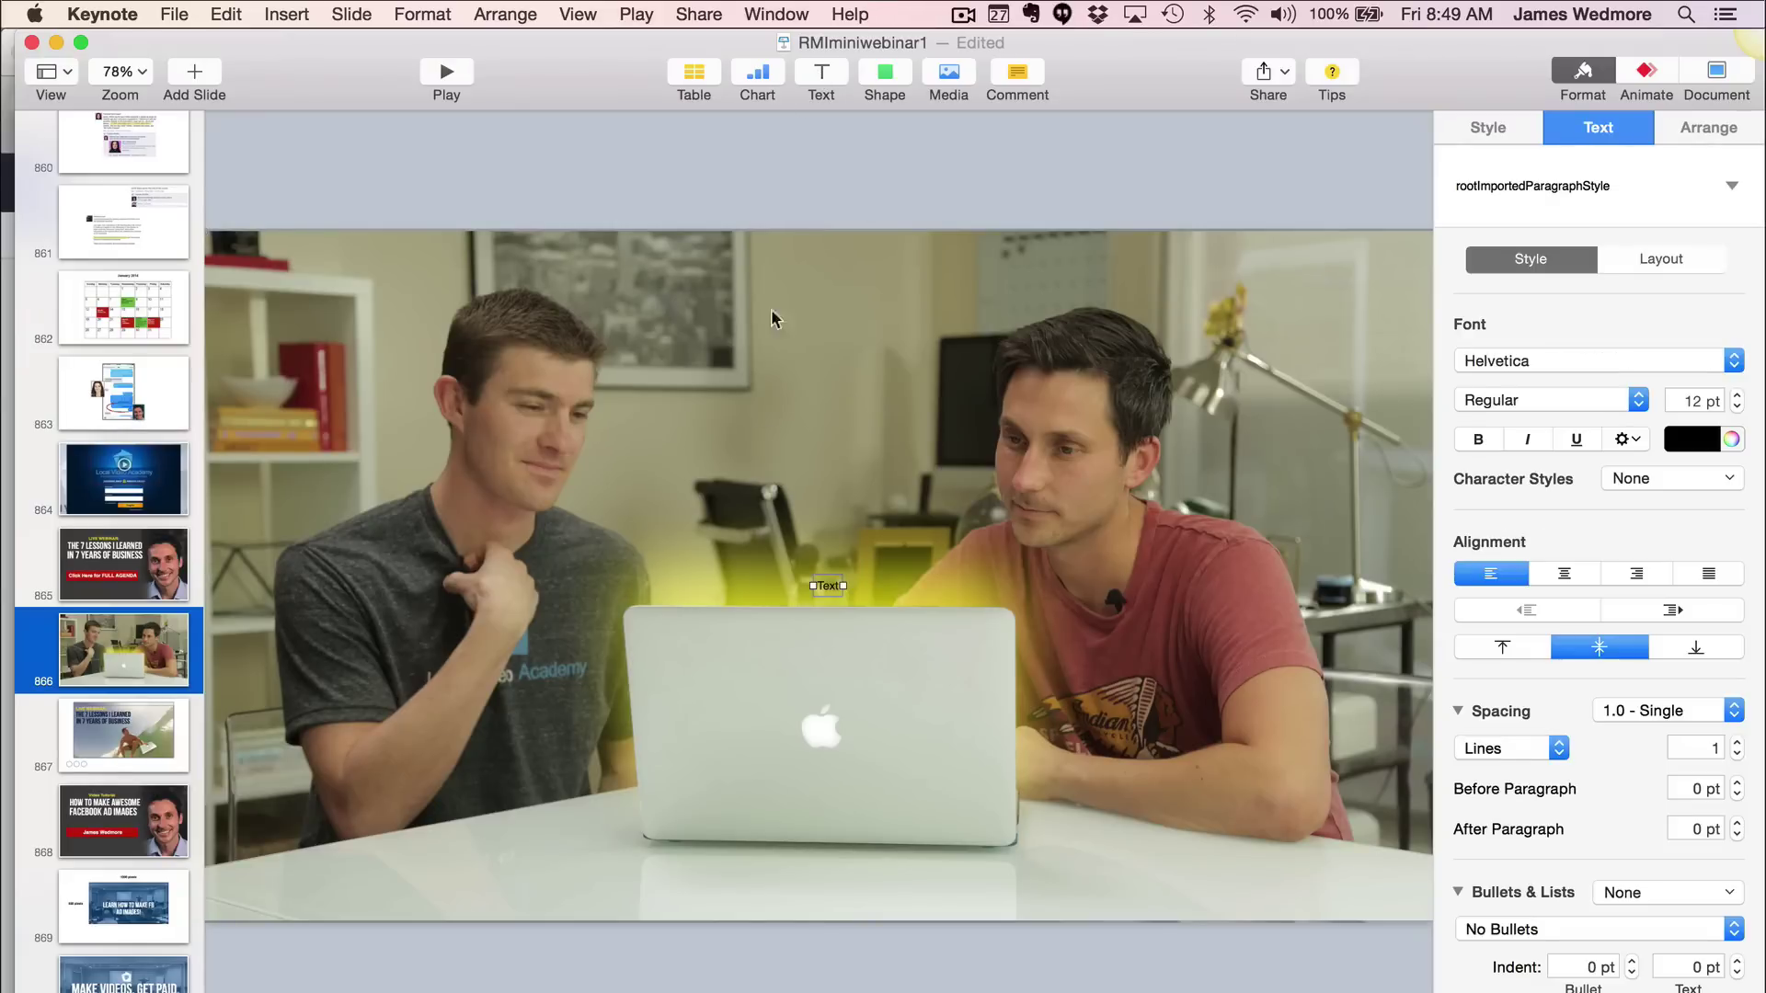
pyautogui.press('Delete')
pyautogui.click(167, 543)
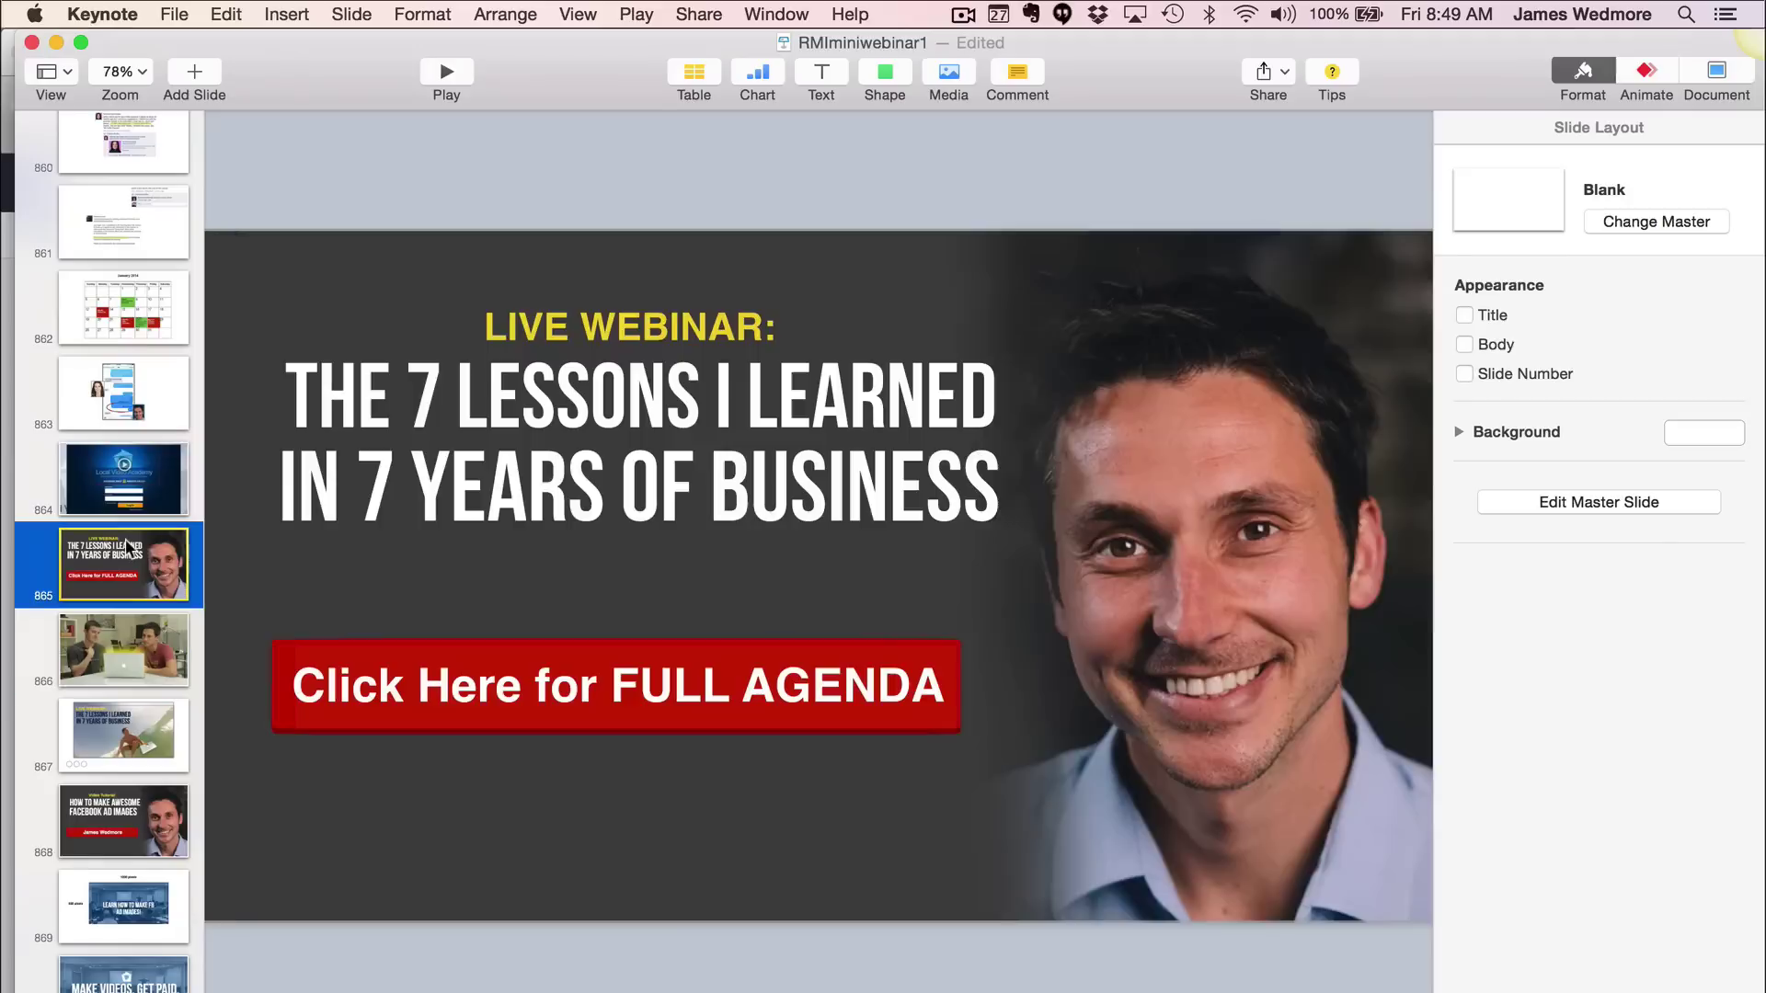
pyautogui.click(505, 384)
pyautogui.press('cmd+c')
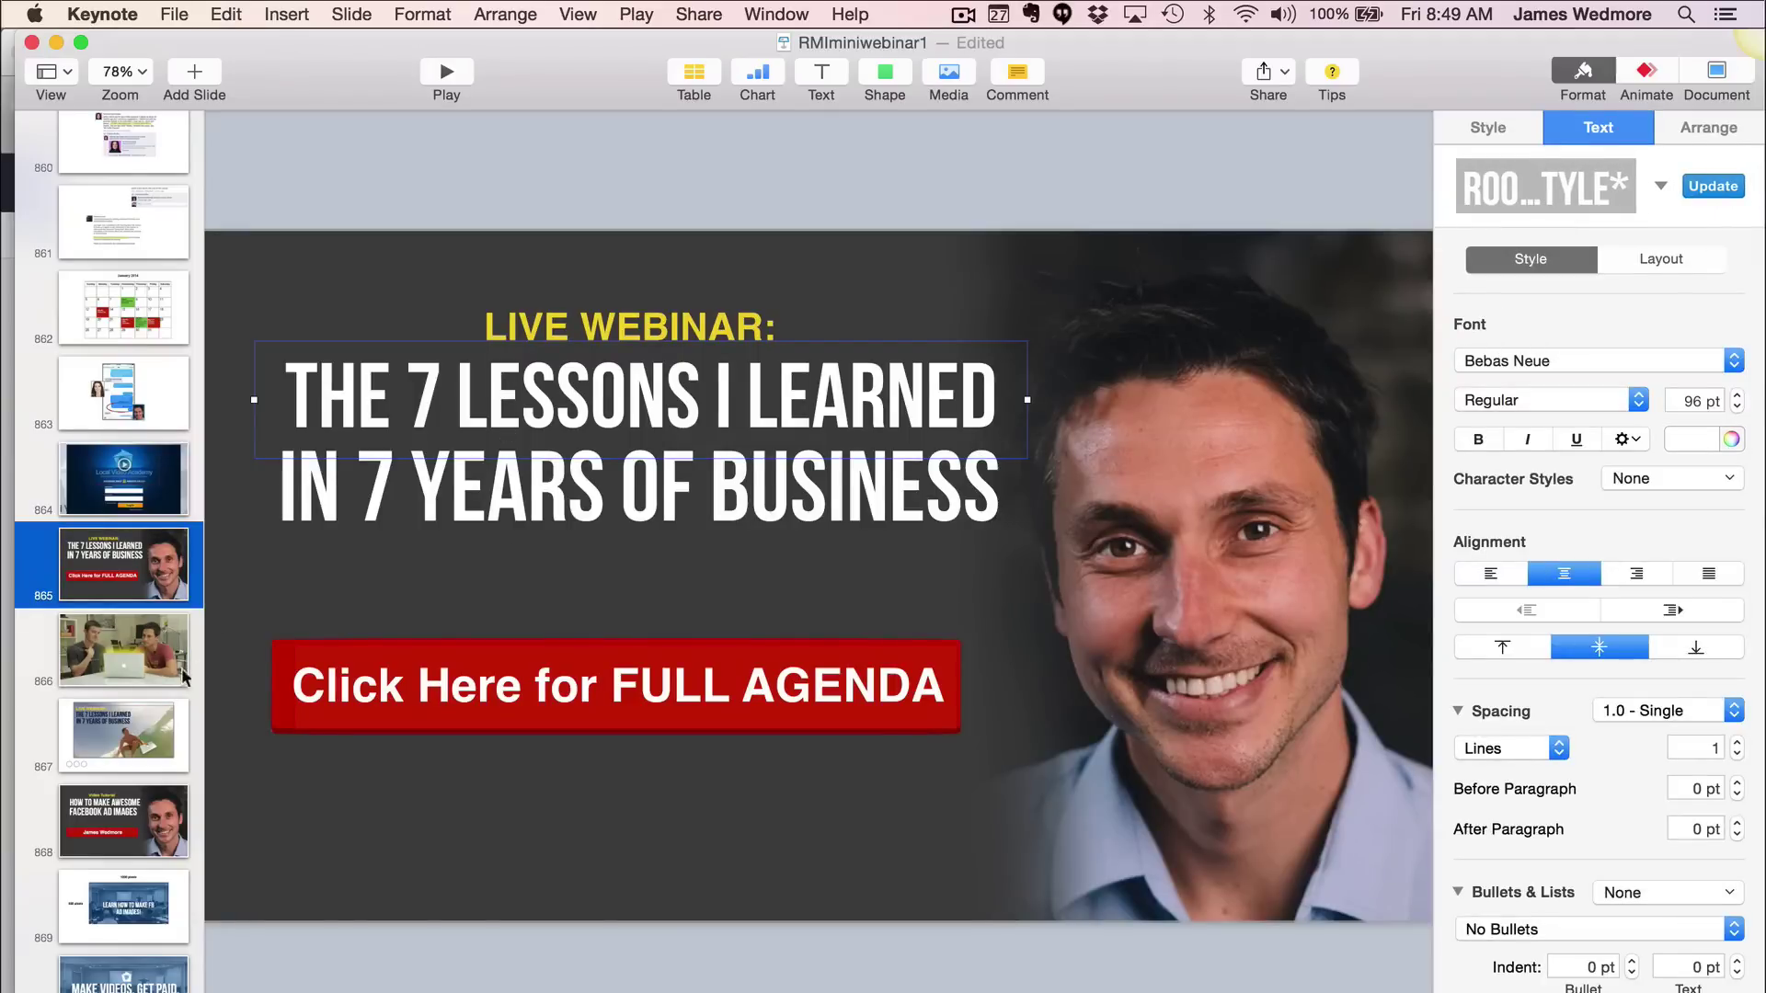
pyautogui.click(152, 662)
pyautogui.press('cmd+v')
# - Move the title to the photo's bottom, set it to 150 pt and widen it to one line
pyautogui.moveTo(637, 405); pyautogui.dragTo(583, 848)
pyautogui.doubleClick(1693, 401)
pyautogui.write('150')
pyautogui.press('Return')
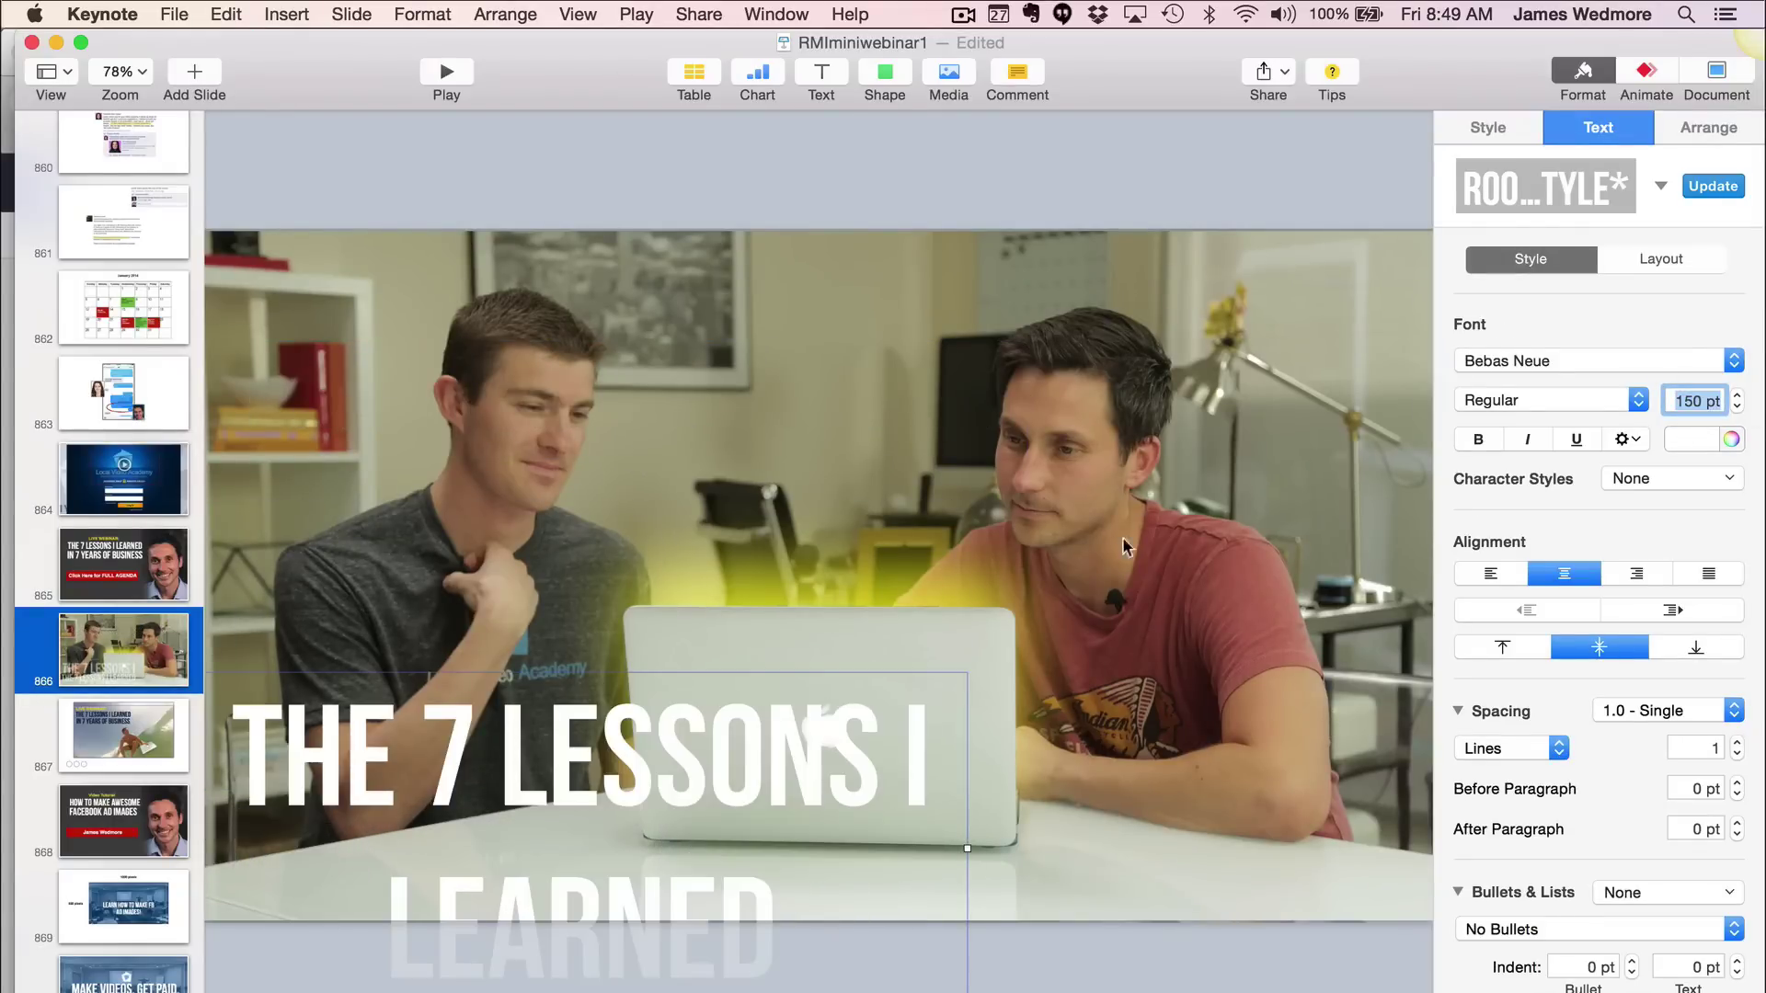
pyautogui.click(957, 703)
pyautogui.click(986, 839)
pyautogui.moveTo(986, 839); pyautogui.dragTo(1366, 828)
pyautogui.moveTo(1182, 872)
pyautogui.mouseDown()
pyautogui.moveTo(1166, 872)
pyautogui.moveTo(1187, 872)
pyautogui.mouseUp()
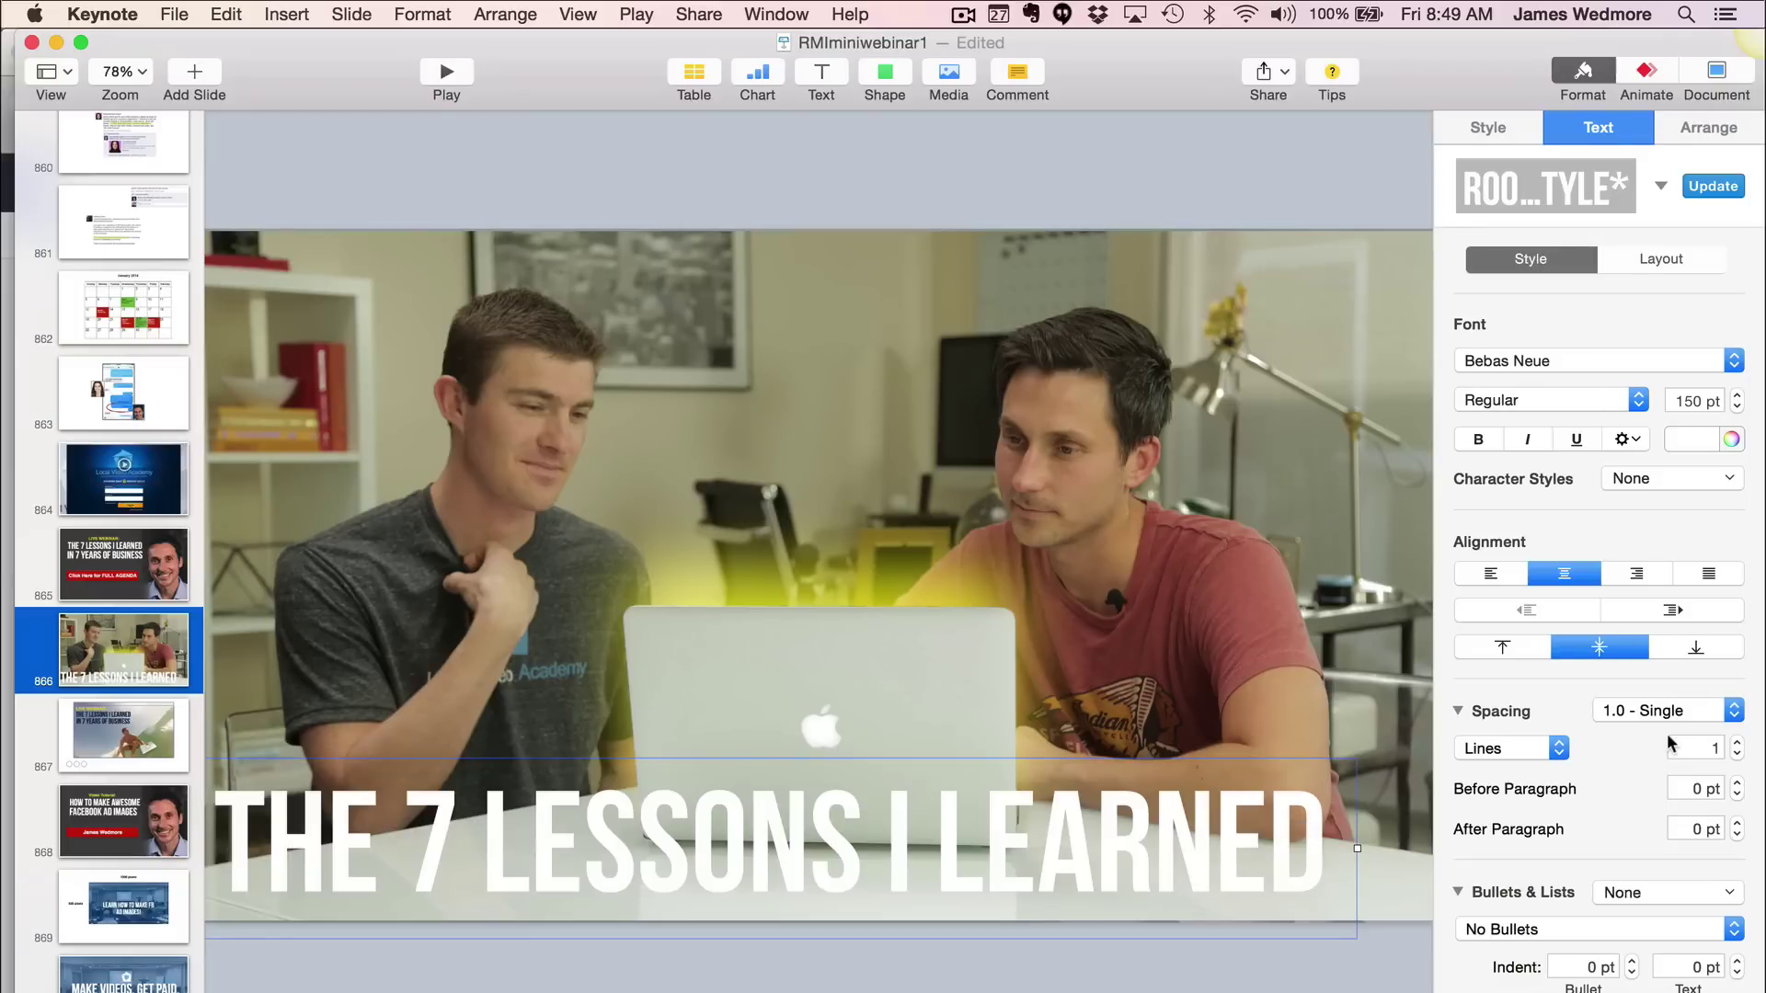
pyautogui.scroll(-1, 1585, 774)
pyautogui.scroll(2, 1586, 775)
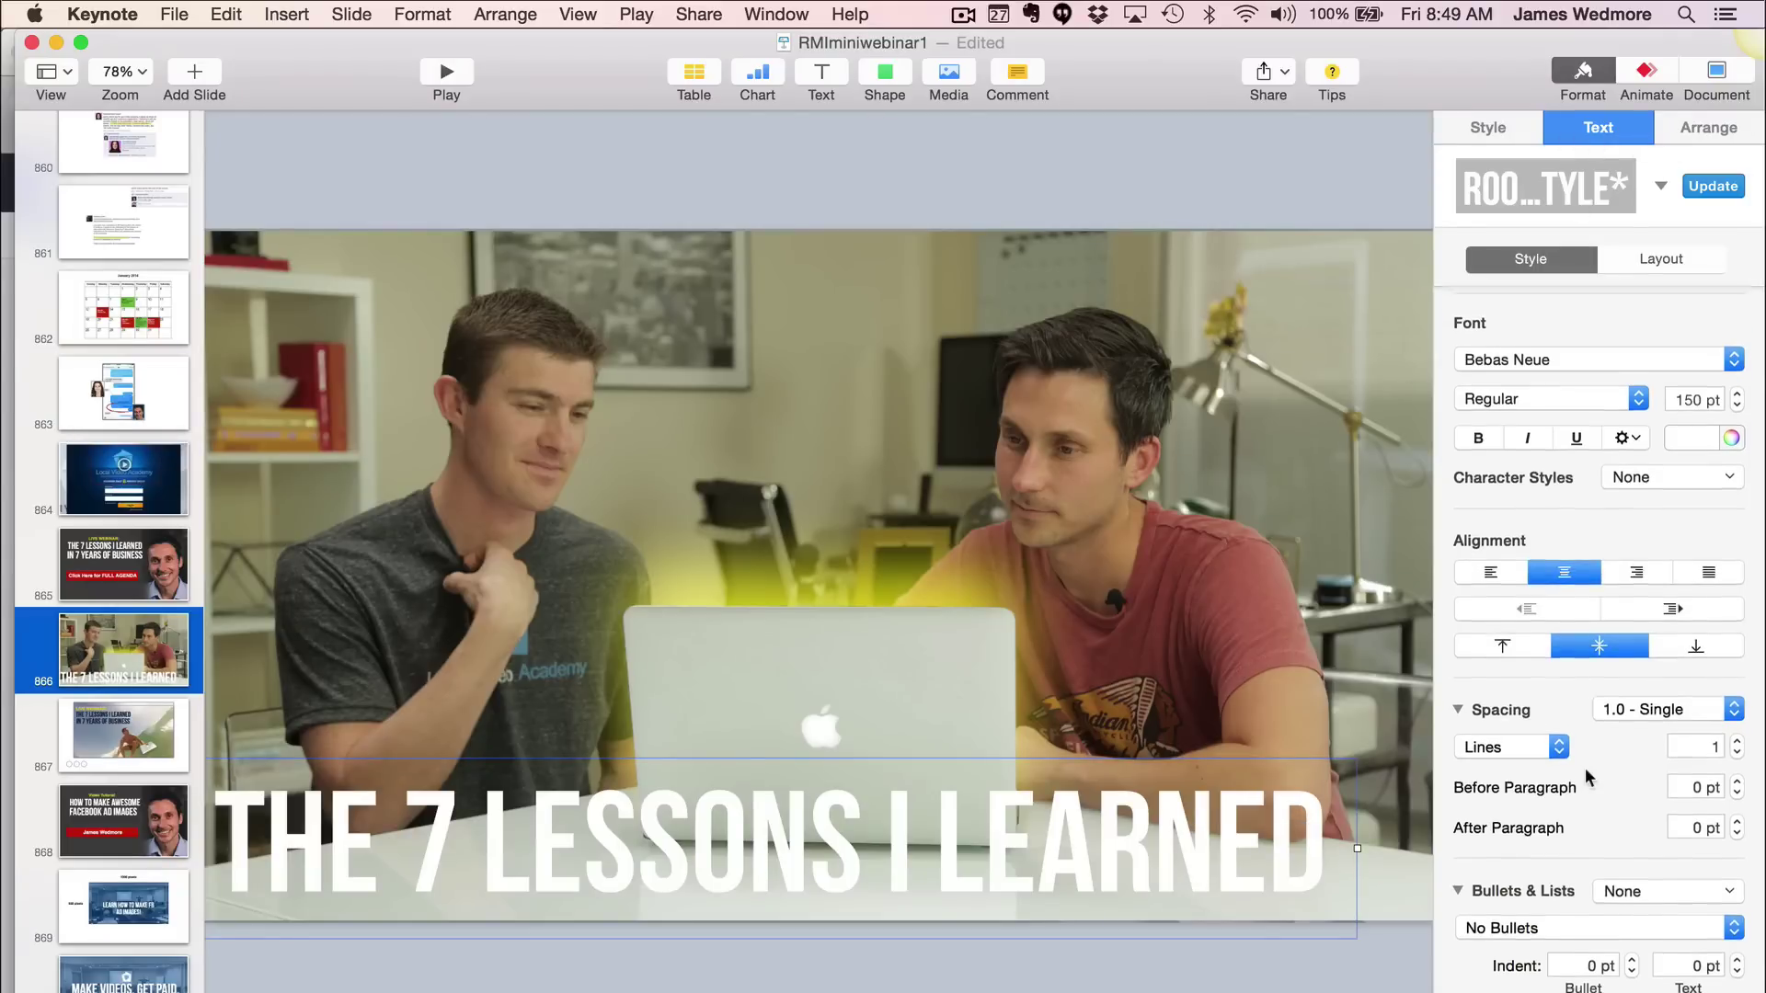
# - Fade the title box to 66% opacity
pyautogui.click(1497, 129)
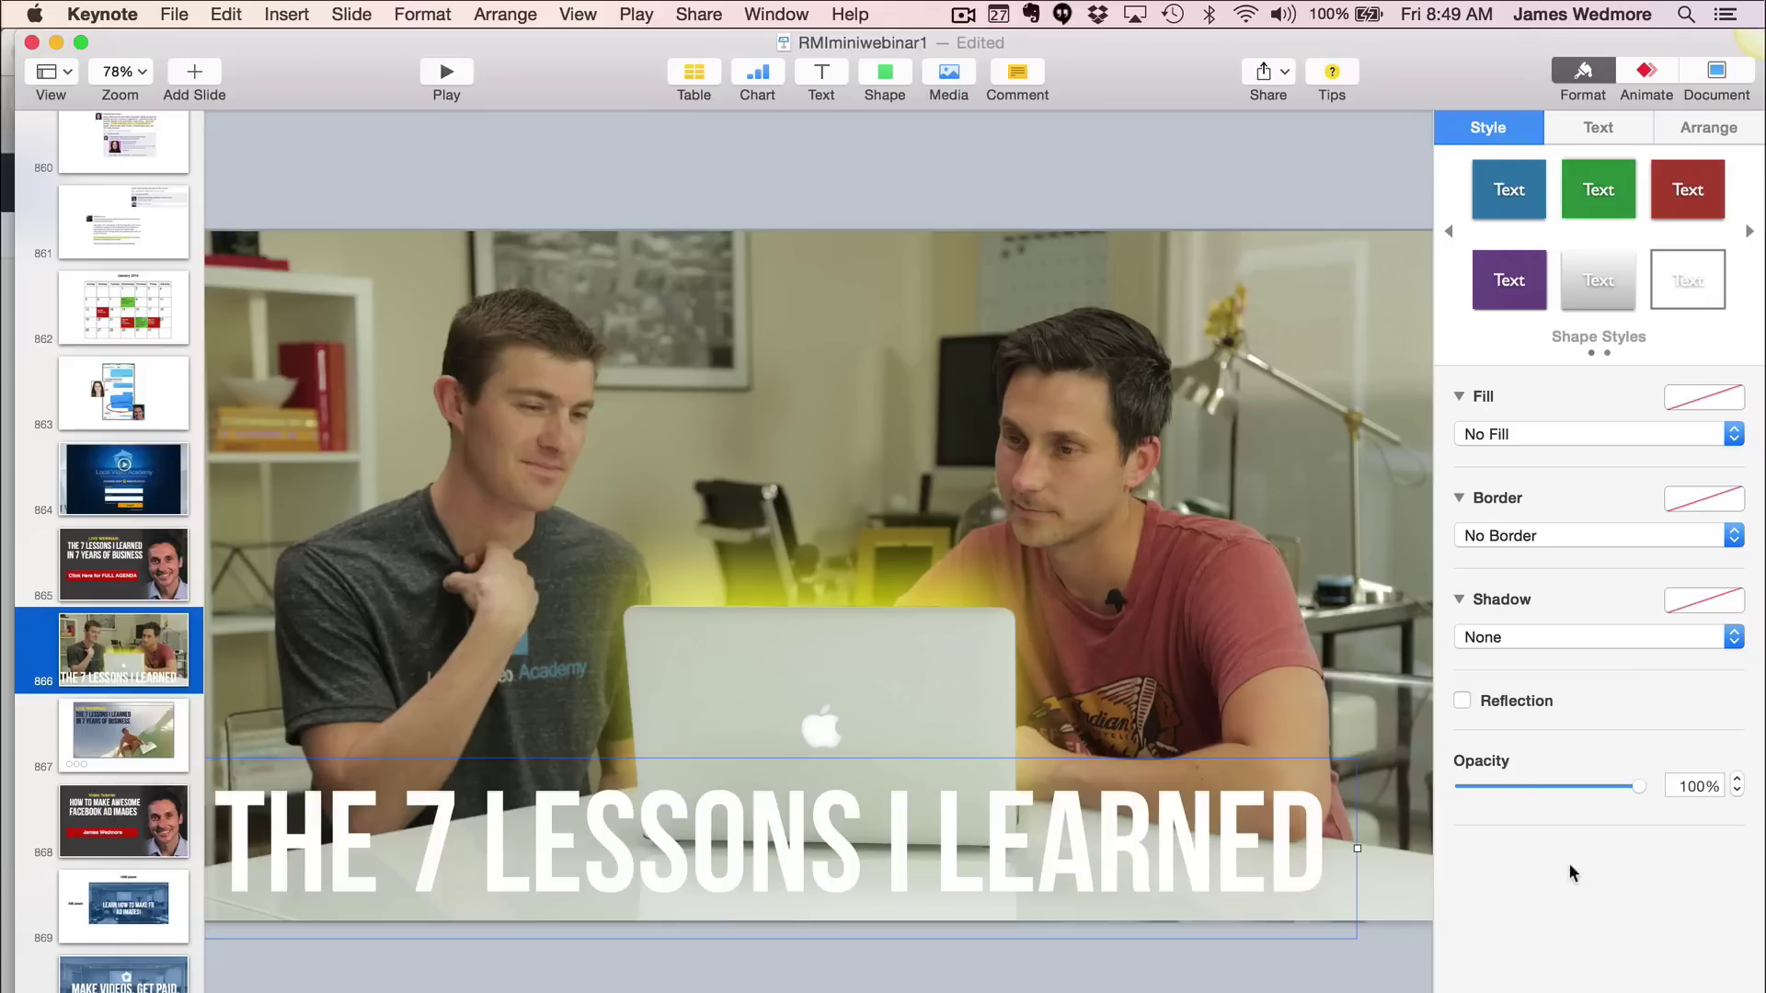
pyautogui.moveTo(1634, 784); pyautogui.dragTo(1557, 791)
pyautogui.click(1249, 982)
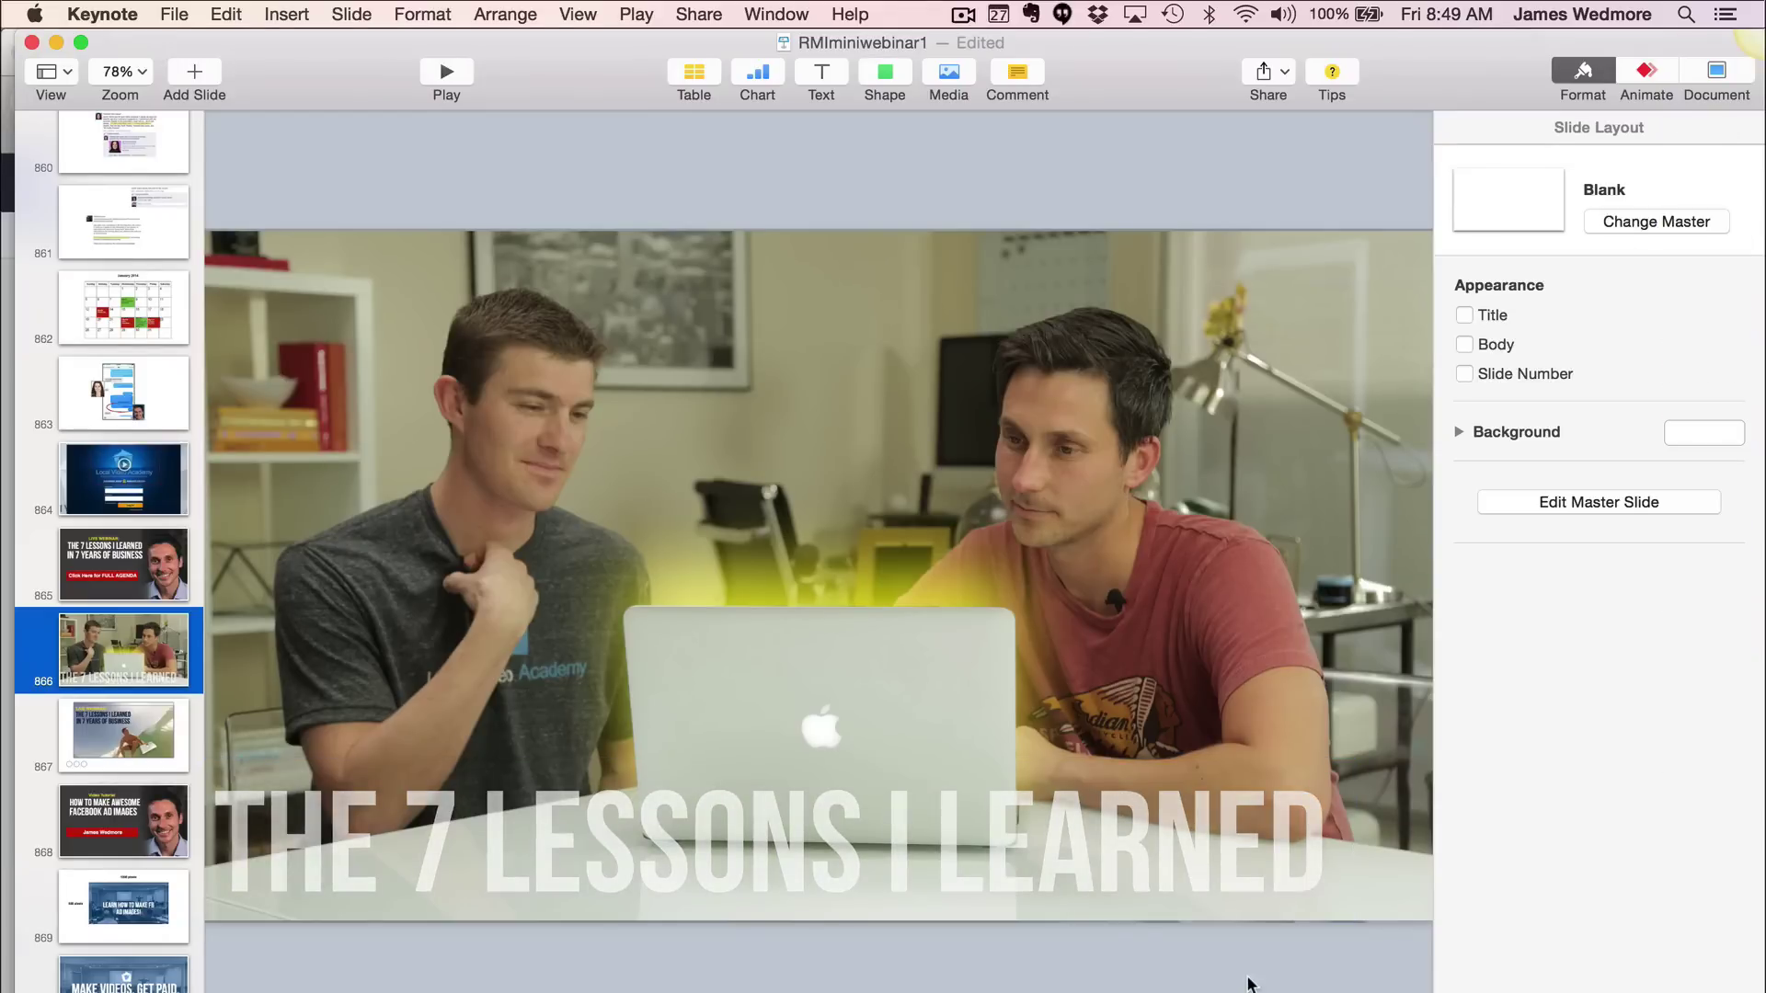
# - Make the title text black and preview the result
pyautogui.click(1085, 800)
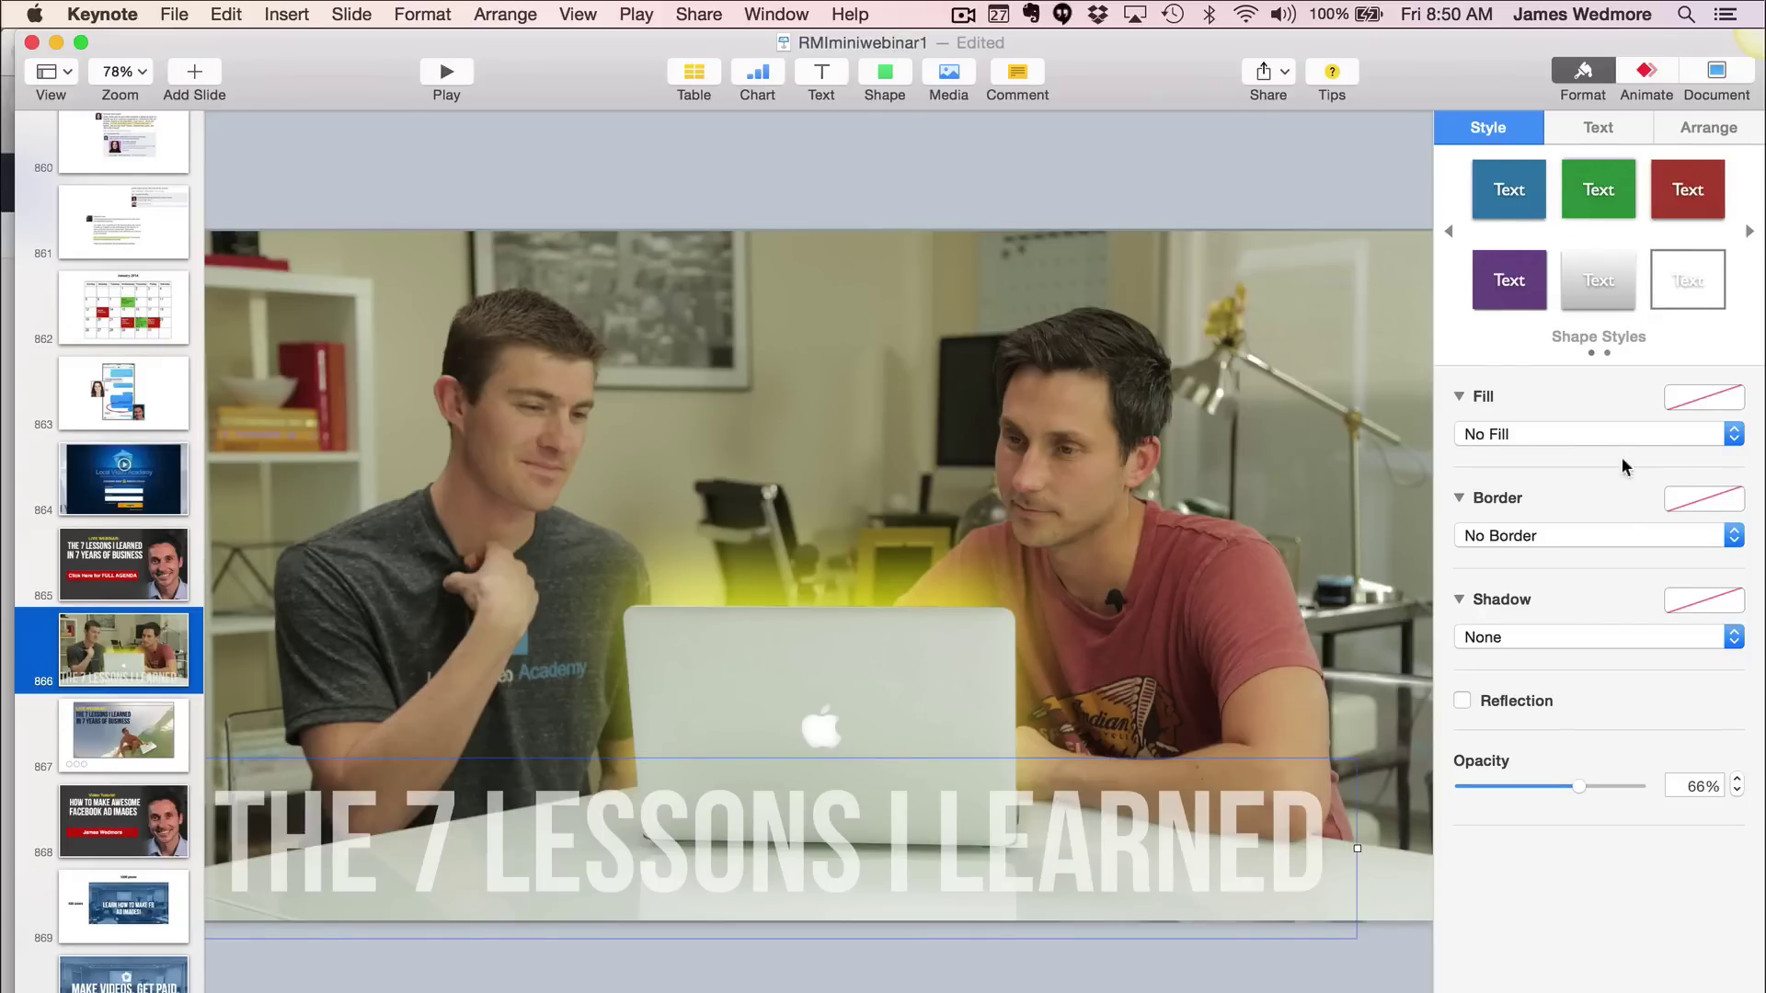
pyautogui.tripleClick(1276, 773)
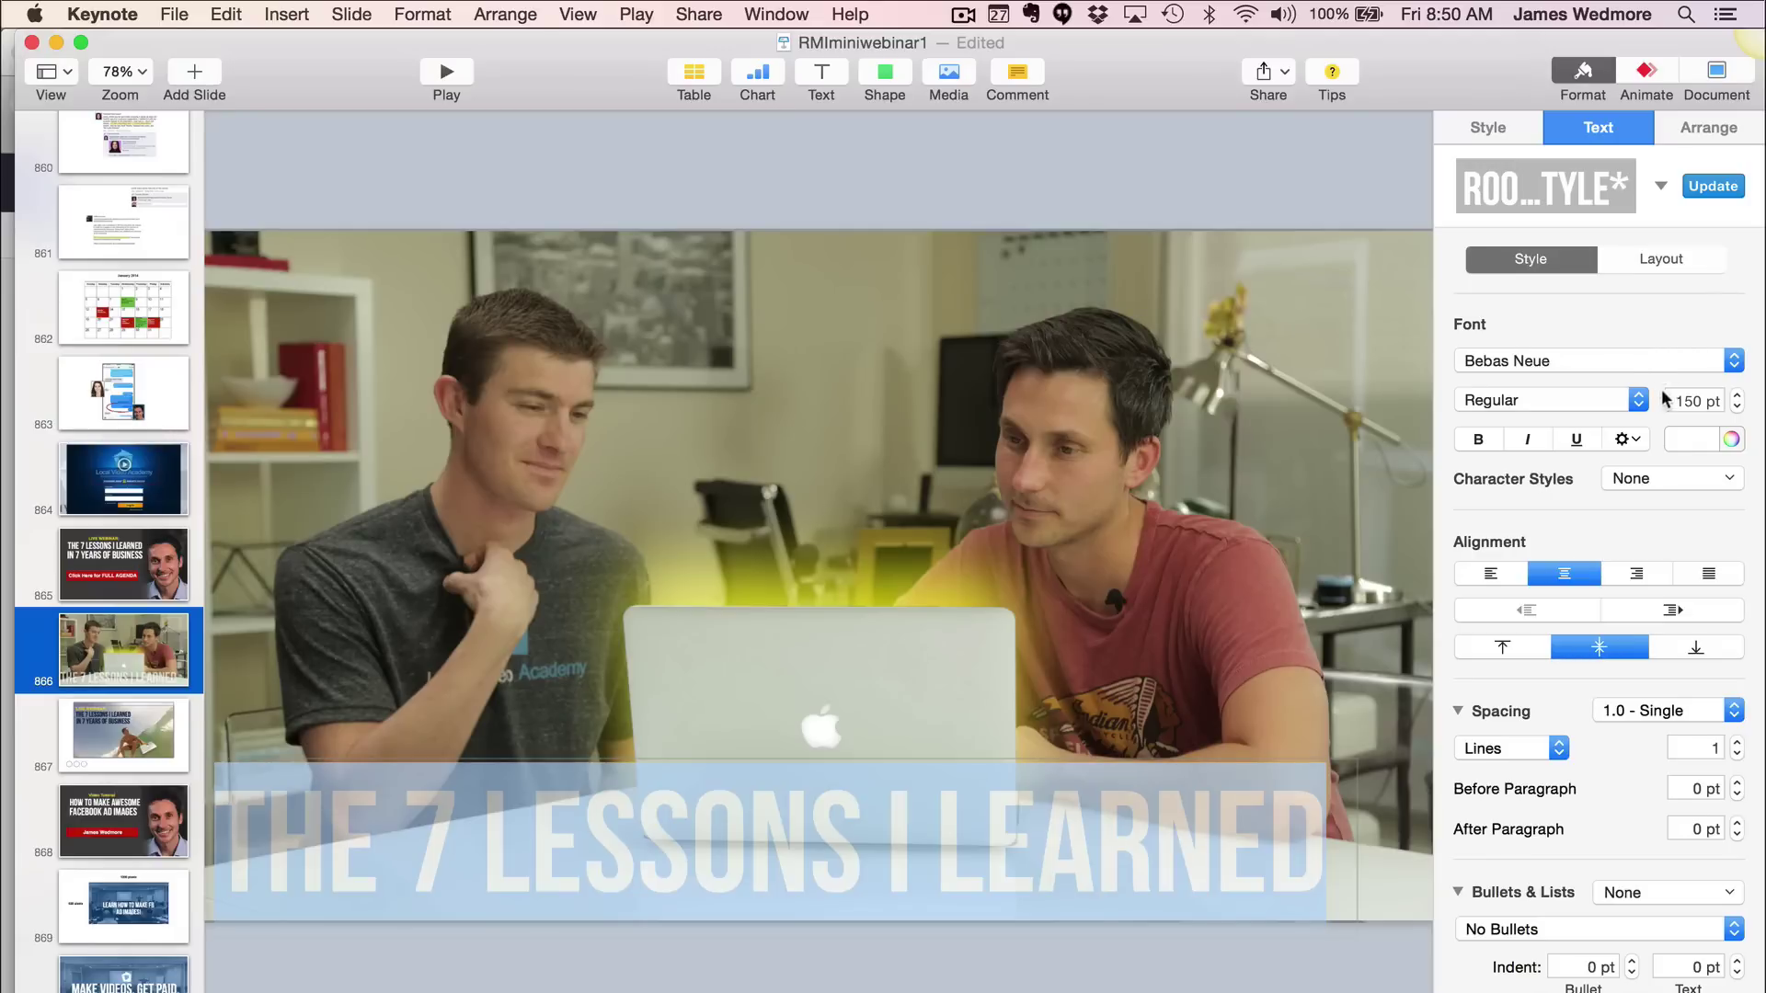
pyautogui.click(1700, 440)
pyautogui.click(1718, 603)
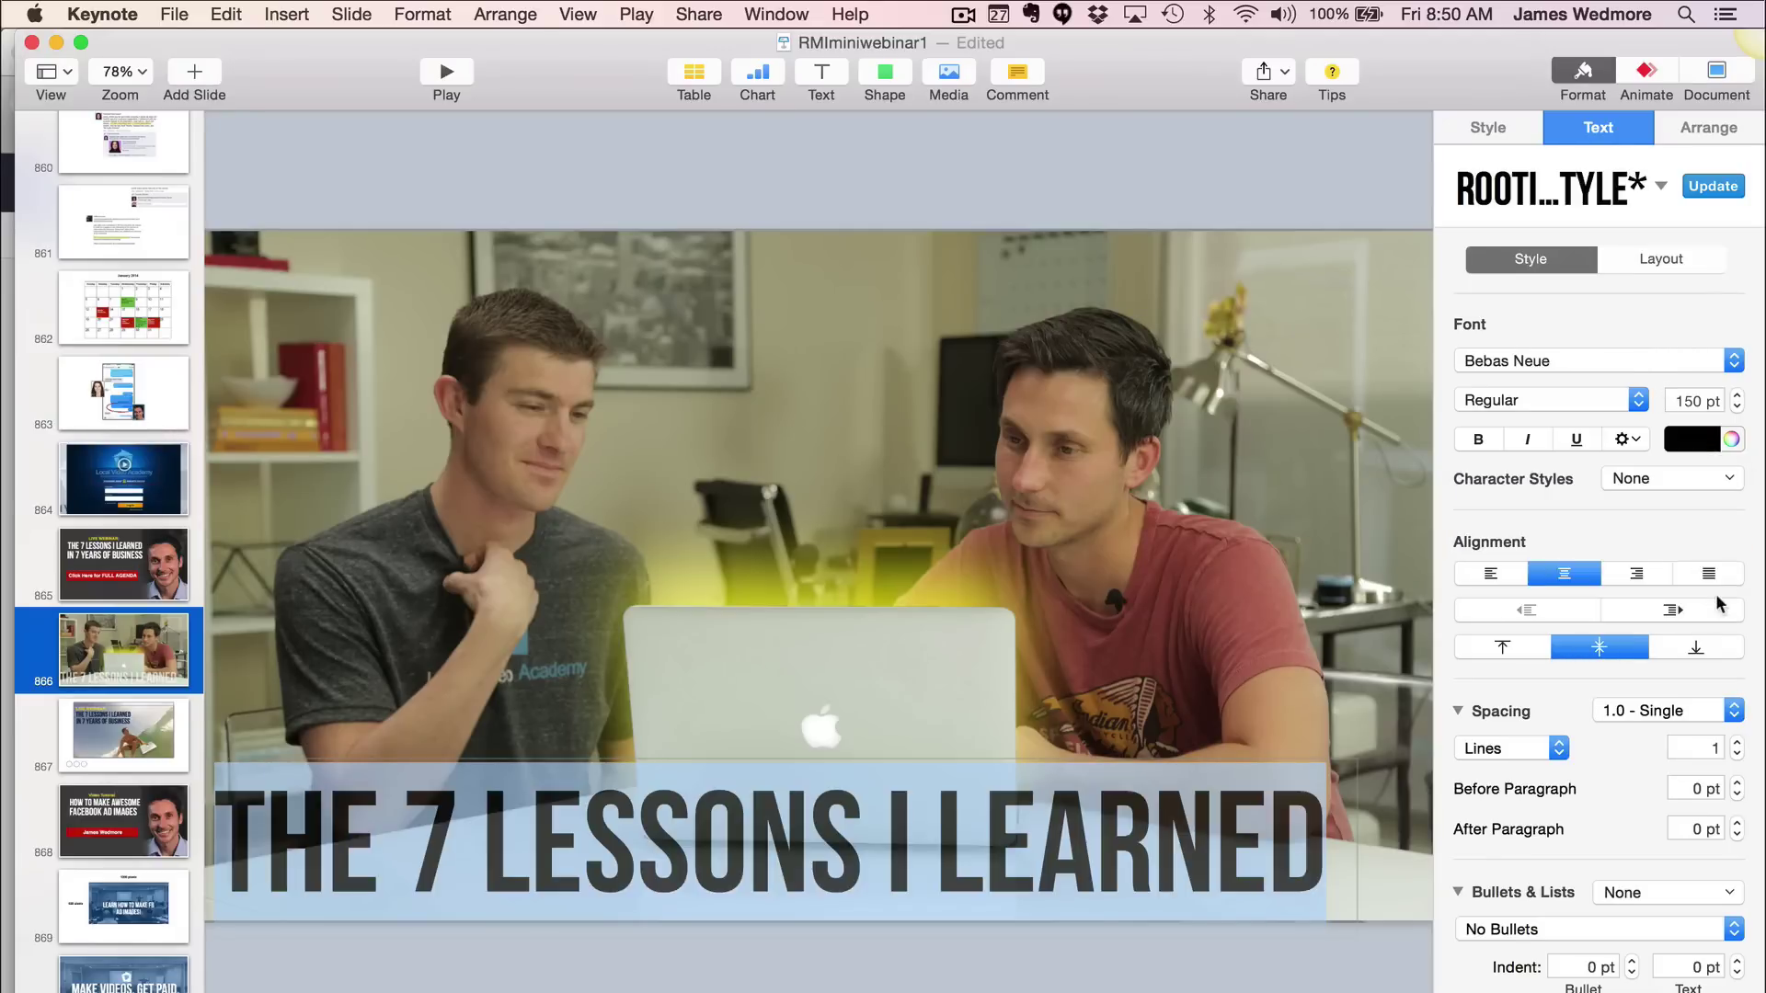
pyautogui.click(1327, 954)
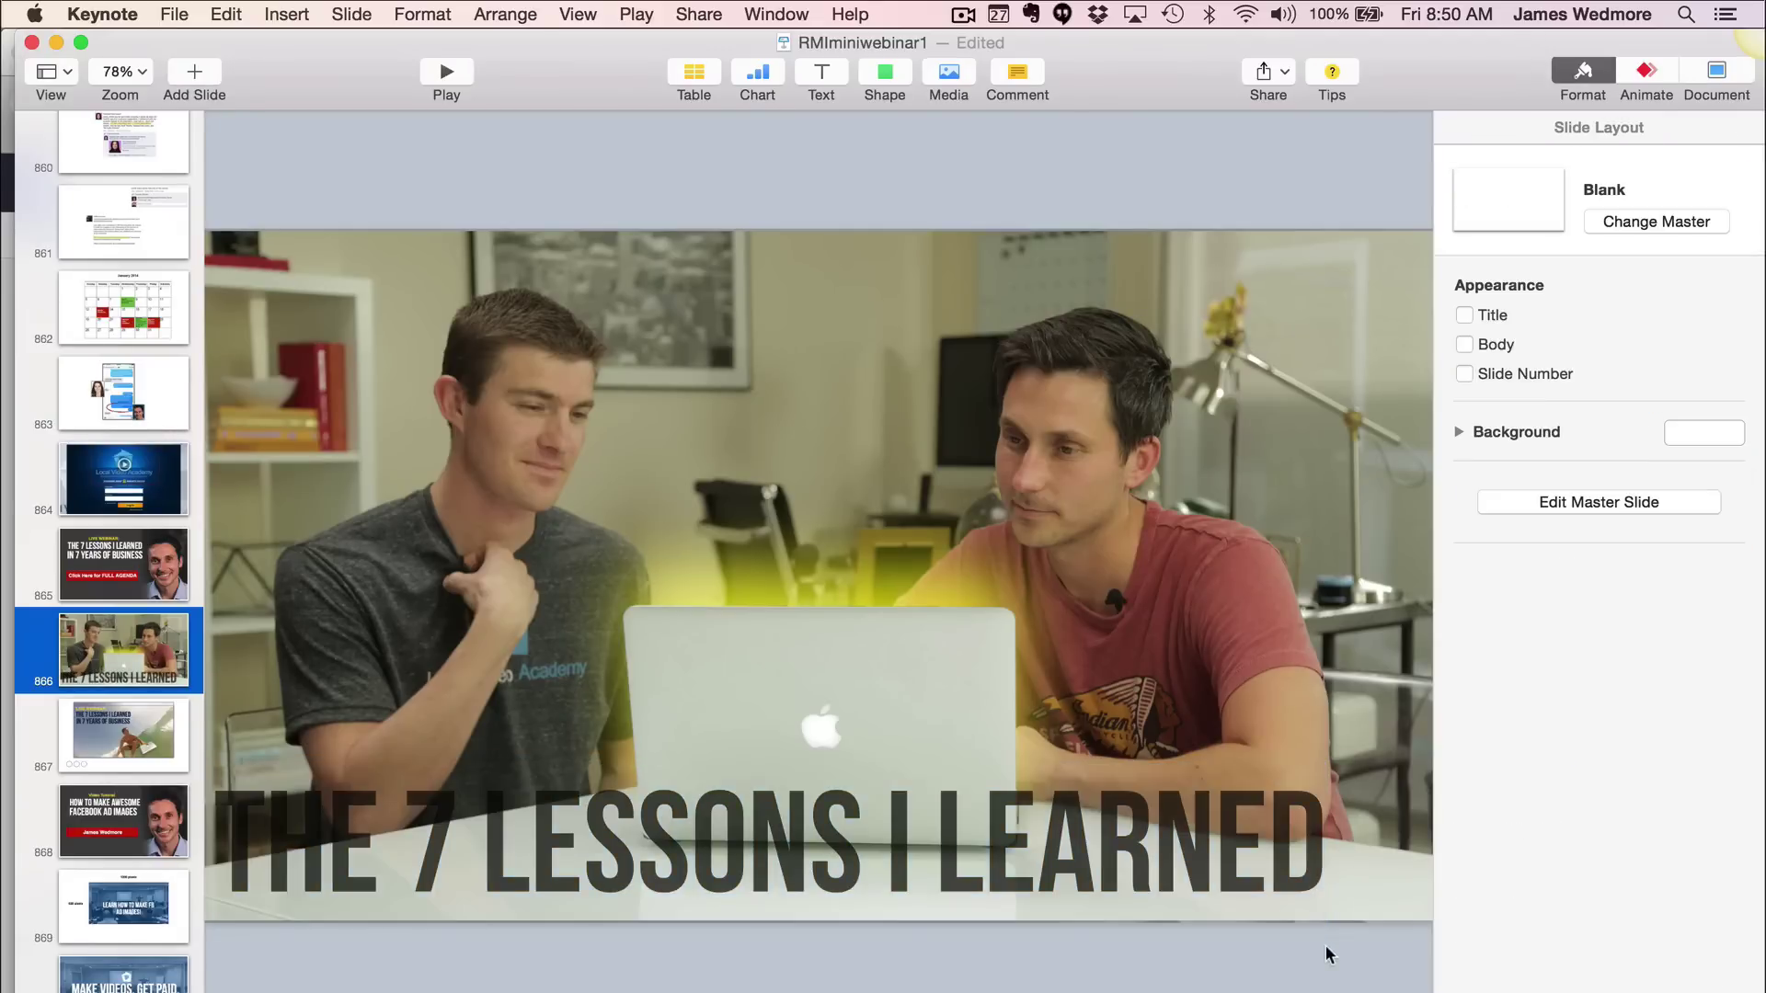
pyautogui.click(1244, 839)
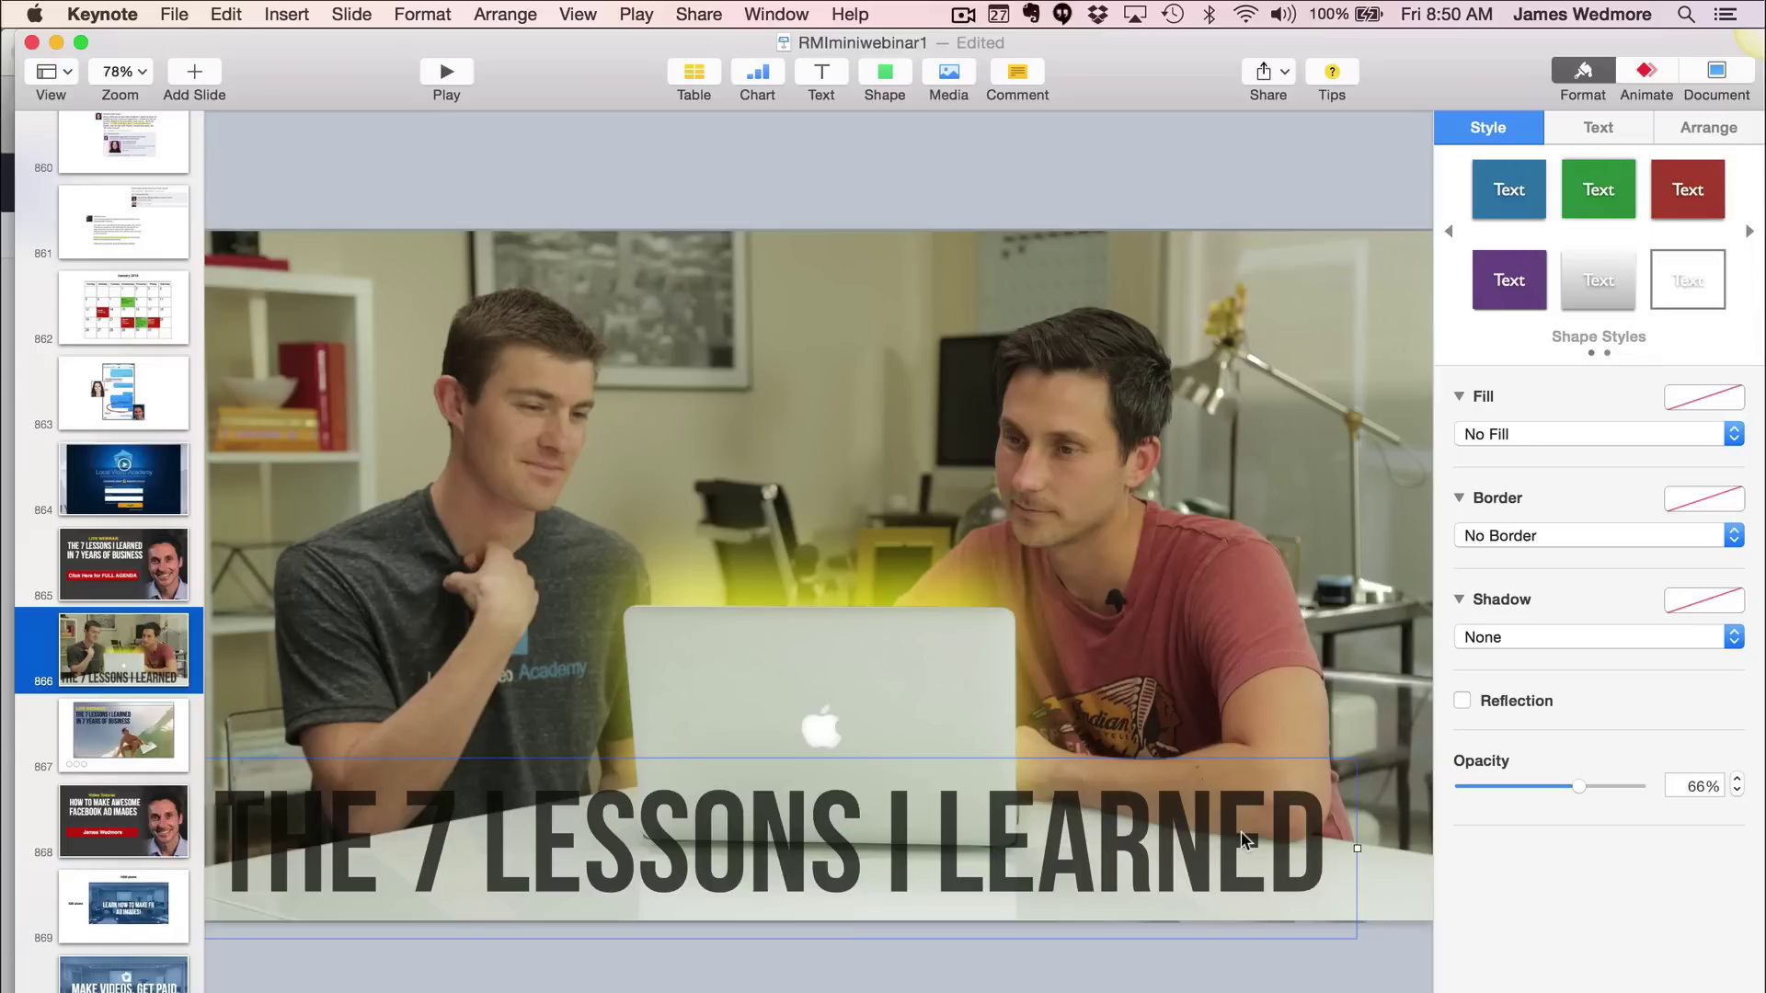
pyautogui.click(1243, 837)
pyautogui.click(1324, 971)
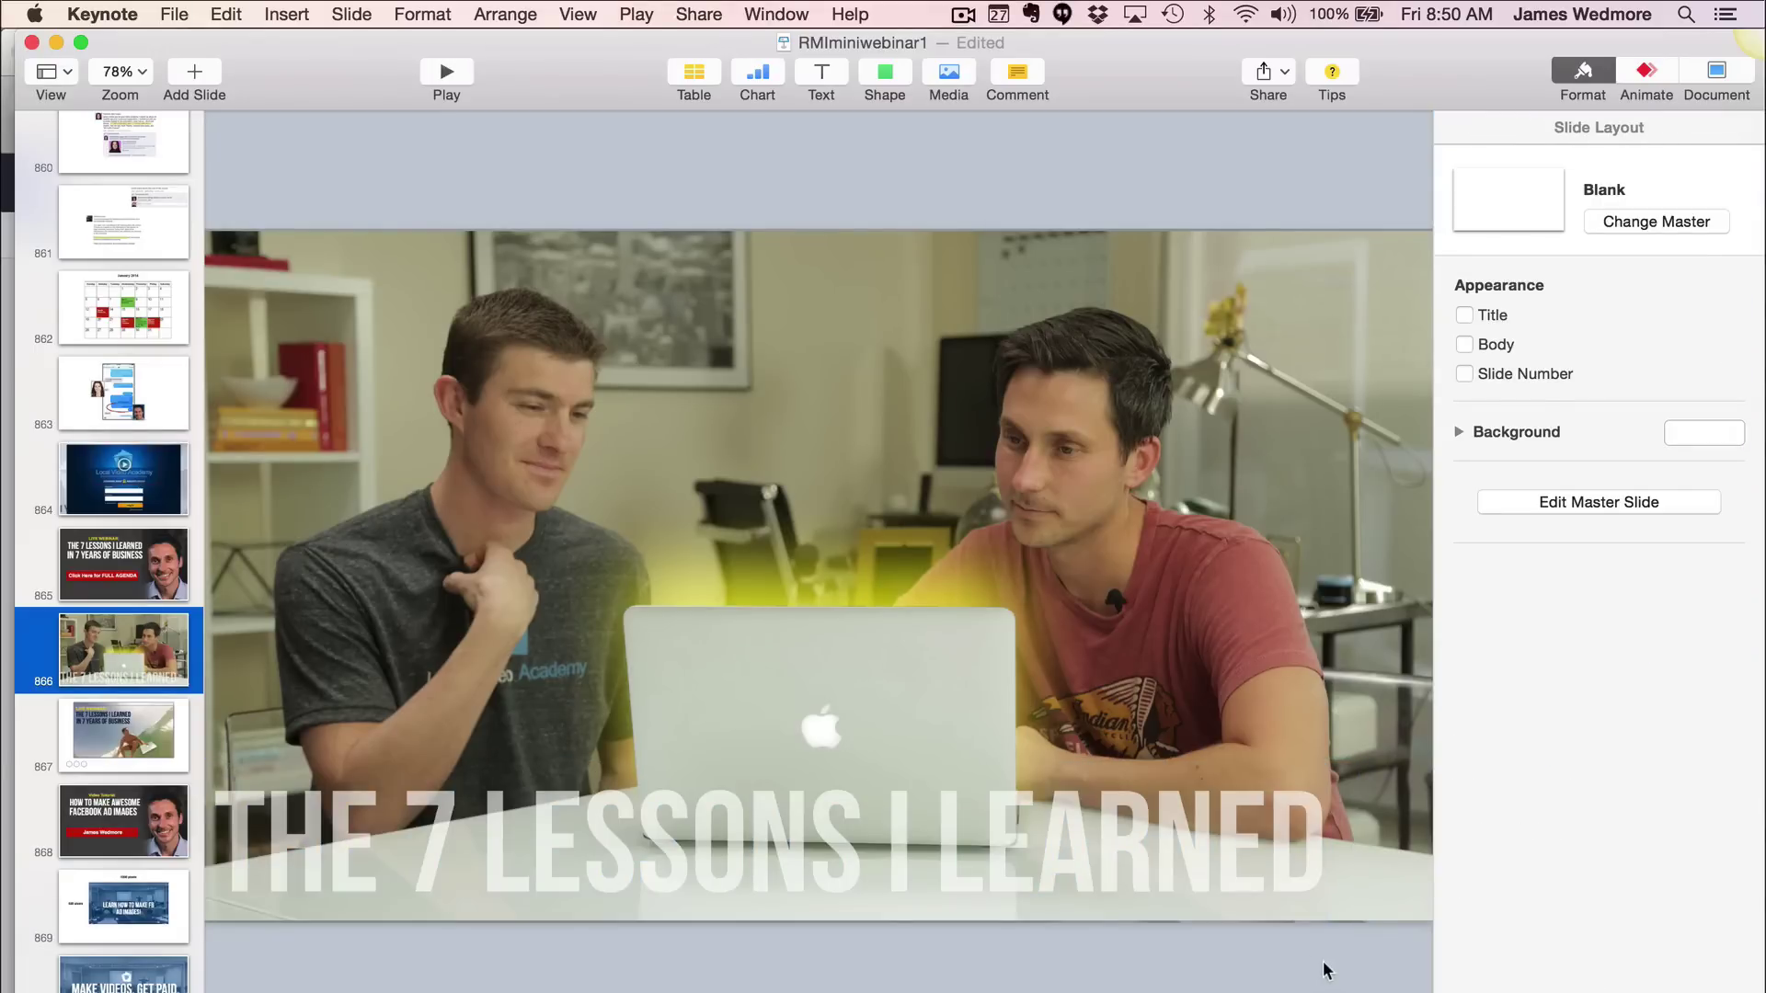
pyautogui.click(102, 573)
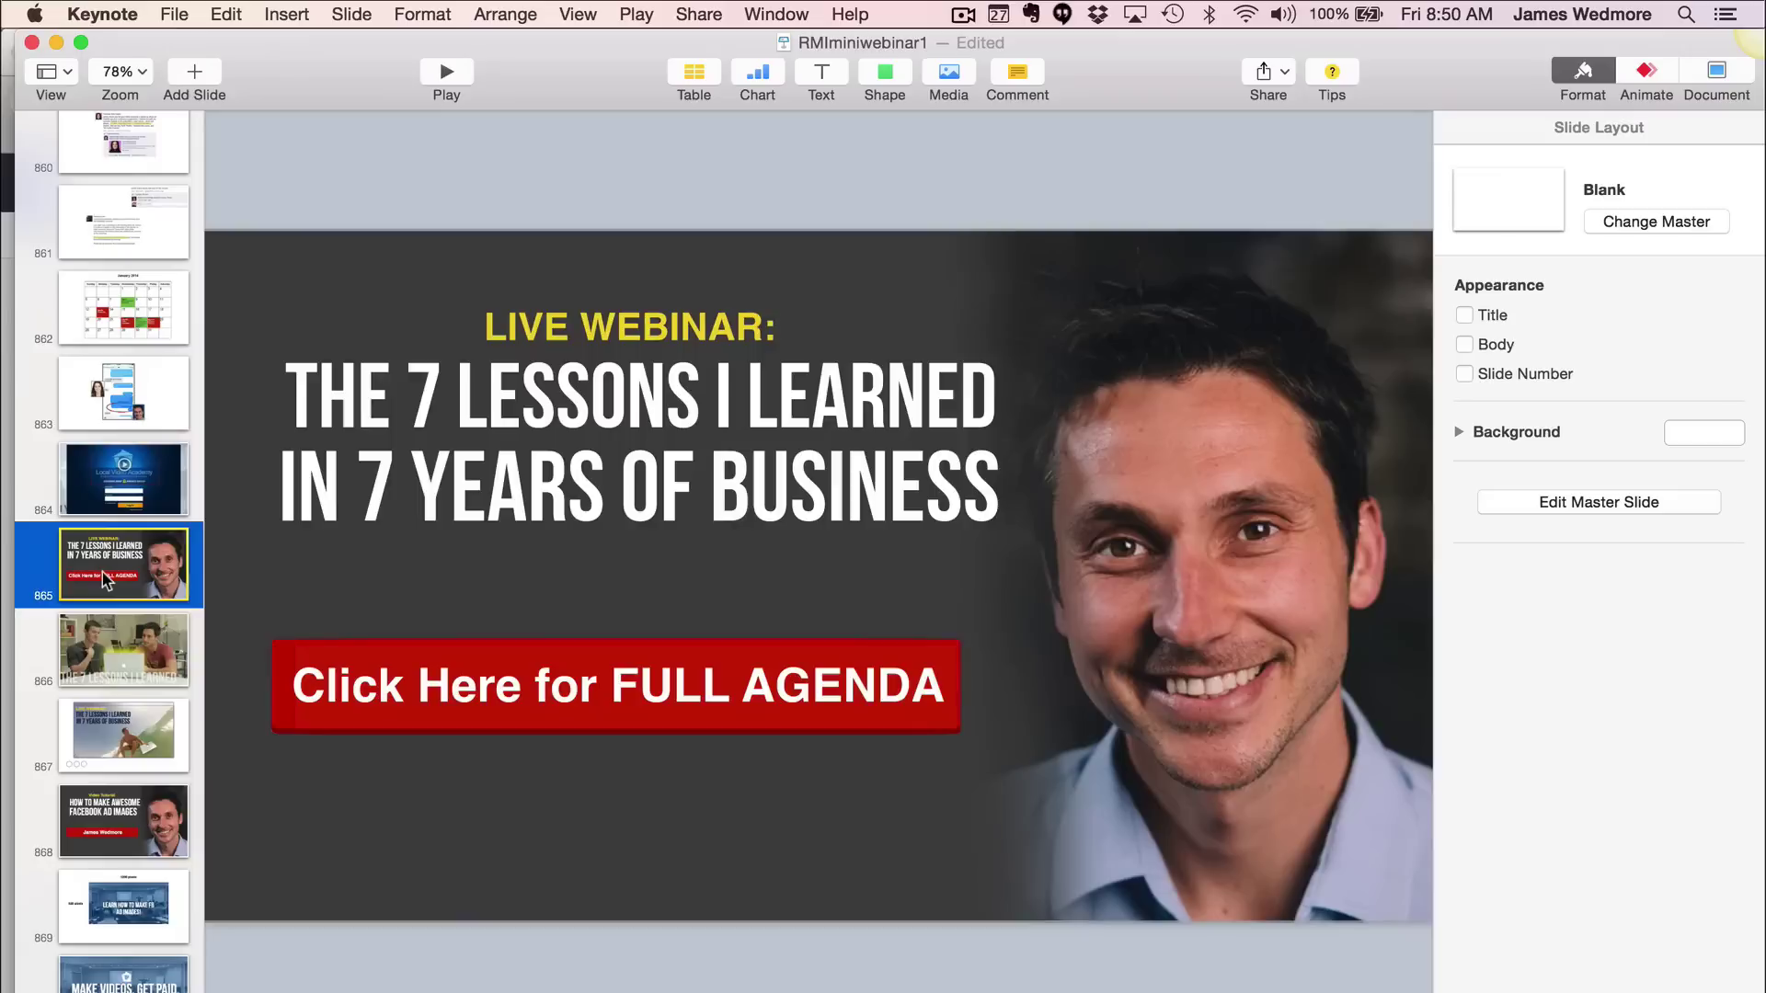
pyautogui.scroll(-3, 102, 572)
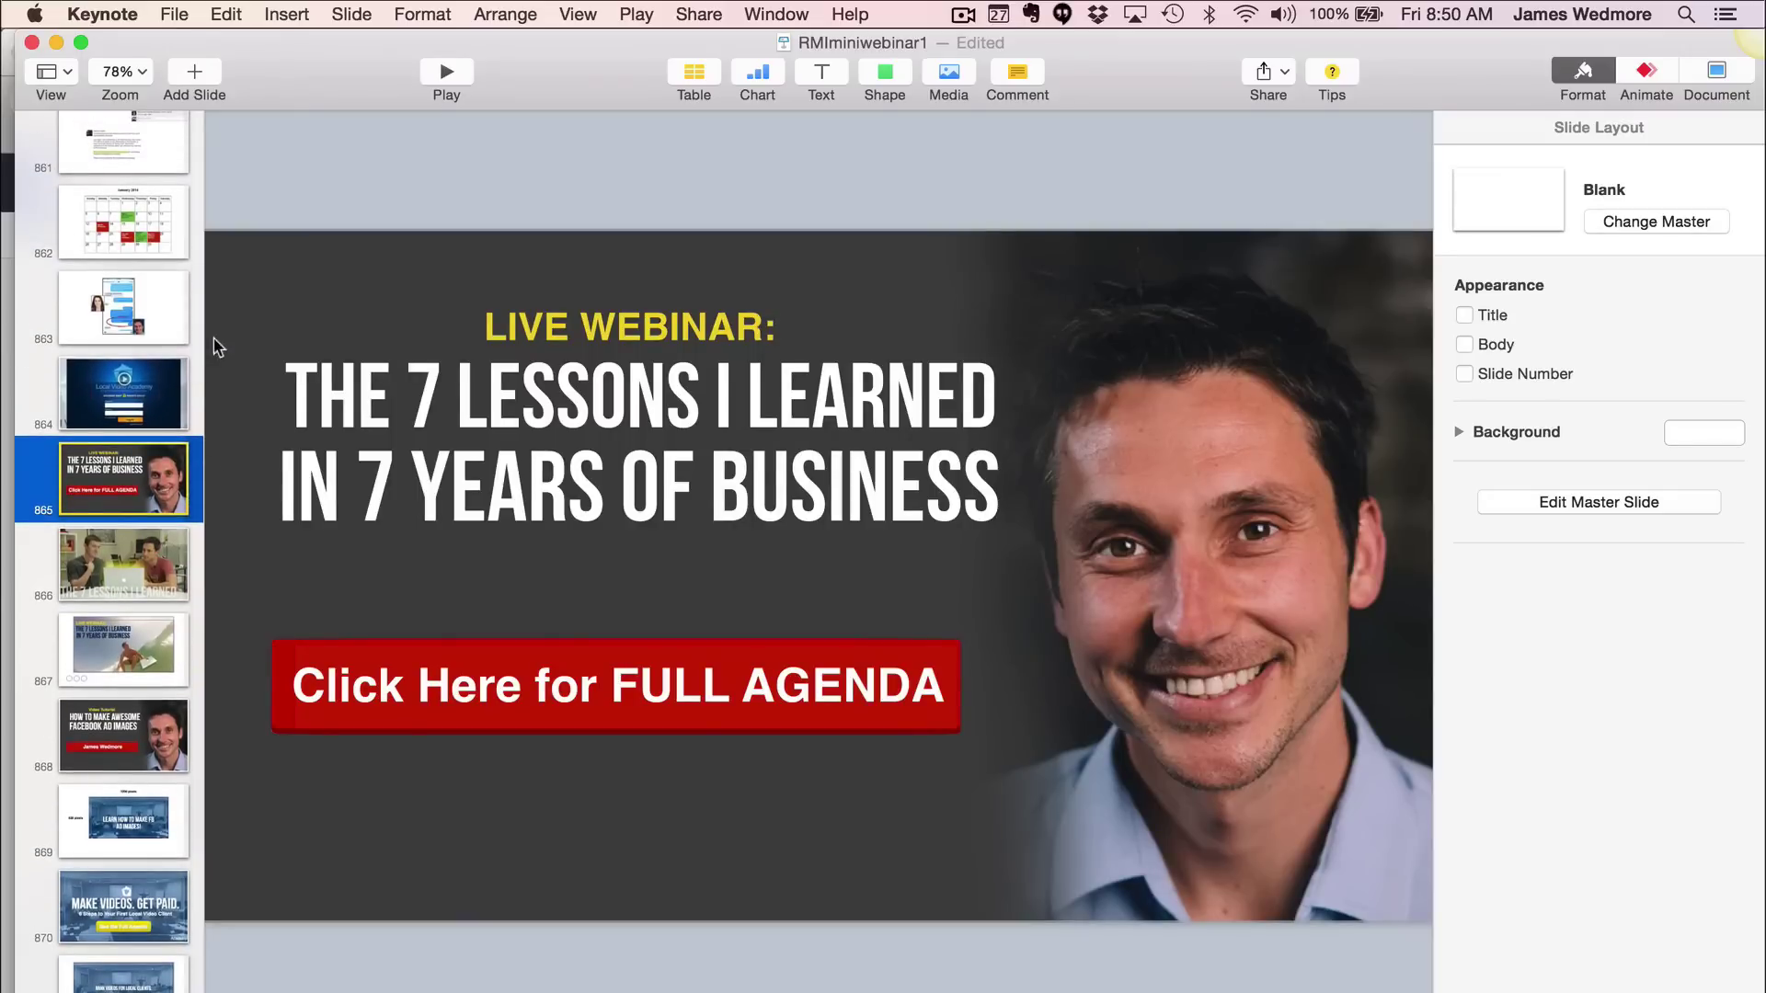
pyautogui.click(115, 749)
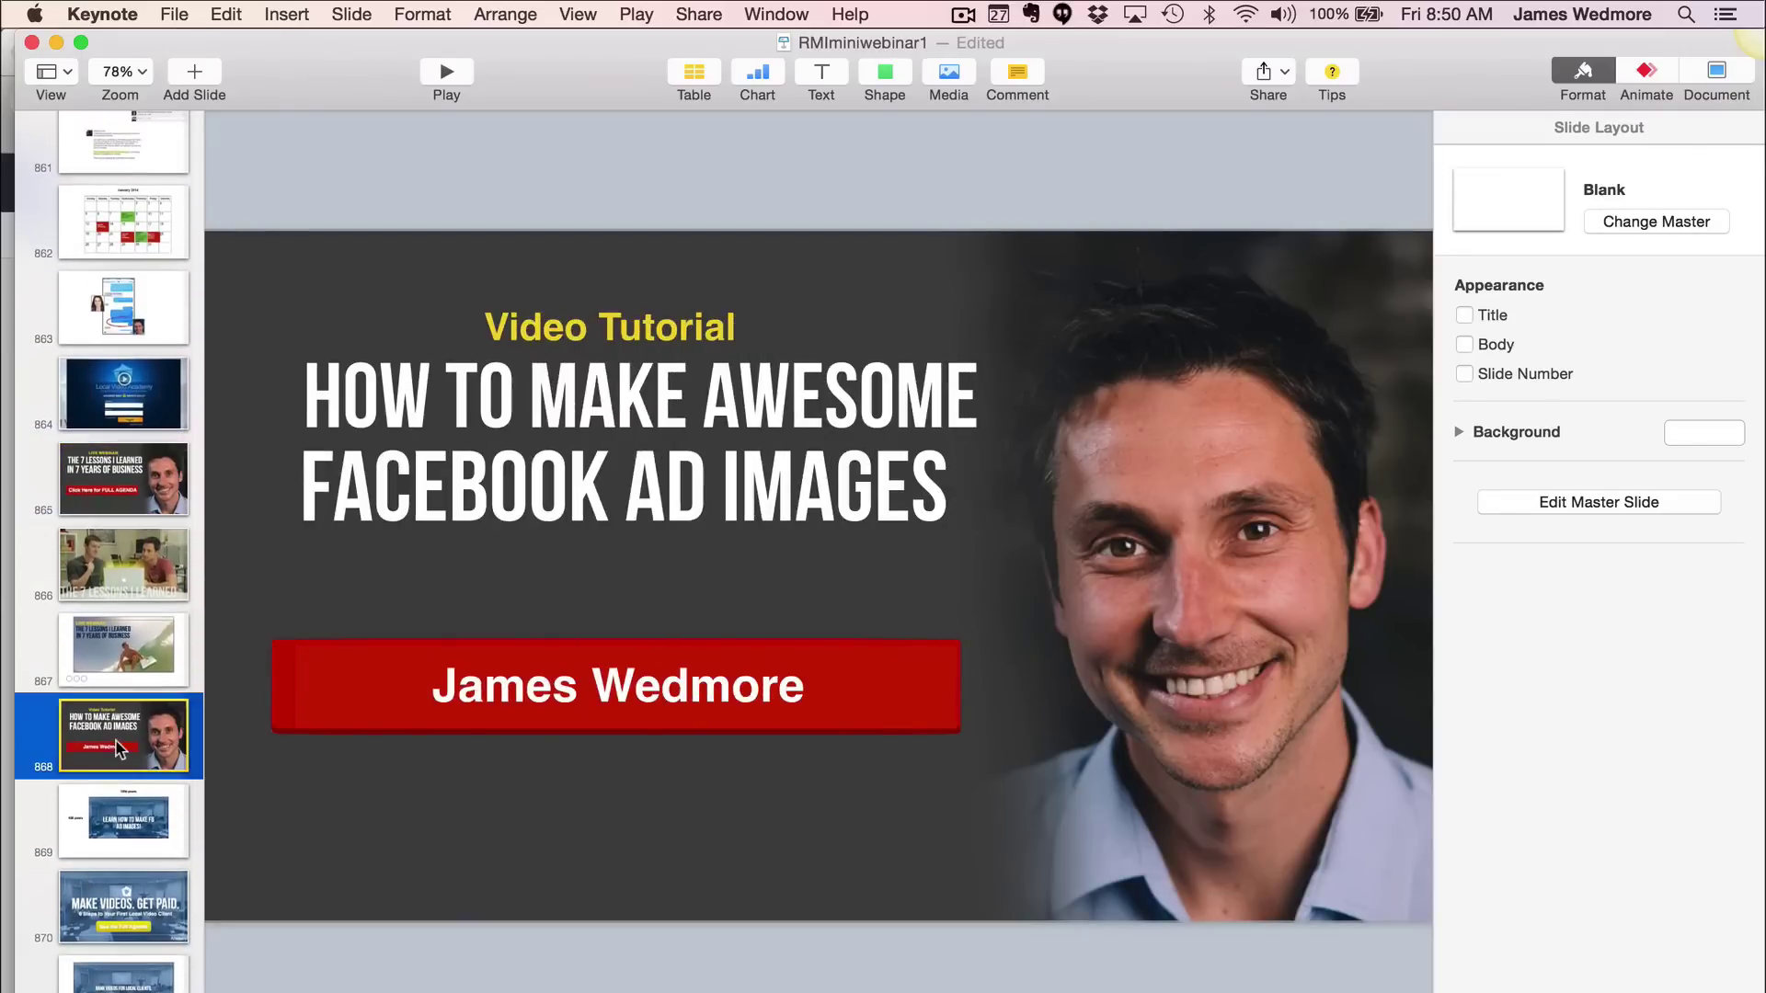
pyautogui.click(141, 653)
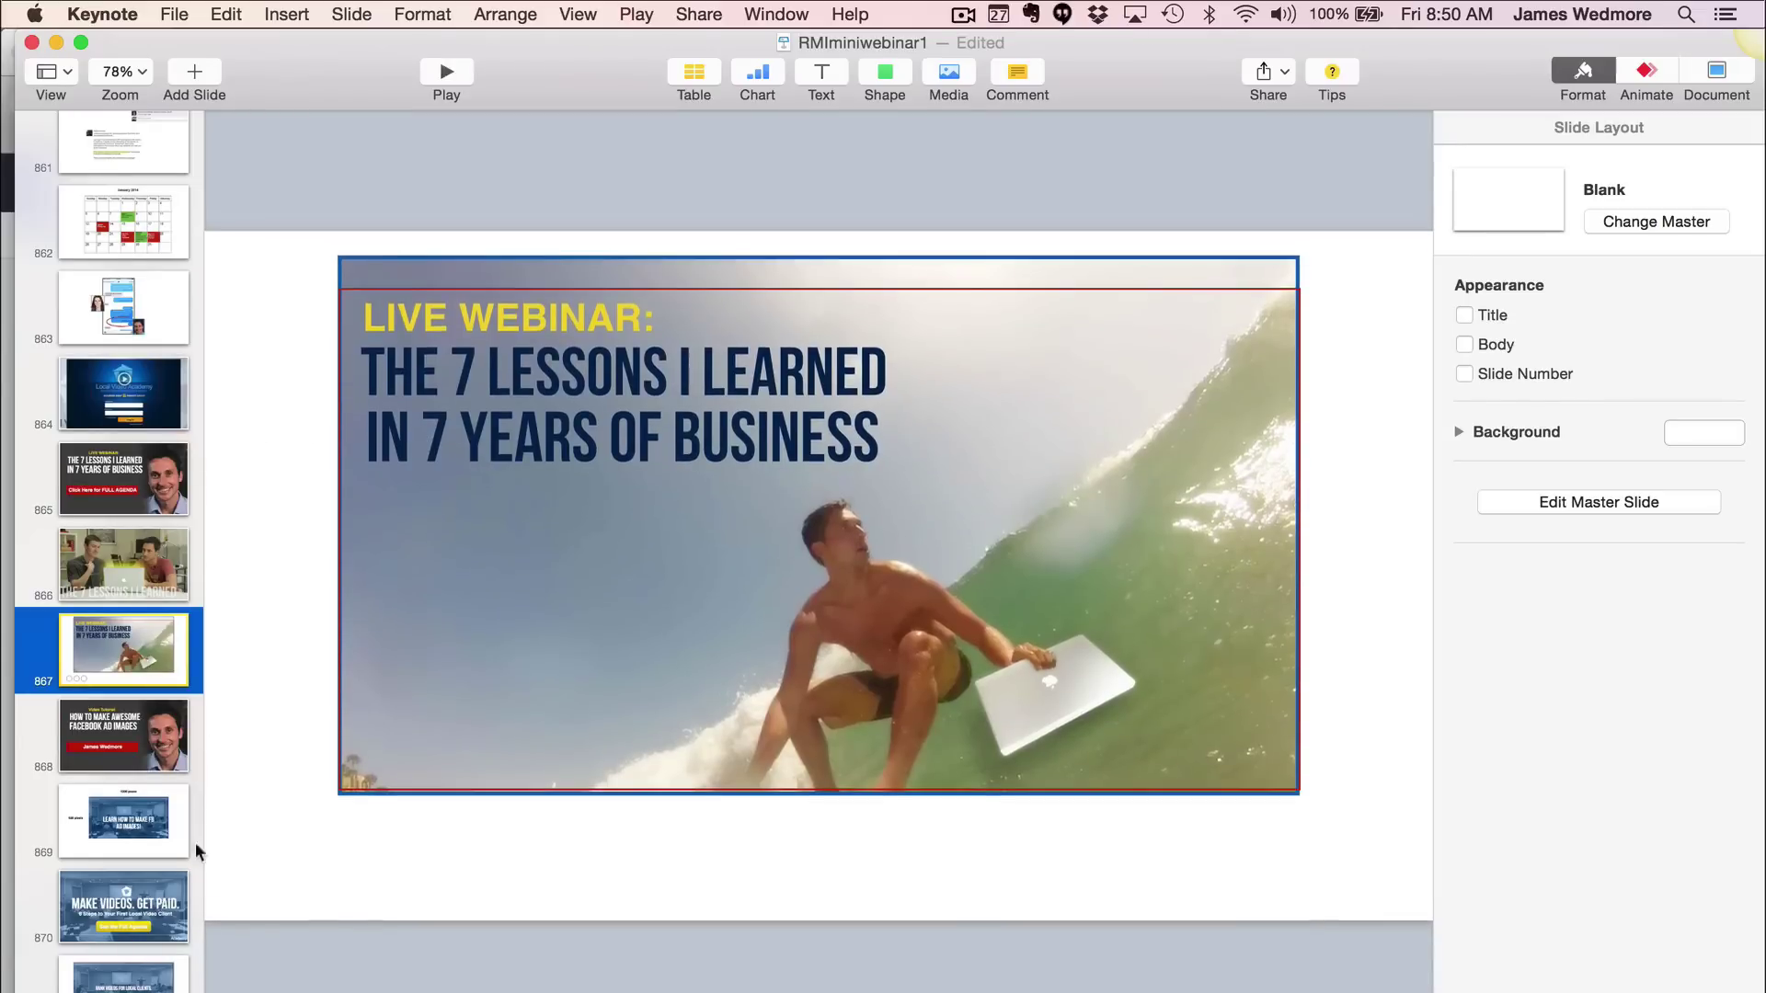
pyautogui.click(116, 913)
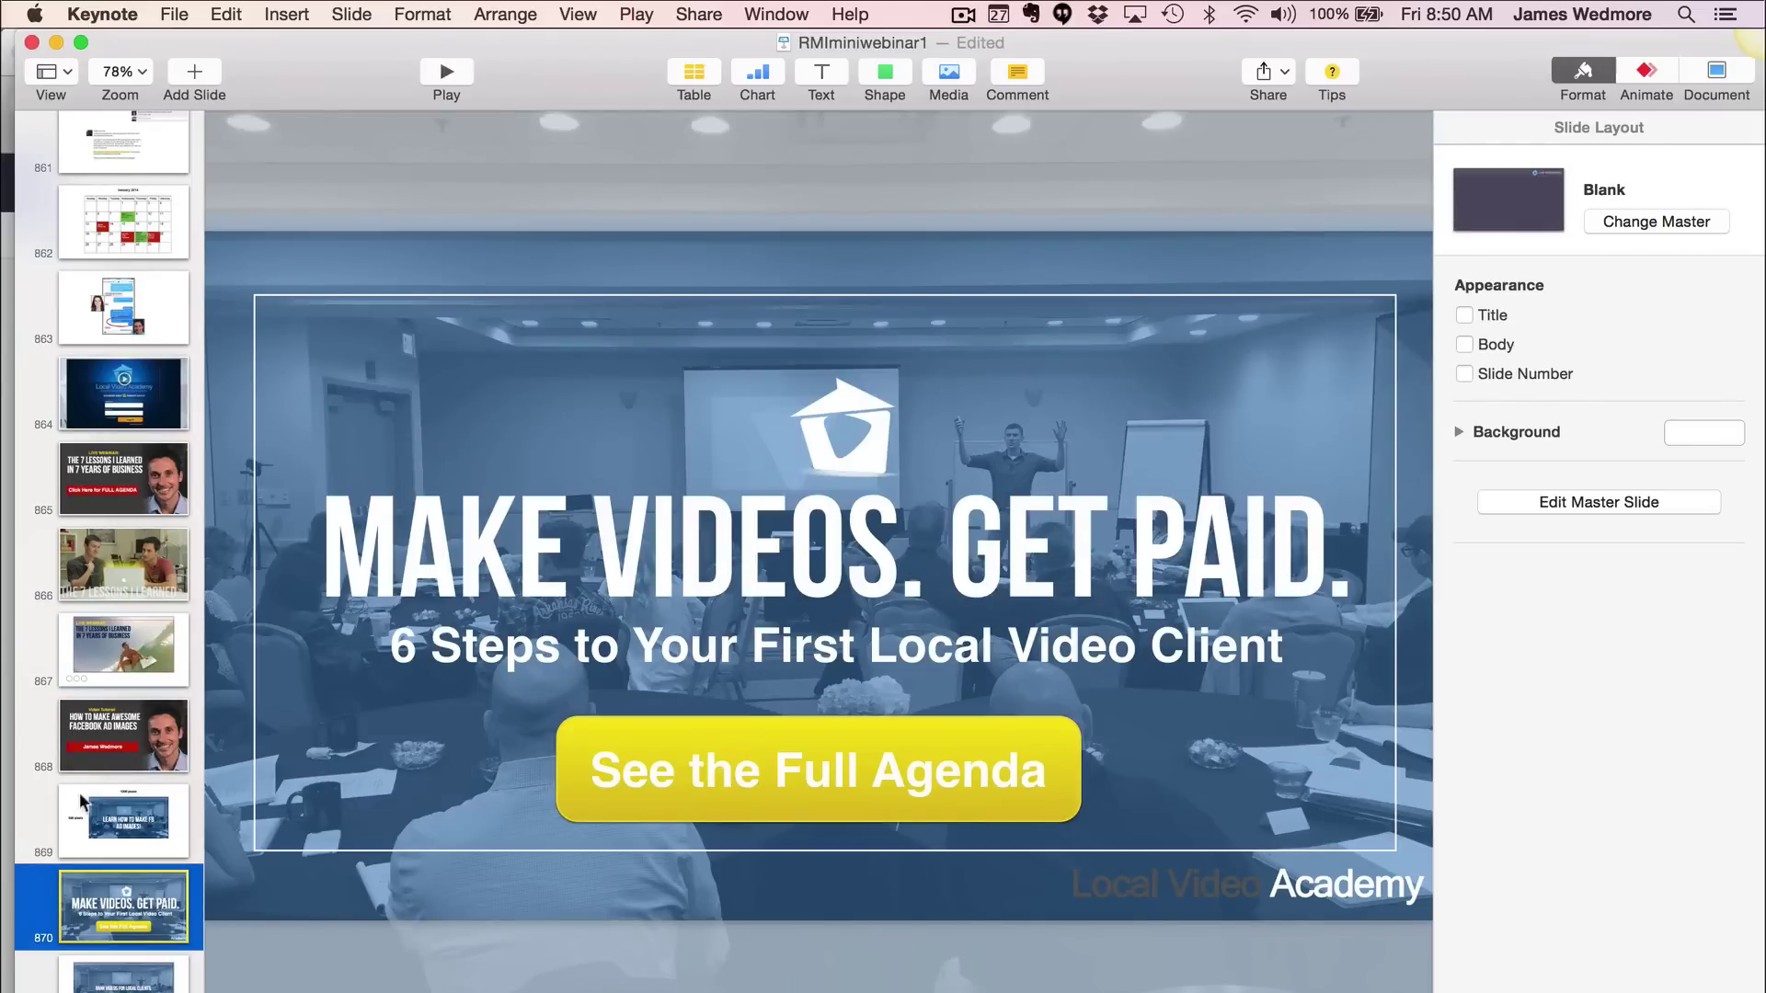
pyautogui.click(101, 819)
pyautogui.click(129, 910)
pyautogui.click(122, 979)
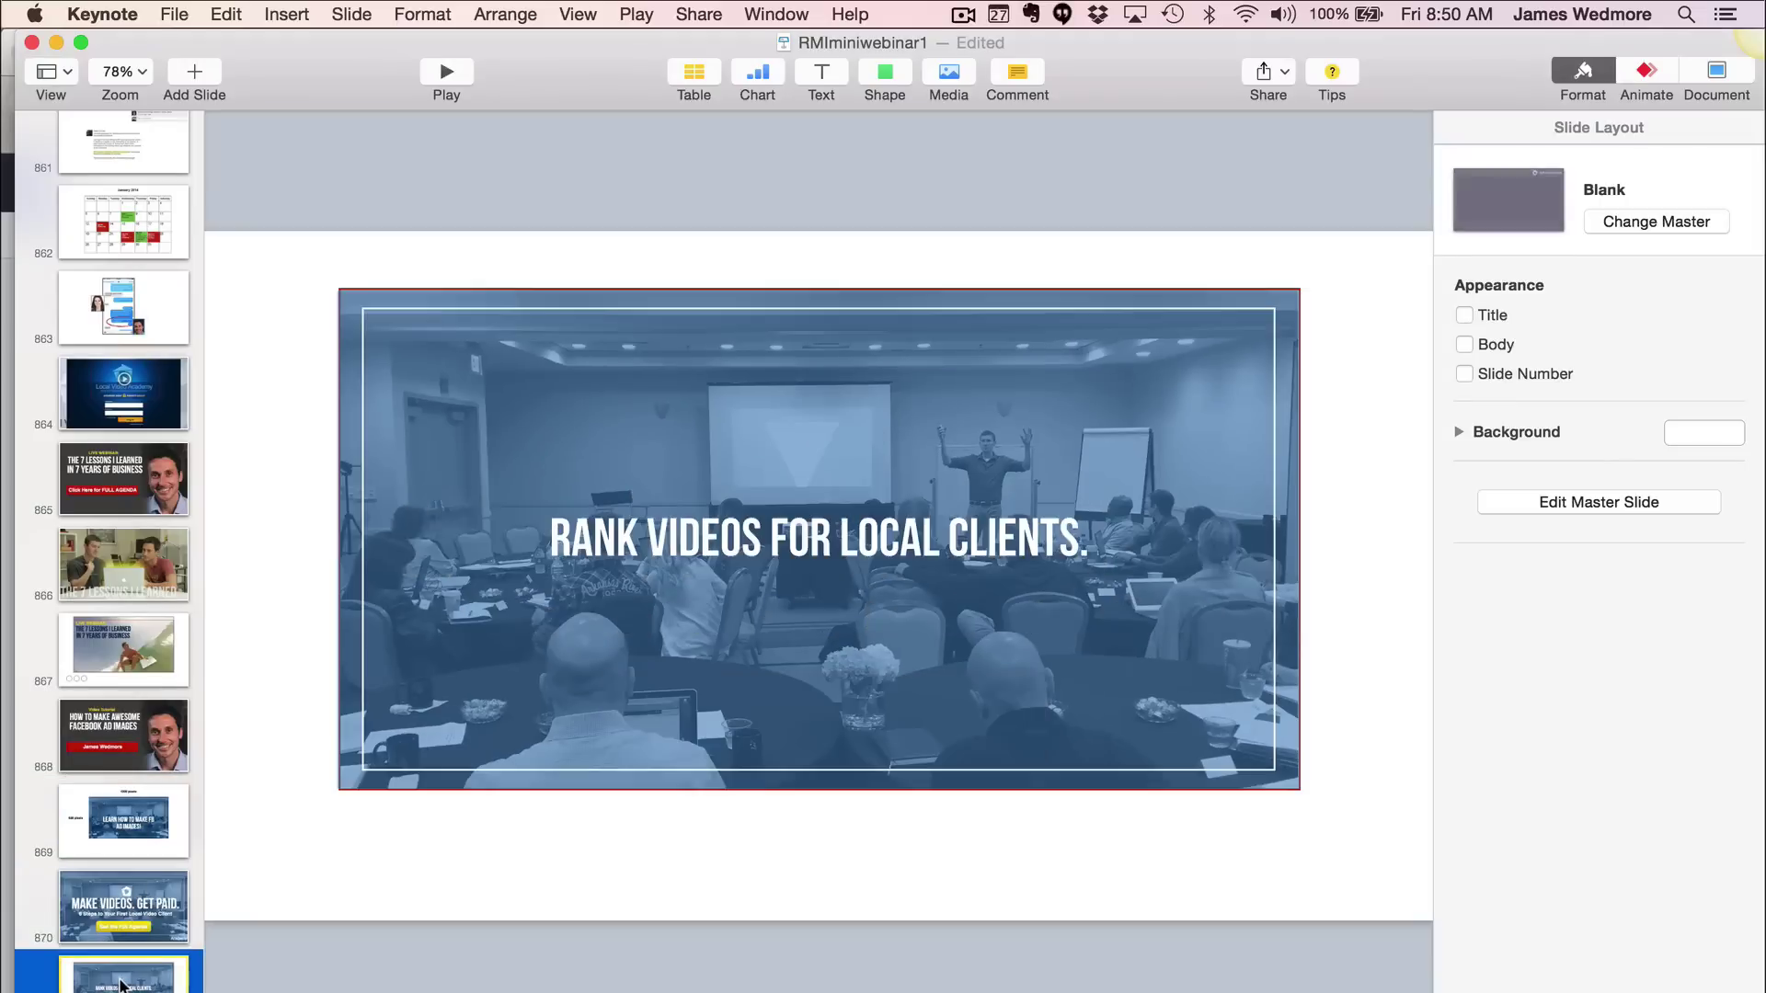
pyautogui.click(164, 771)
pyautogui.click(166, 476)
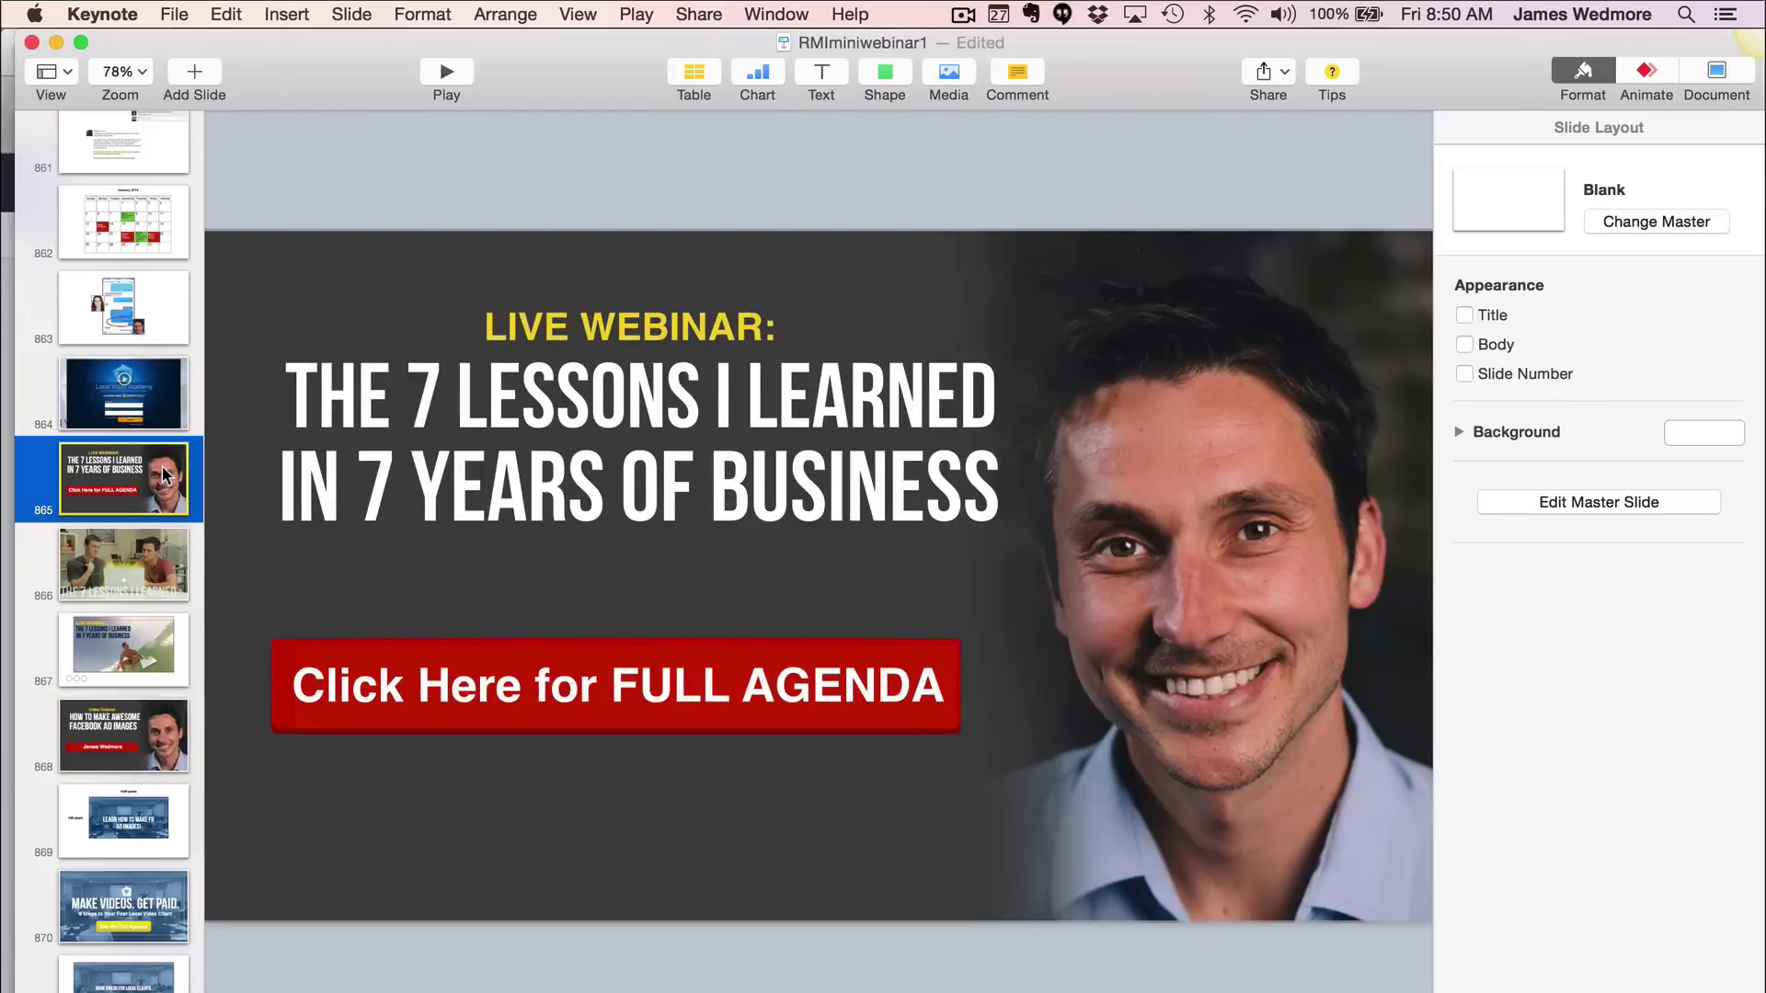